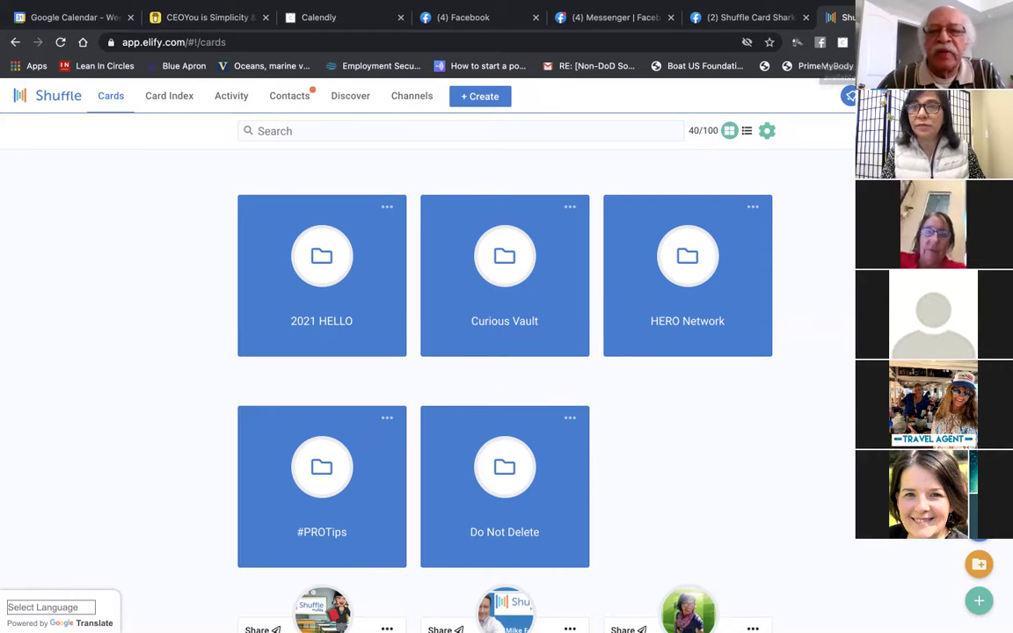
Step: Open the shared card from the notifications and scroll through its welcome text and videos
left_click(847, 96)
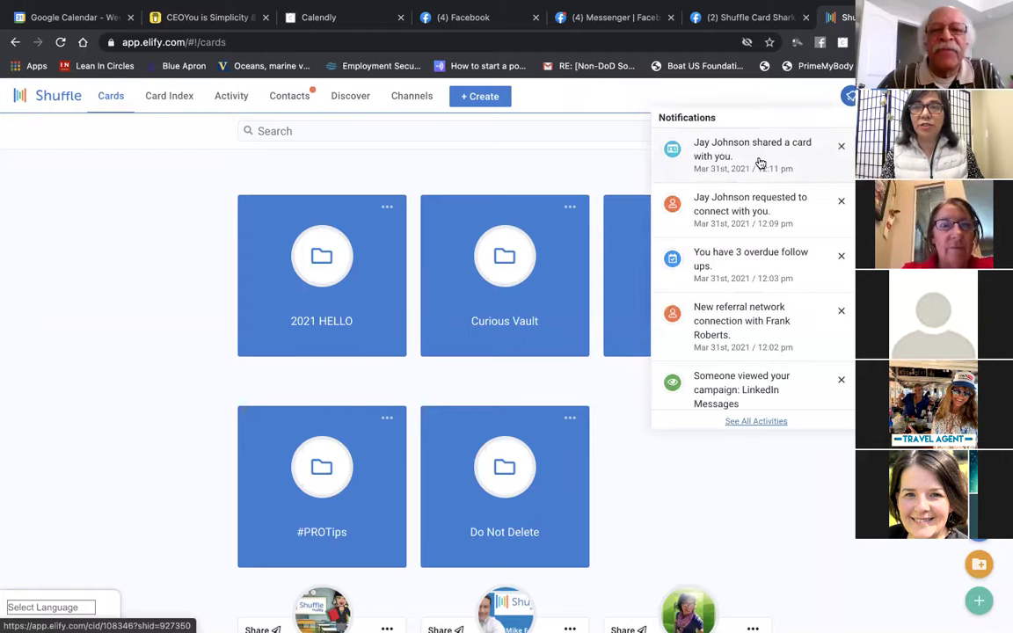
left_click(760, 163)
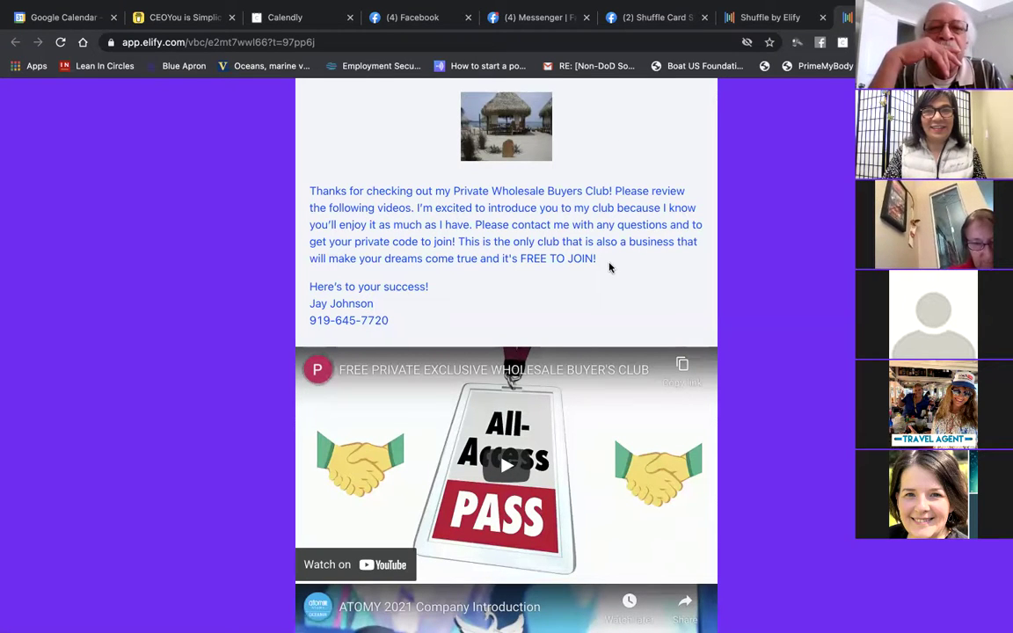
scroll(607, 266, "down", 1)
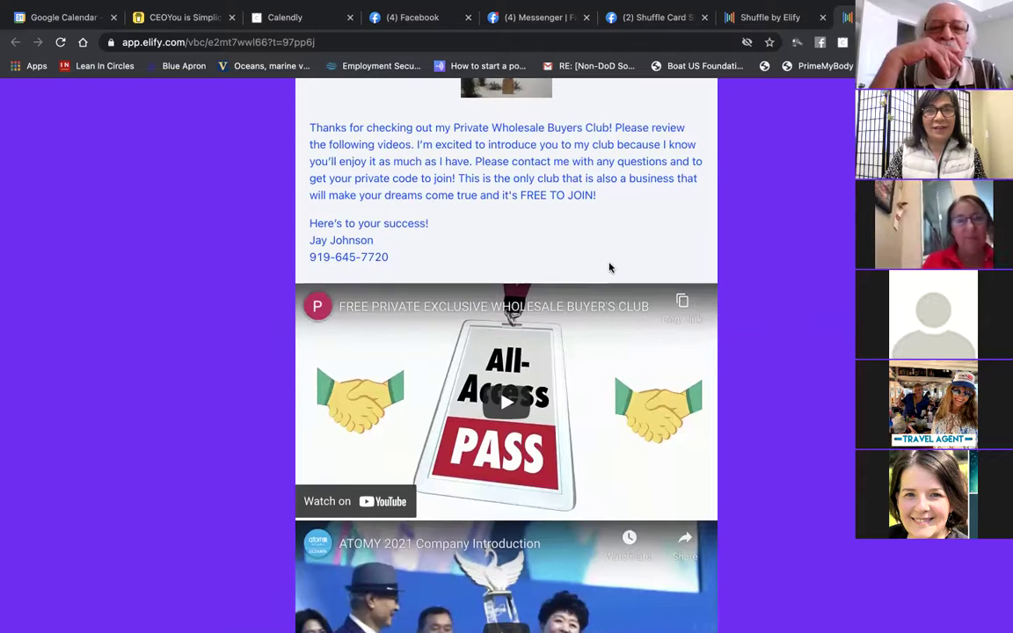
scroll(610, 267, "down", 1)
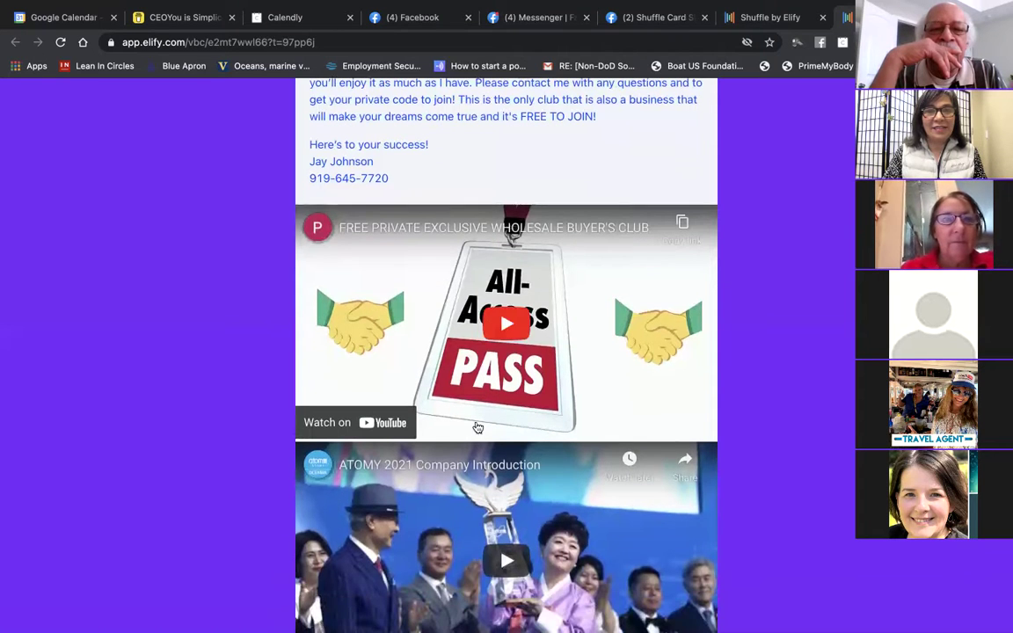
scroll(413, 326, "down", 3)
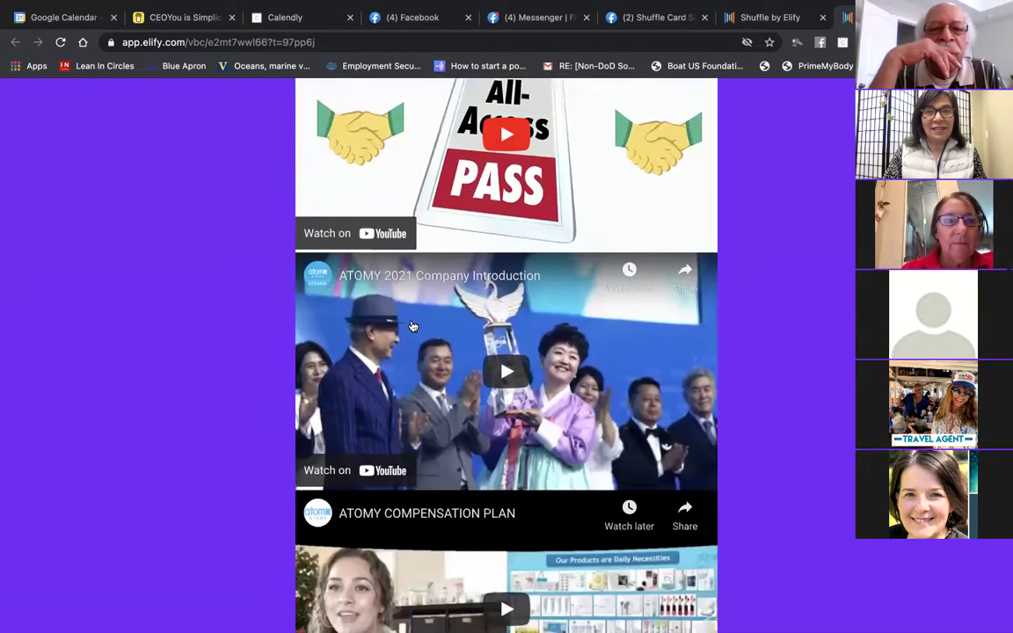
scroll(412, 327, "down", 4)
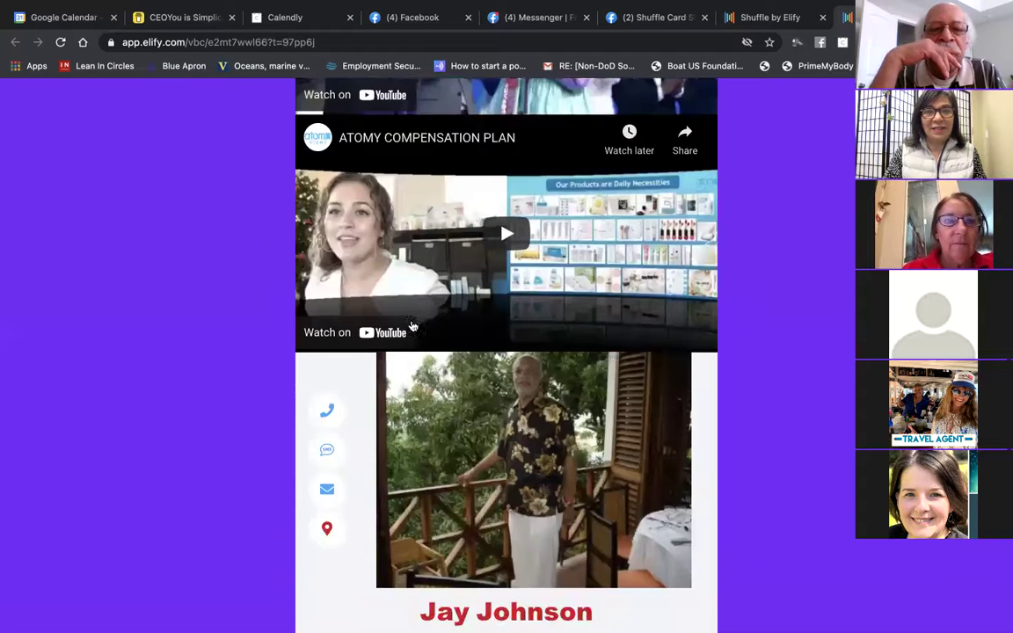
scroll(514, 434, "down", 2)
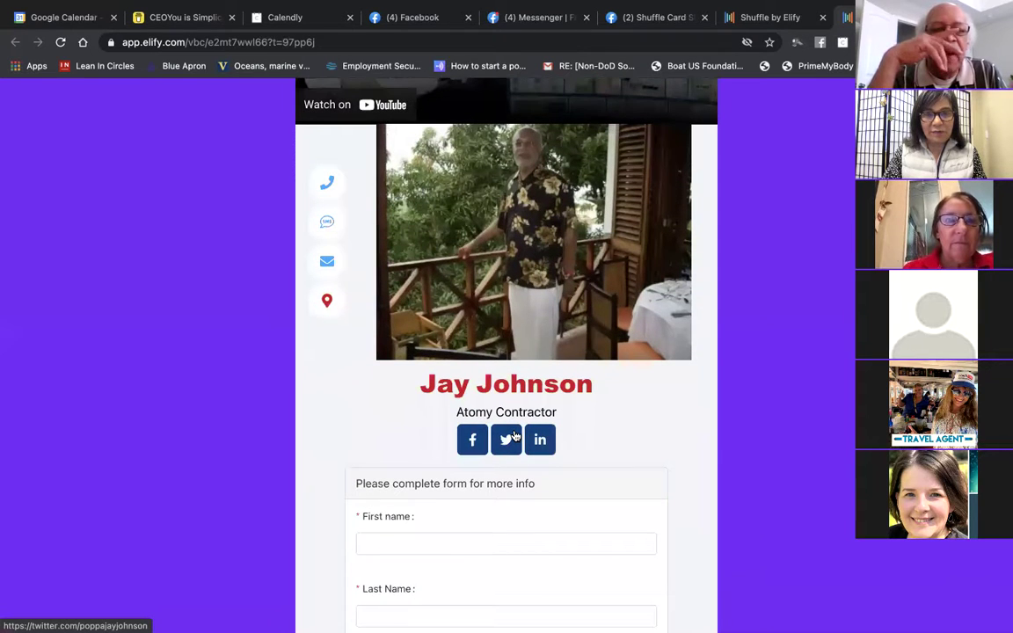
scroll(514, 436, "down", 4)
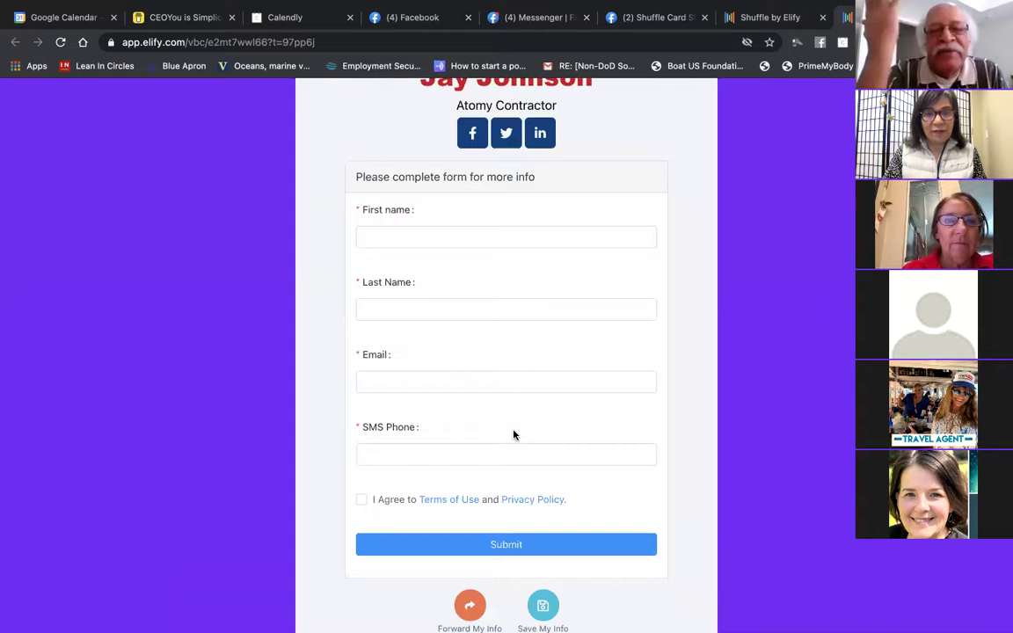
scroll(515, 433, "up", 6)
scroll(514, 433, "up", 8)
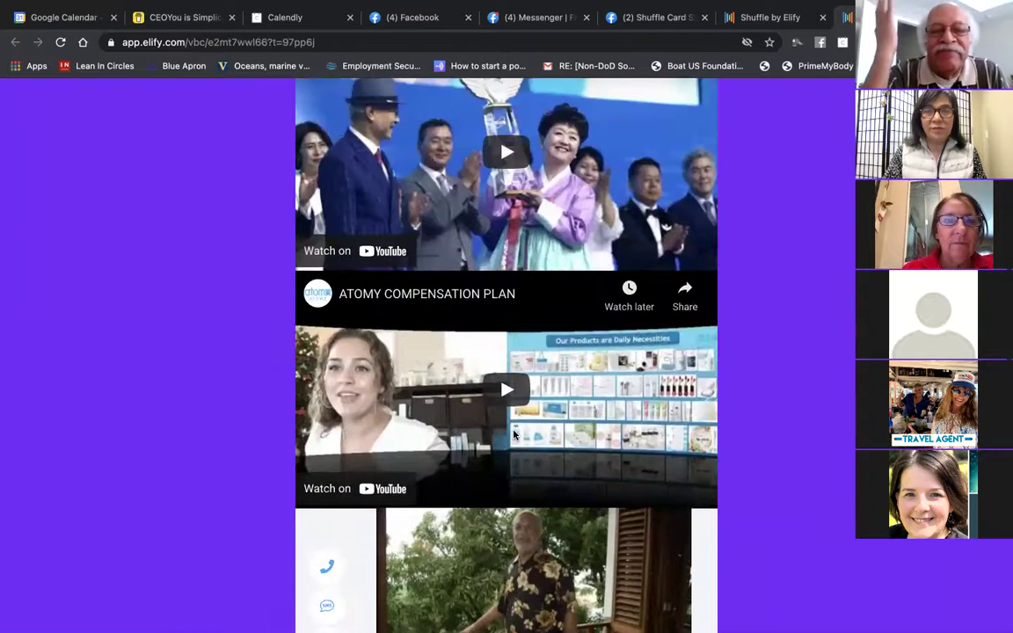
scroll(514, 434, "up", 1)
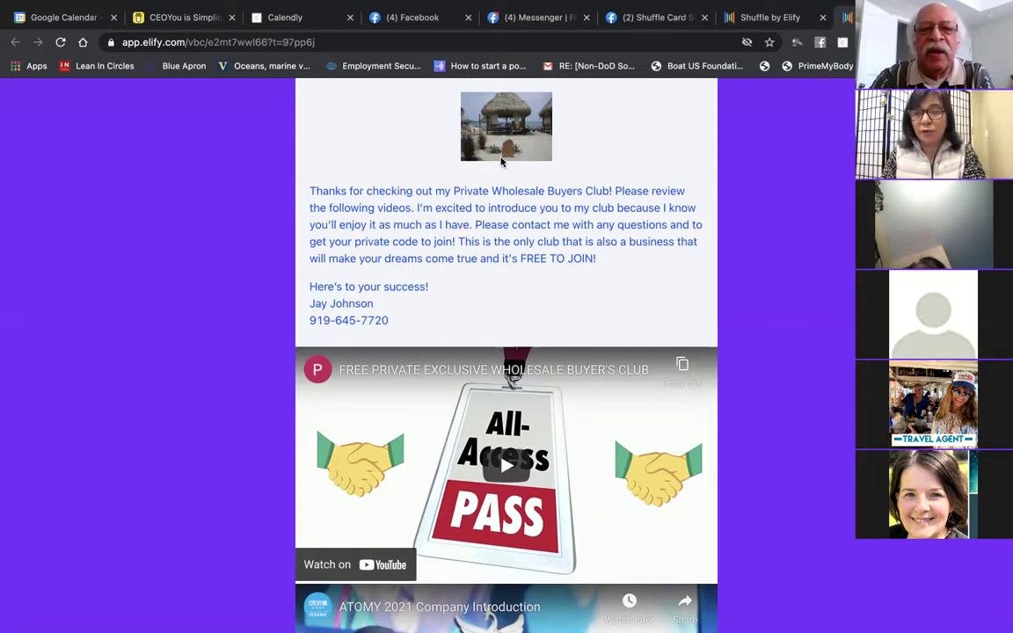
left_click(409, 18)
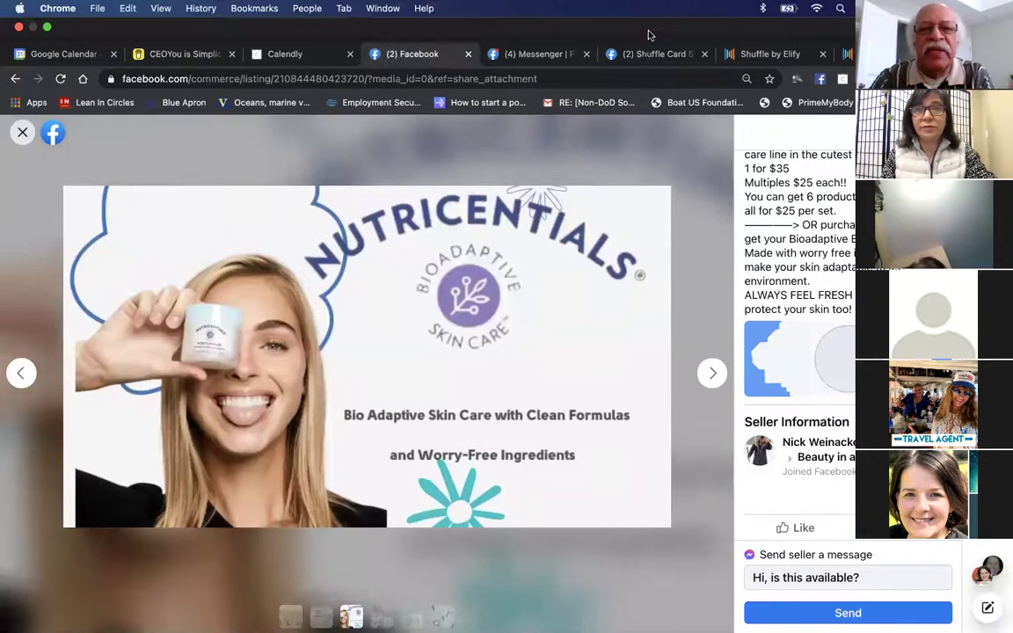
left_click(651, 54)
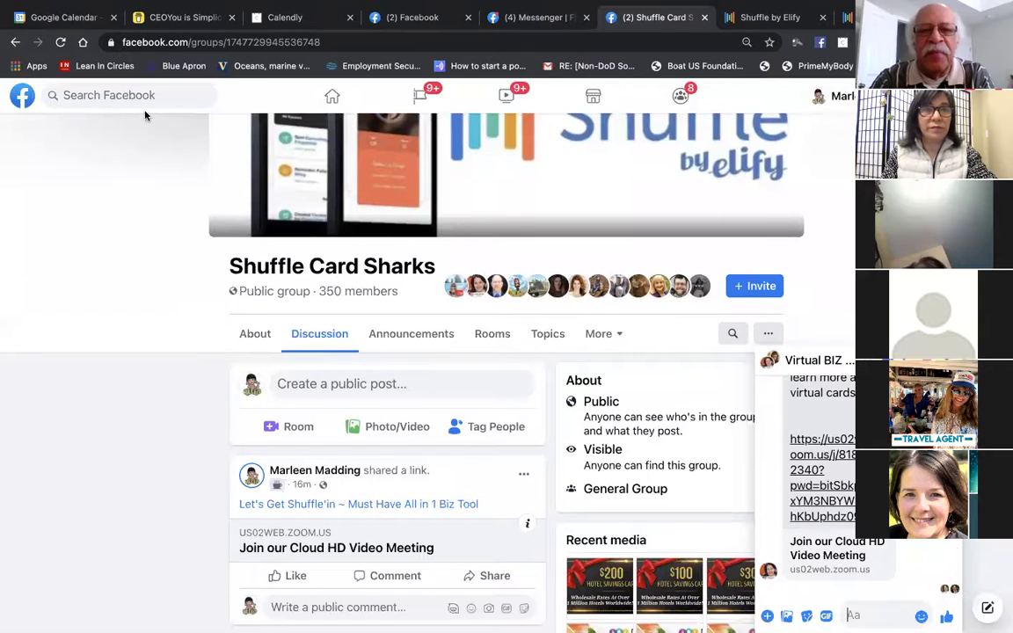
left_click(140, 100)
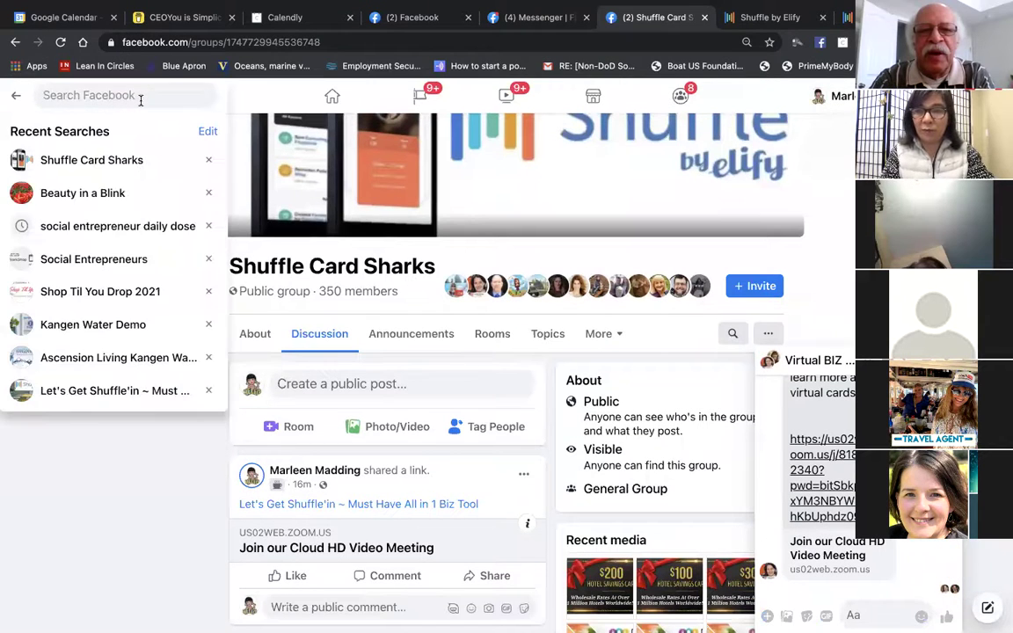
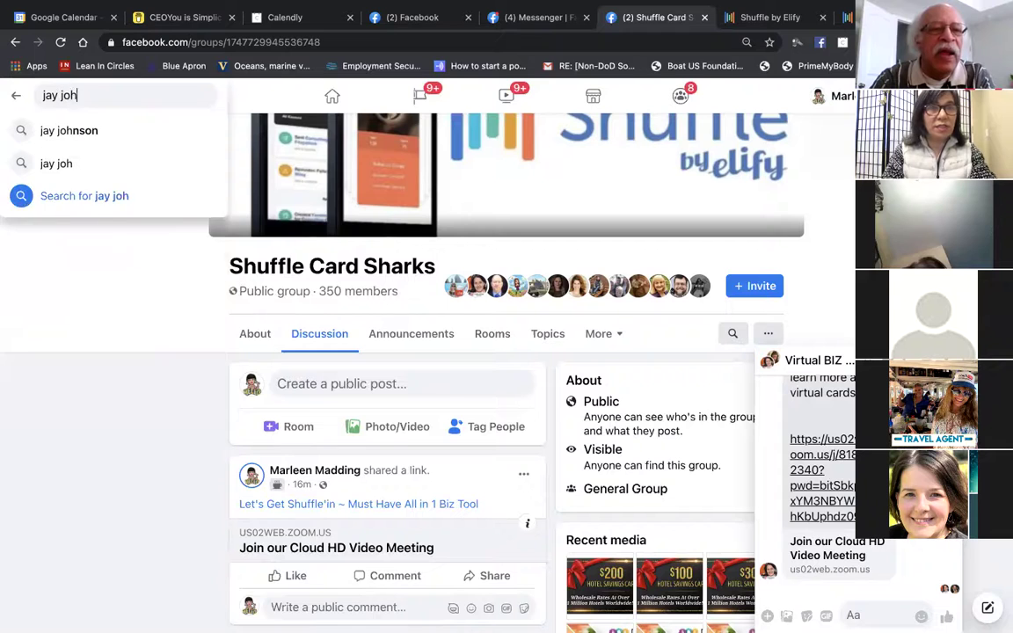
left_click(114, 133)
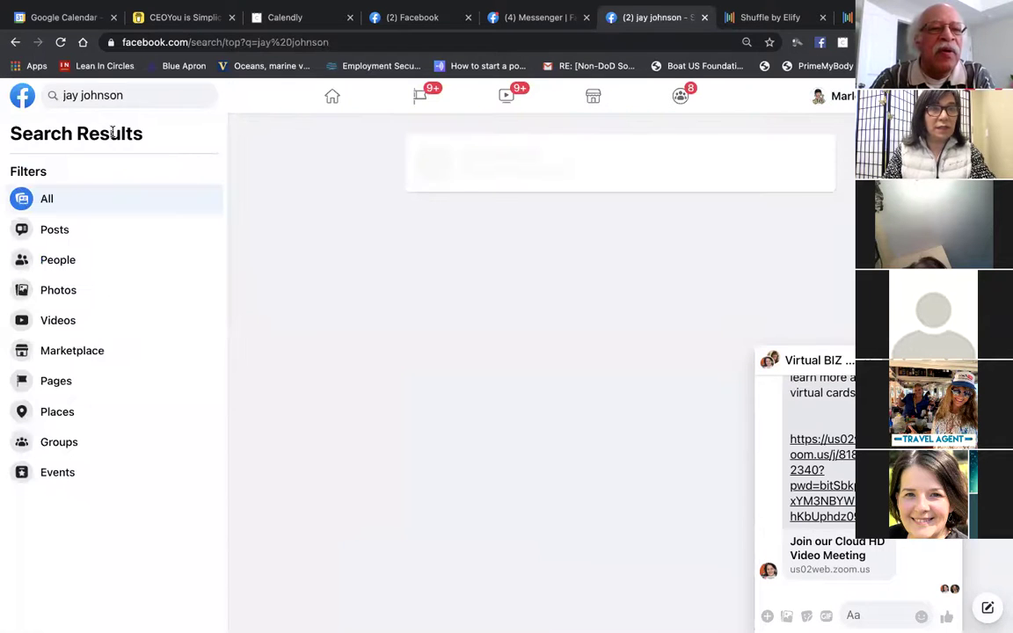
Step: Send a friend request to PoppaJay Marketing, then go to your own profile page
scroll(262, 280, "down", 3)
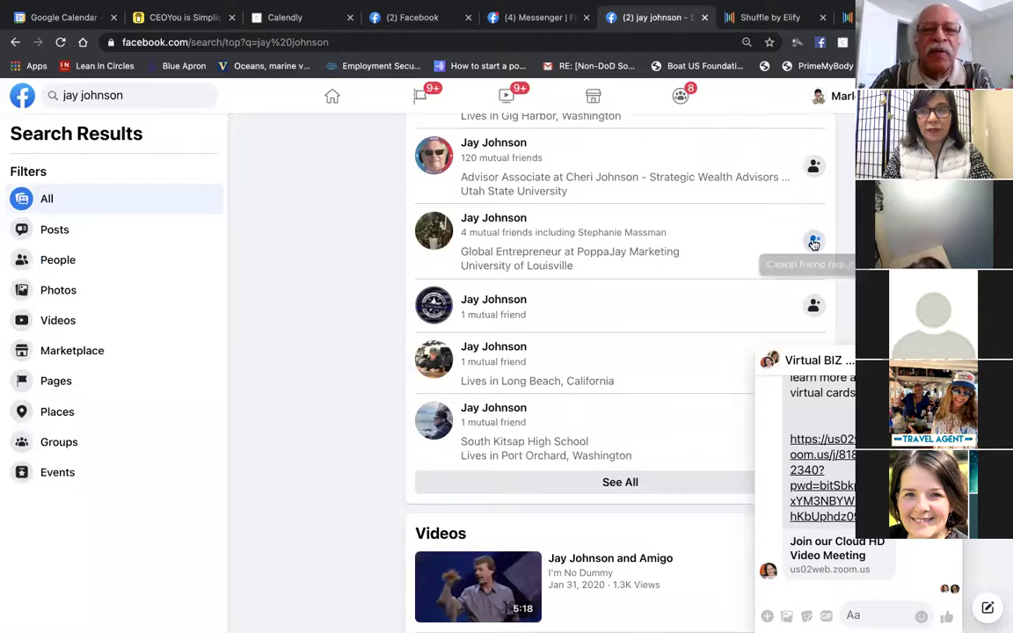
left_click(813, 243)
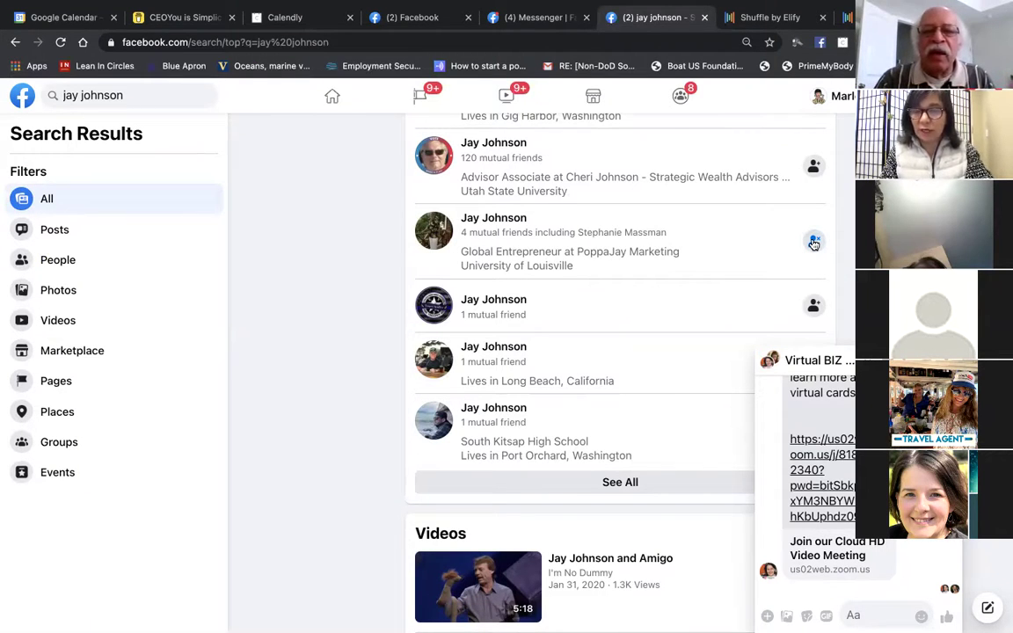
mouse_move(442, 310)
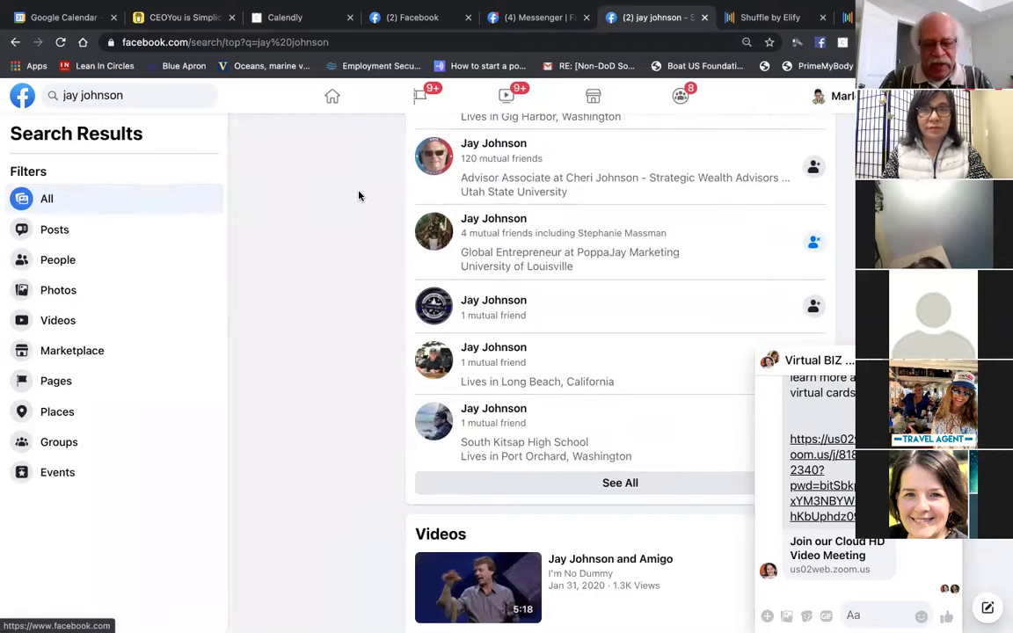
scroll(359, 196, "up", 2)
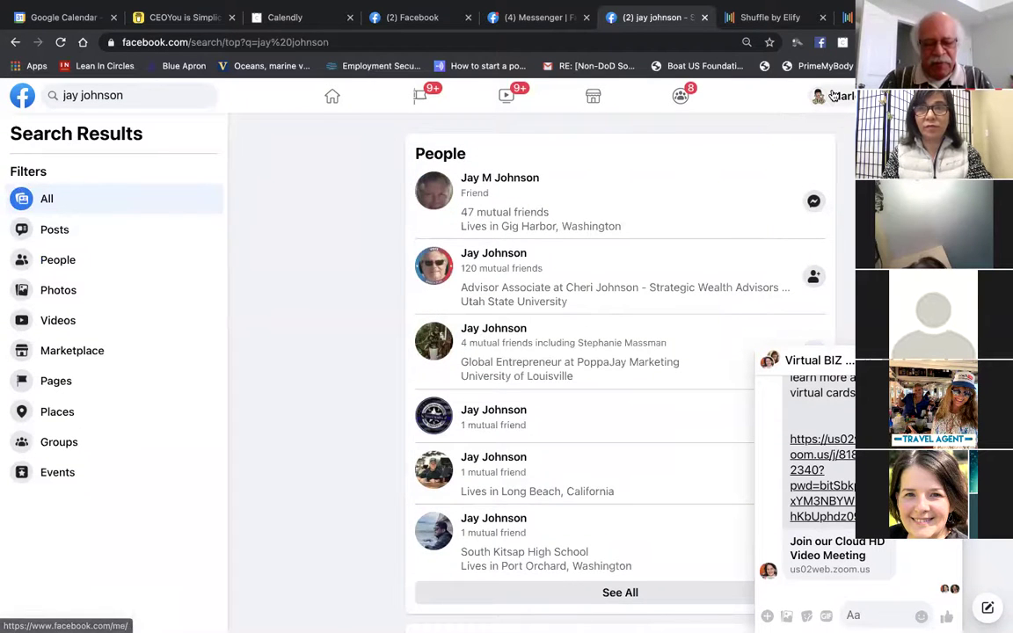
left_click(831, 96)
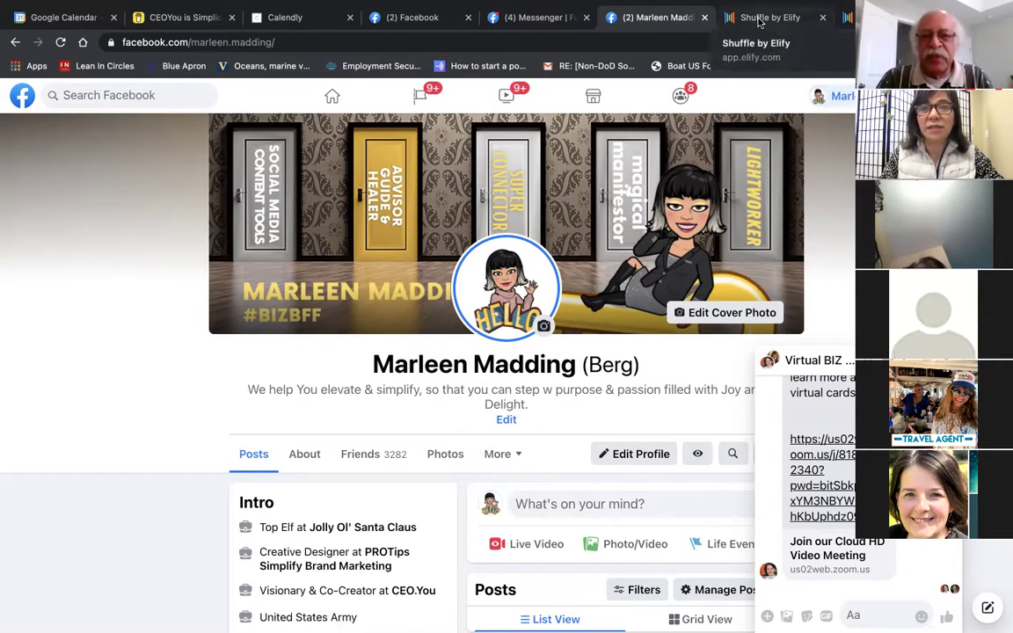
Step: From Contacts, clone the contact's shared Atomy Customer Acquisition card into your account
left_click(760, 22)
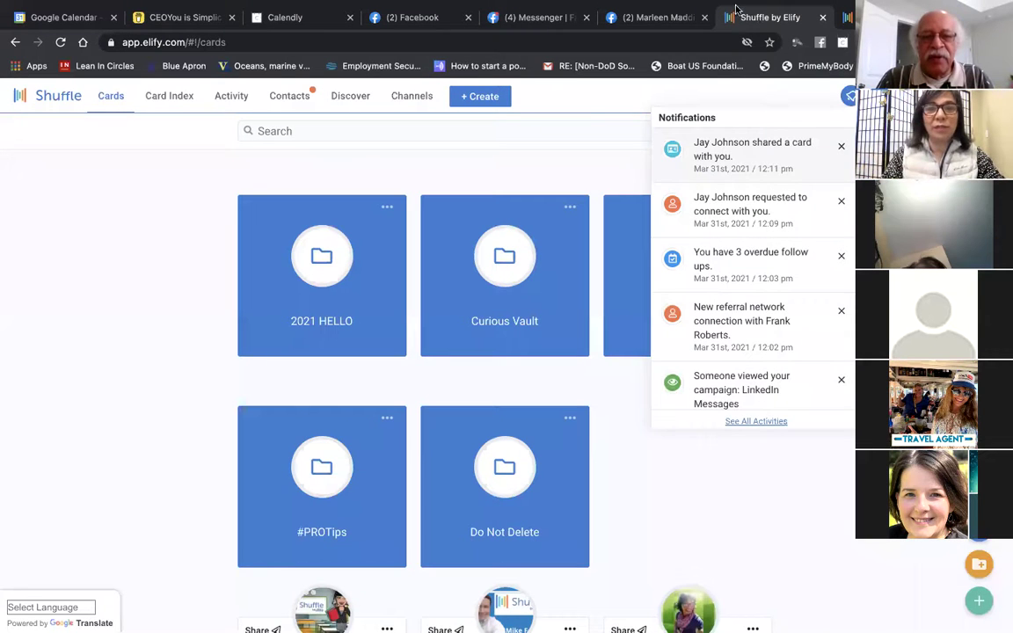
left_click(100, 247)
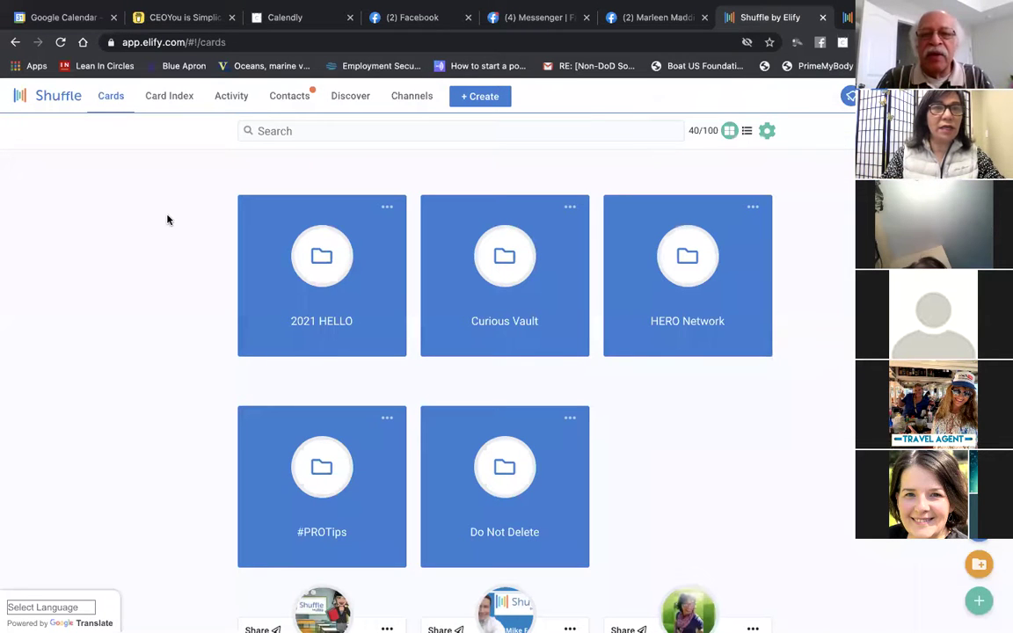
left_click(289, 96)
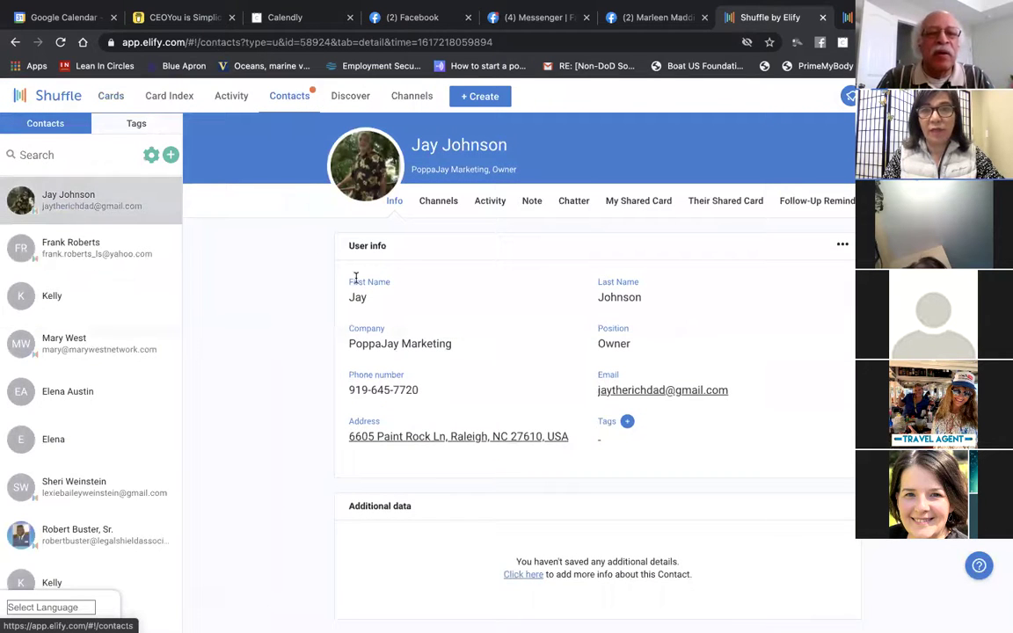
left_click(715, 202)
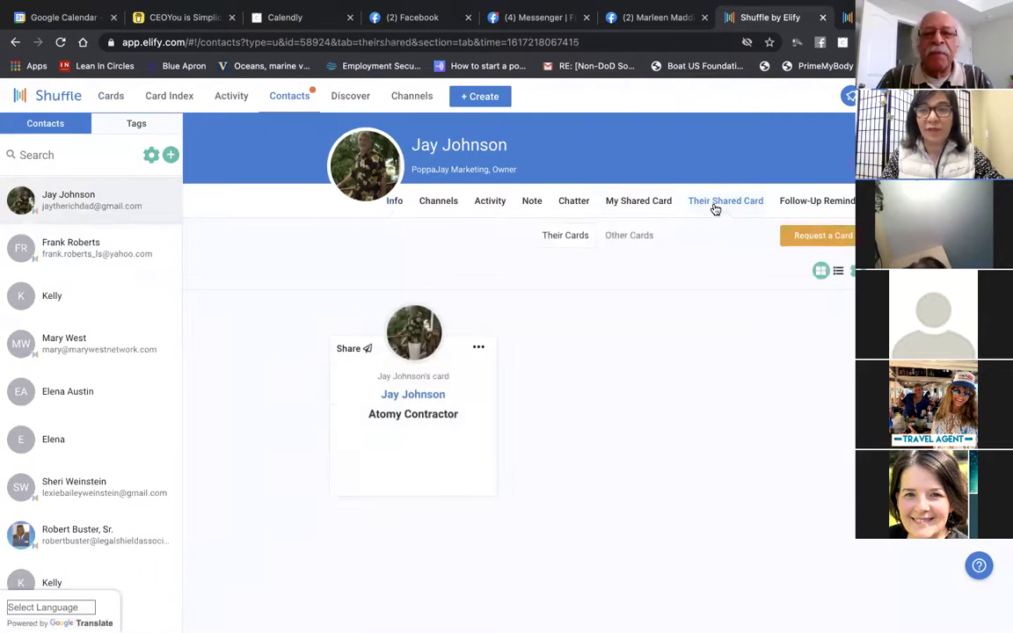
left_click(479, 351)
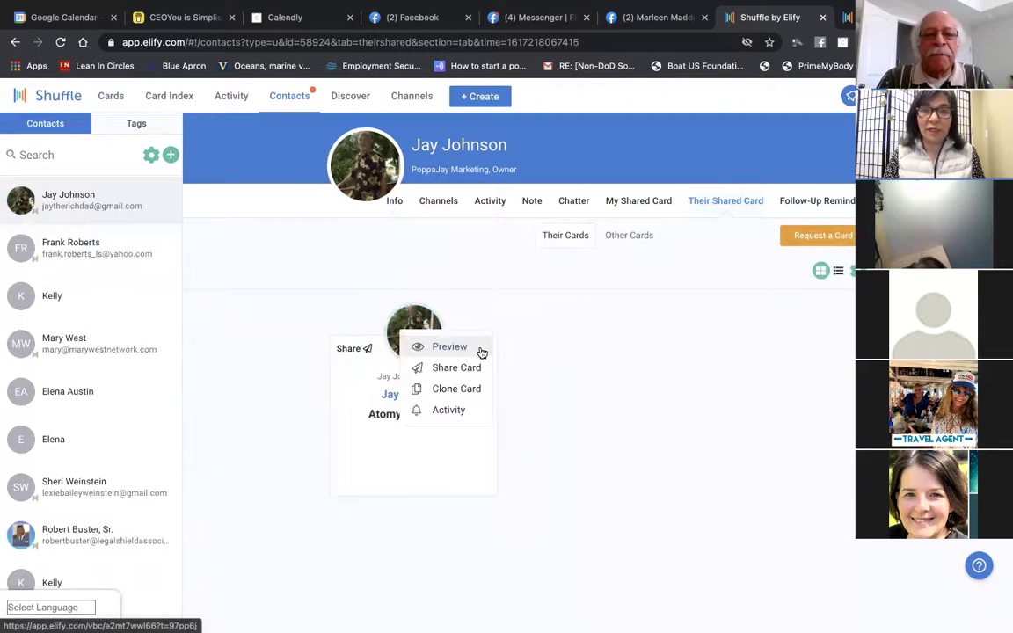
left_click(446, 390)
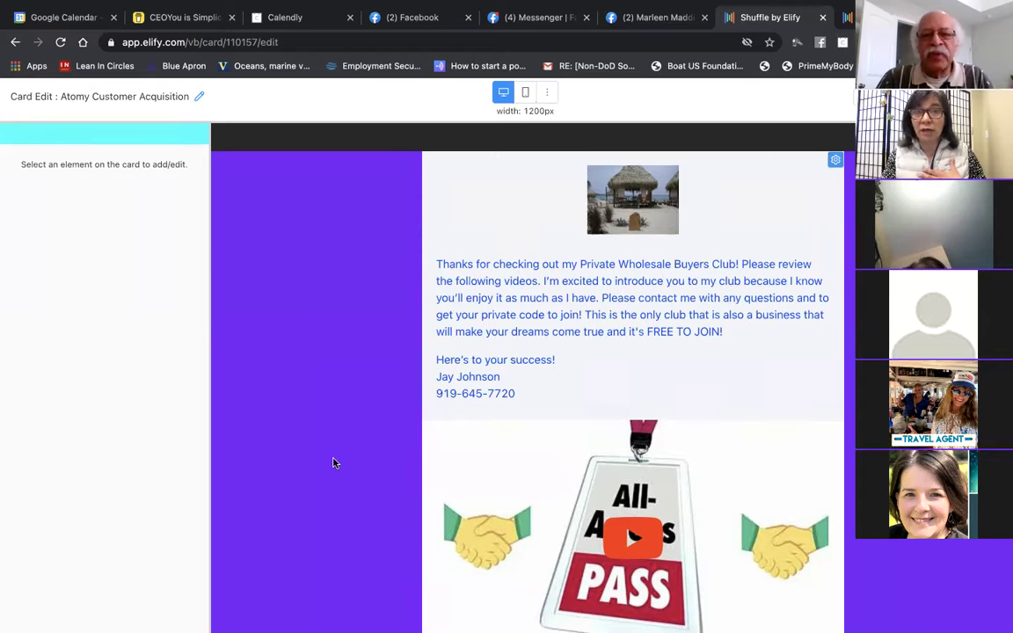
Step: Rename the cloned card to 'PoppaJay Demo' and switch on Show Shuffle Chat
left_click(198, 99)
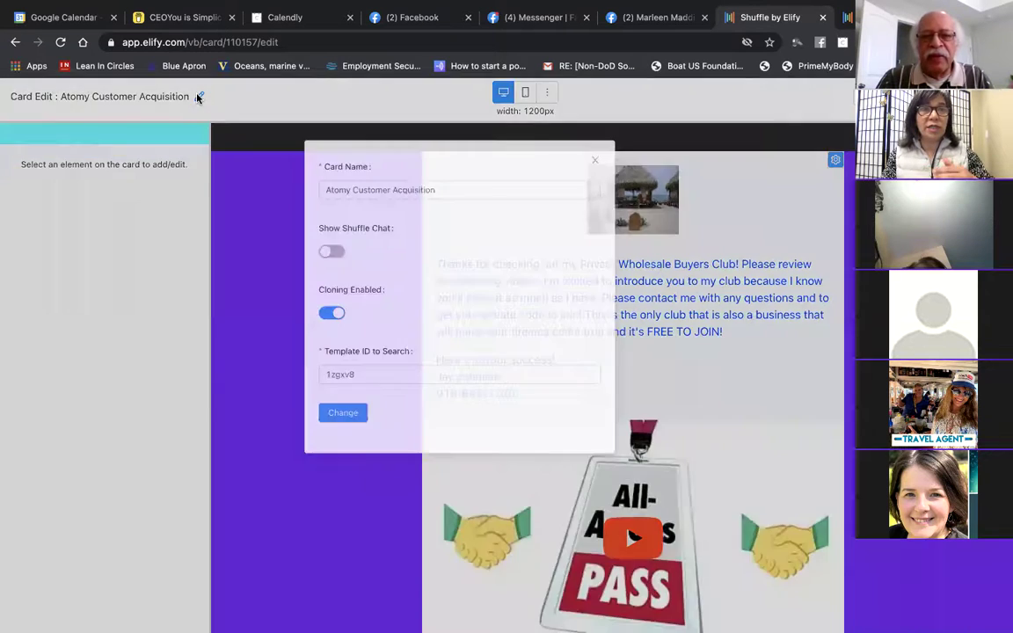
left_click(491, 206)
key("ctrl+a")
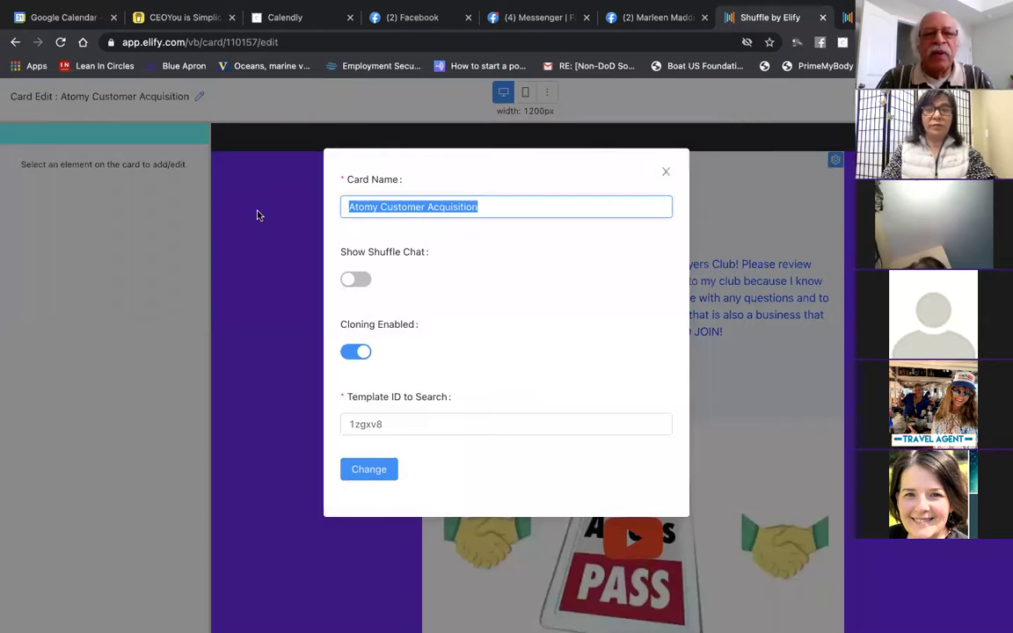
type("Poppa")
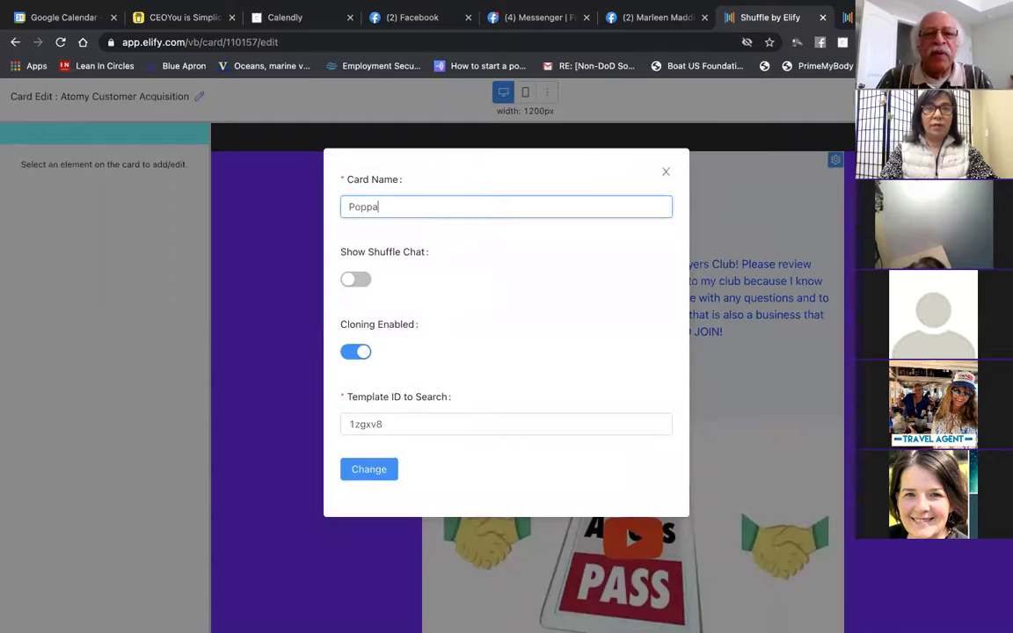
type("Jay Demo")
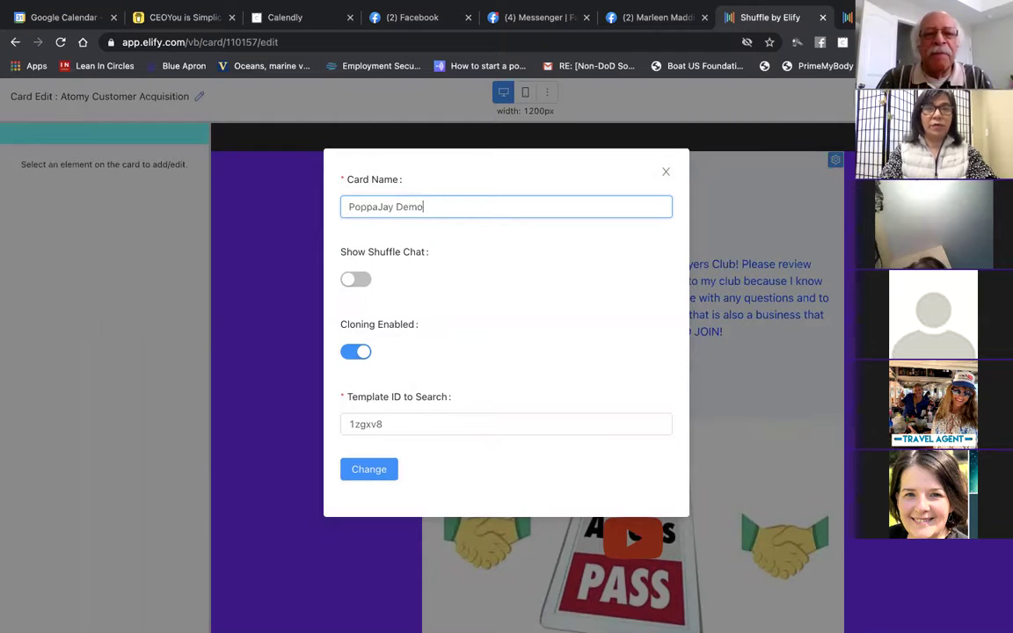
left_click(356, 280)
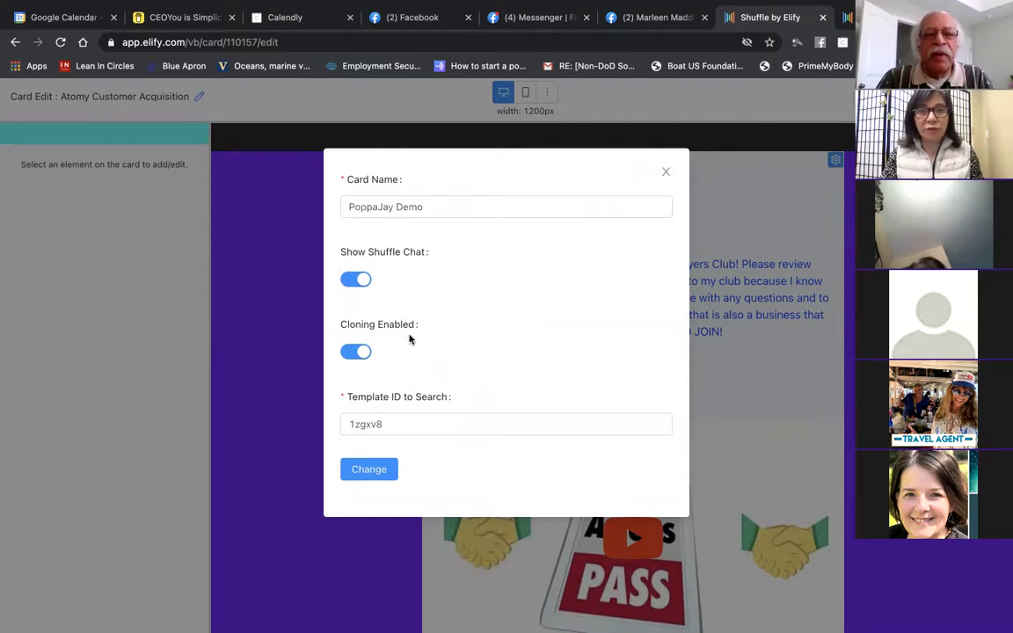
left_click(369, 473)
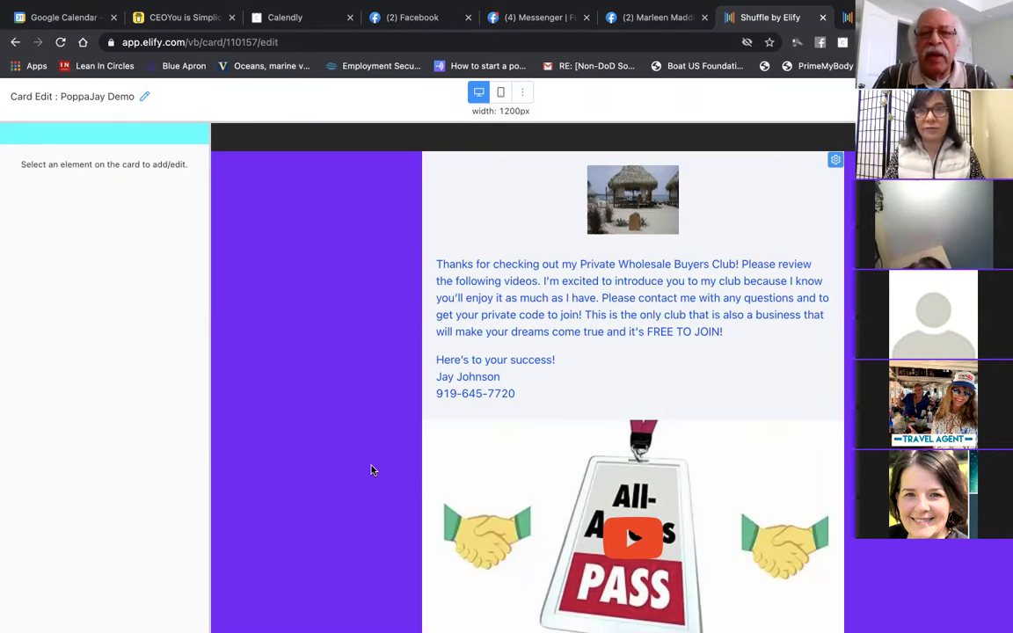
Step: Slightly enlarge the beach-hut header image without replacing it, then open a new browser tab
left_click(627, 208)
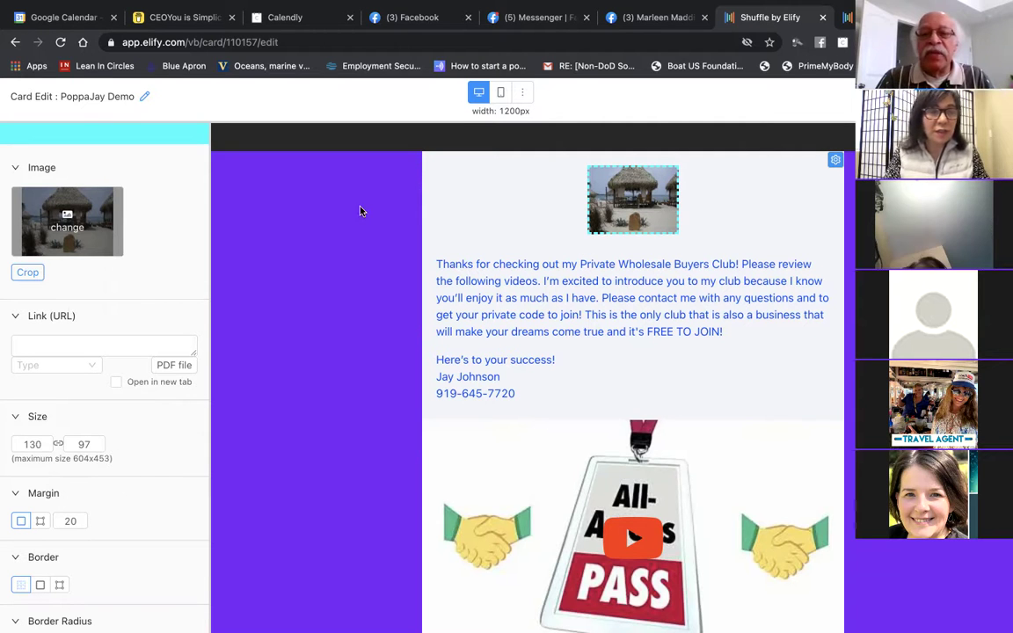
left_click(74, 226)
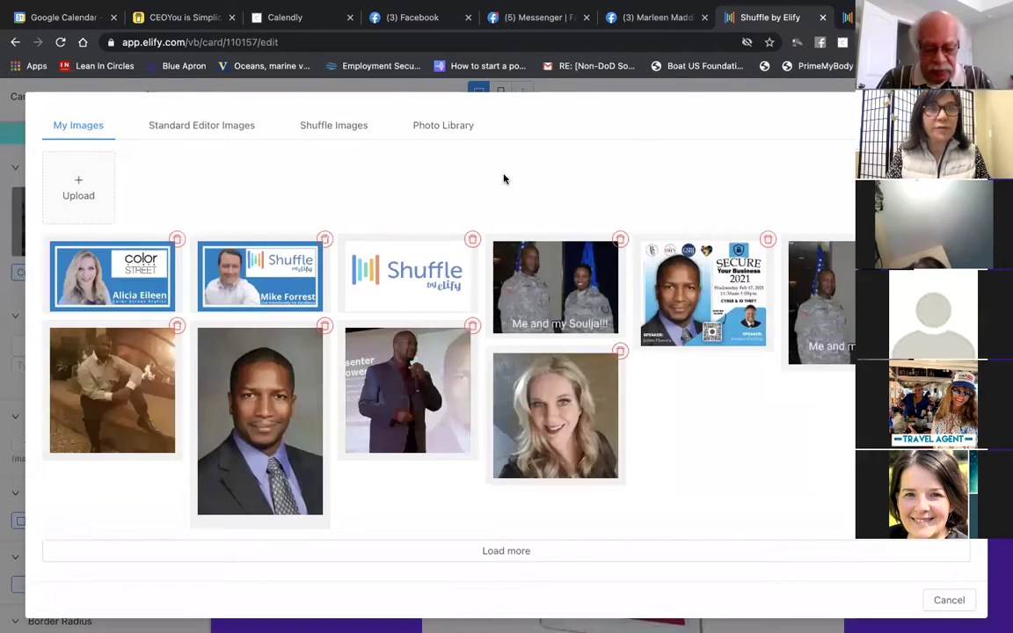
key("Escape")
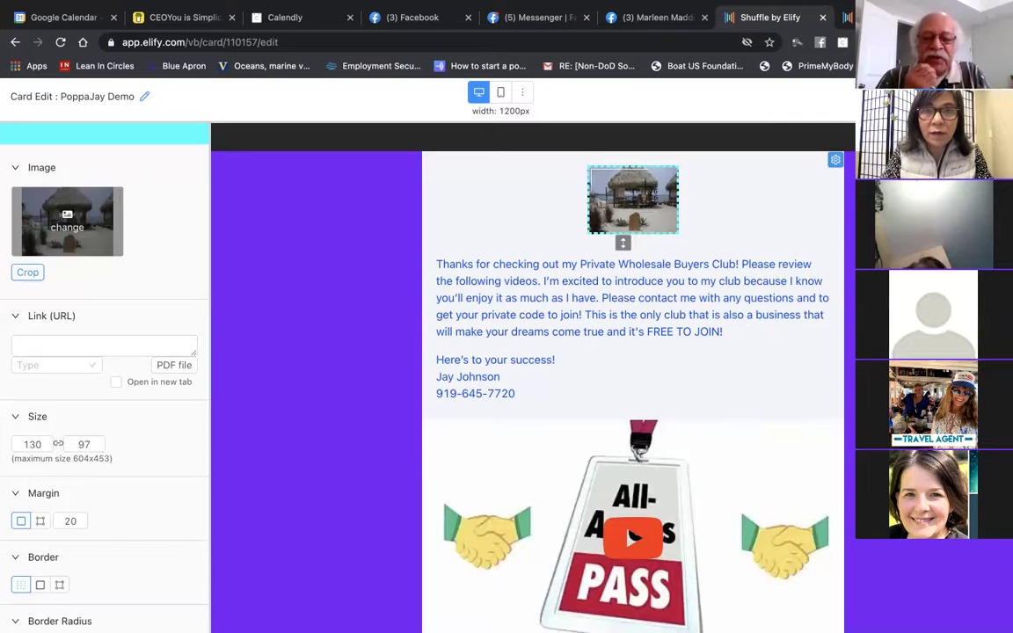
left_click_drag(673, 227, 674, 230)
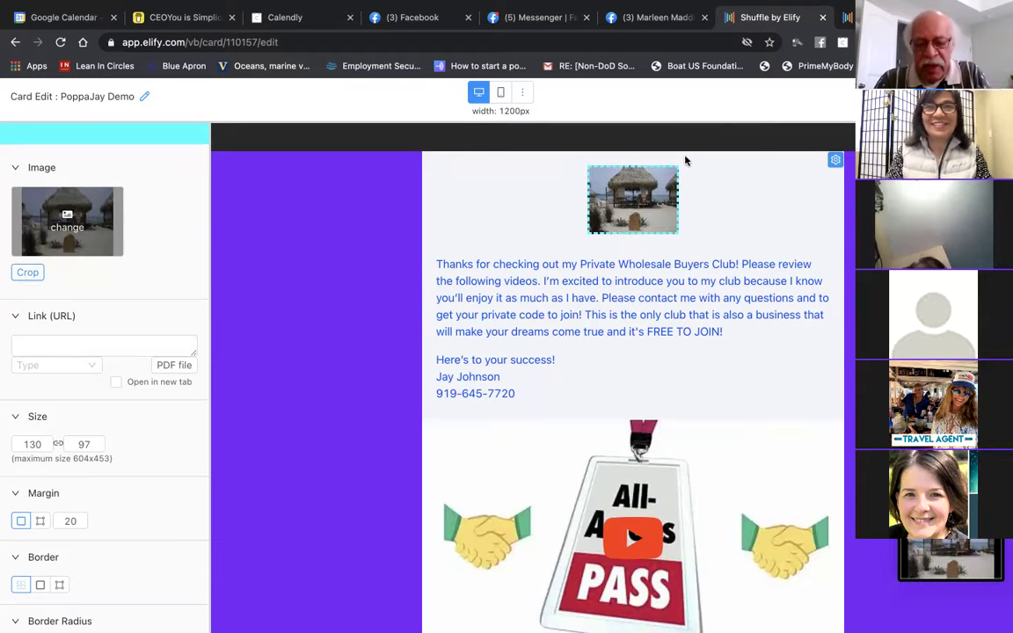
key("ctrl+t")
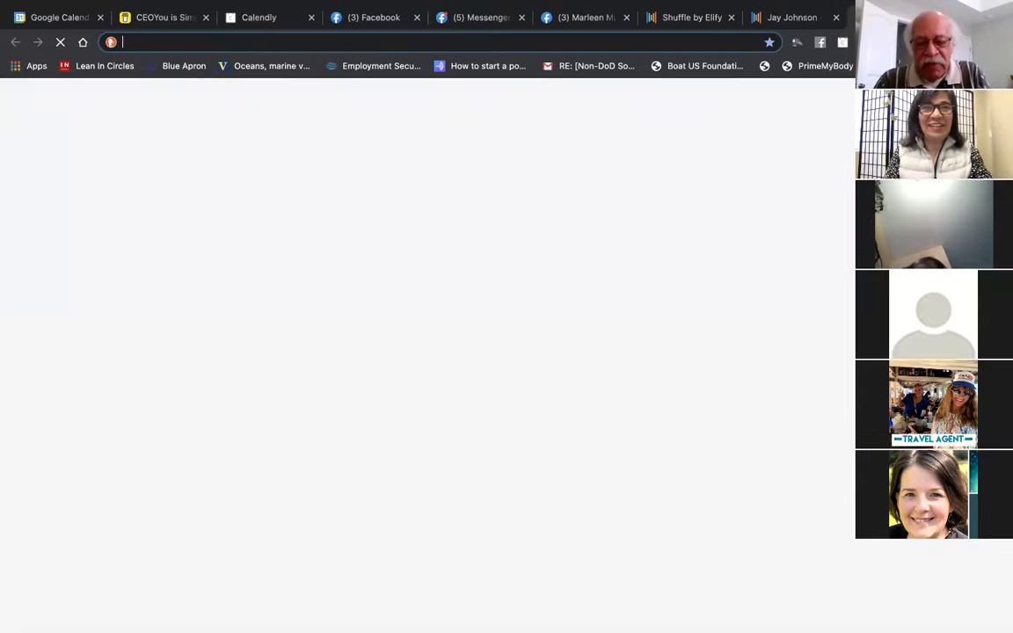
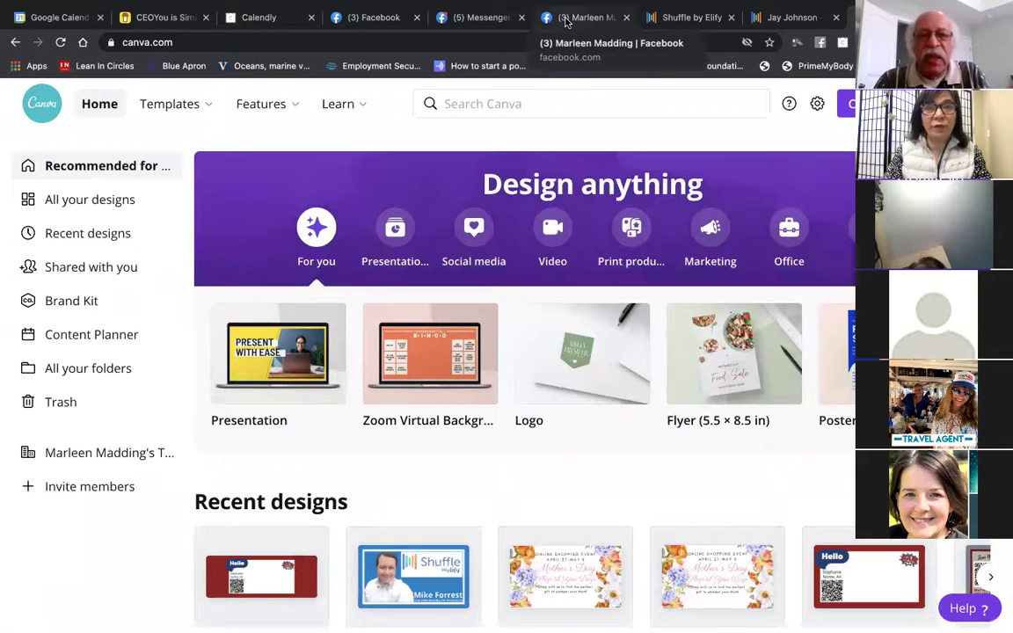
Step: Open the recent 'Copy of Copy of Step...' BAM card design from Recent designs
scroll(482, 319, "down", 3)
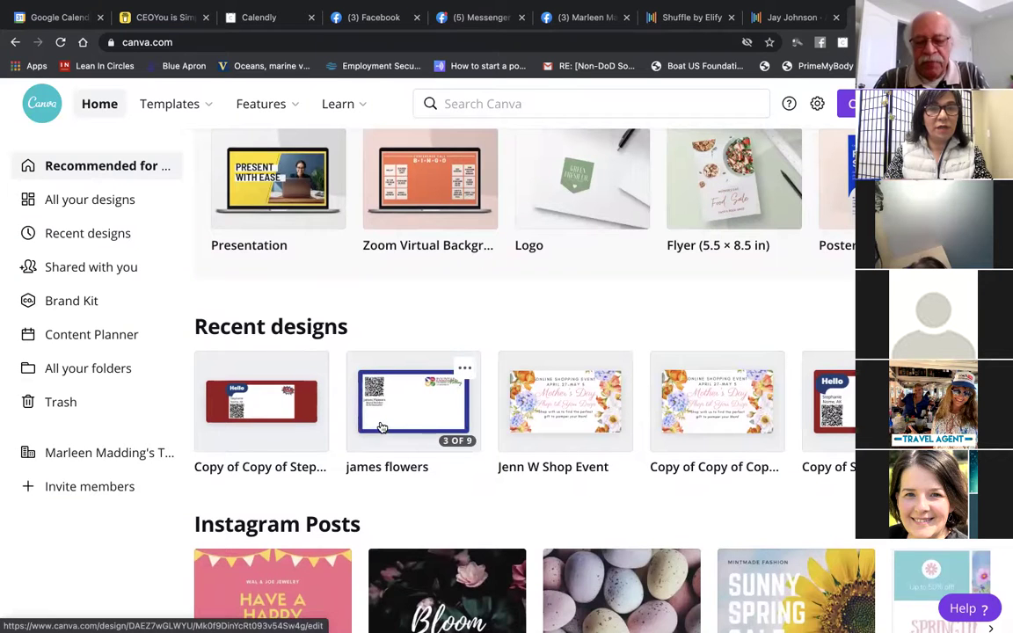
left_click(260, 439)
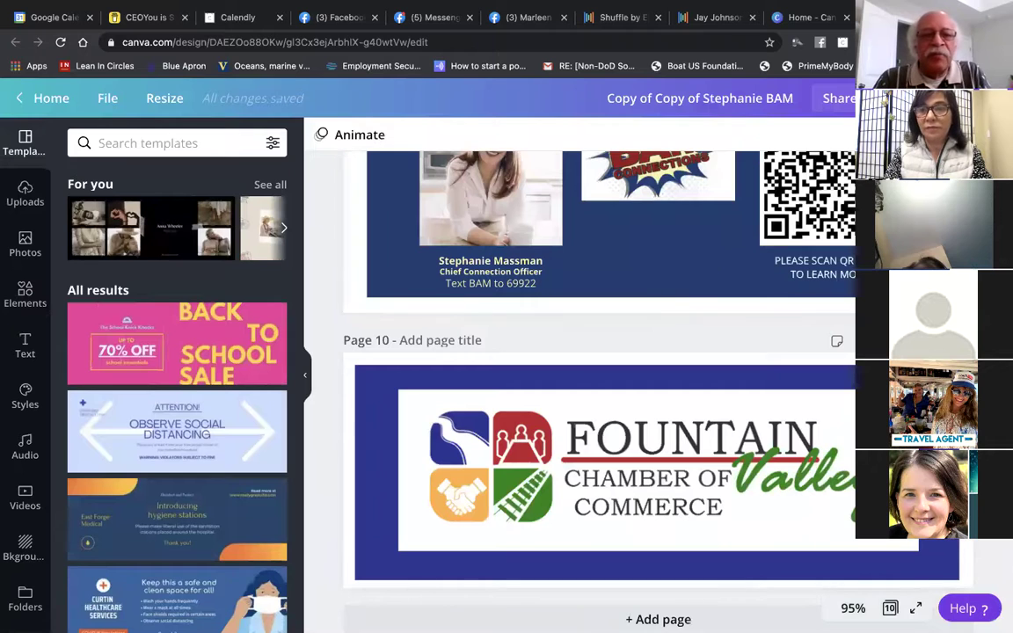
Step: On Facebook, search 'jay' and open the matching contact's profile
left_click(523, 16)
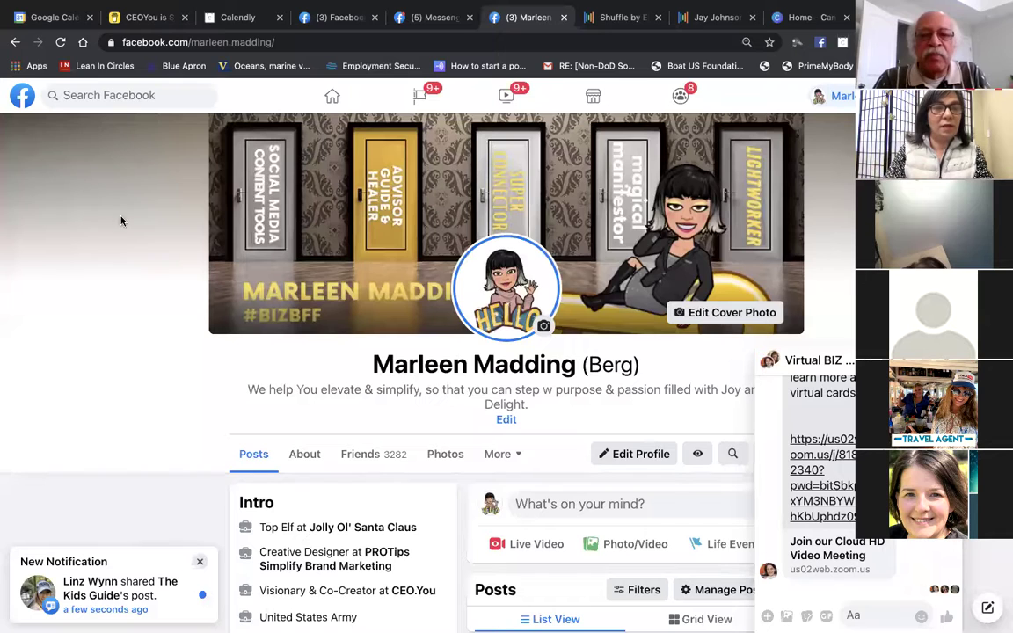
left_click(101, 96)
type("jay")
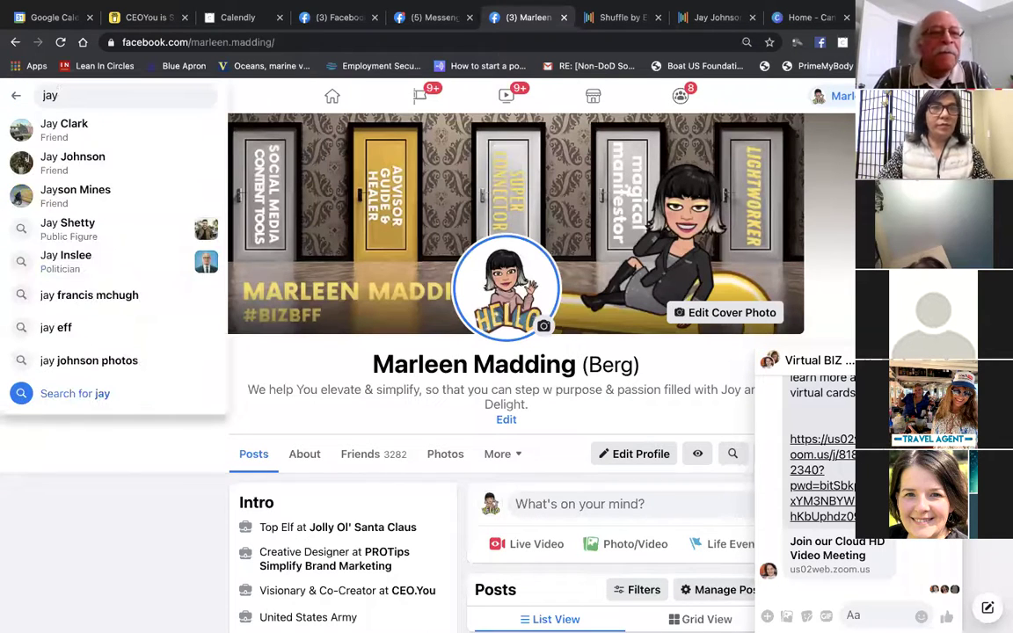
left_click(73, 163)
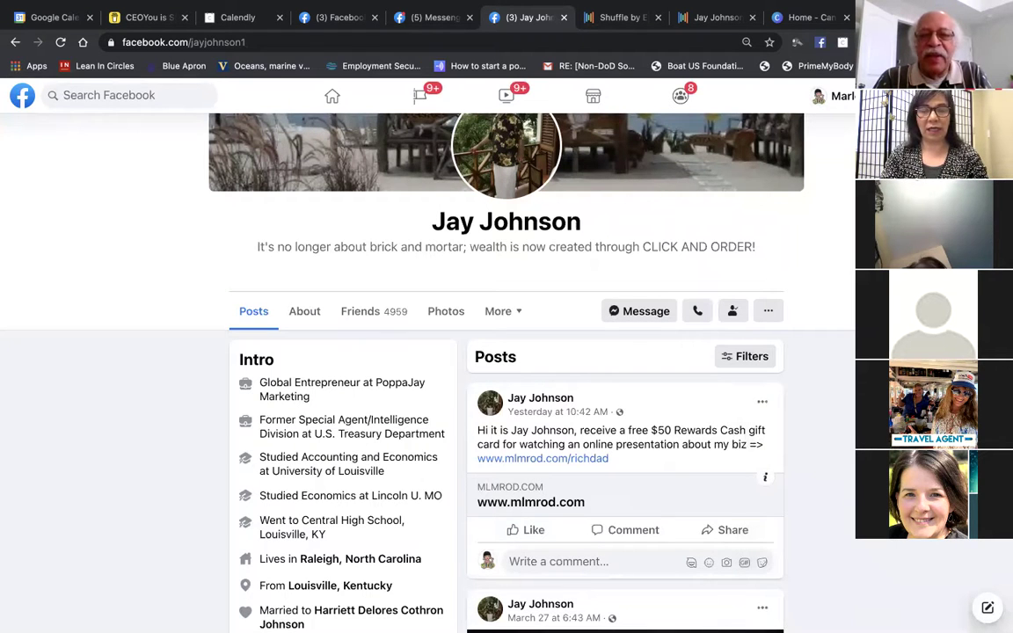
Step: Screenshot the beach-hut cover photo with Cmd+Shift+4 and return to Canva
scroll(846, 336, "up", 3)
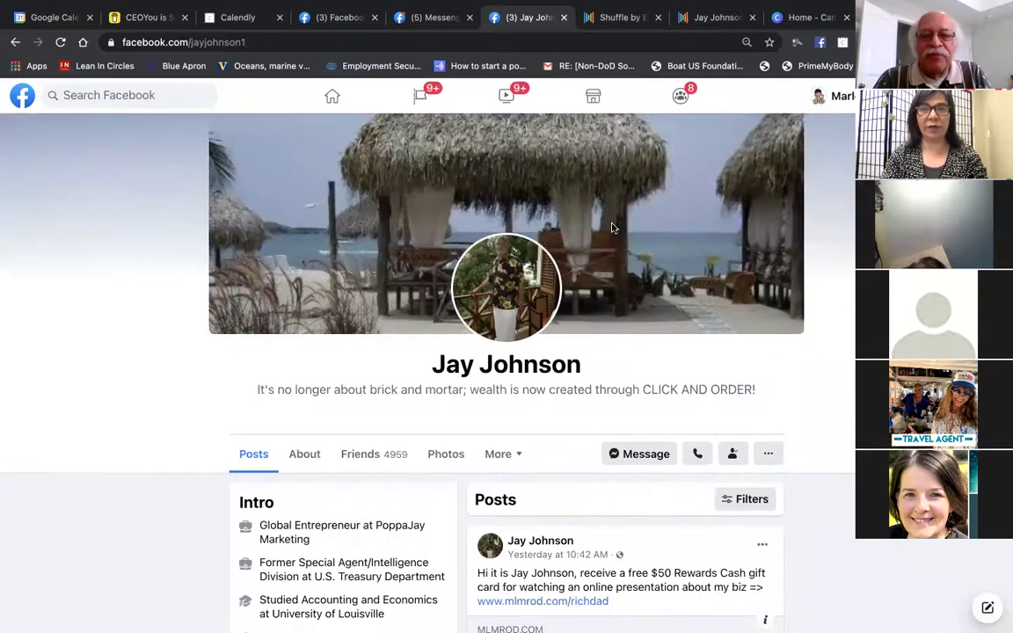
left_click(612, 226)
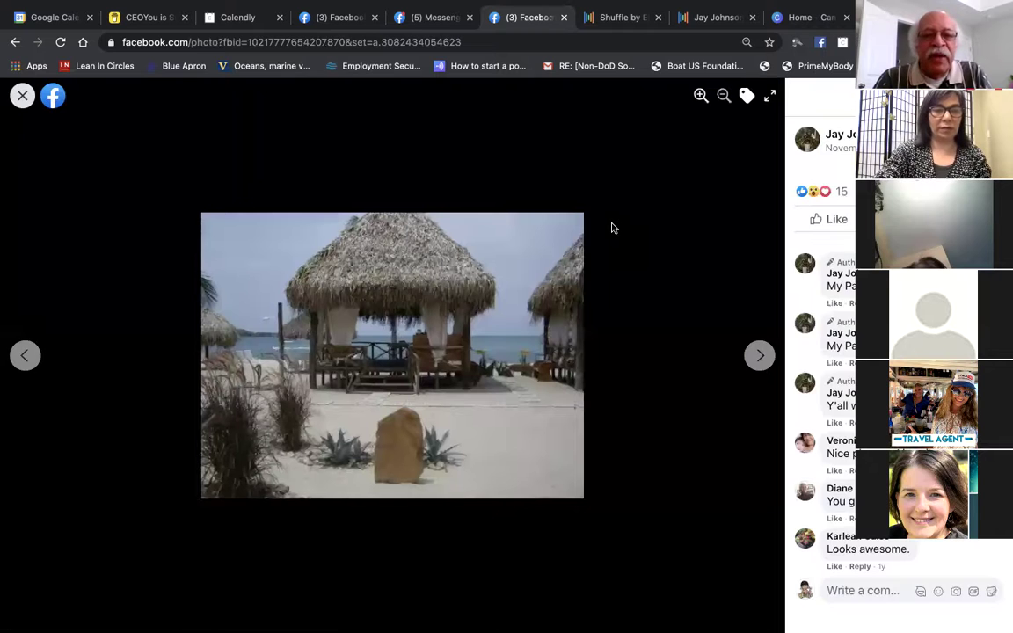
key("super+shift+4")
left_click_drag(190, 203, 595, 507)
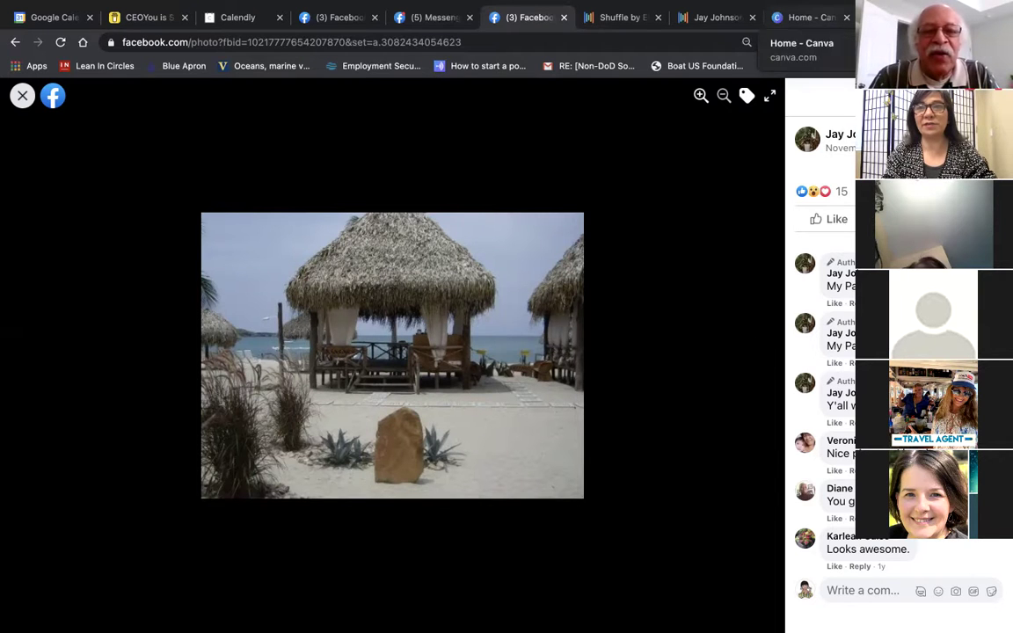
left_click(809, 16)
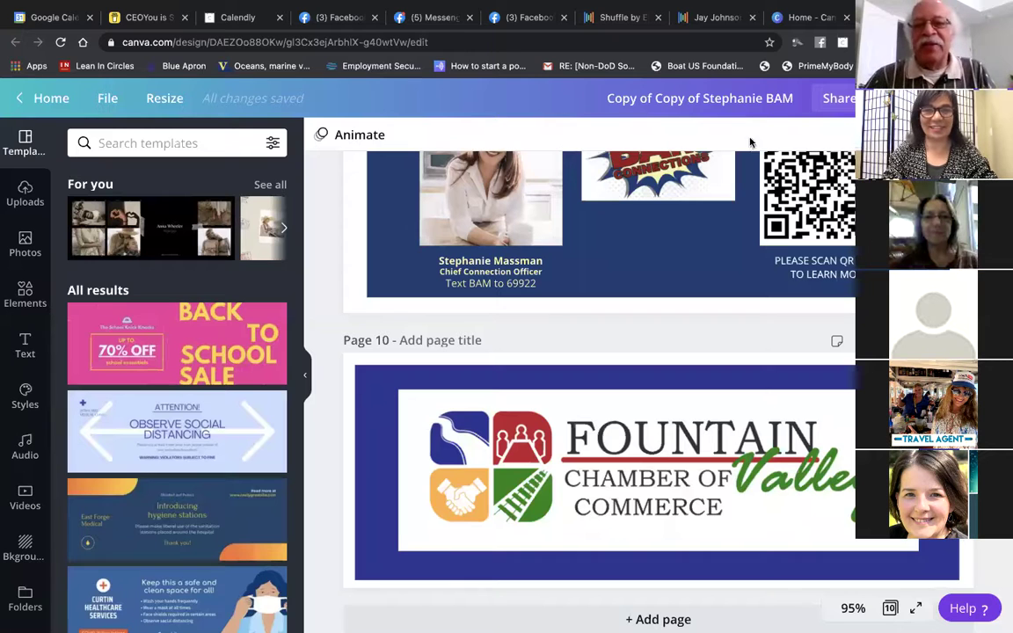
Step: Upload the latest beach-hut Screen Shot from the Desktop into Canva's Uploads
left_click(19, 193)
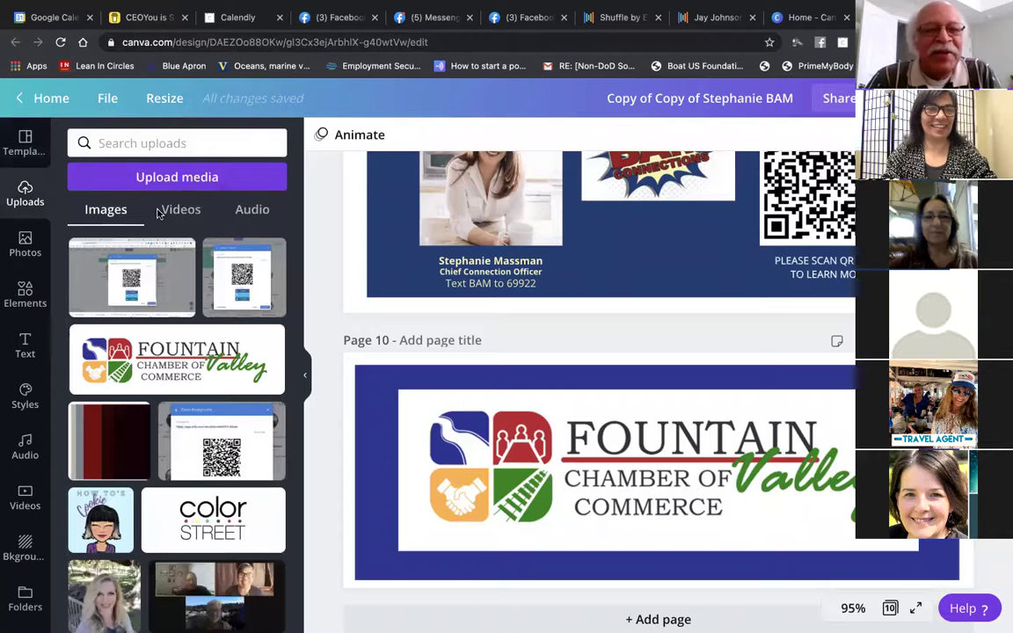
left_click(158, 177)
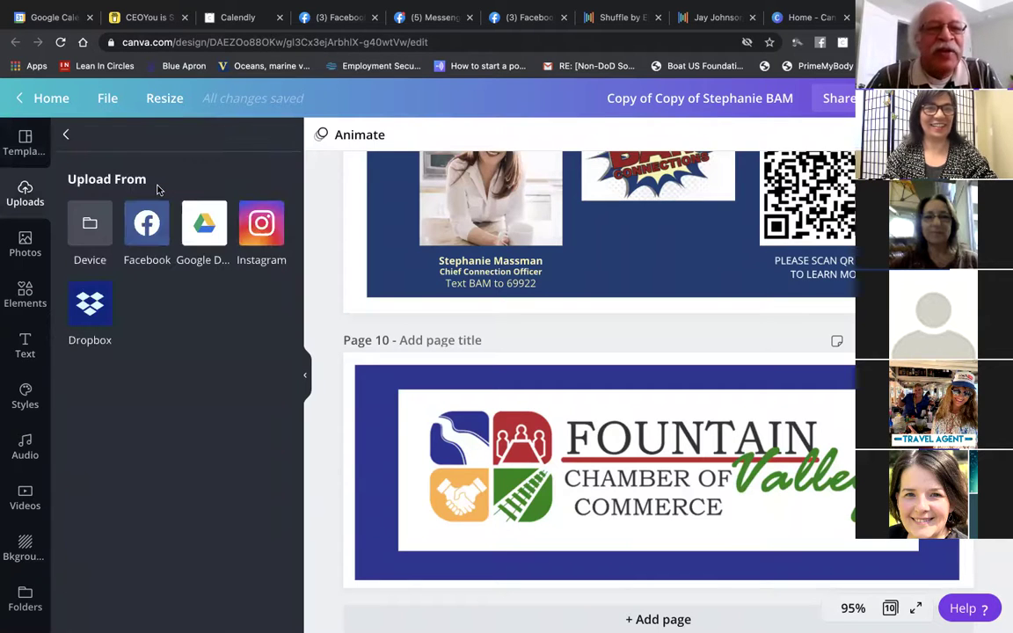
left_click(90, 225)
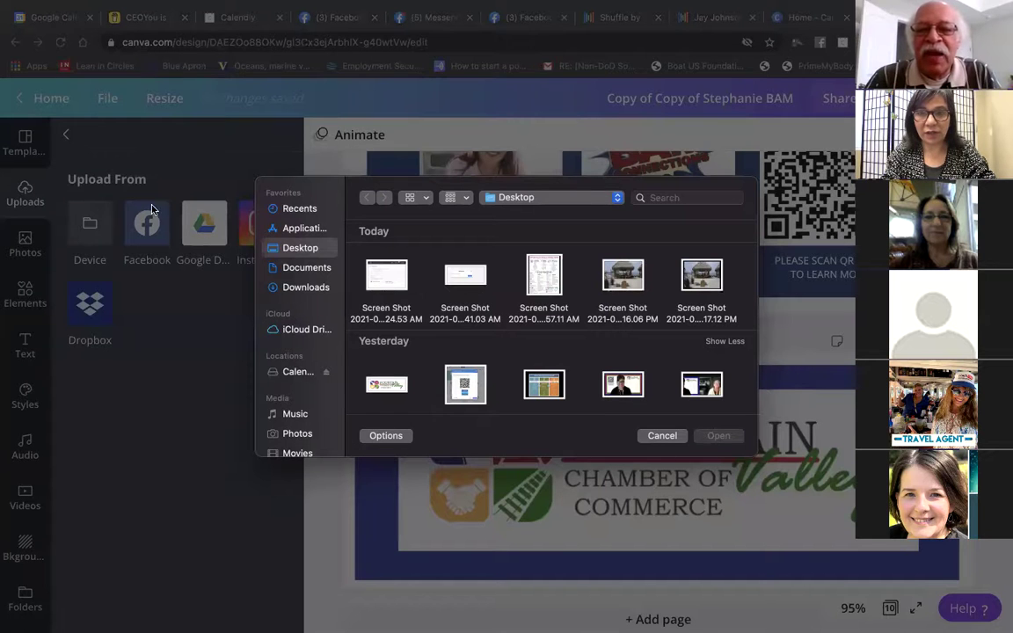
left_click(704, 287)
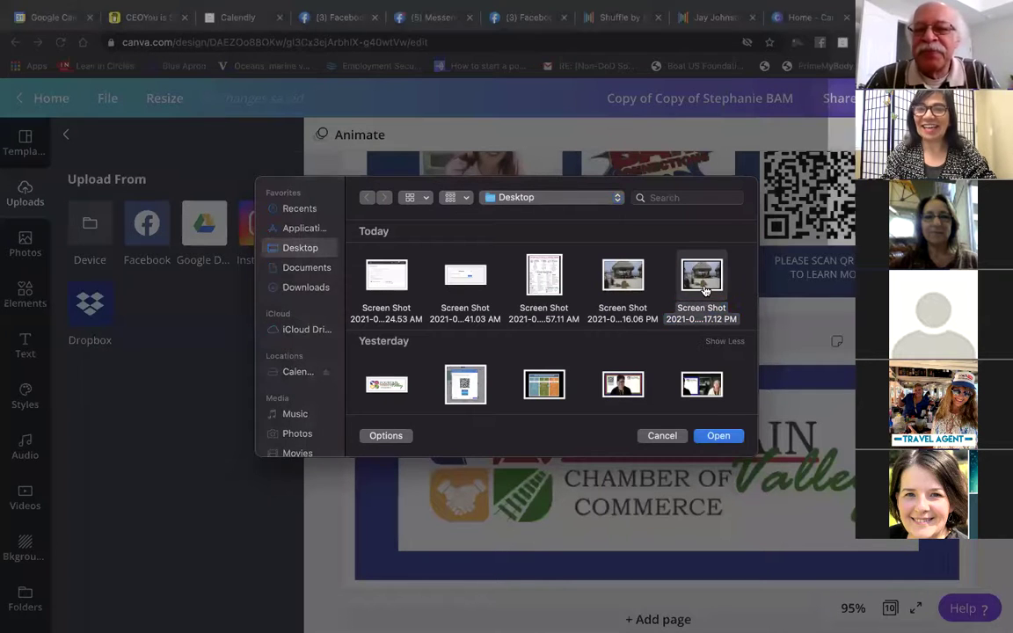
double_click(703, 287)
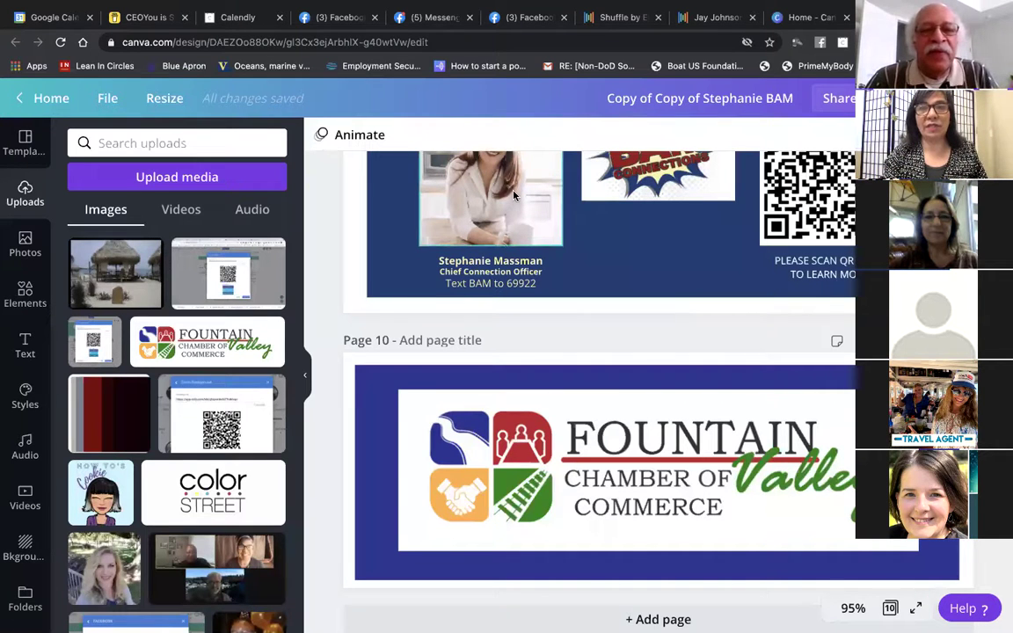
scroll(621, 294, "up", 10)
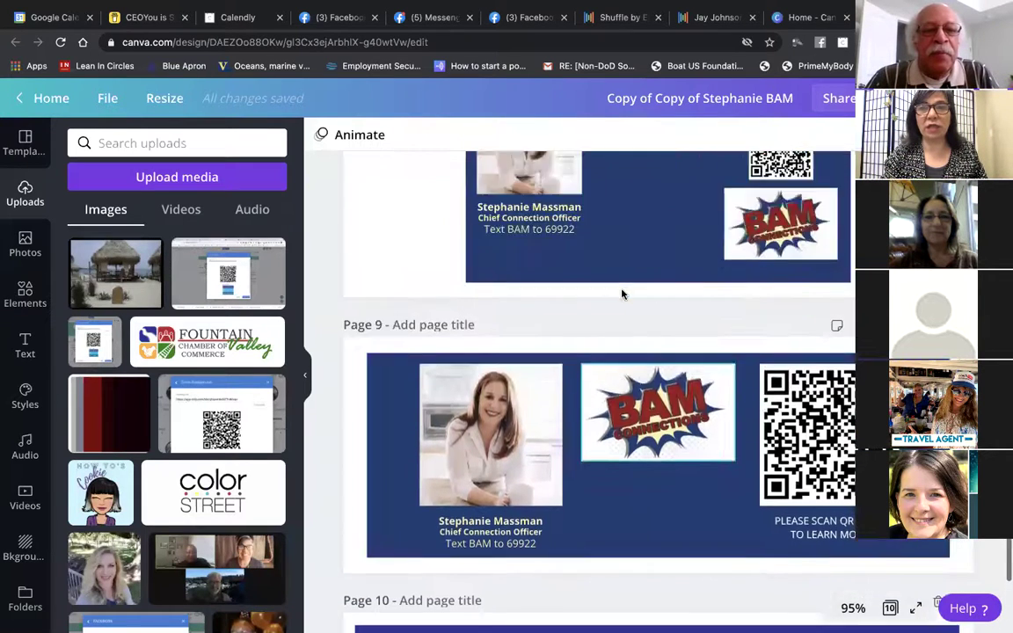
scroll(621, 294, "down", 3)
scroll(621, 294, "down", 2)
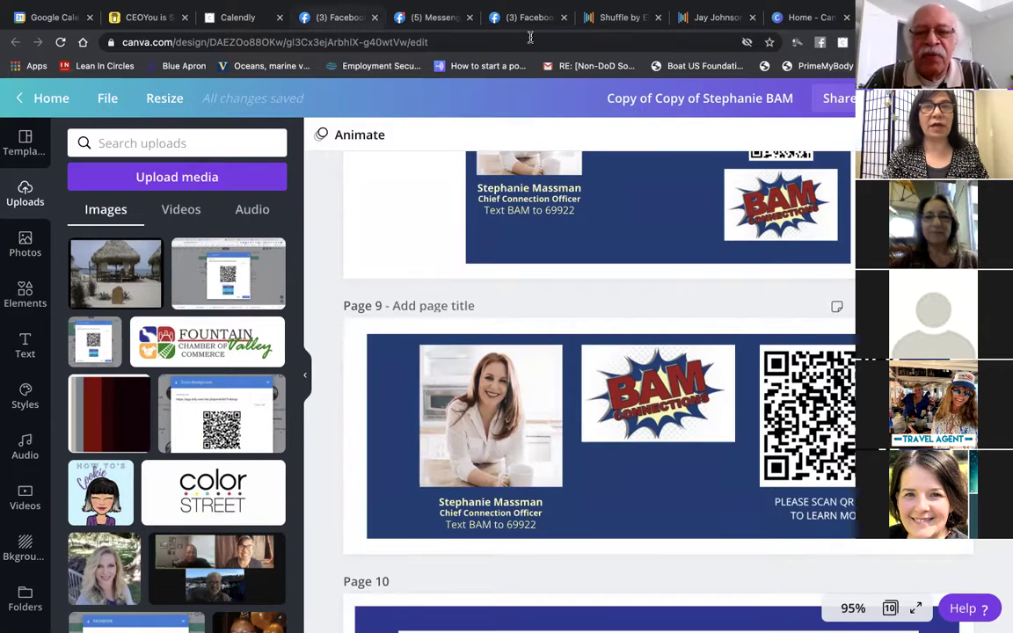
left_click(800, 17)
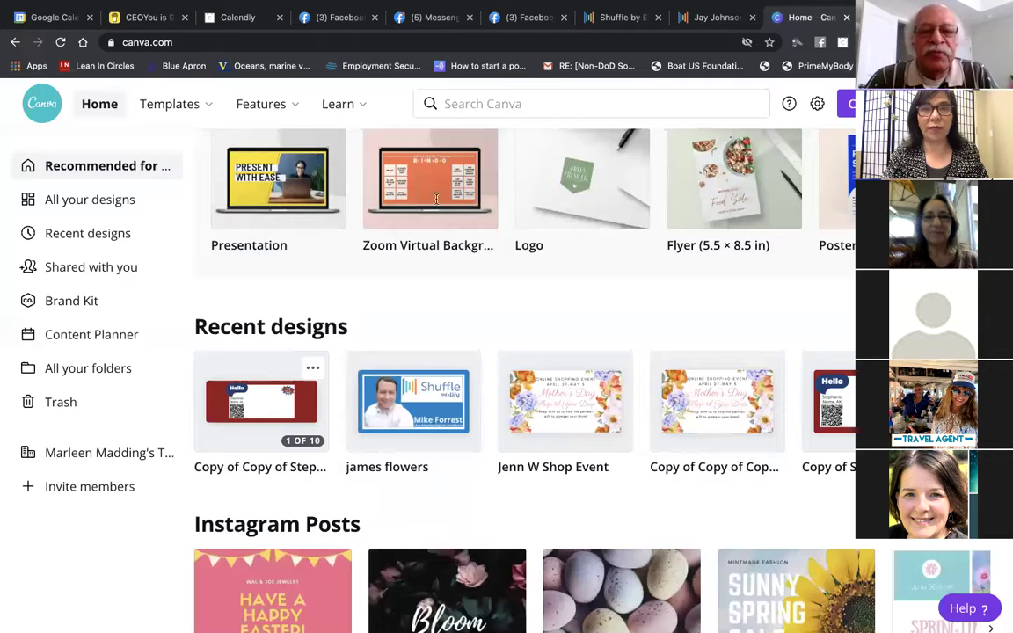
left_click(392, 420)
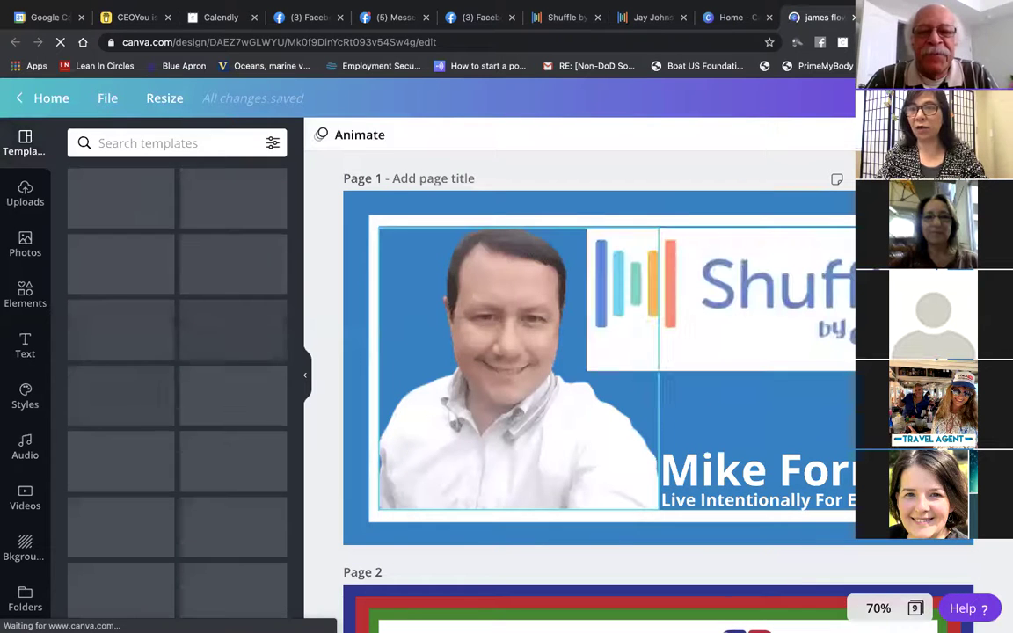
scroll(657, 319, "down", 3)
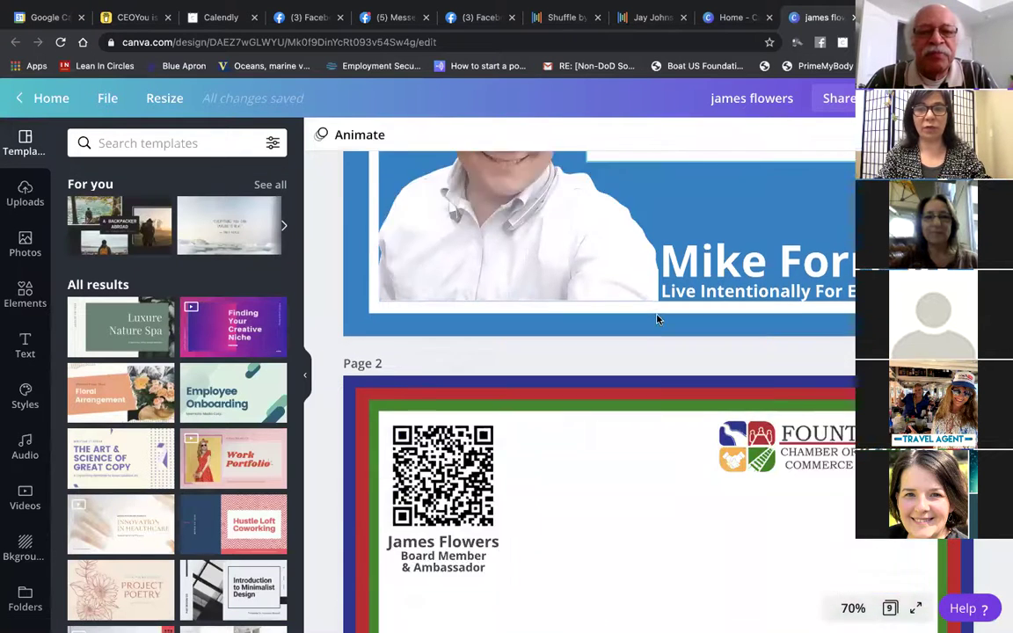
scroll(657, 320, "down", 2)
scroll(657, 320, "up", 5)
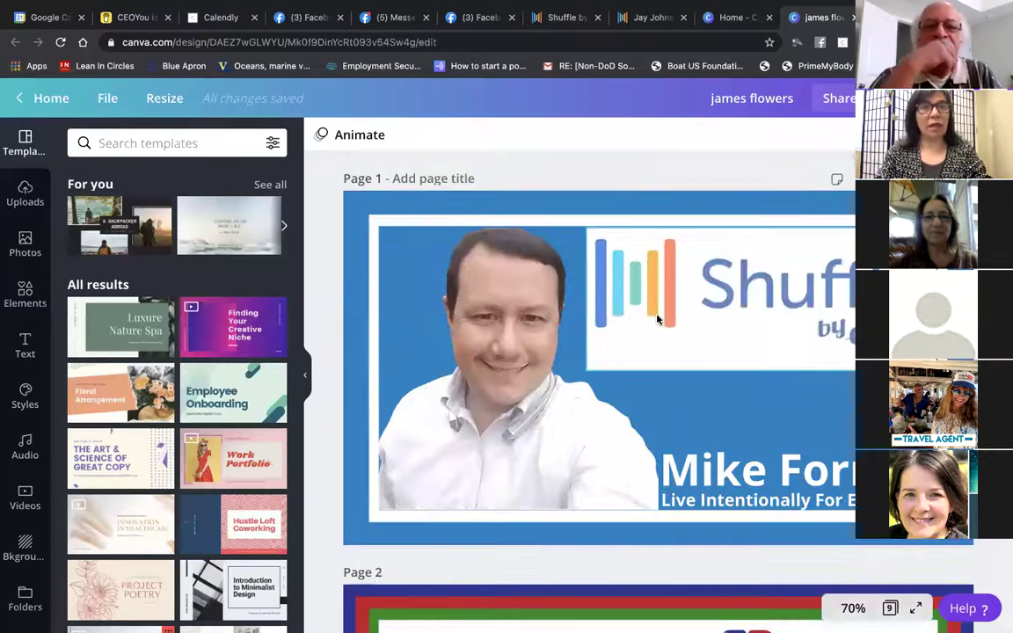
left_click(25, 194)
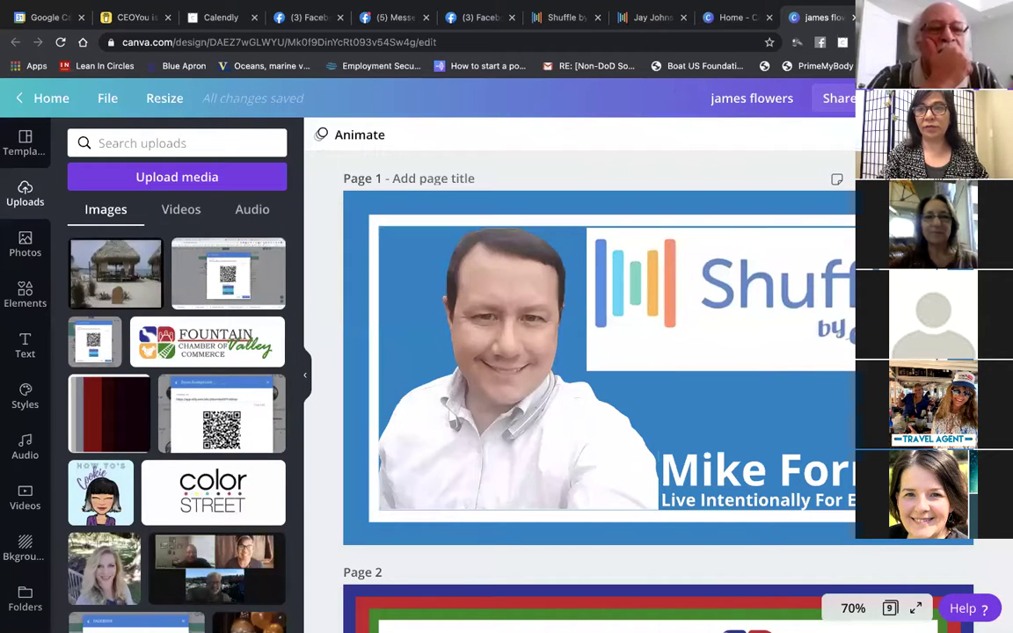
left_click(919, 179)
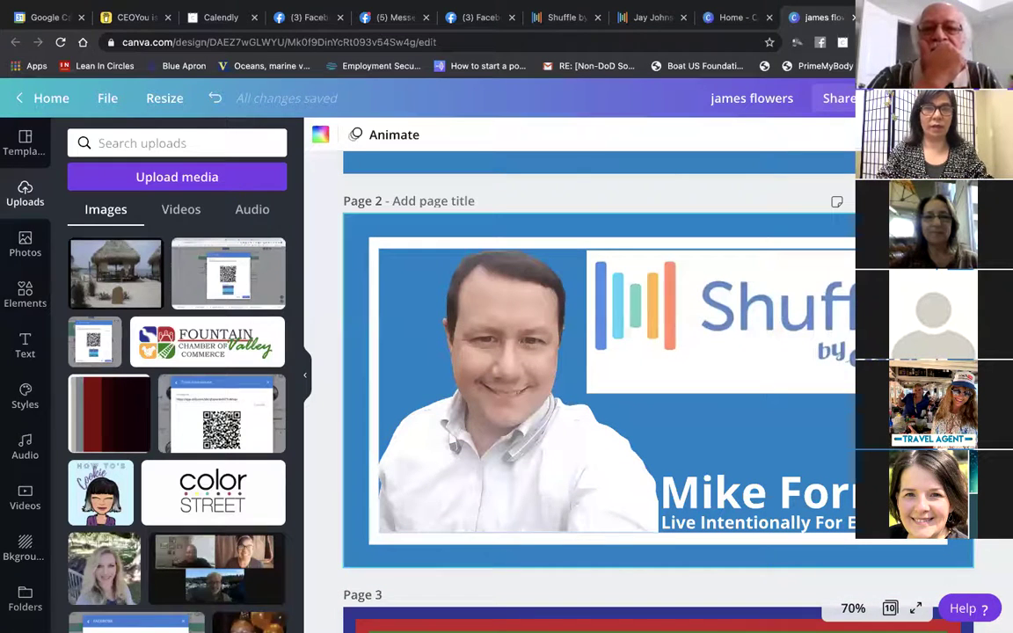
Step: Place the beach photo on page 2, removing the man's photo, Shuffle logo and tagline text
left_click(104, 261)
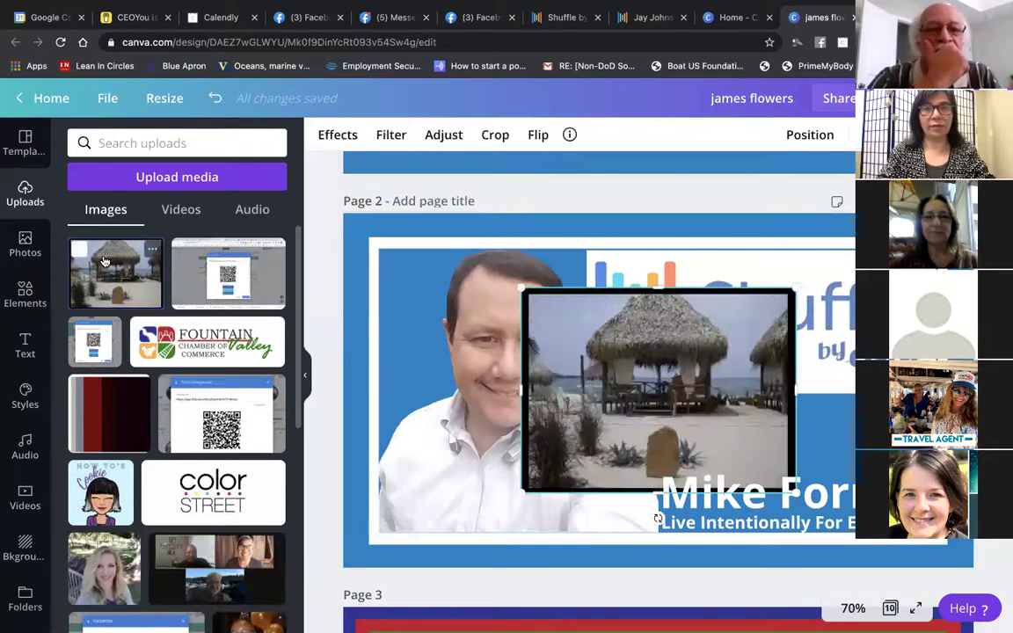
left_click(458, 371)
key("Delete")
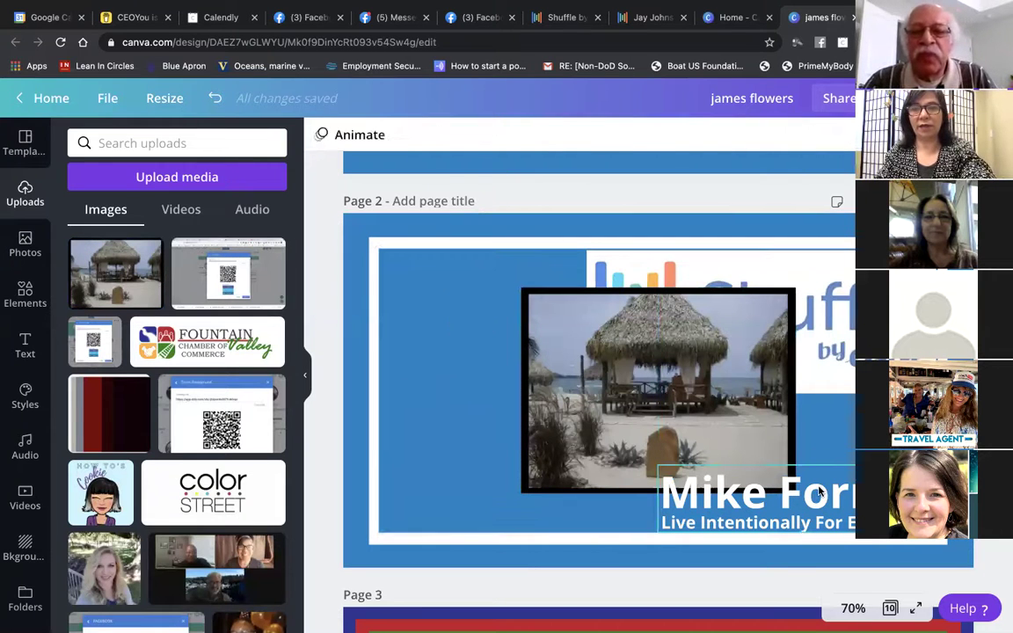
left_click(818, 493)
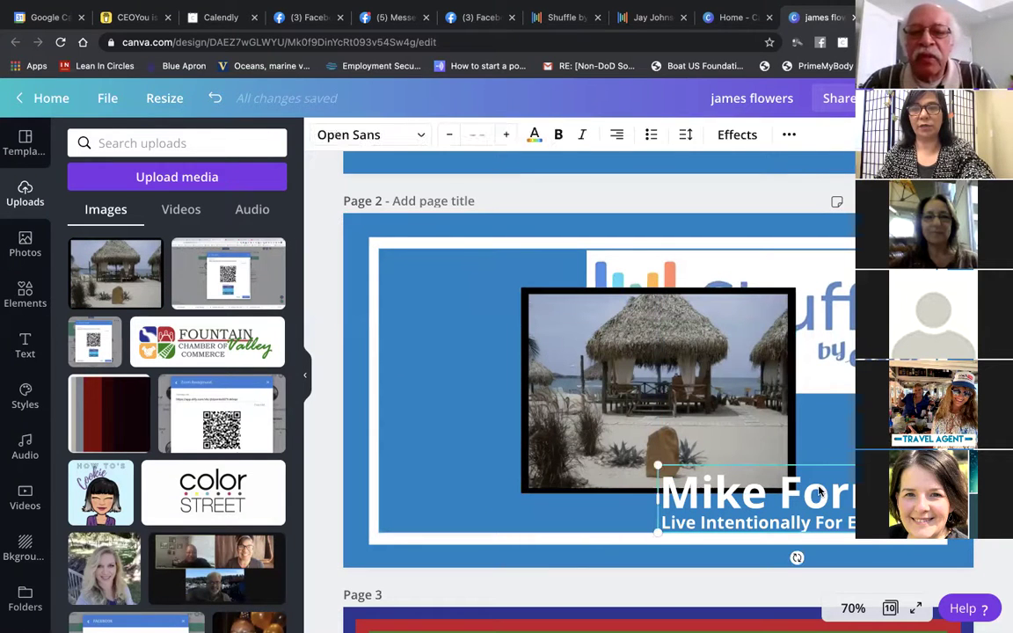
left_click(850, 327)
key("Delete")
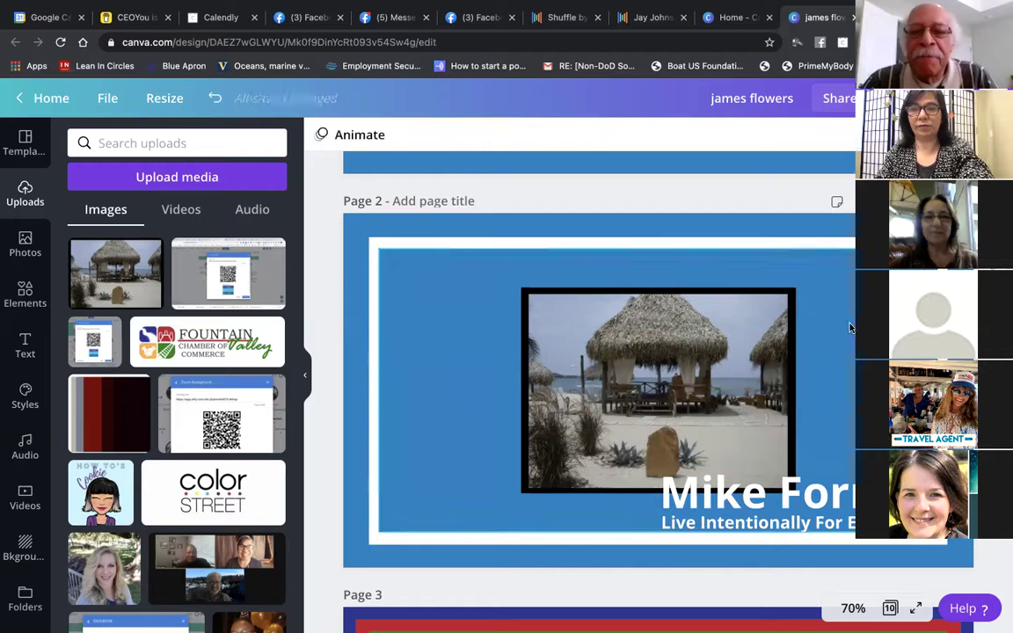
left_click(832, 498)
key("Delete")
Step: Move and enlarge the beach photo to fill the page 2 banner
left_click_drag(736, 436, 666, 402)
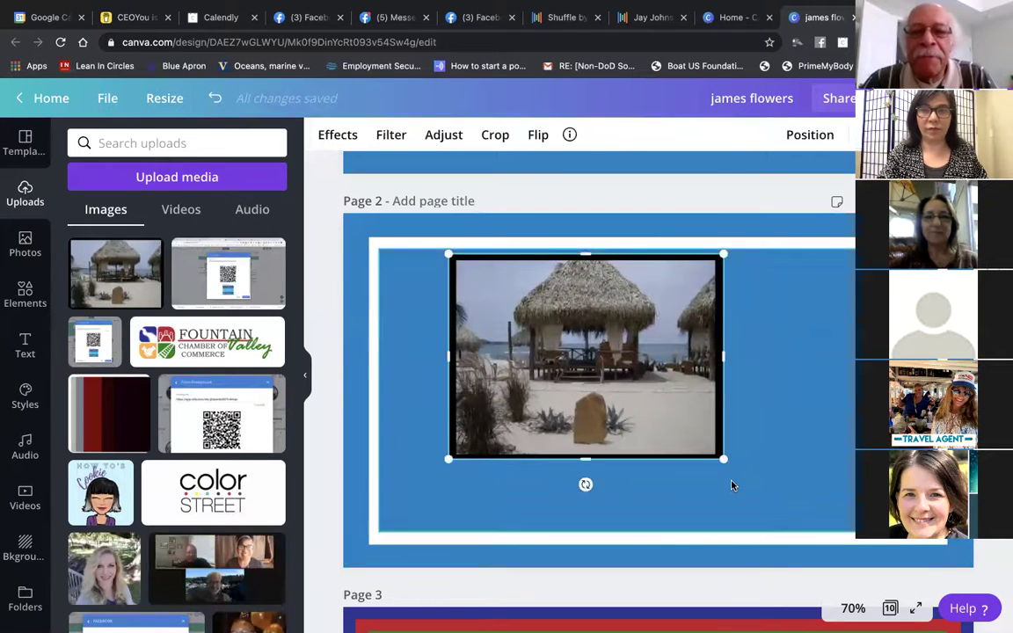
left_click_drag(799, 502, 871, 544)
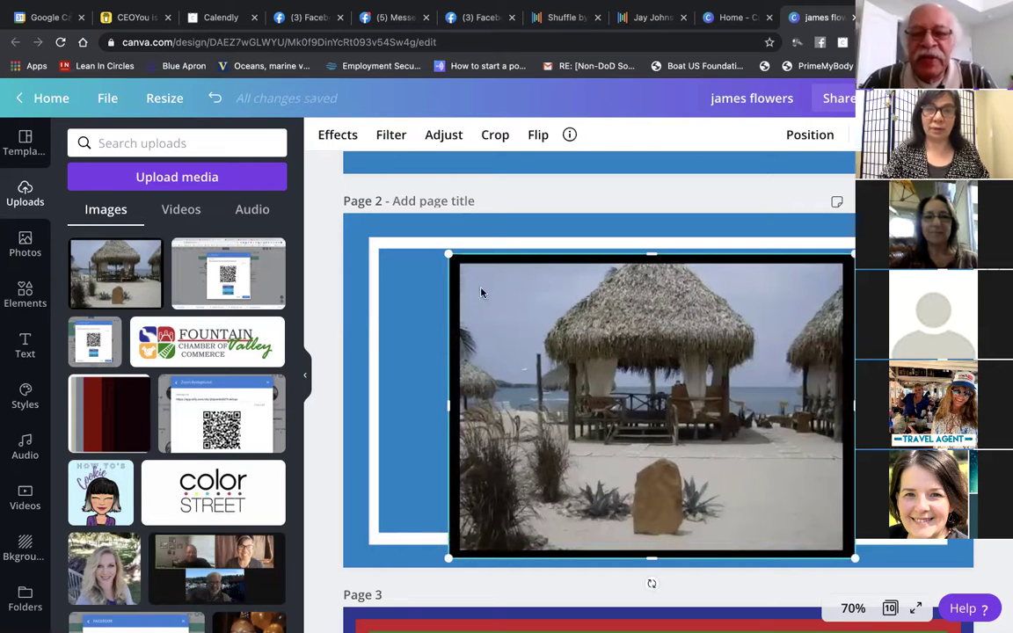
left_click_drag(440, 242, 401, 215)
left_click_drag(593, 395, 606, 399)
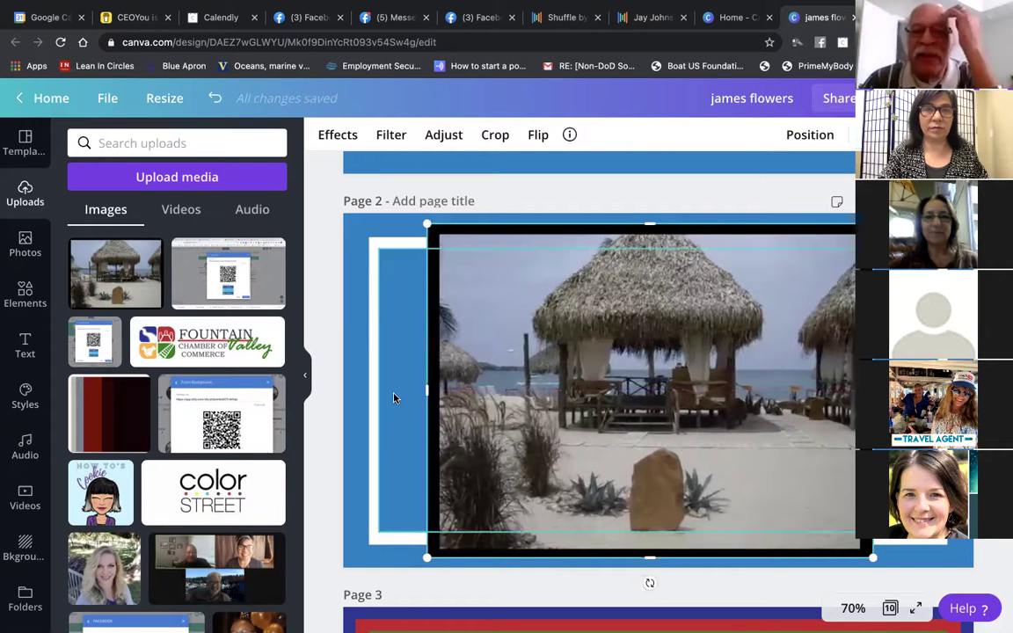
Step: Delete the white strip behind the beach photo and select the page background
left_click(394, 398)
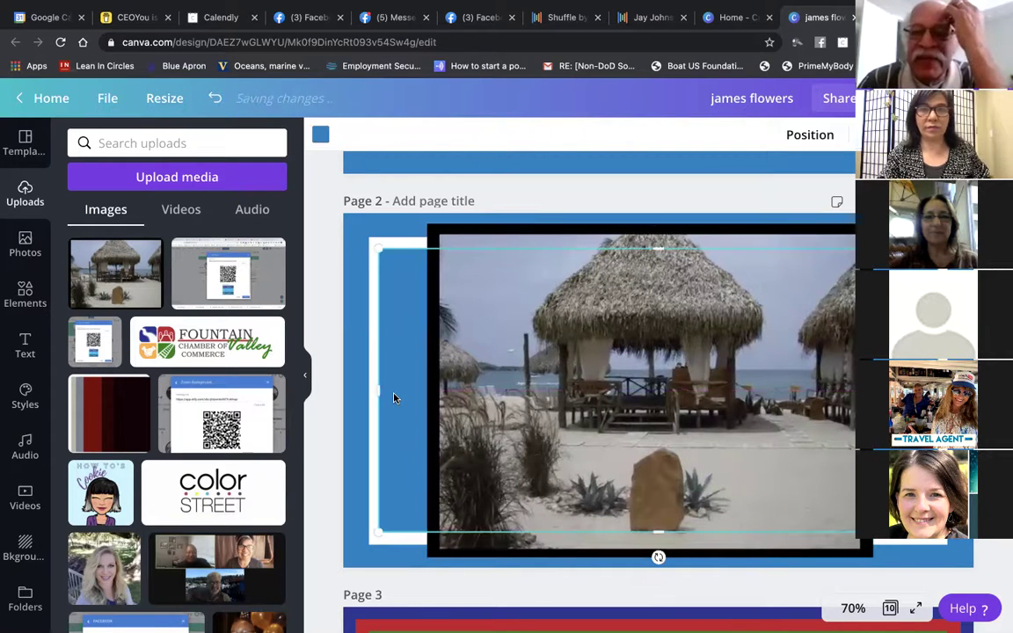
left_click(375, 393)
left_click_drag(370, 384, 396, 383)
key("Delete")
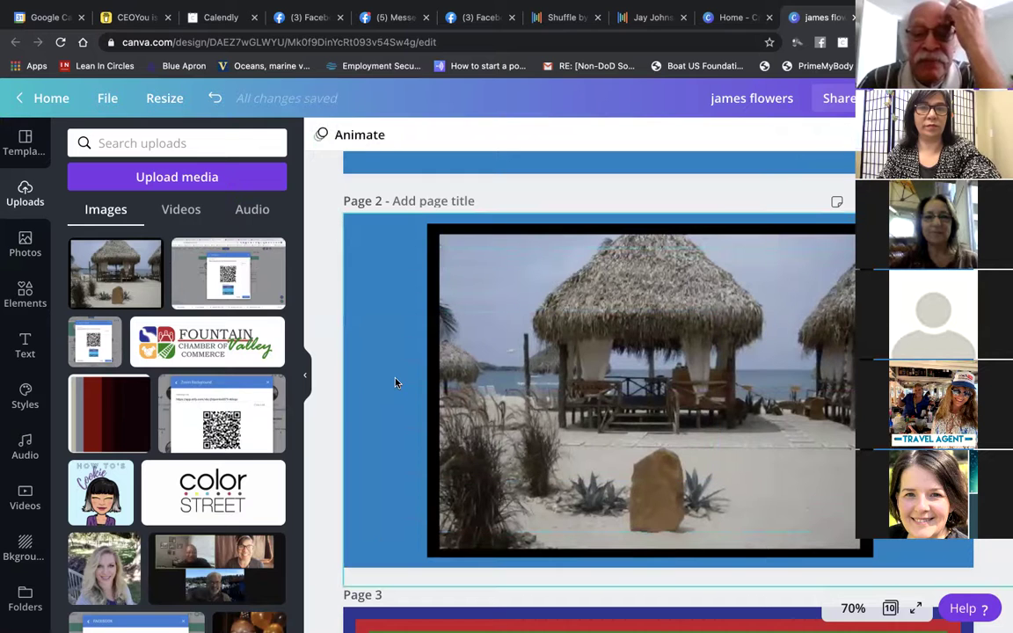
left_click(375, 366)
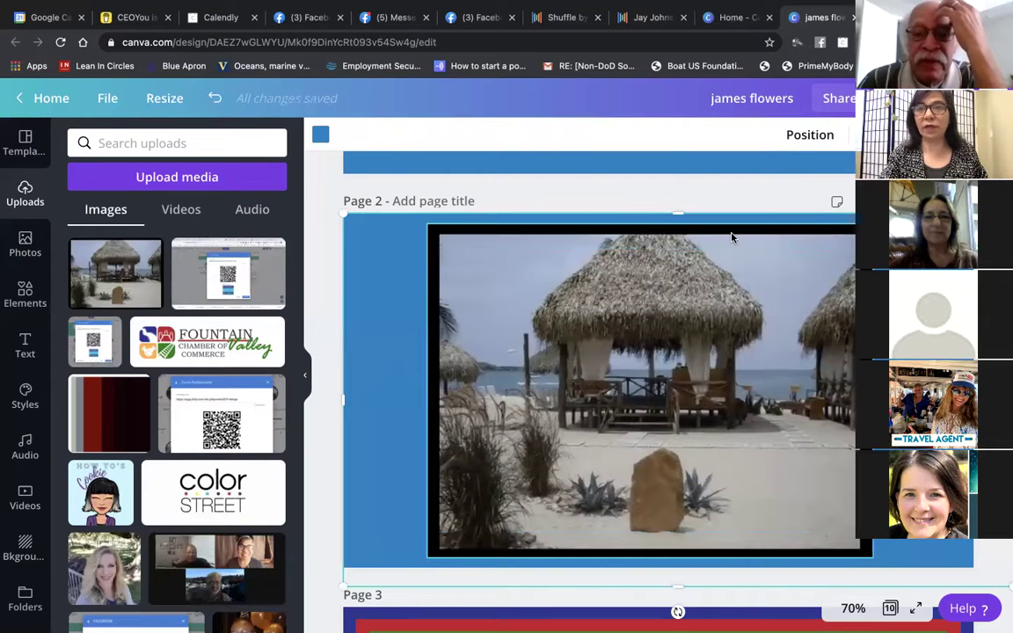
Step: Change the page 2 background colour to pure black
left_click(320, 137)
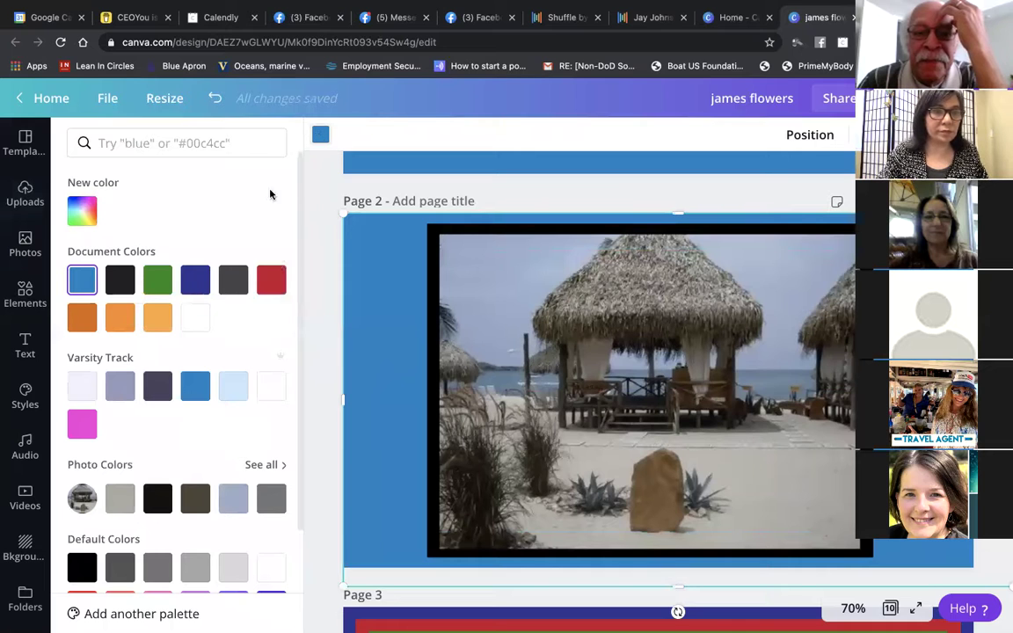
left_click(247, 388)
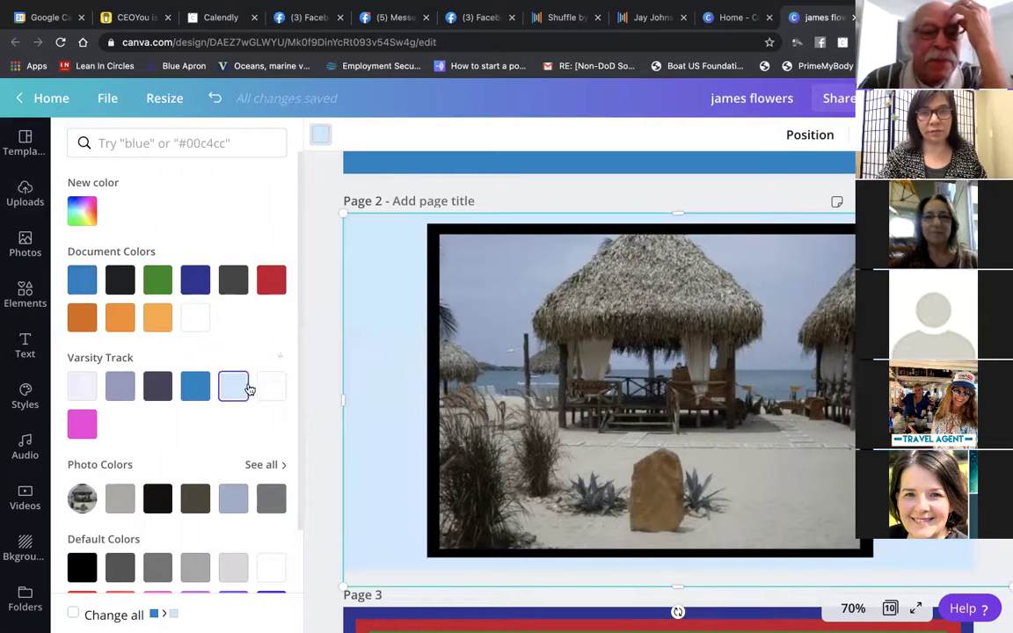
left_click(198, 387)
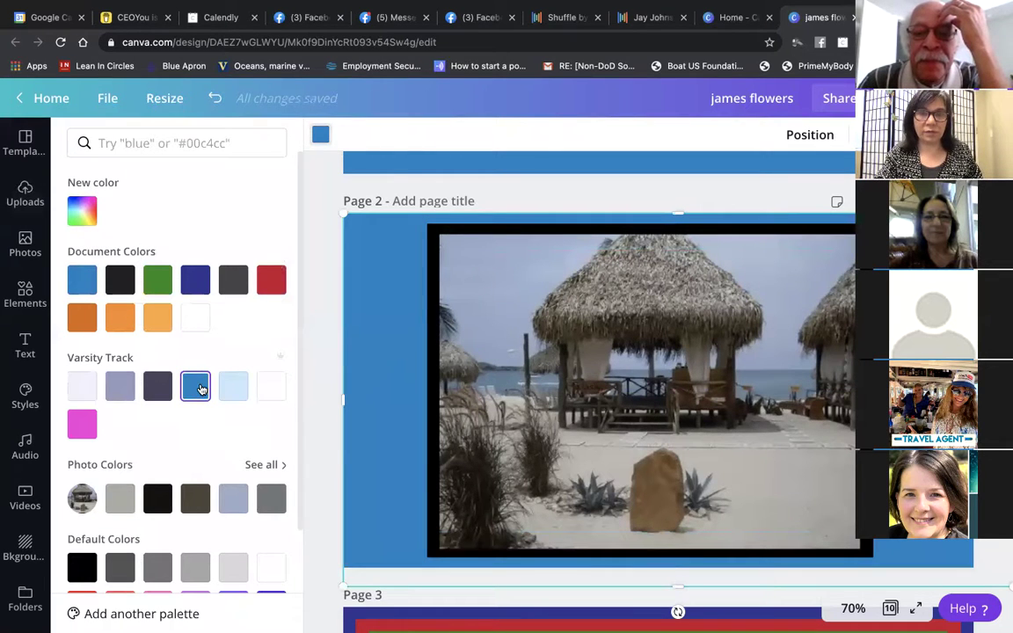
left_click(571, 387)
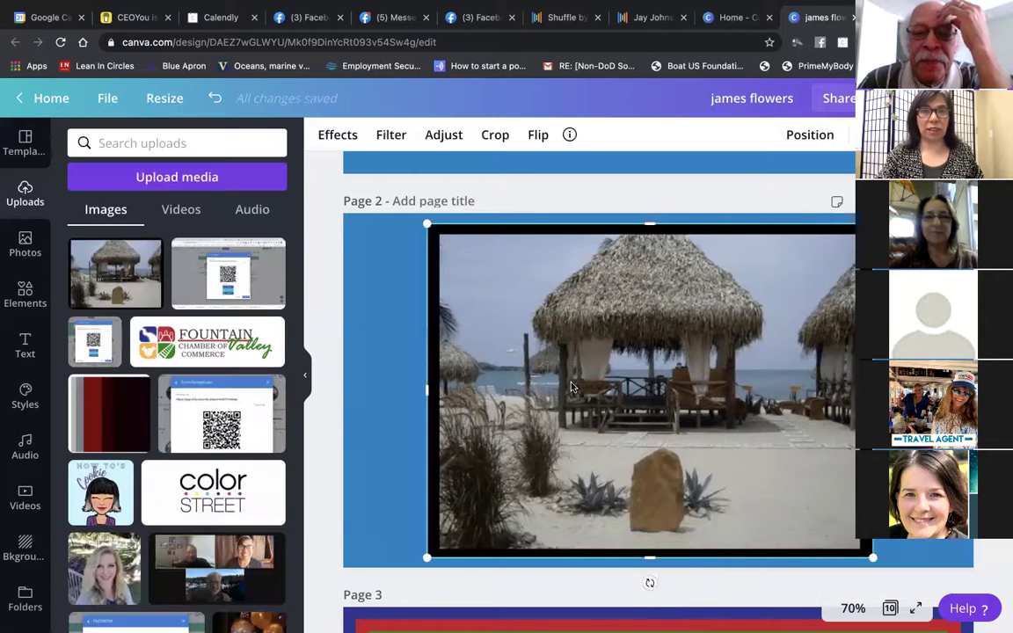
left_click(380, 323)
left_click(323, 137)
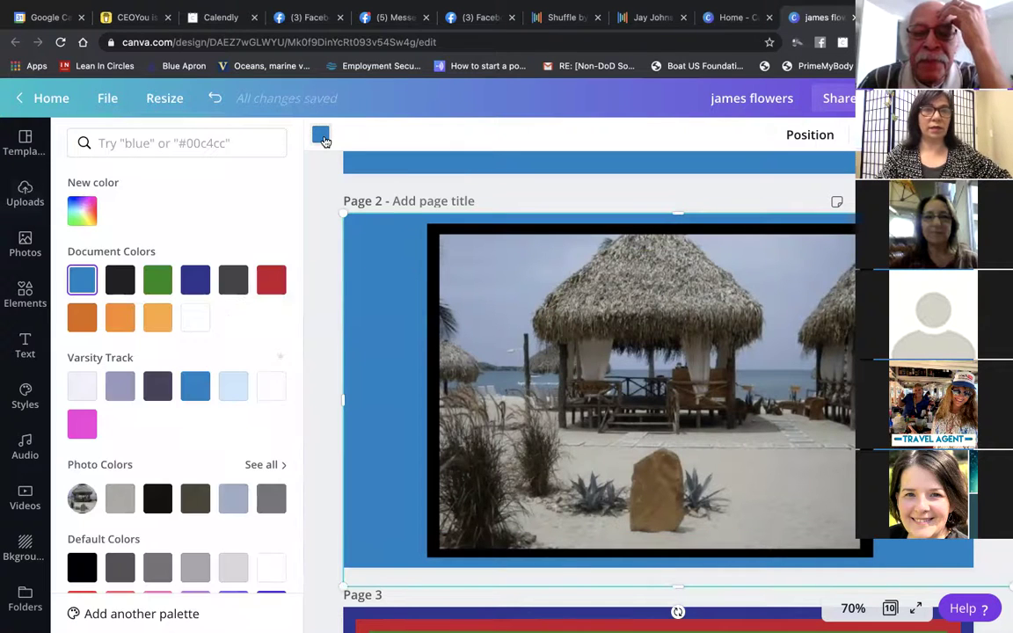
left_click(121, 279)
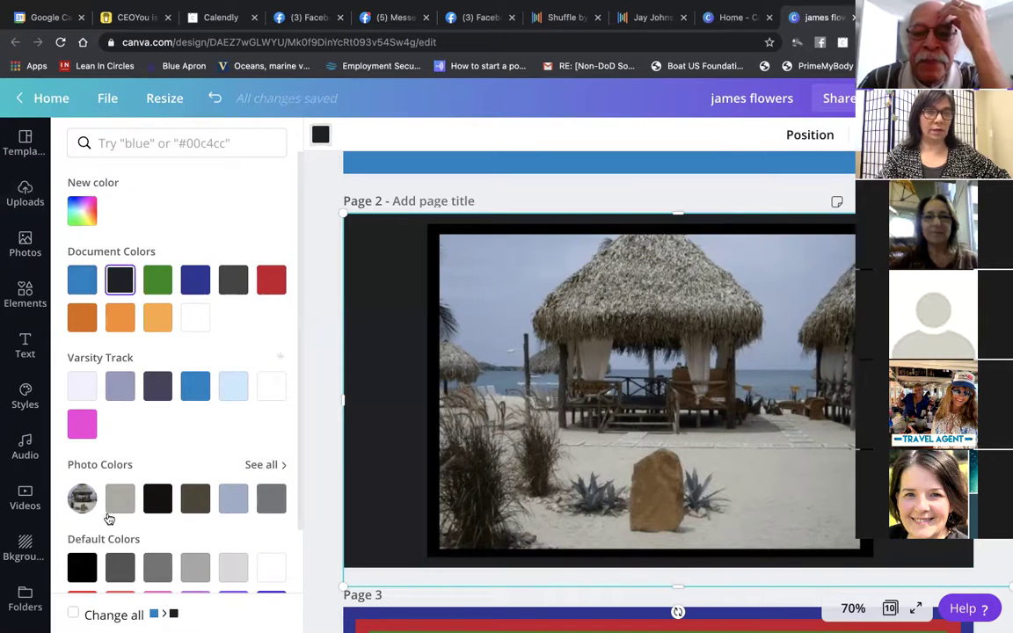
left_click(90, 563)
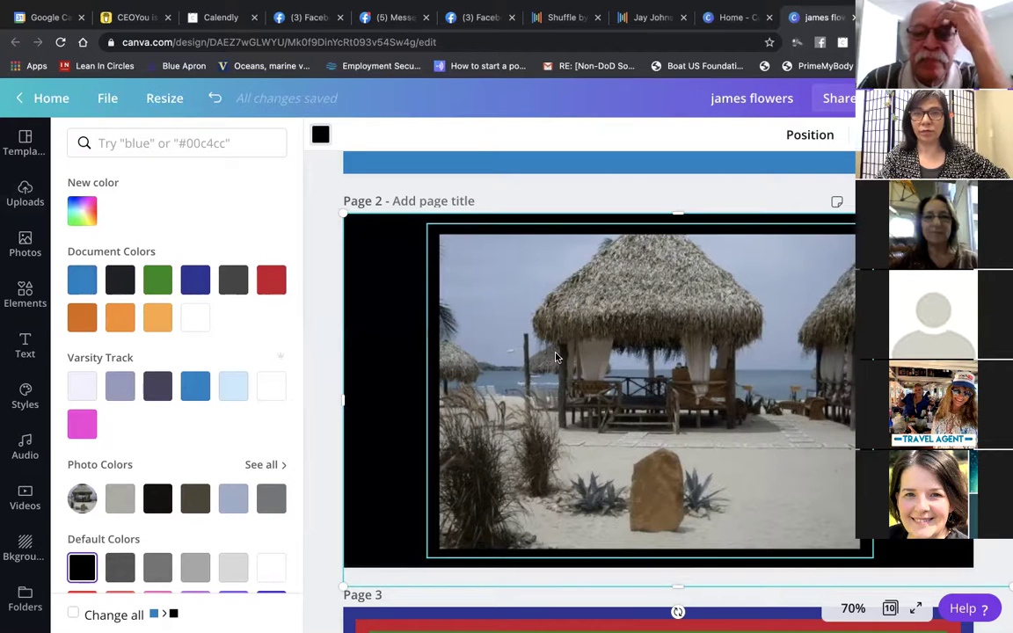
Step: Resize the beach photo to fill nearly the full page height
left_click(606, 344)
left_click_drag(650, 226, 649, 233)
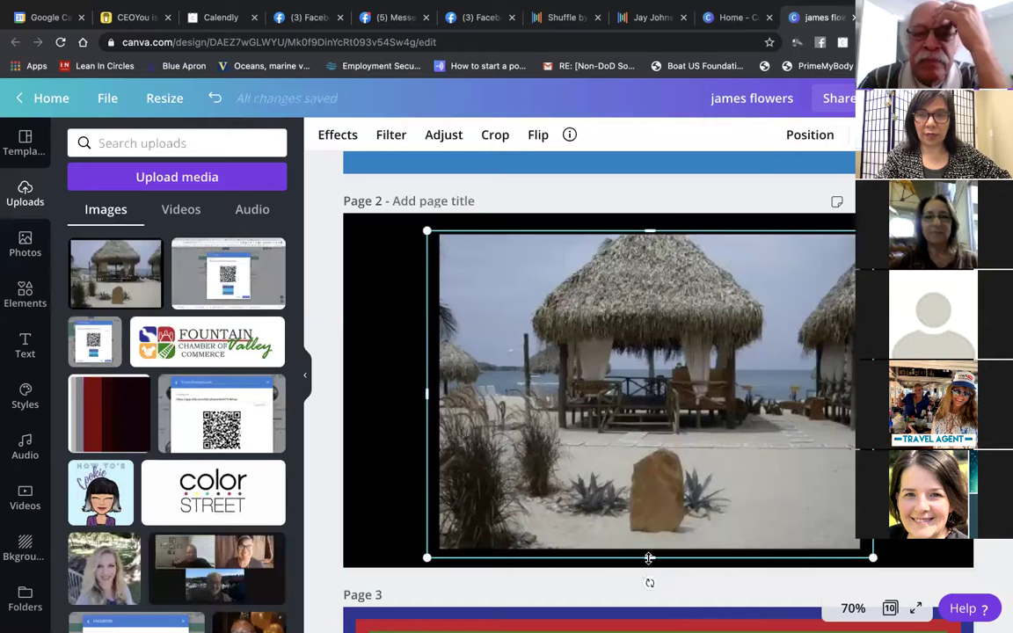
left_click_drag(650, 556, 649, 553)
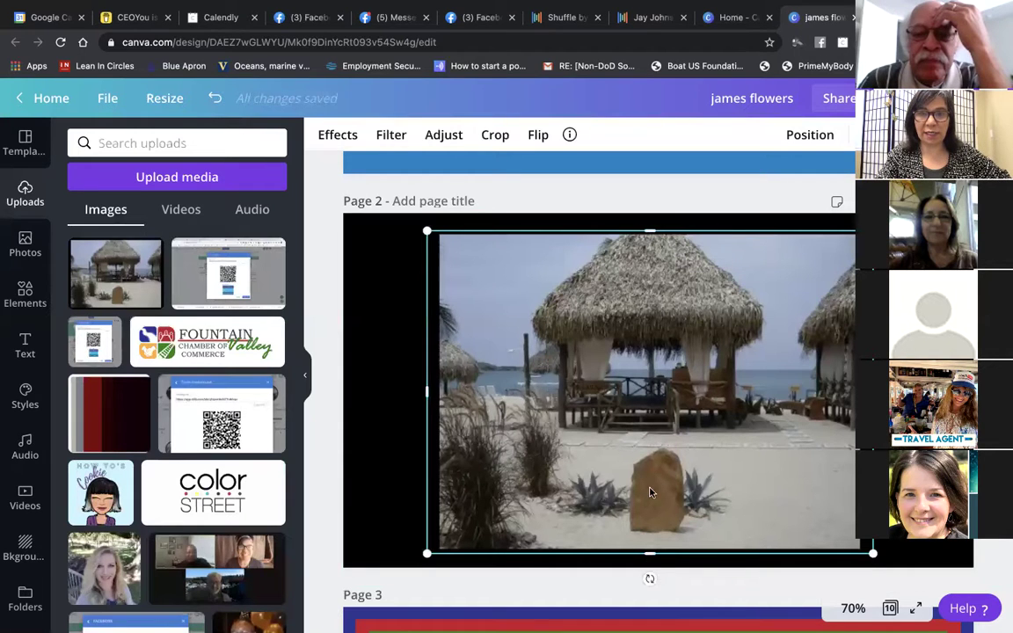
left_click_drag(647, 485, 640, 477)
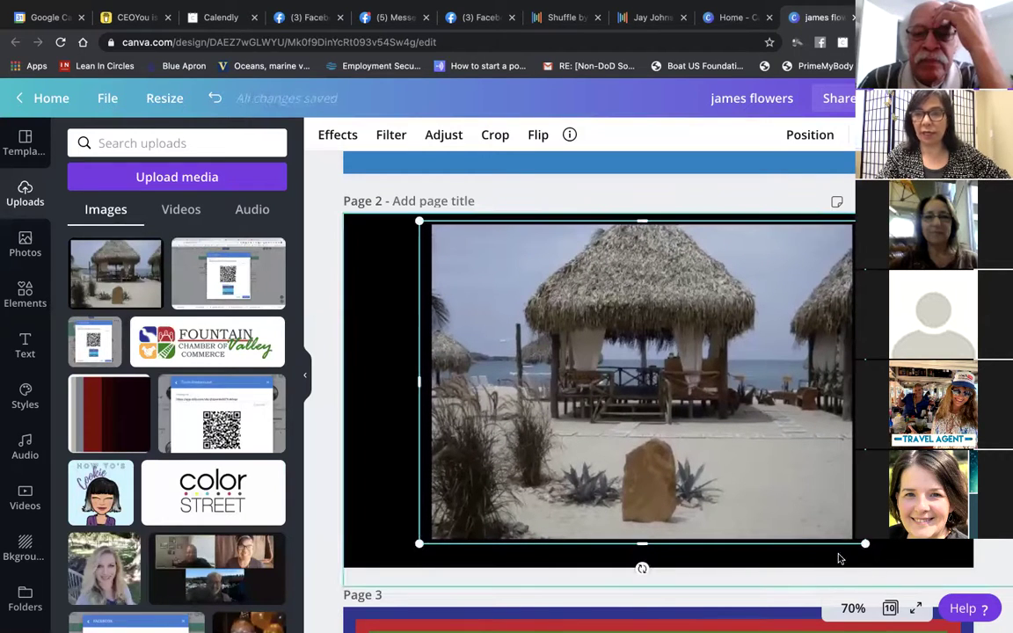
left_click_drag(867, 546, 890, 563)
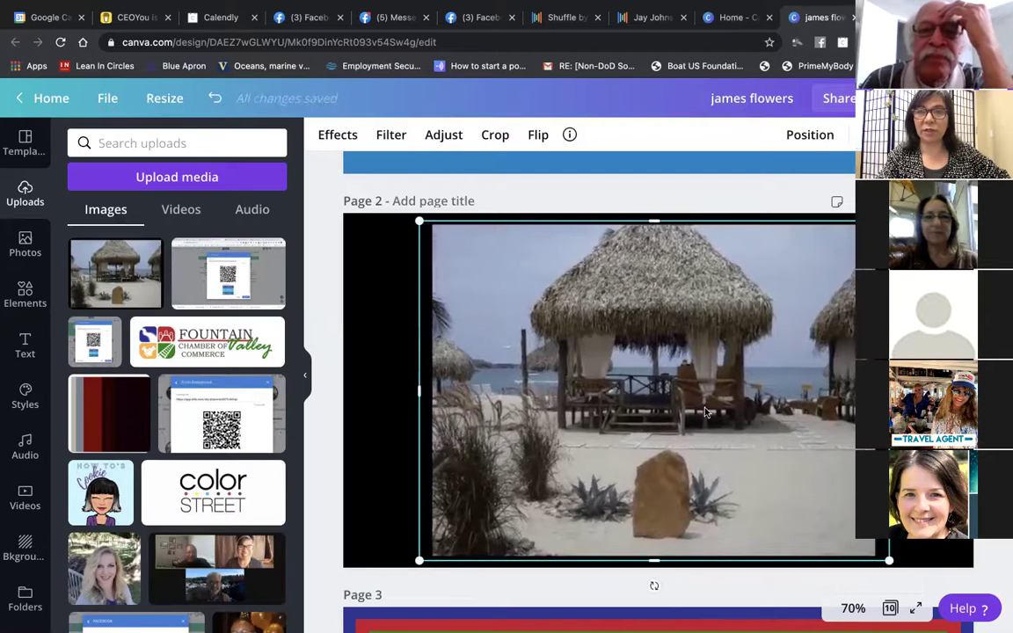
Step: Nudge the beach photo slightly right into alignment and deselect it
mouse_move(693, 407)
left_mouse_down()
mouse_move(679, 405)
mouse_move(700, 405)
left_mouse_up()
left_click(690, 197)
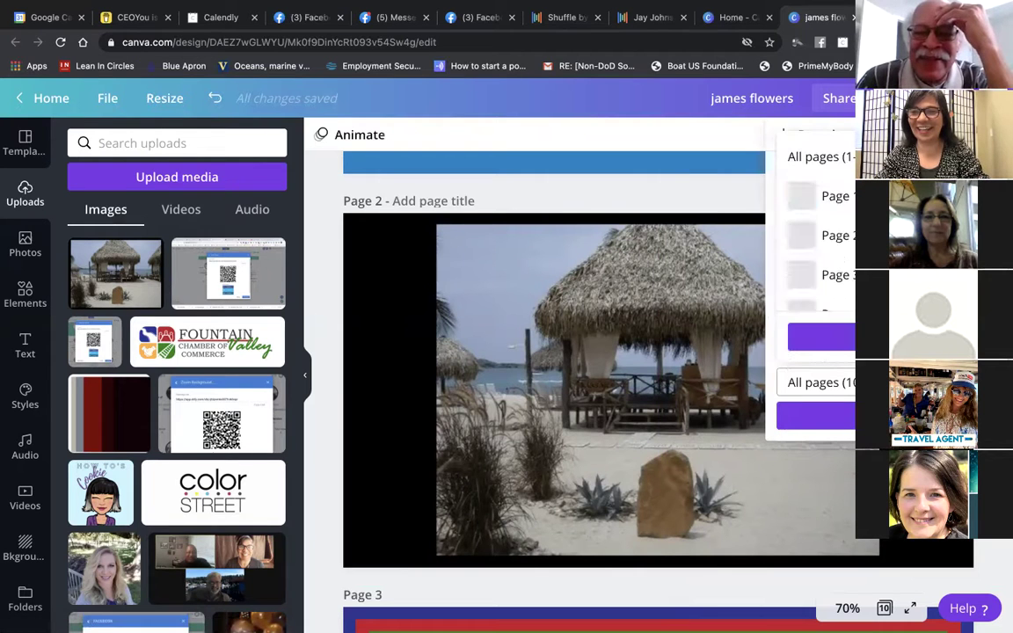
Step: Limit the PNG download to page 2 and start the download
left_click(836, 236)
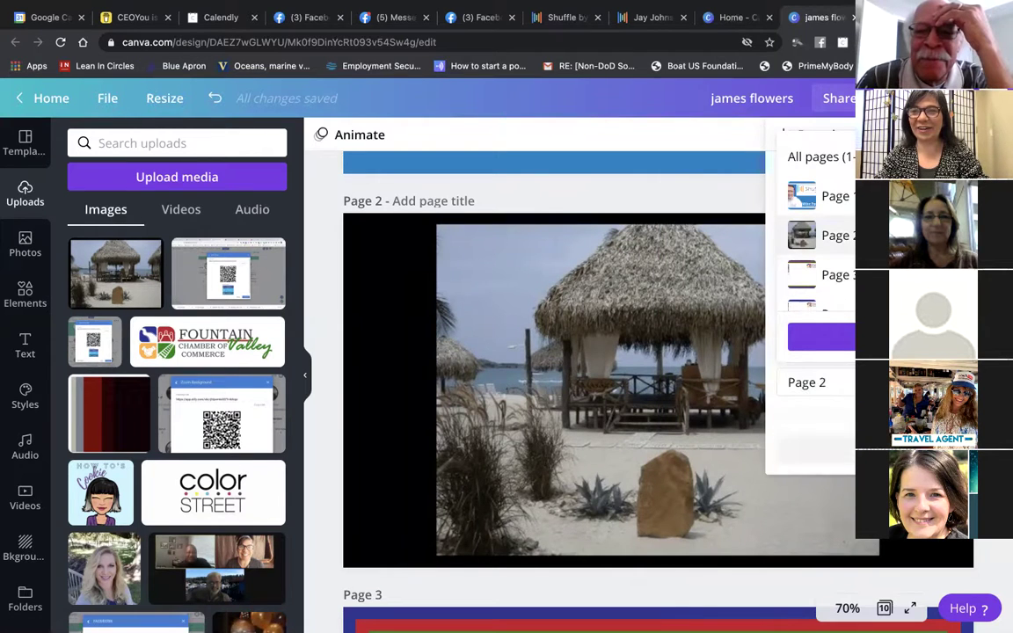
left_click(822, 337)
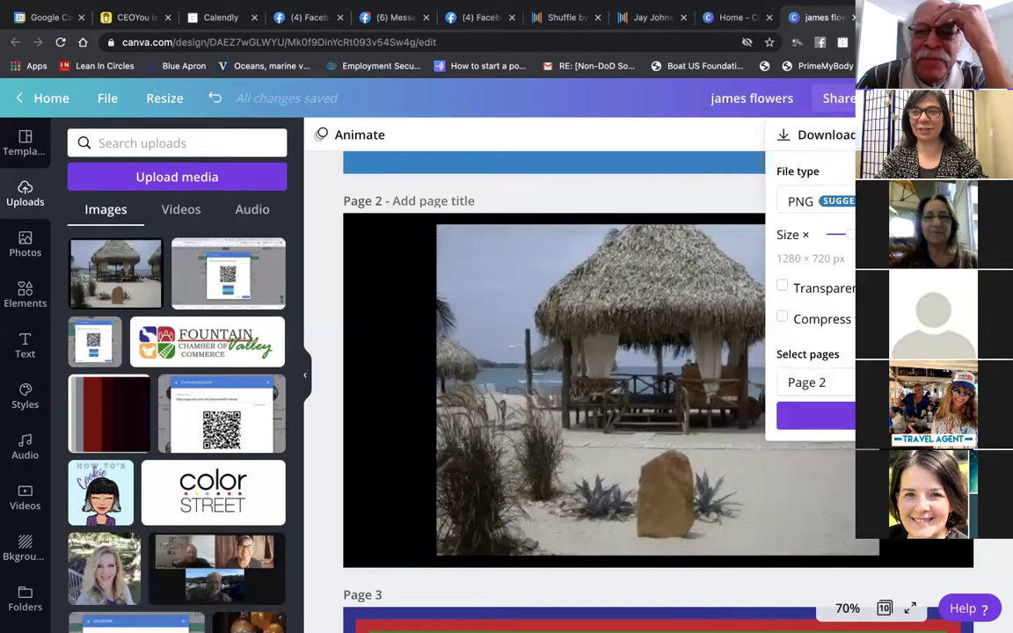
left_click(816, 416)
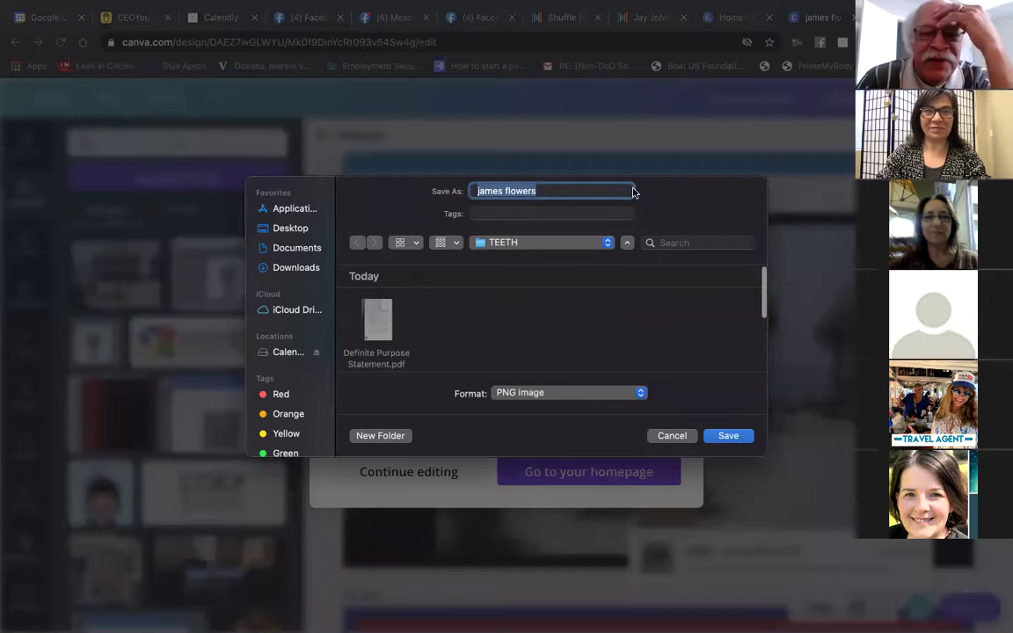
Step: Save the PNG as 'Logo Jay' in a new PoppaJay folder inside ceoyou
left_click(544, 244)
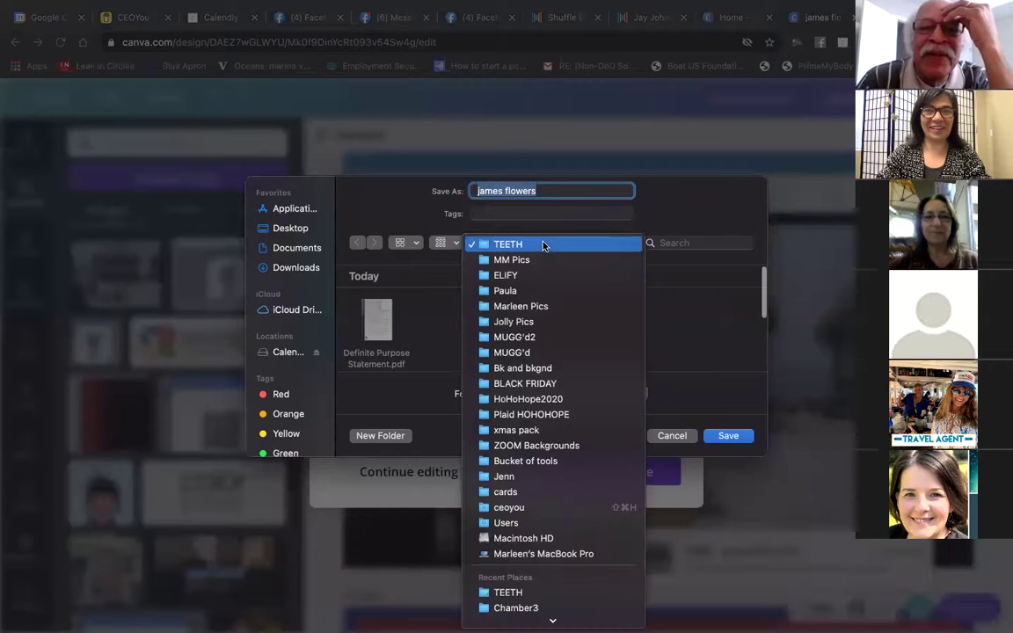
left_click(567, 508)
left_click(387, 435)
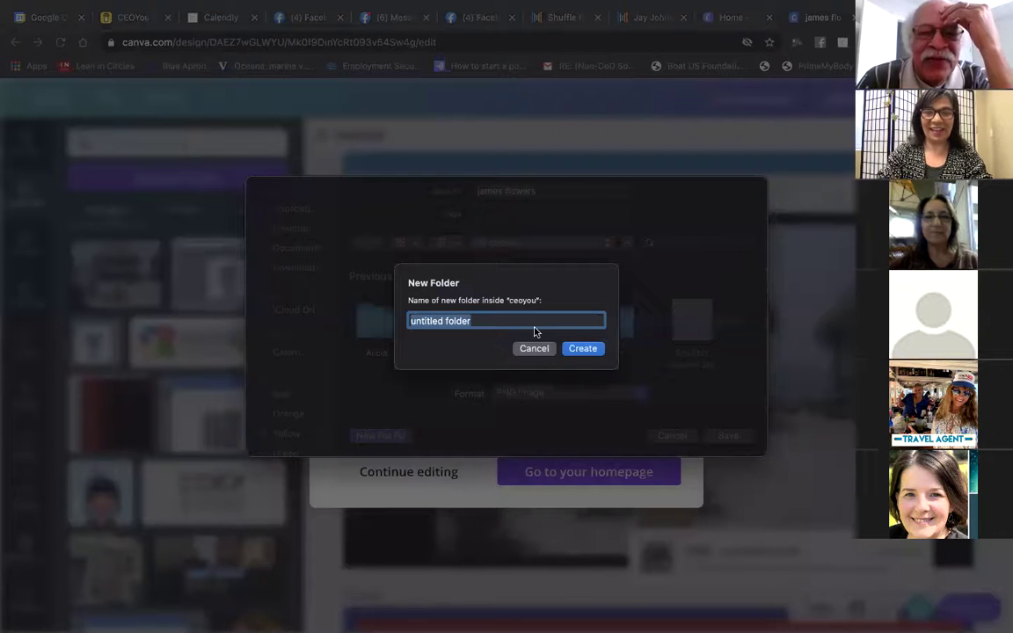
type("PoppaJay")
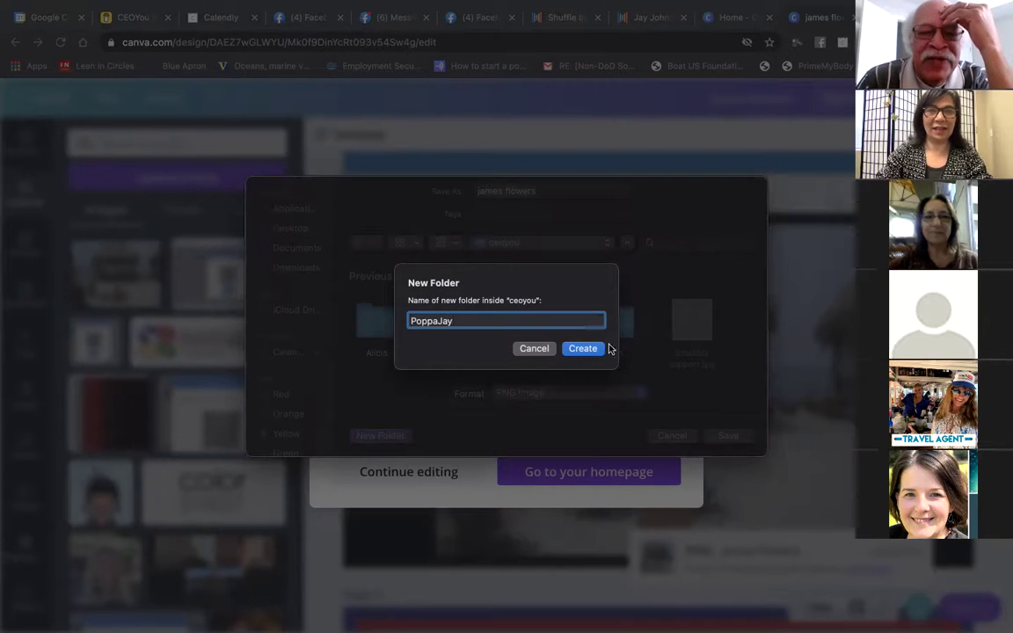
left_click(583, 348)
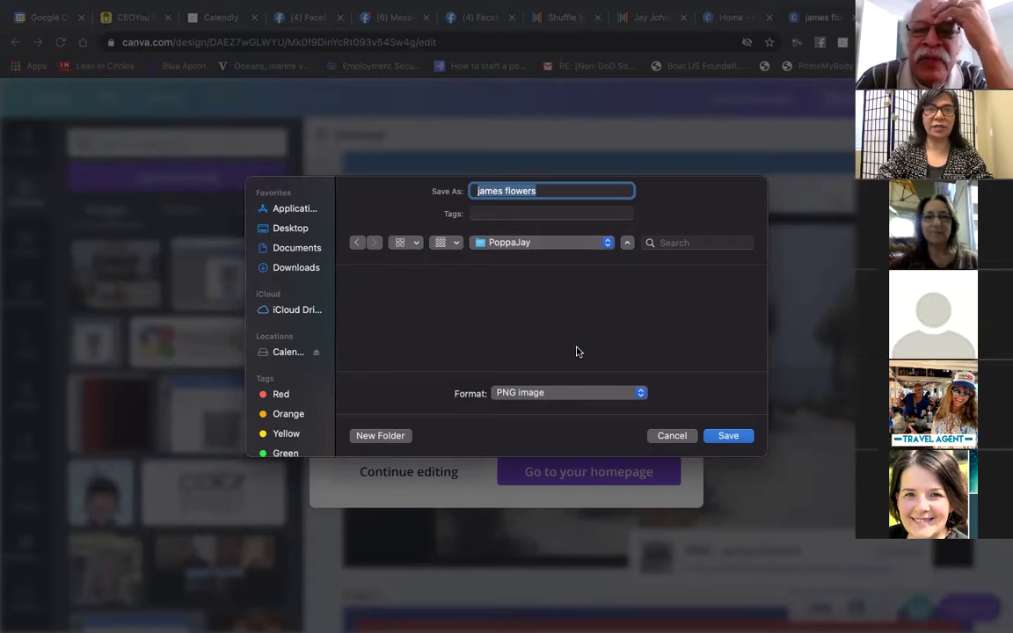
type("LLogo")
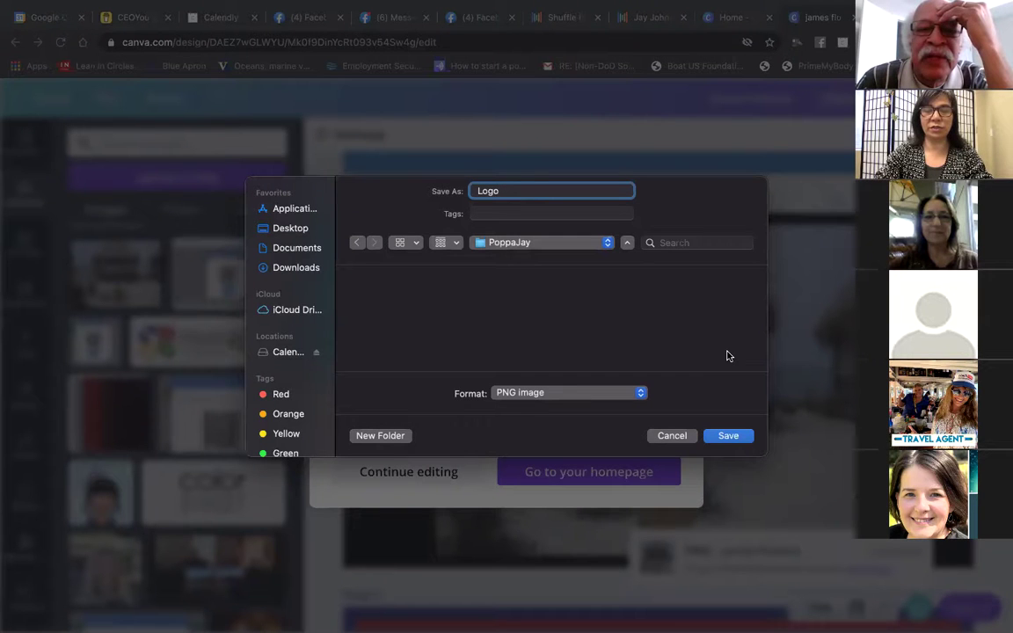
type("o Jay")
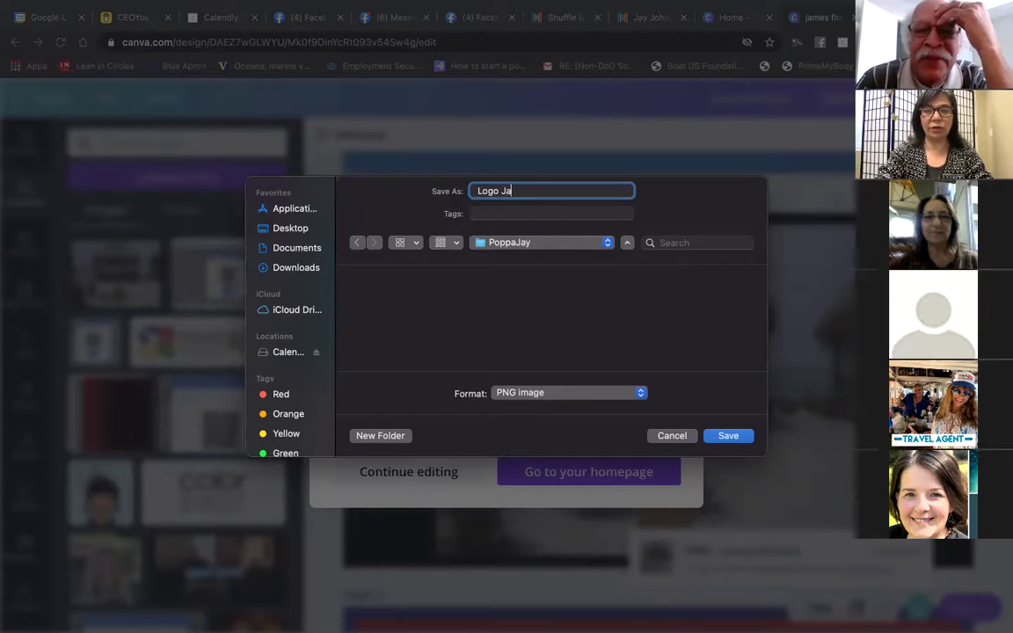
left_click(730, 435)
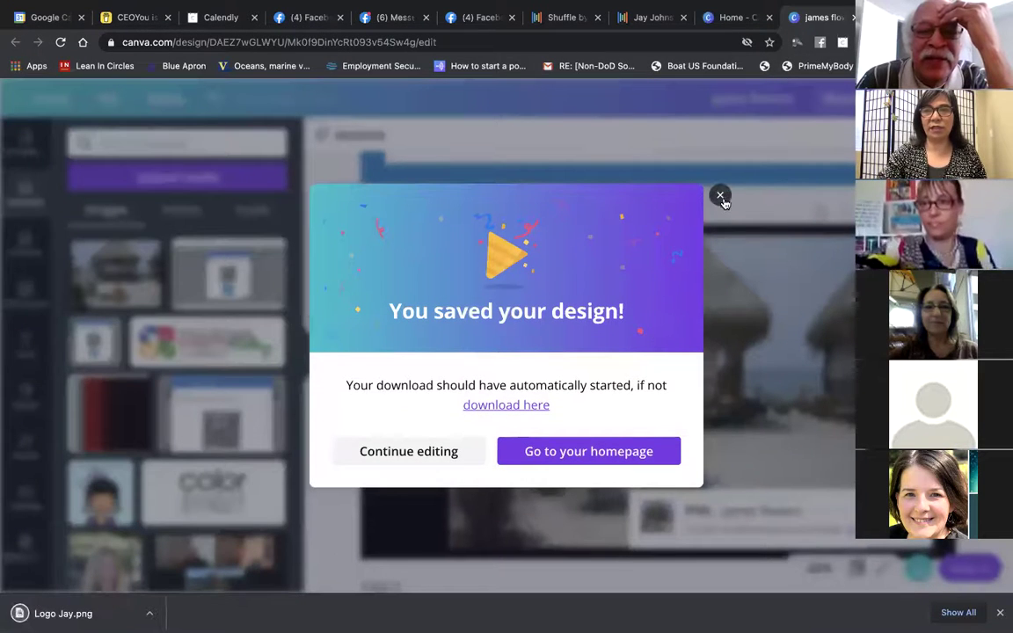
Step: Close the 'You saved your design!' popup and switch to the Elify PoppaJay Demo card editor
left_click(721, 196)
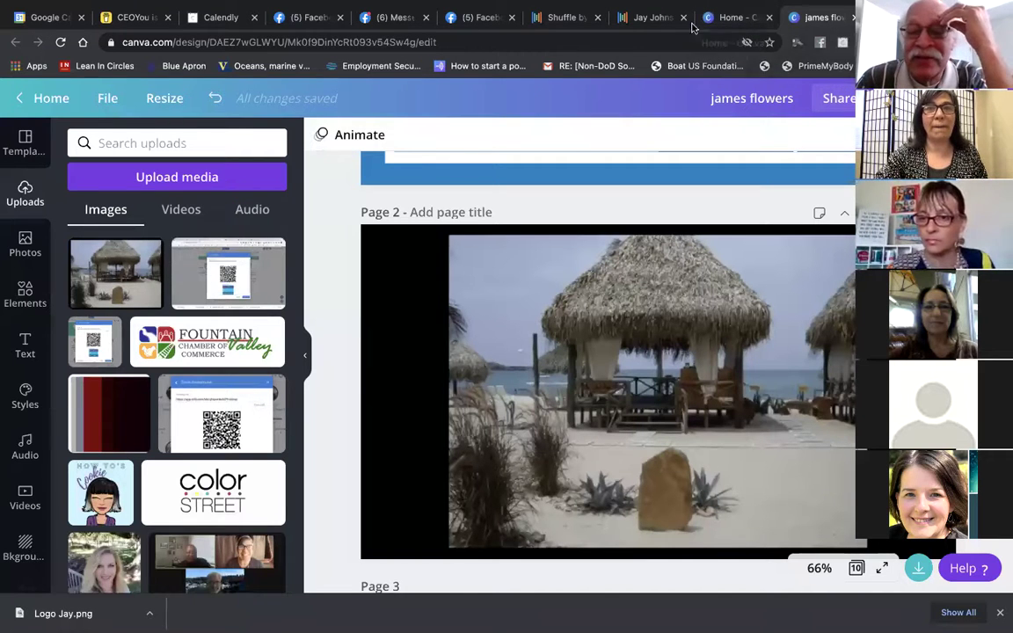
left_click(647, 19)
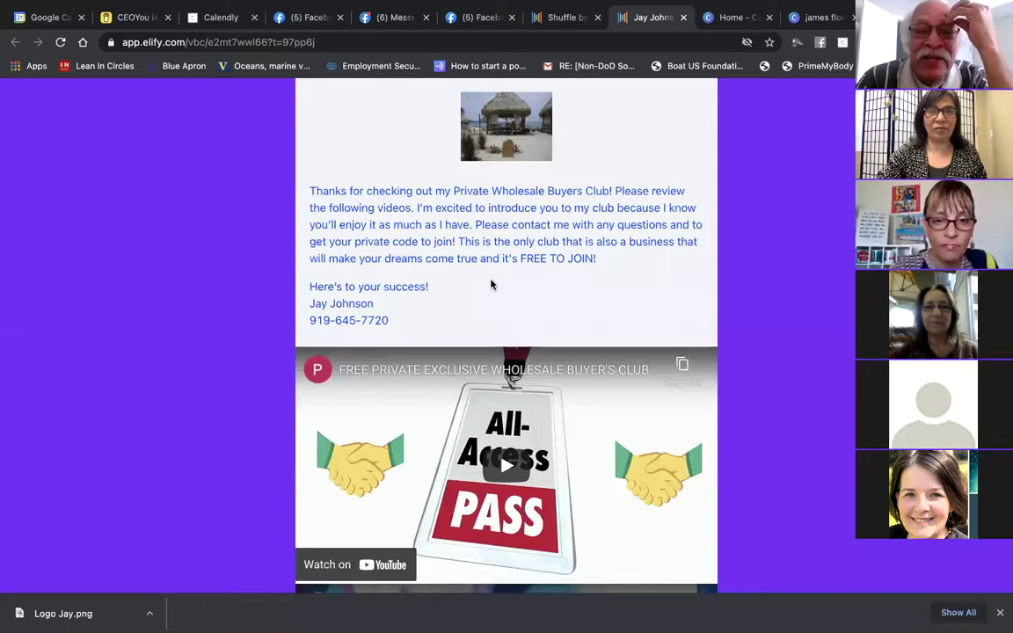
left_click(559, 18)
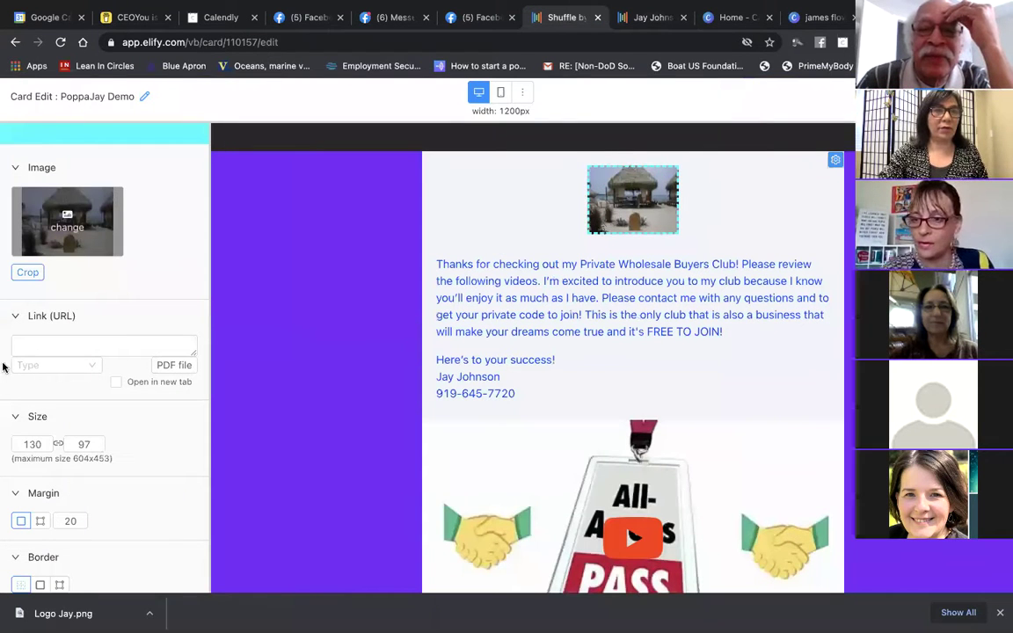
Step: Upload Logo Jay.png from the PoppaJay folder and insert it as the card's header image
left_click(78, 236)
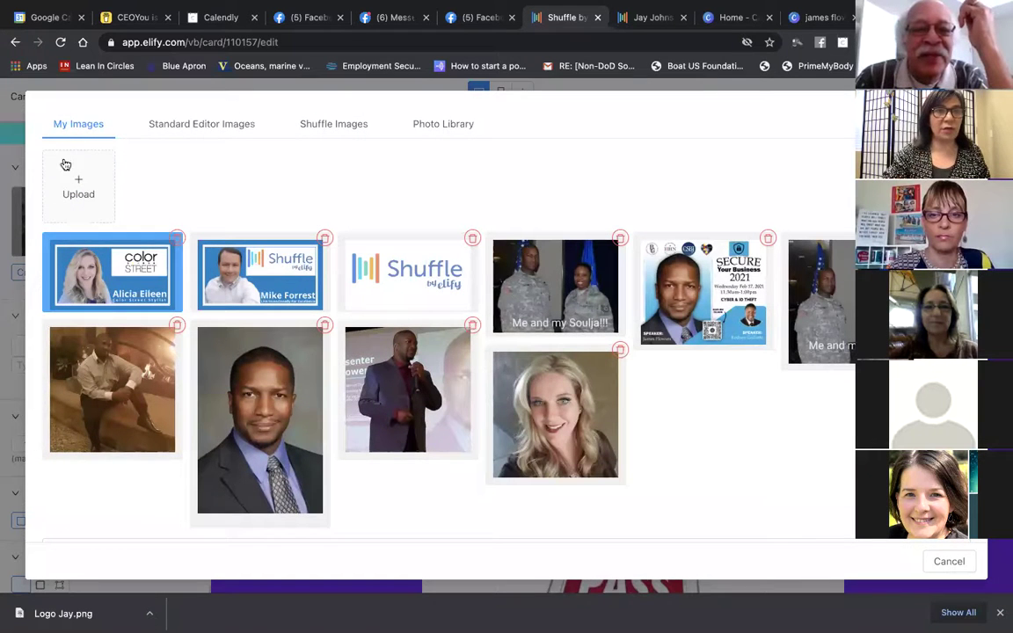
left_click(77, 191)
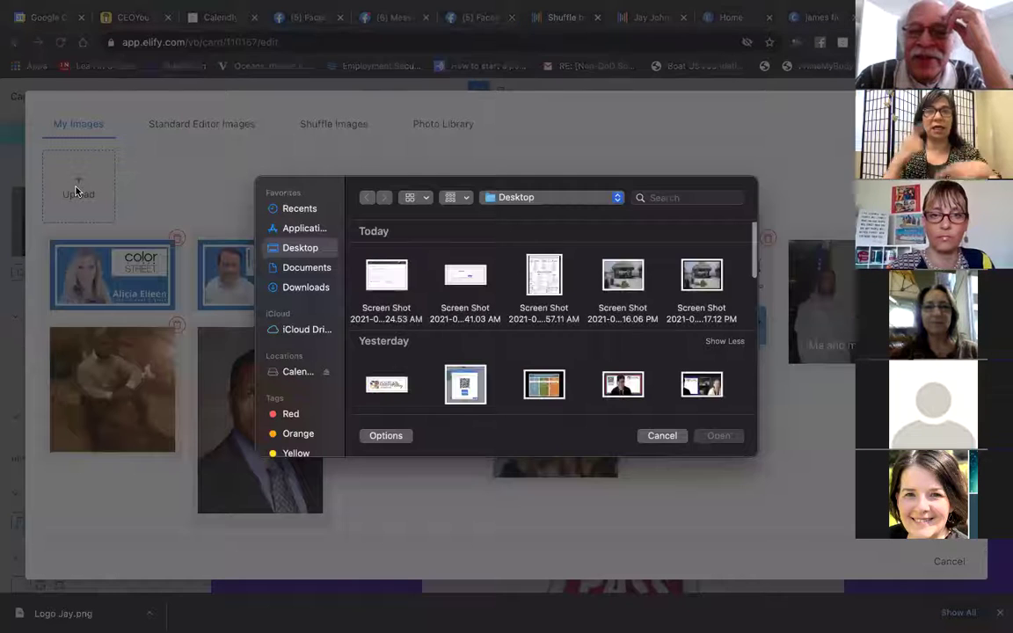
left_click(492, 204)
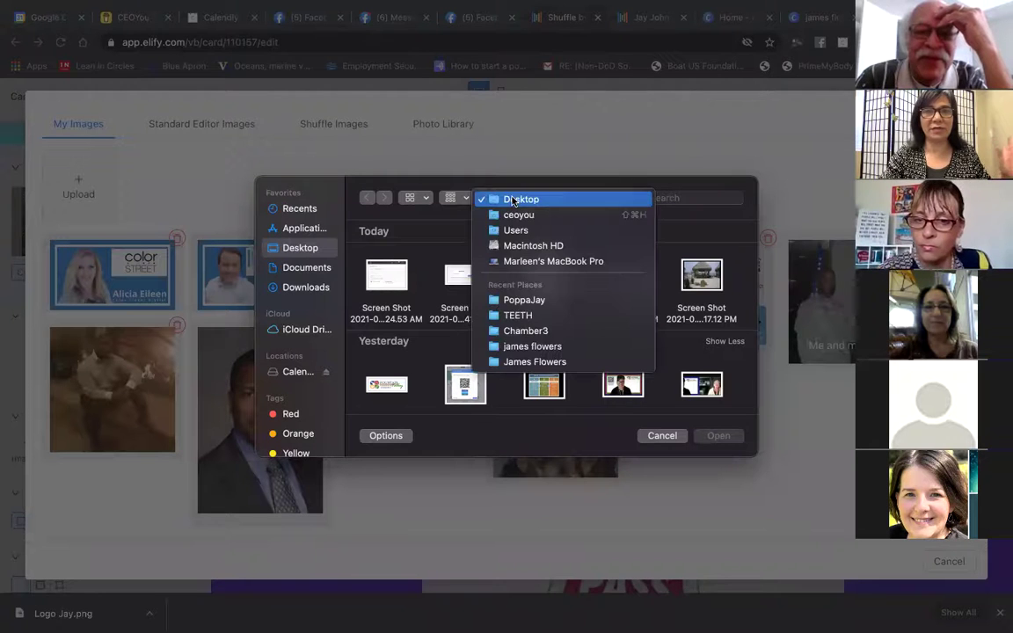
left_click(545, 299)
double_click(384, 276)
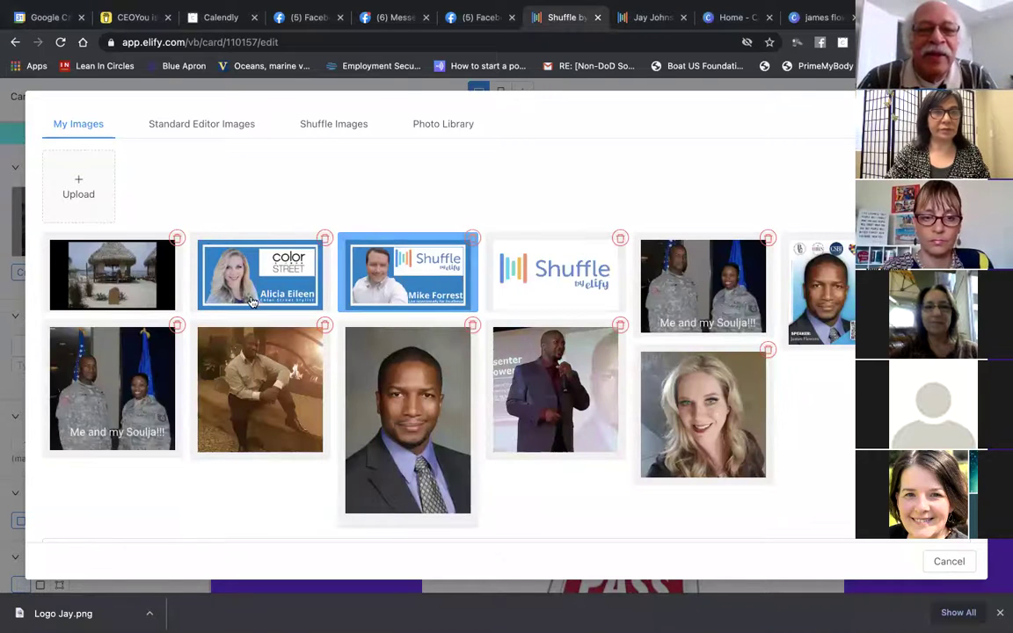
left_click(110, 277)
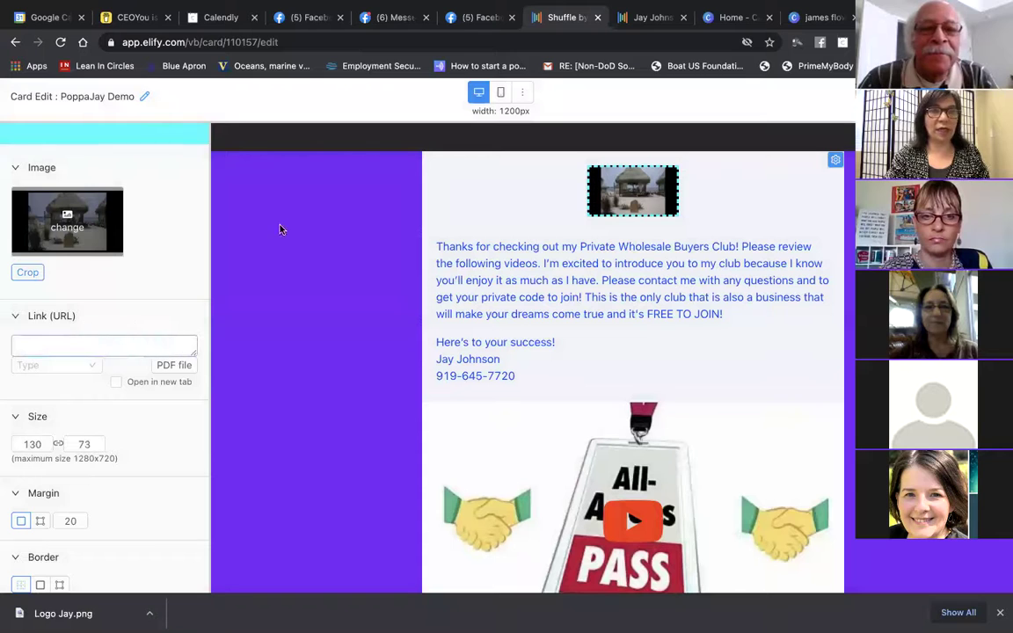
Step: Set the header image width to 600, giving 600 × 337
mouse_move(653, 197)
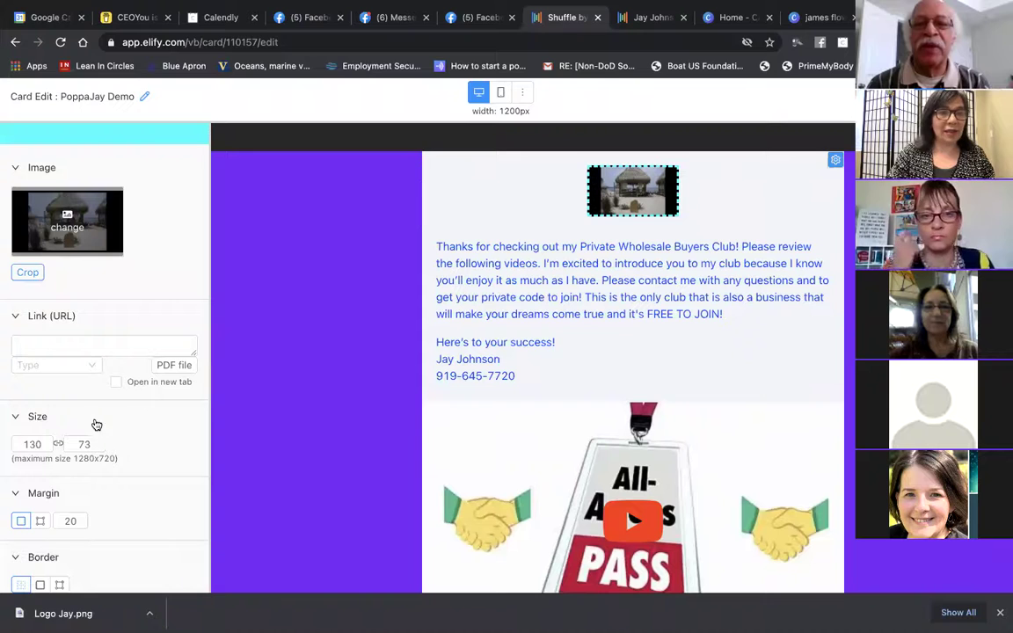
left_click_drag(39, 445, 4, 449)
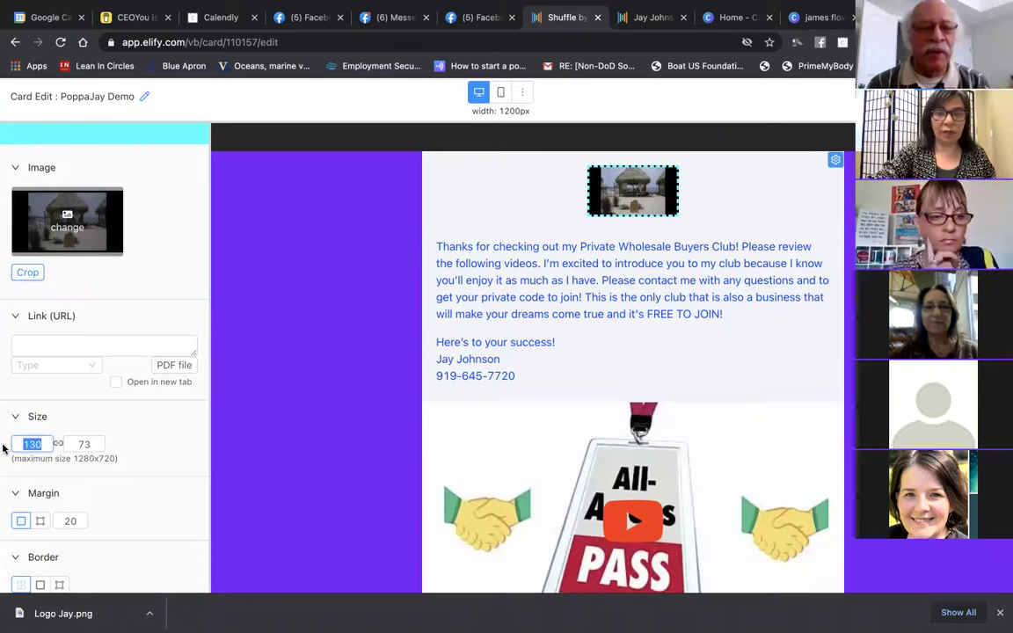
type("600")
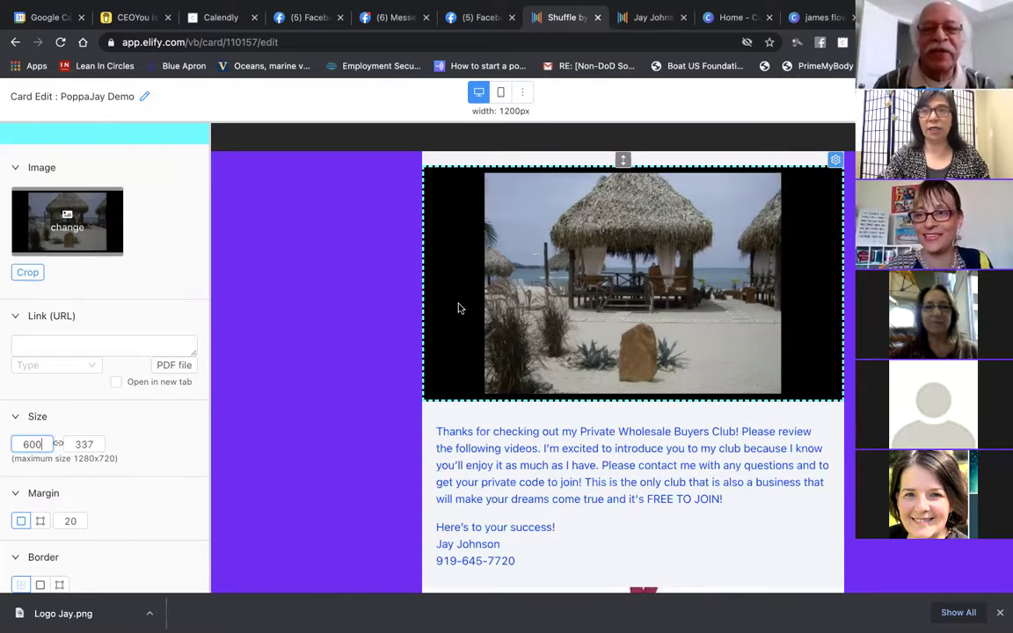
key("Return")
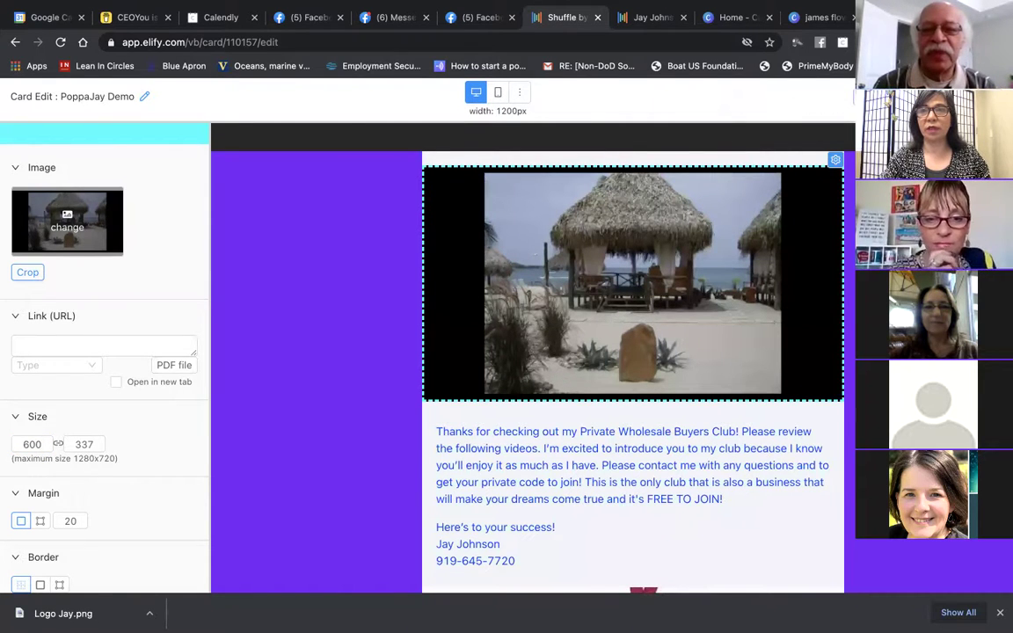
Step: Deselect the header image and preview the PoppaJay Demo card at 320px phone width
key("Escape")
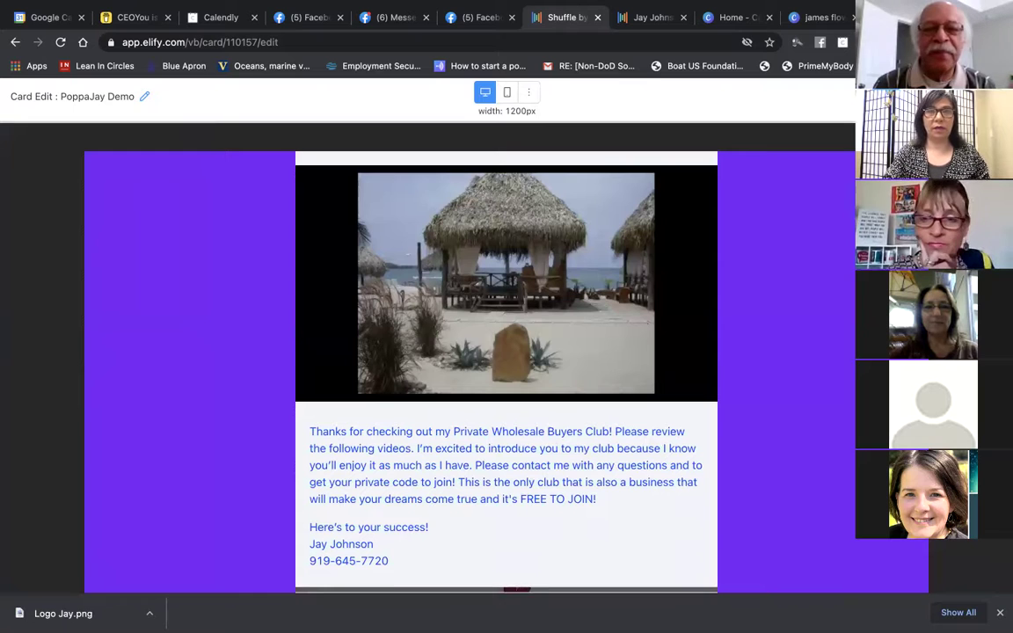
left_click(506, 93)
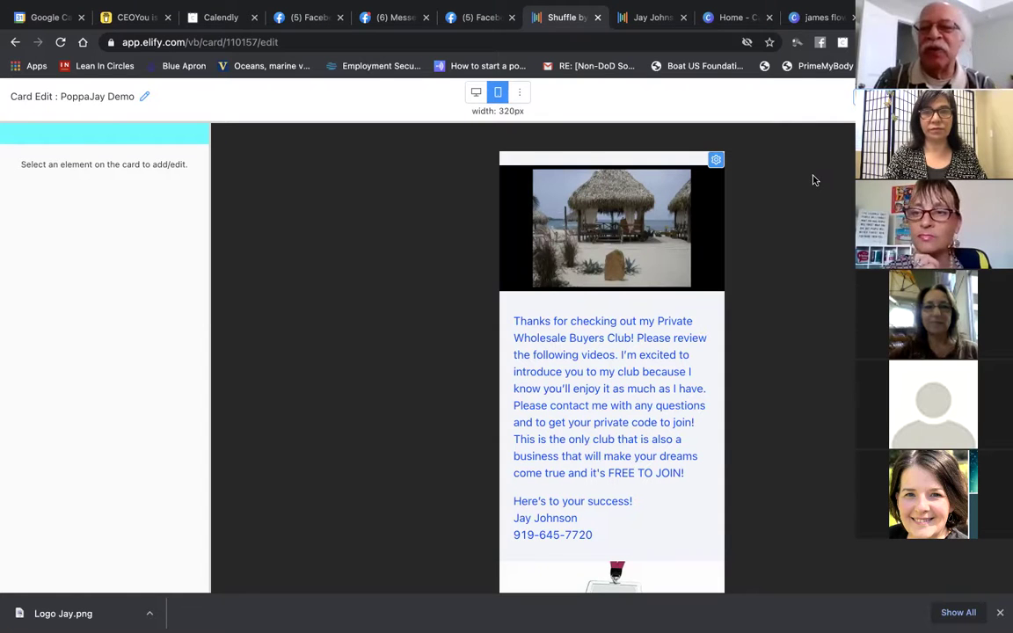
Step: Make the opening Buyers Club sentence bold and format it as Heading 1
left_click(669, 364)
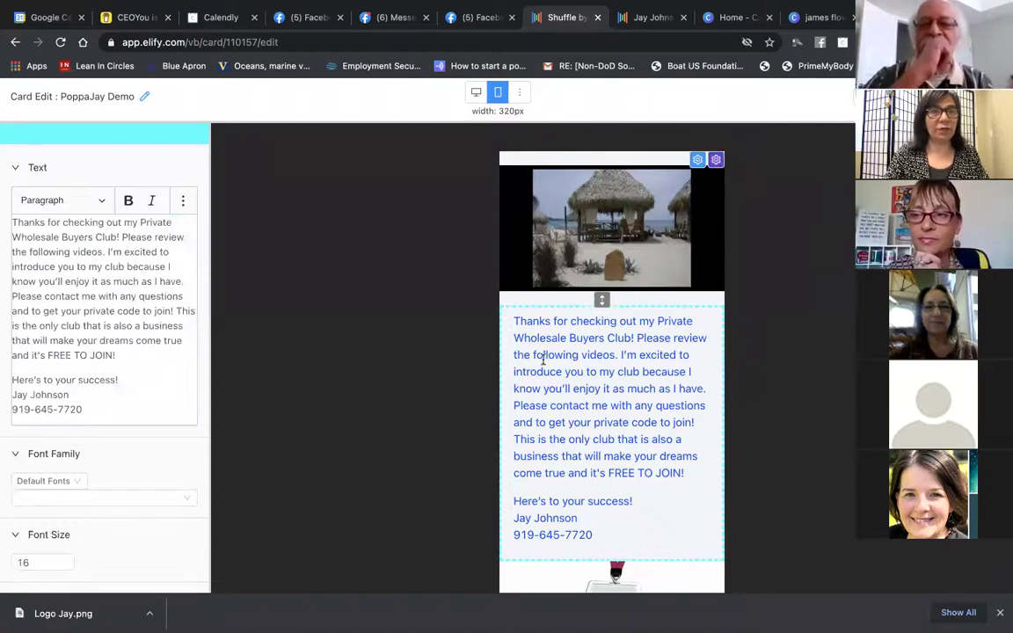
left_click_drag(636, 338, 509, 323)
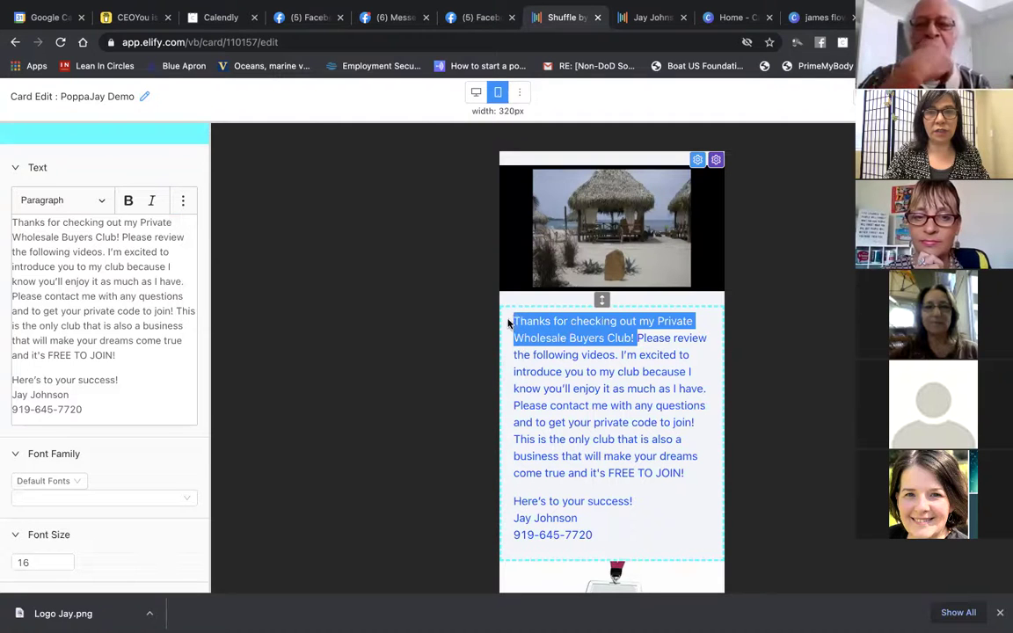
left_click(128, 201)
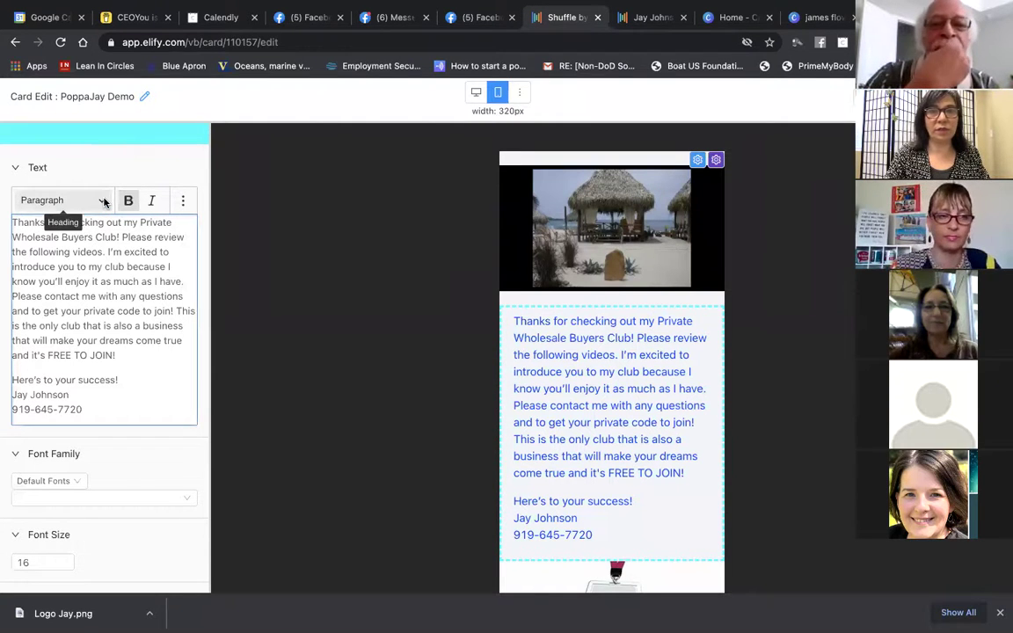
left_click_drag(637, 338, 509, 324)
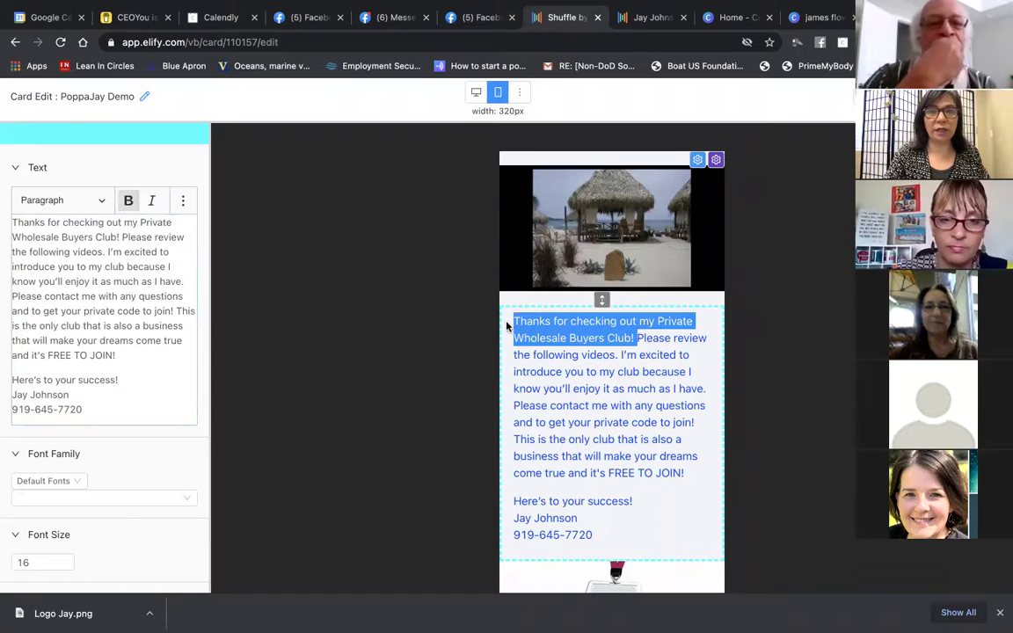
left_click(97, 205)
left_click(84, 253)
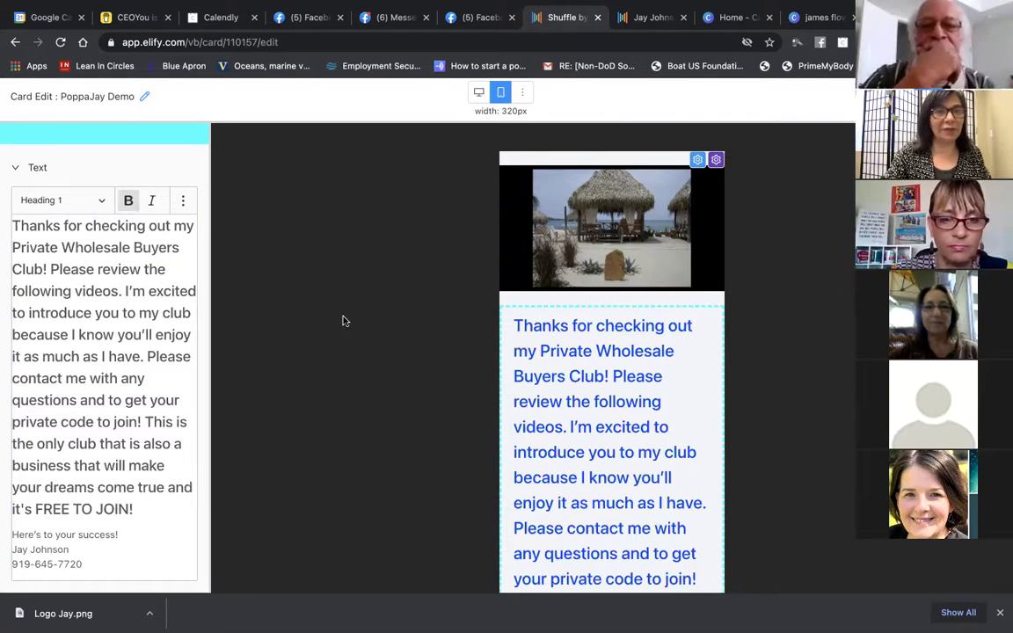
Step: Add a paragraph break after 'Club!', reset 'Please review' to normal text, and bold 'Here's to your success!'
left_click(50, 269)
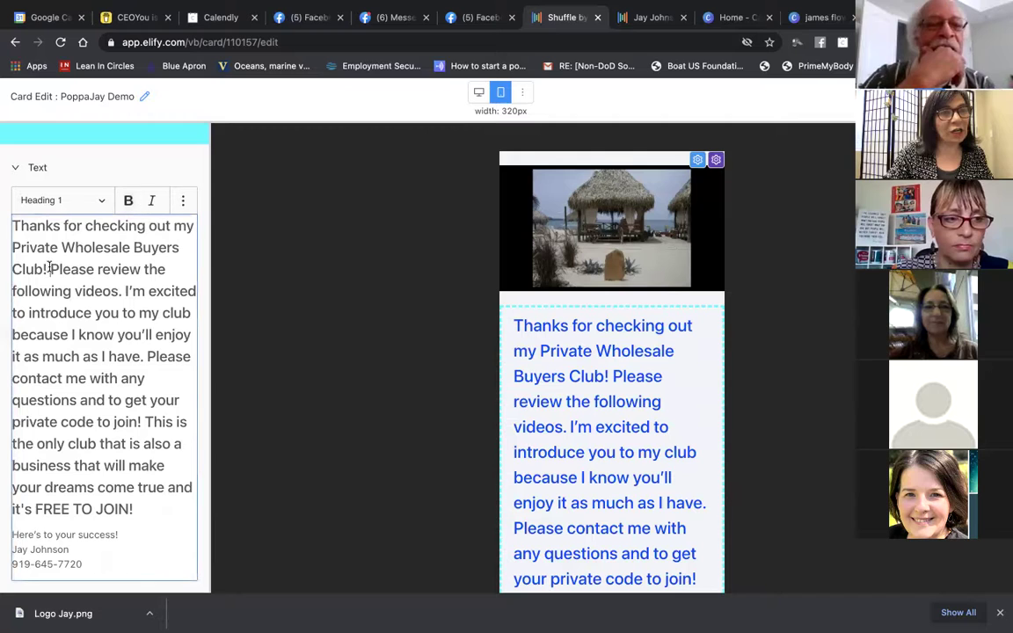
key("Return")
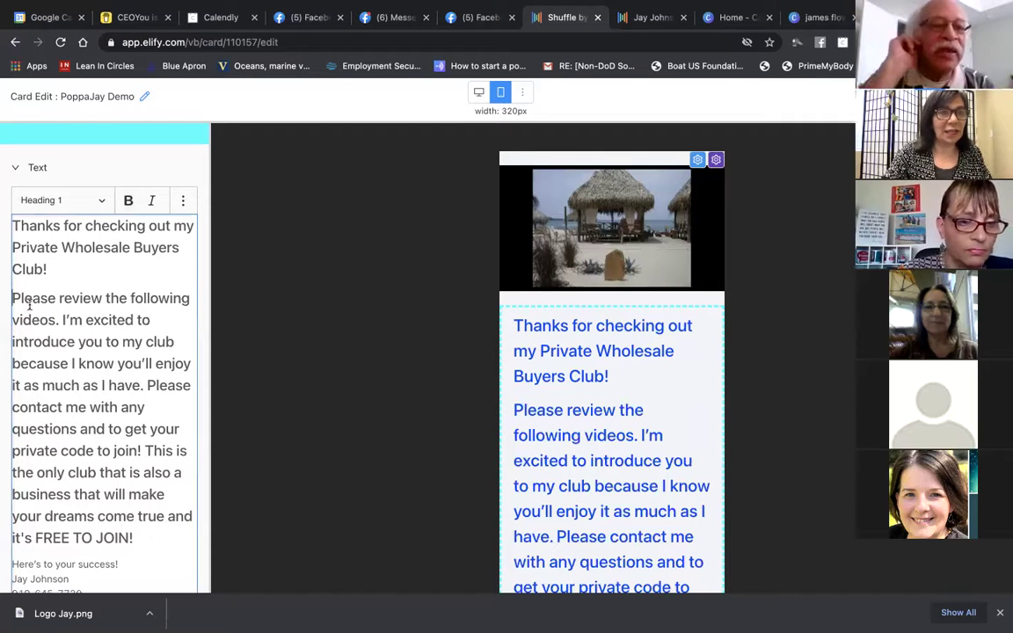
left_click_drag(17, 294, 184, 539)
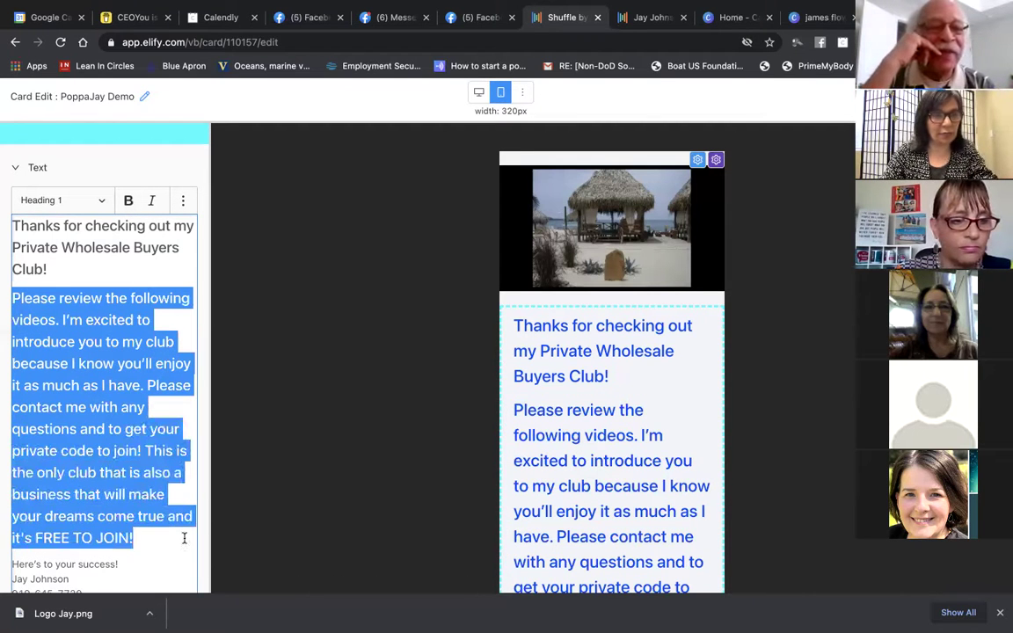
left_click(101, 201)
left_click(72, 227)
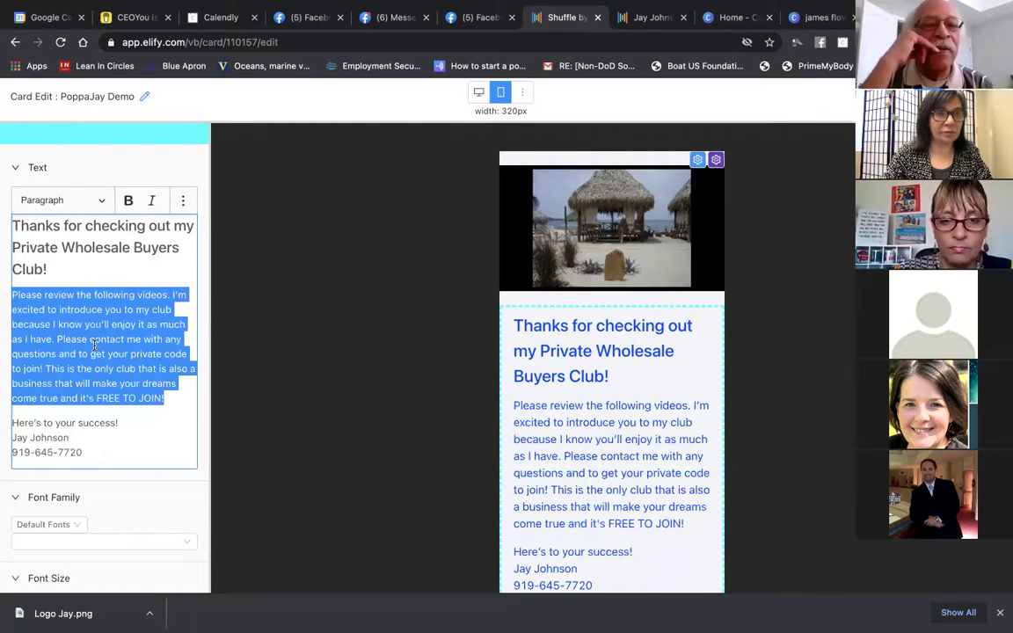
scroll(88, 352, "down", 1)
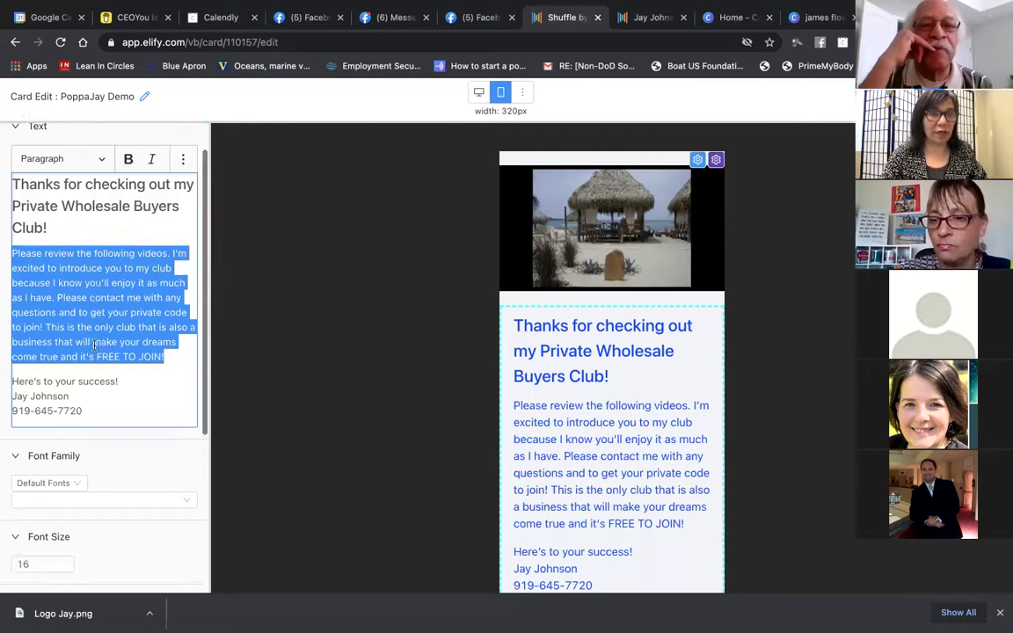
left_click_drag(119, 381, 10, 385)
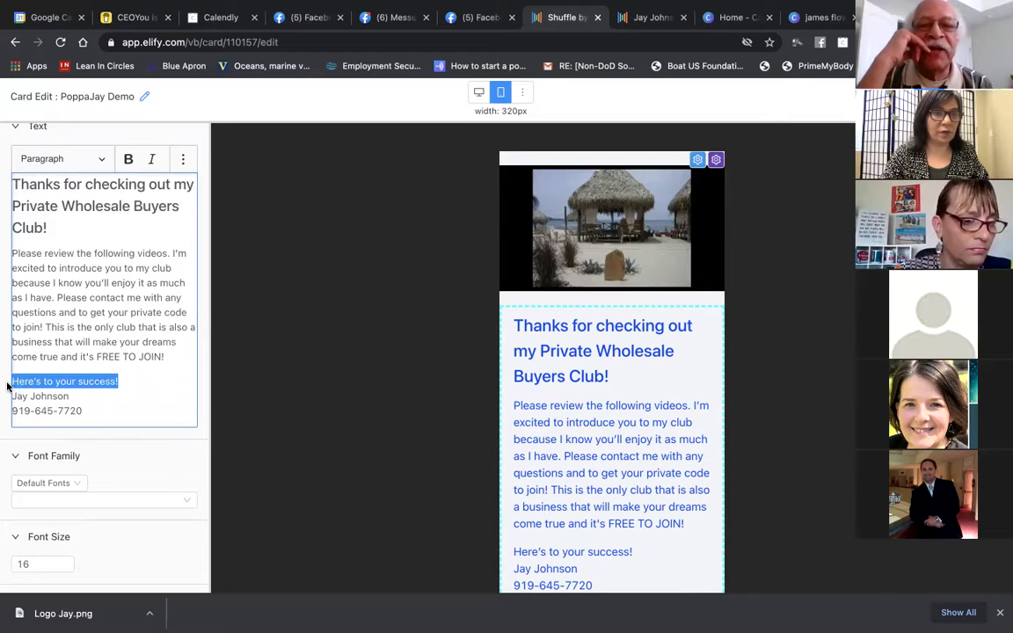
left_click(128, 158)
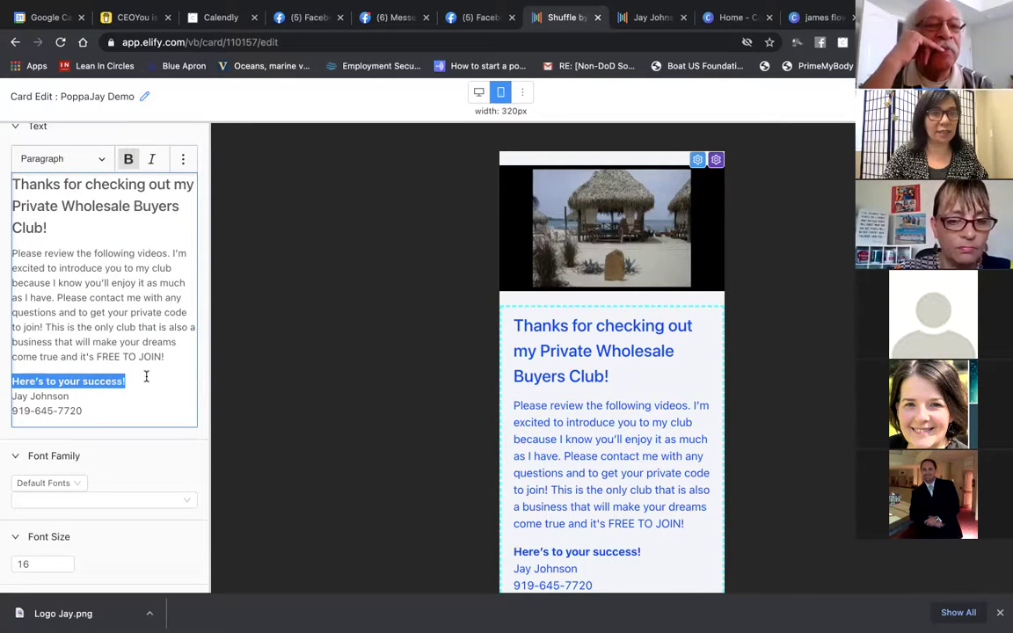
Step: Switch the preview back to the 1200px desktop layout and clear the text selection
scroll(146, 377, "down", 1)
scroll(532, 440, "down", 4)
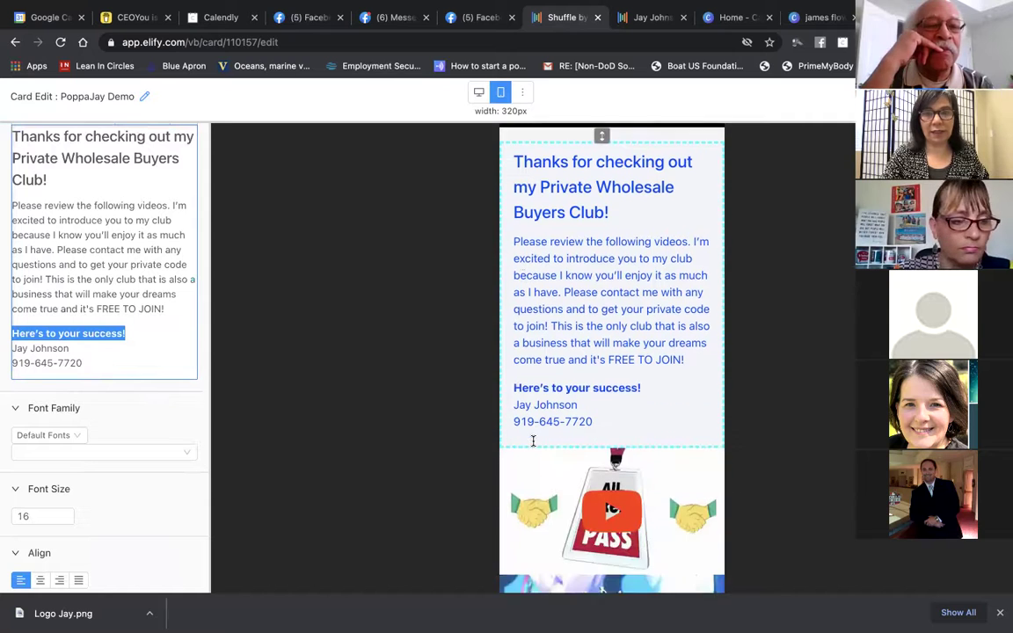
left_click(478, 93)
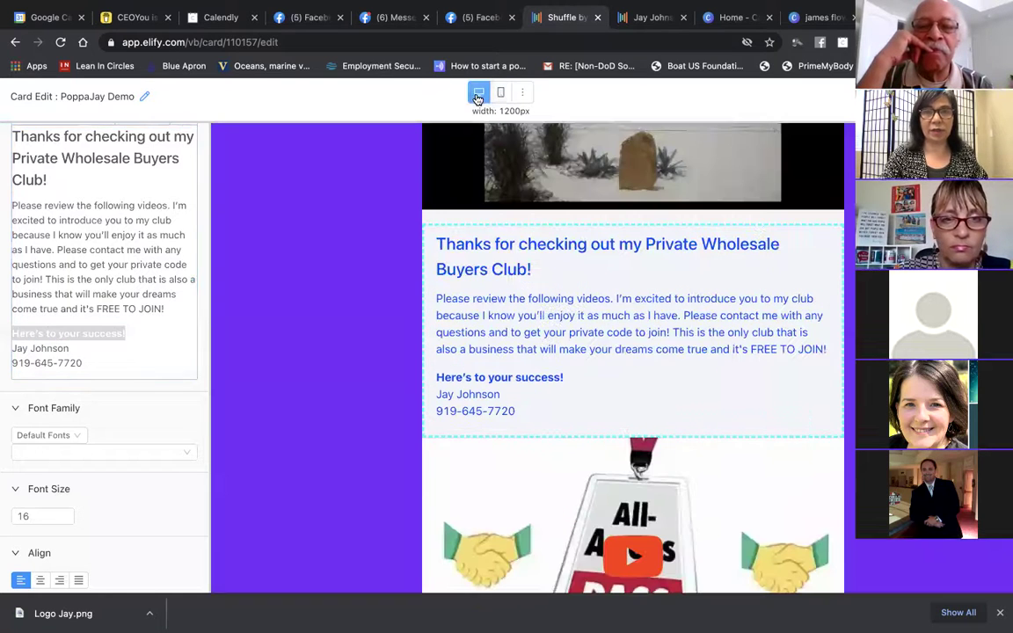
scroll(528, 209, "down", 5)
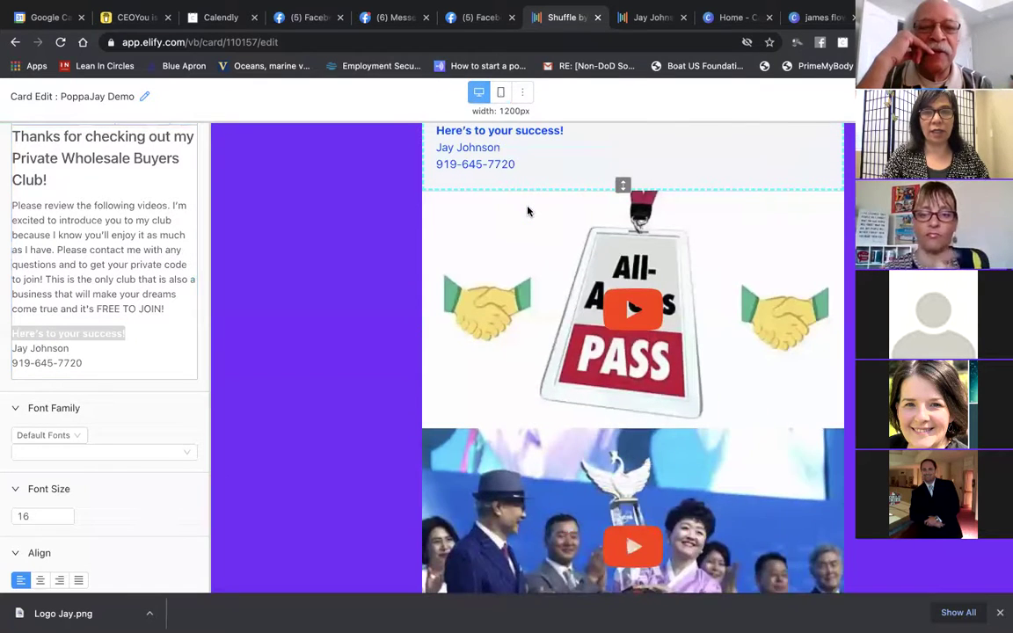
scroll(527, 211, "up", 2)
scroll(528, 211, "up", 1)
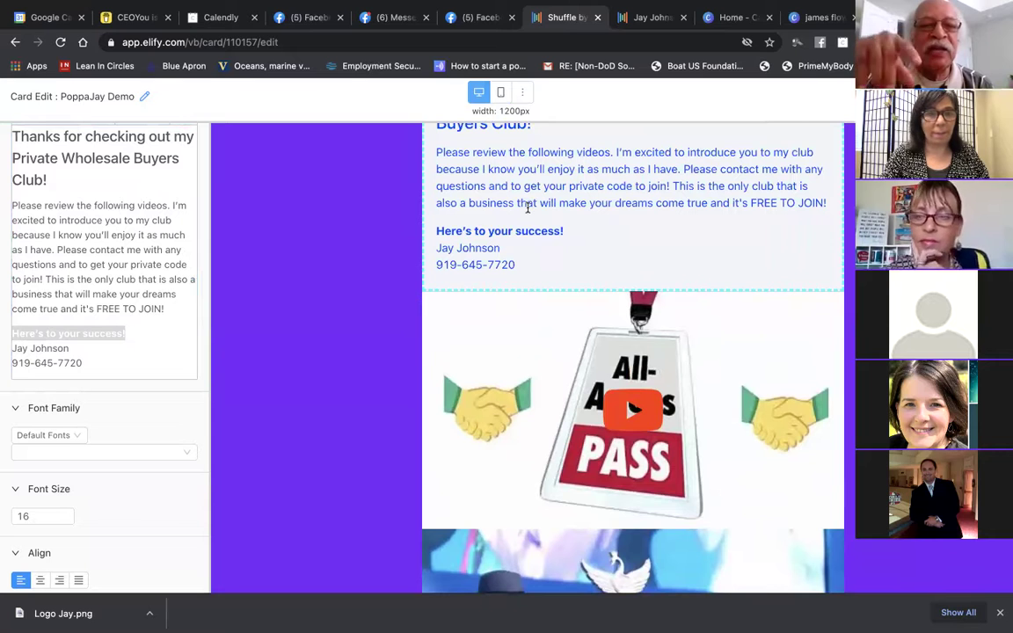
scroll(527, 209, "up", 5)
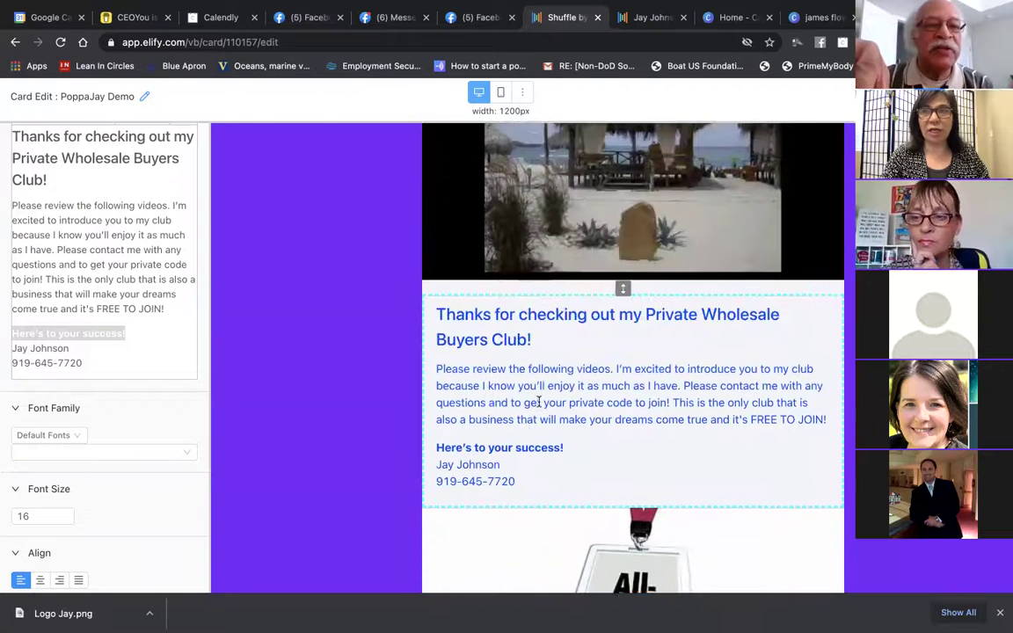
left_click(539, 401)
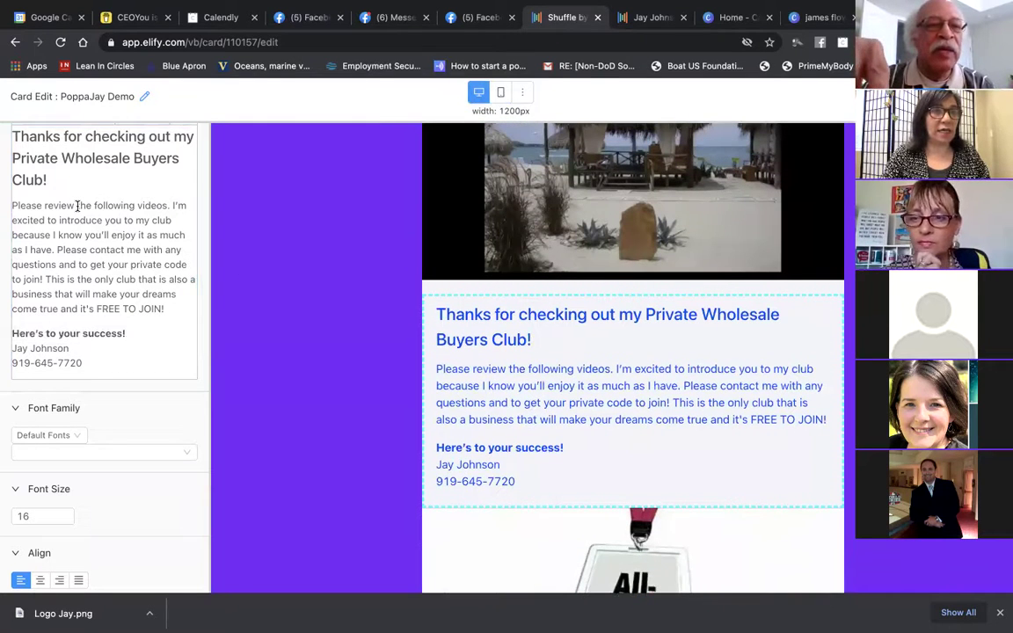
scroll(77, 250, "down", 4)
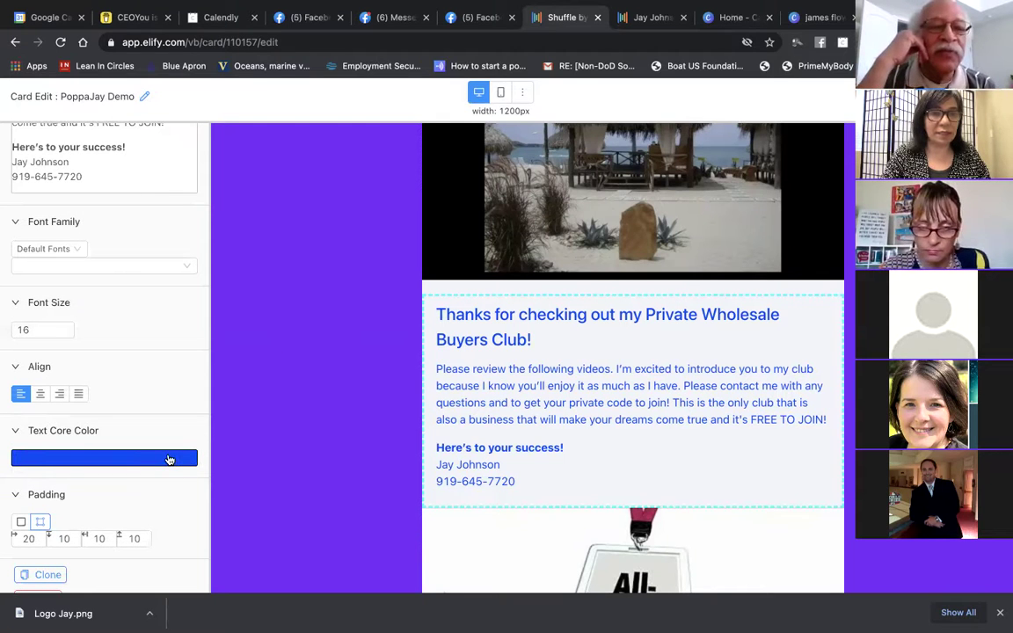
Step: Set the welcome message Text Core Color to black
left_click(170, 460)
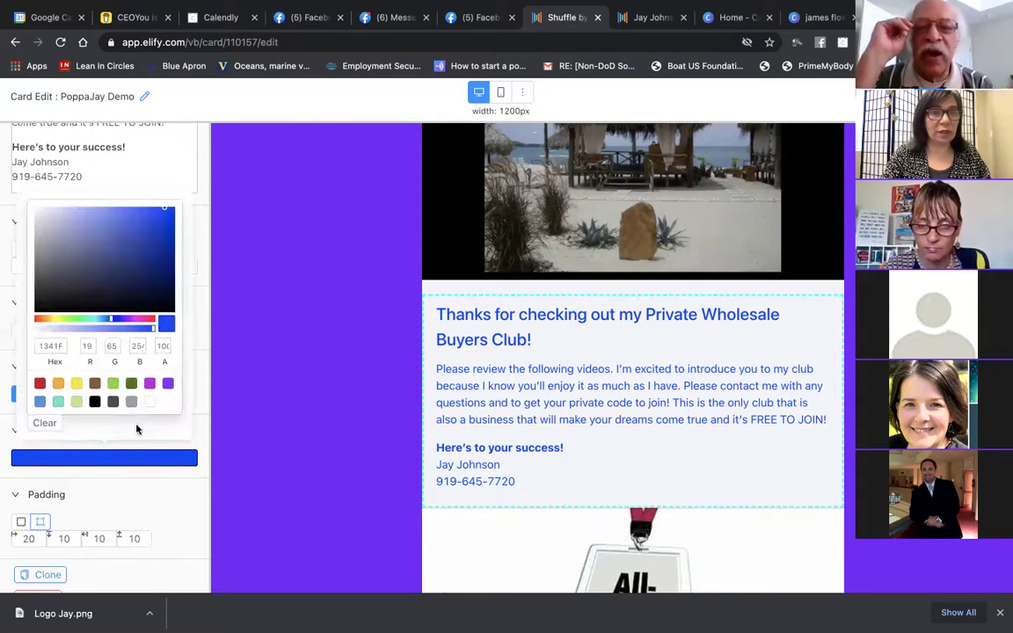
left_click(93, 403)
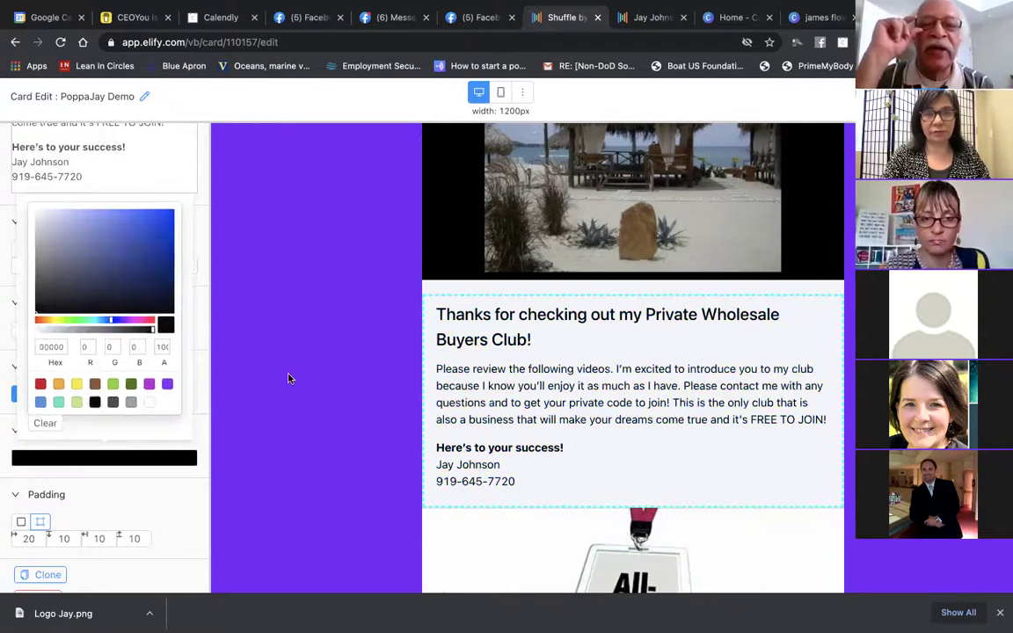
left_click(344, 368)
scroll(368, 388, "up", 3)
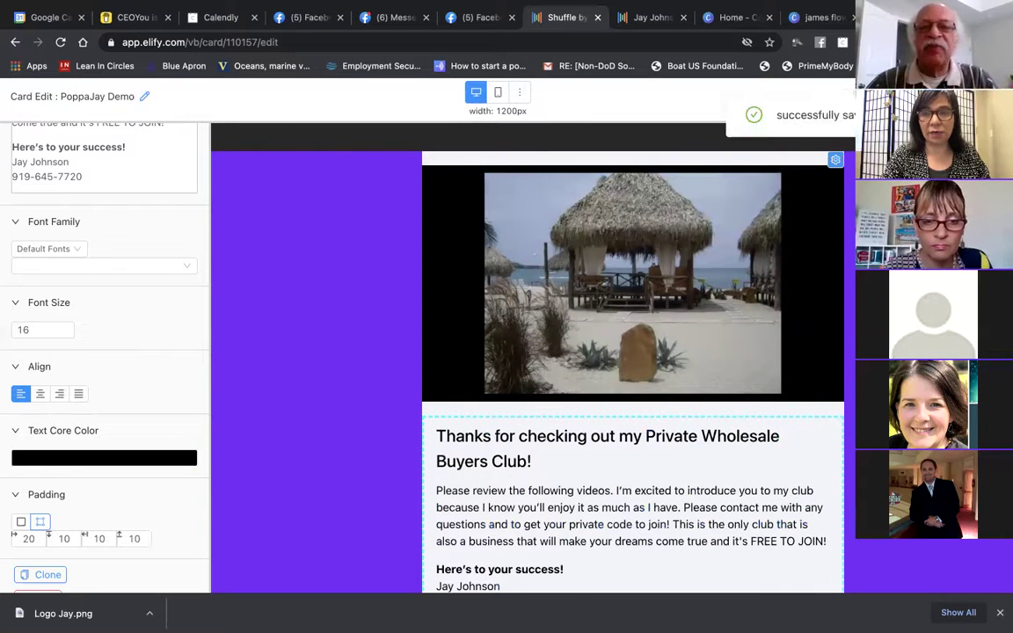
scroll(758, 422, "down", 5)
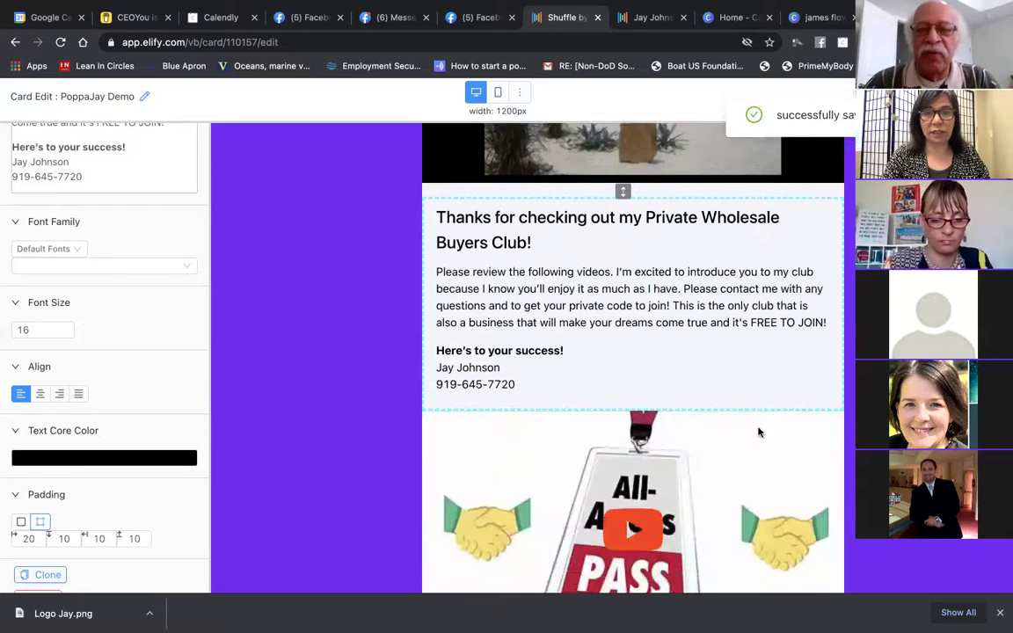
scroll(169, 439, "down", 1)
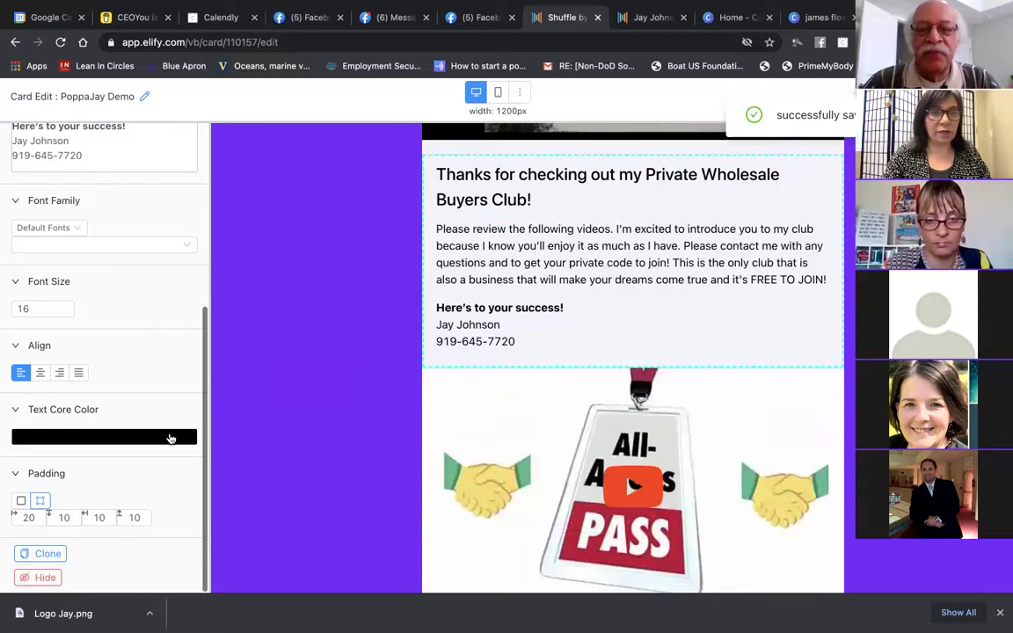
scroll(158, 329, "up", 3)
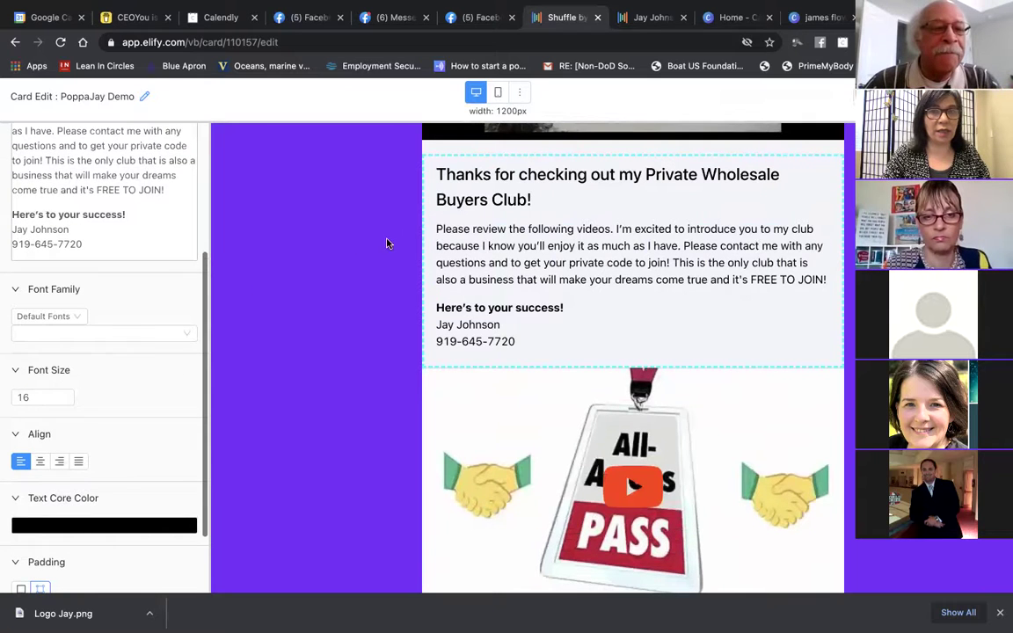
Step: Change the welcome message font to Georgia and open the Product Images block settings
left_click(131, 332)
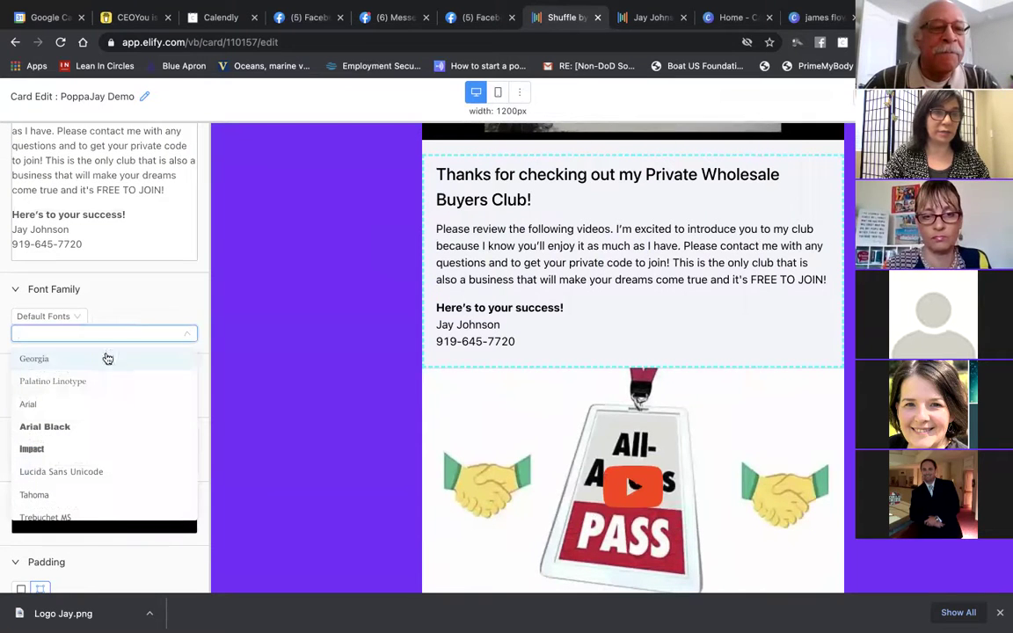
left_click(69, 356)
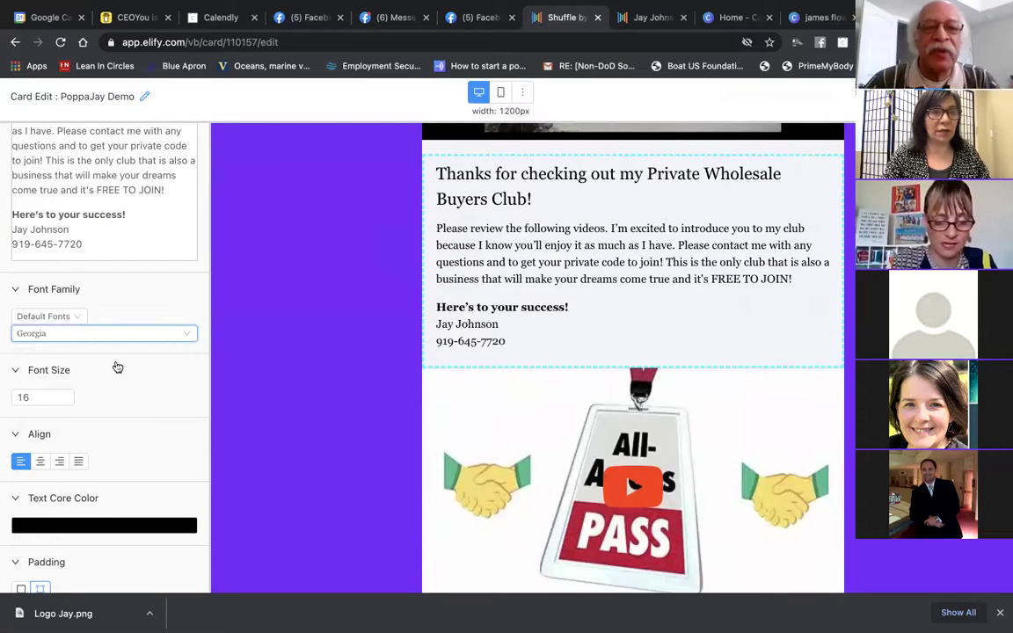
scroll(110, 411, "down", 2)
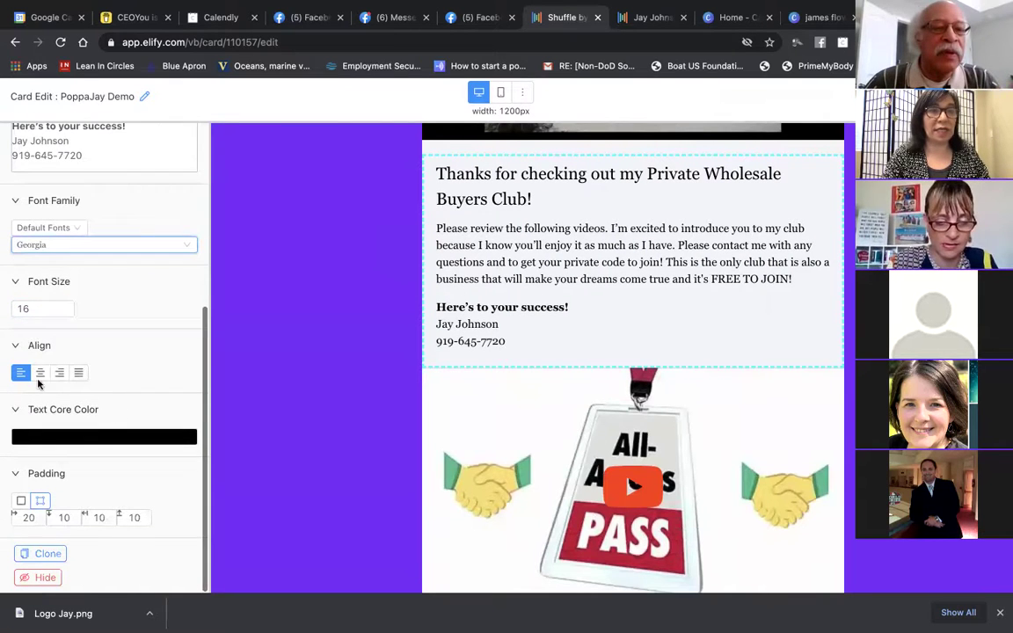
scroll(351, 337, "down", 1)
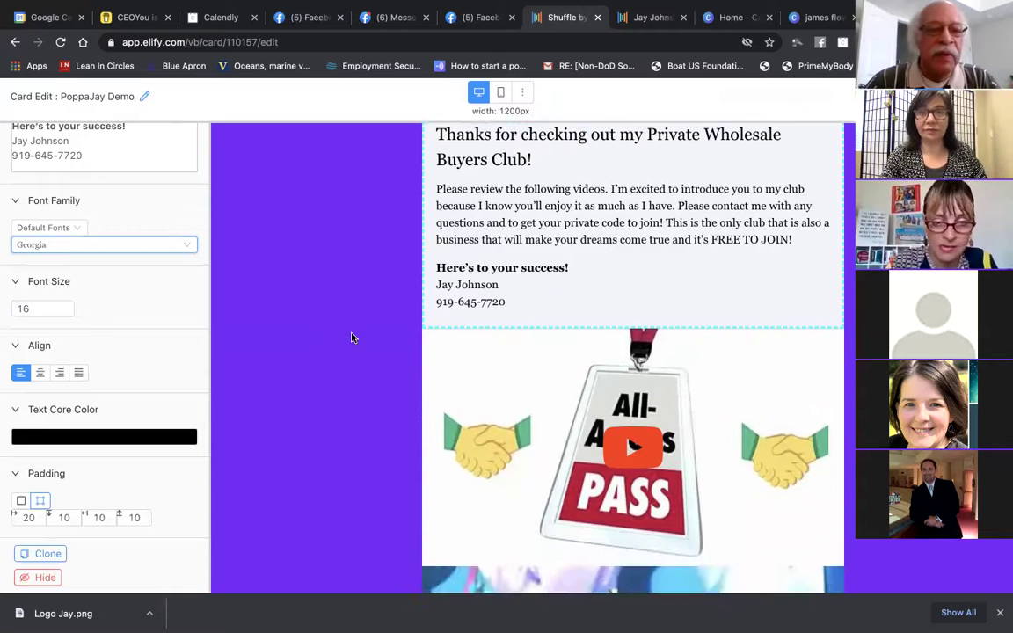
scroll(798, 333, "down", 4)
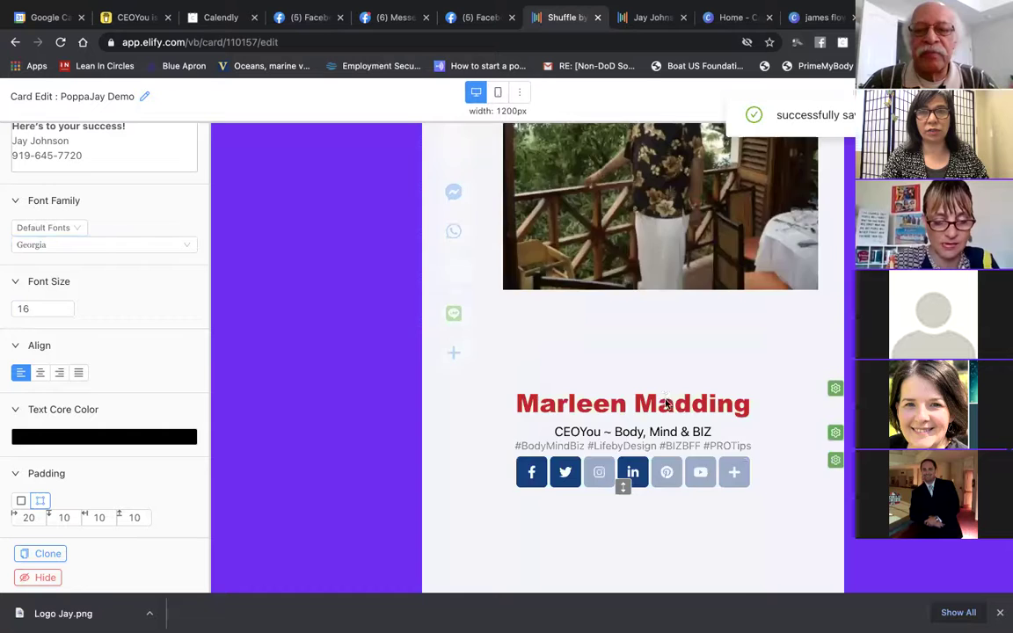
scroll(666, 403, "down", 7)
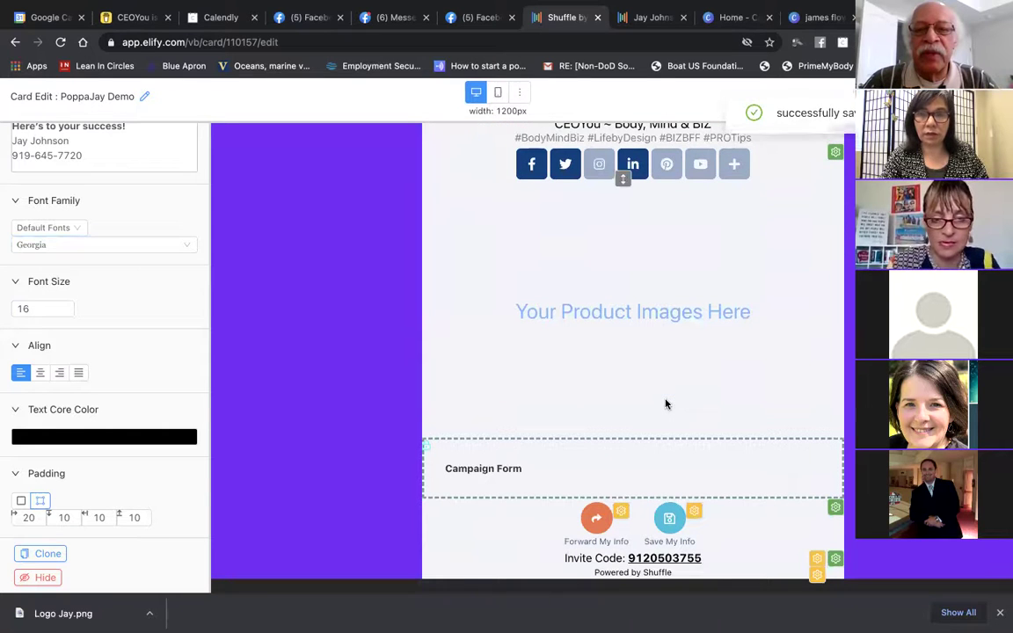
left_click(635, 341)
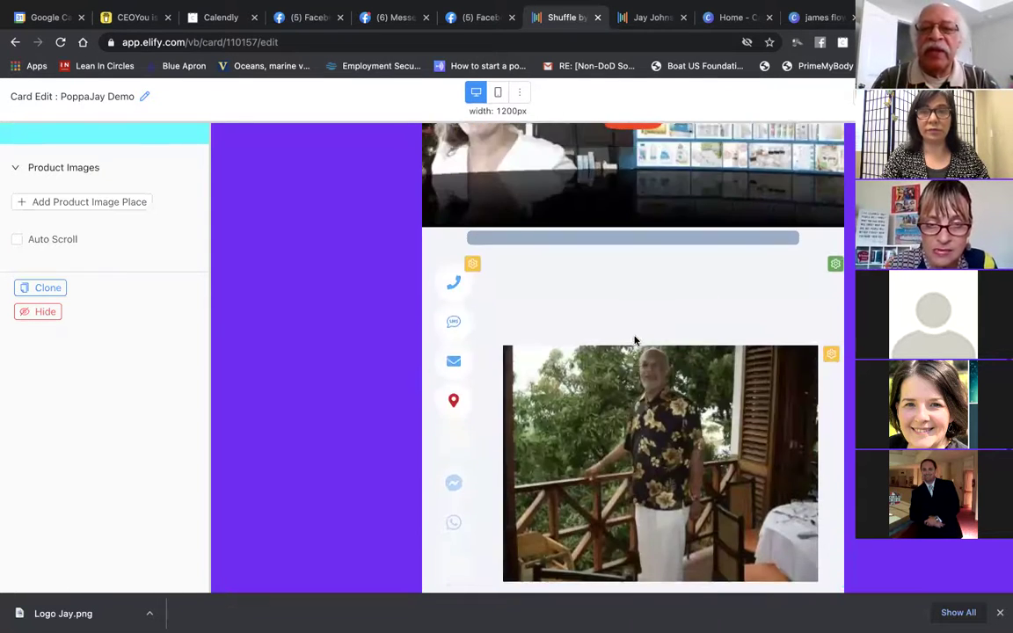
scroll(635, 341, "down", 10)
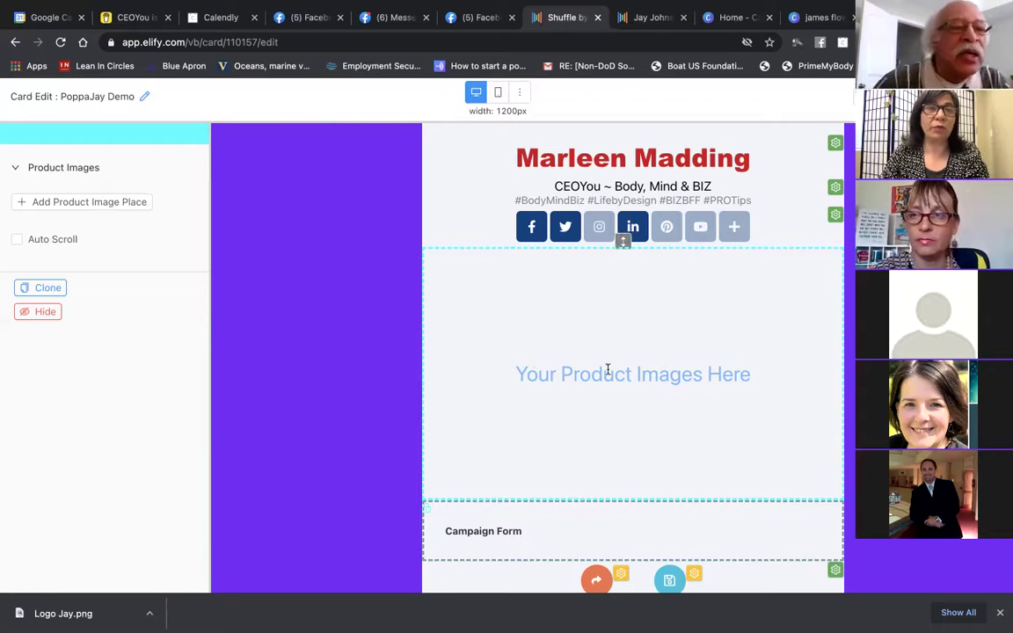
Step: Add three Product Image Place slots to form a carousel, then review it in the card preview
left_click(55, 207)
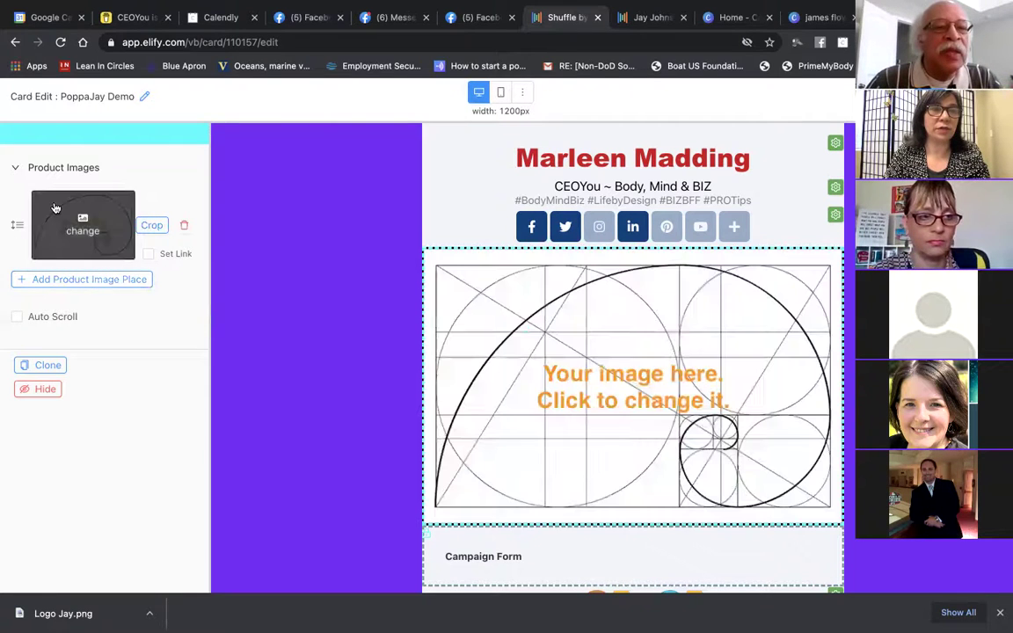
left_click(51, 282)
left_click(62, 358)
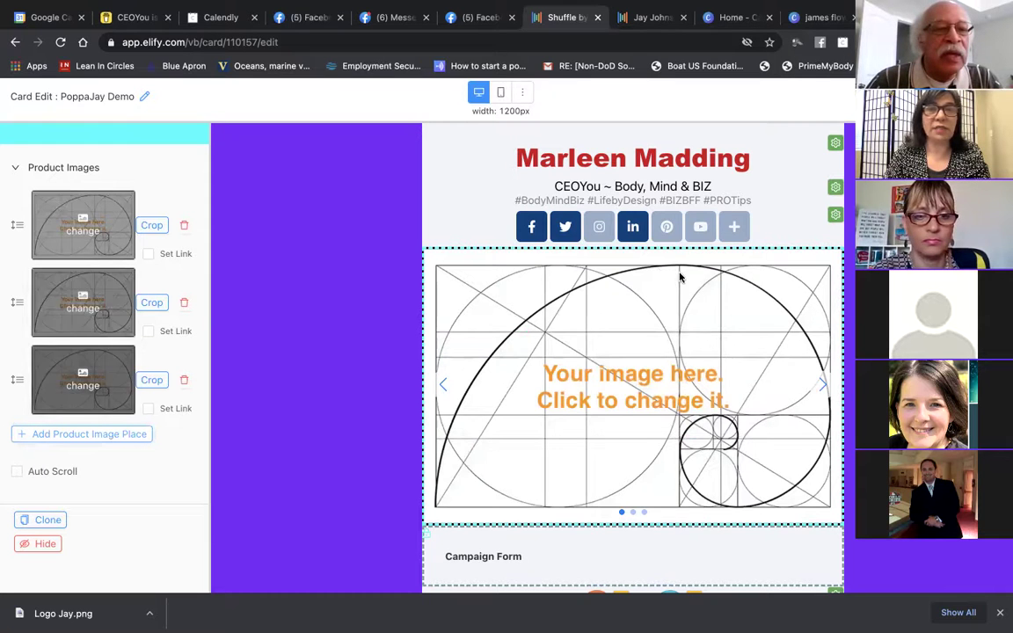
scroll(678, 275, "down", 5)
scroll(678, 275, "up", 4)
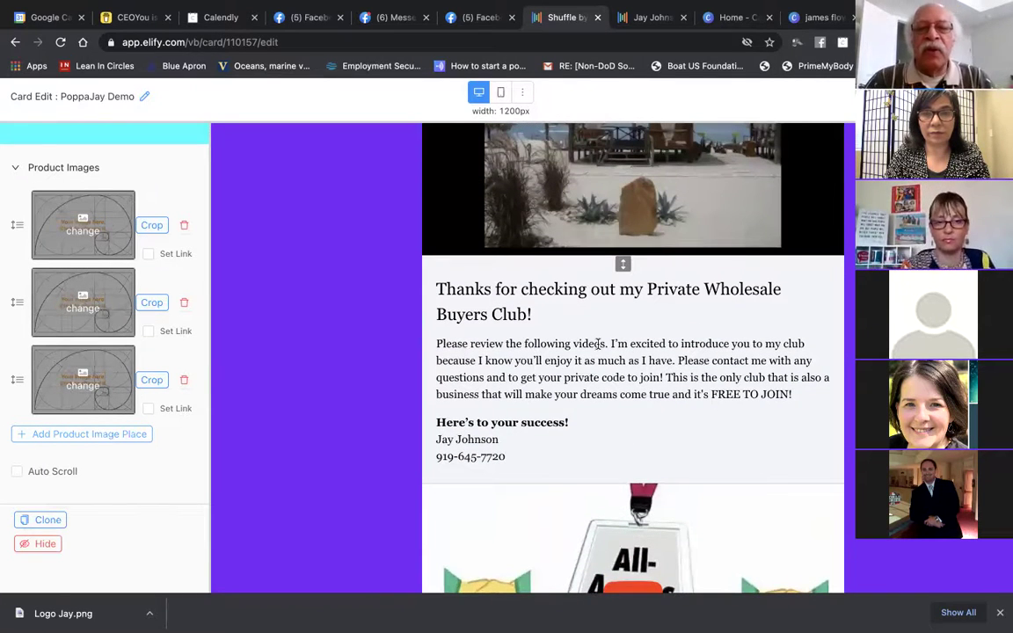
scroll(475, 360, "down", 5)
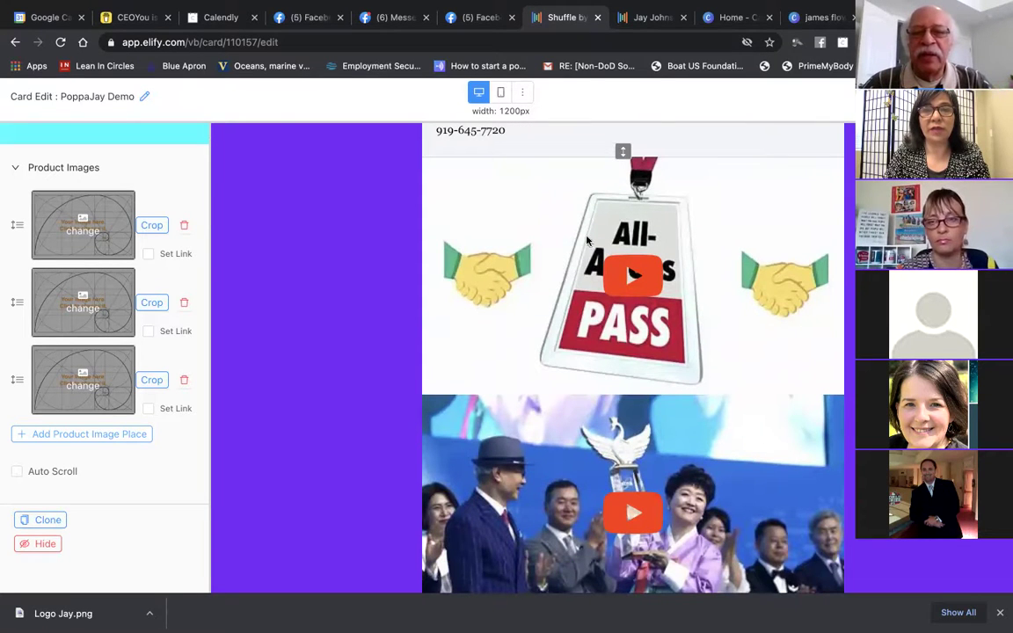
scroll(629, 277, "down", 10)
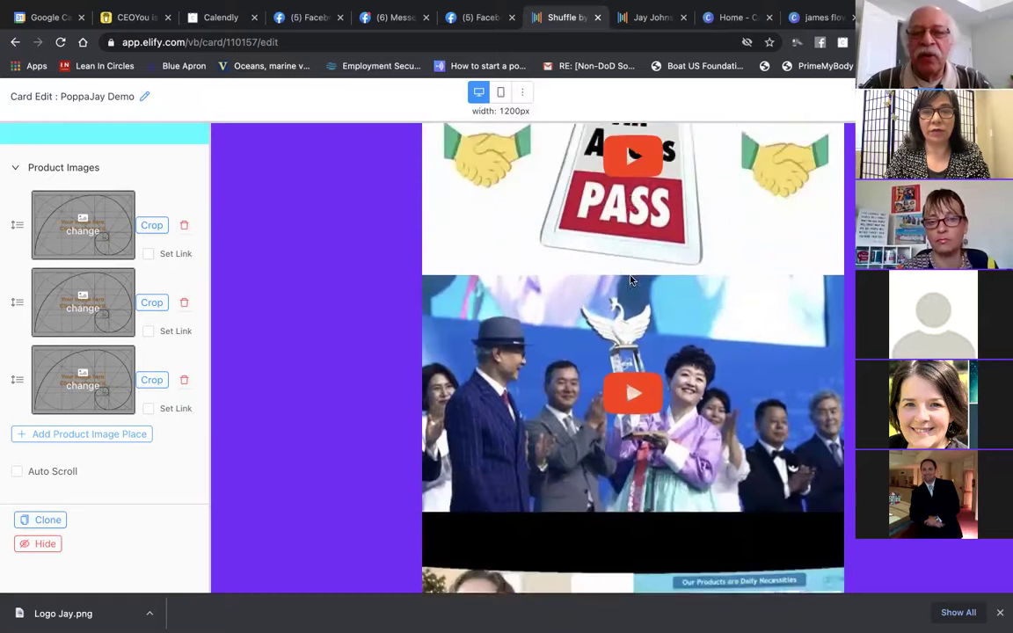
scroll(630, 280, "down", 5)
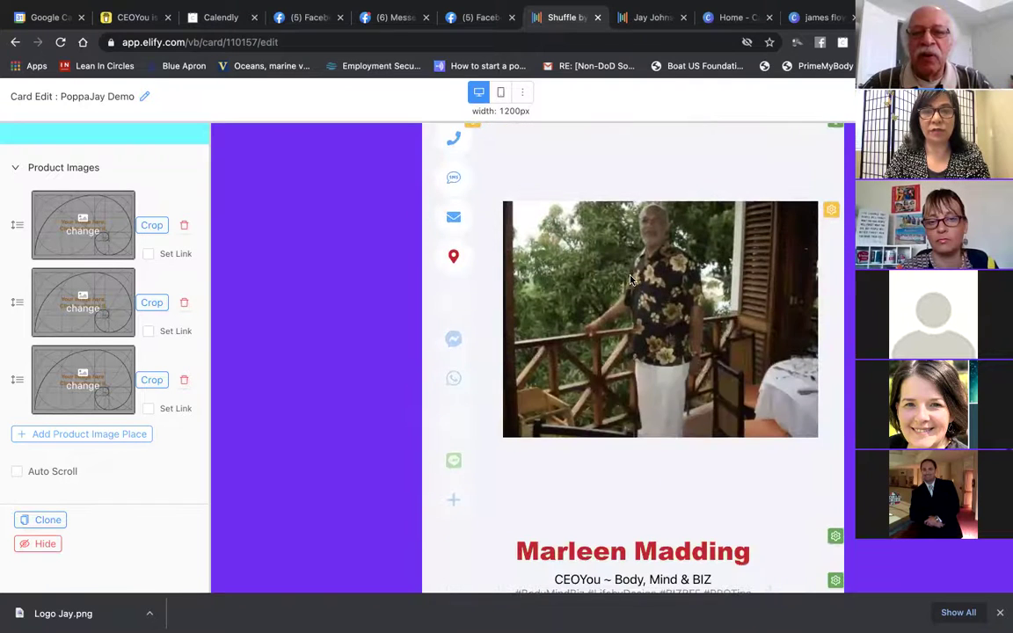
scroll(630, 280, "down", 5)
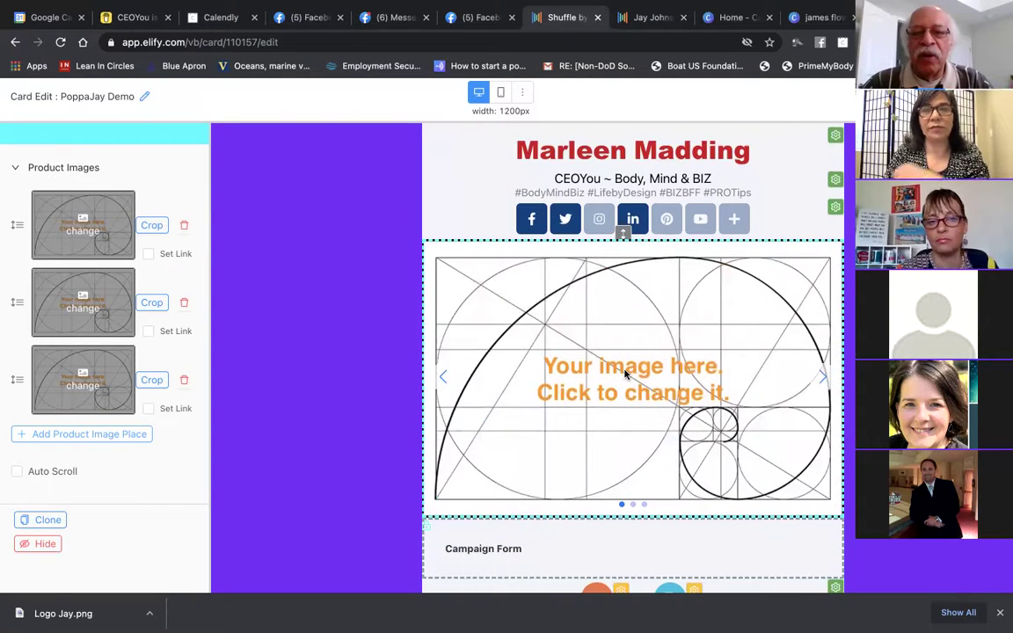
scroll(625, 374, "up", 3)
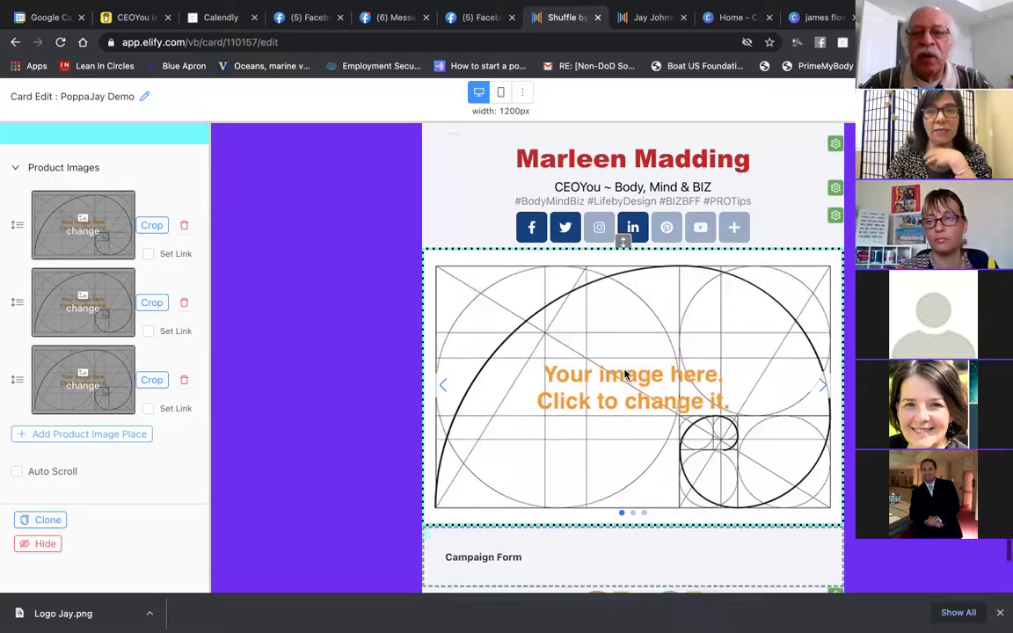
scroll(625, 370, "down", 3)
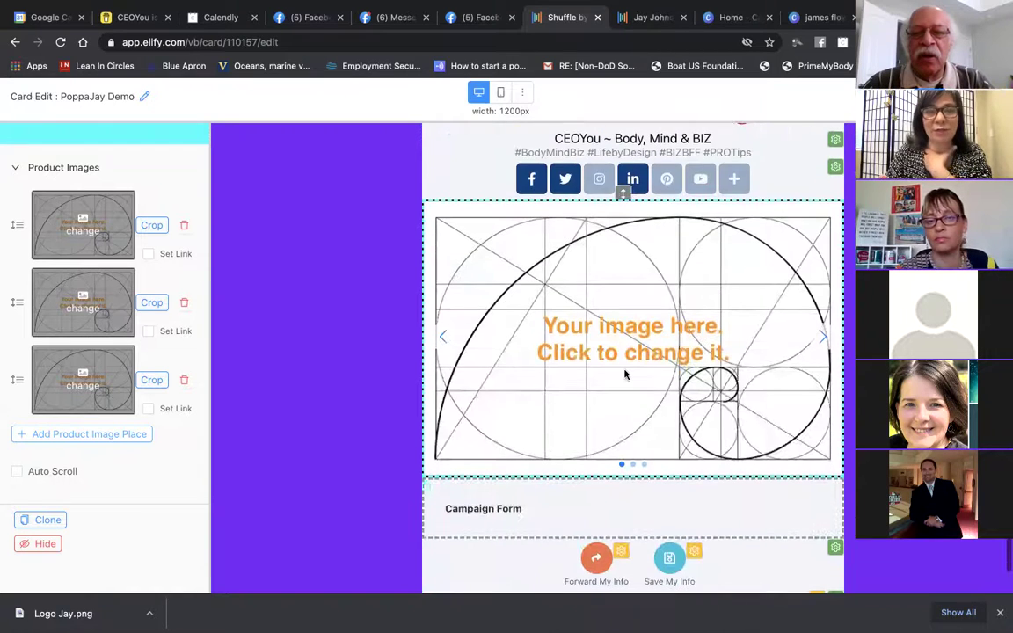
scroll(626, 371, "up", 5)
scroll(625, 374, "up", 7)
scroll(625, 374, "down", 3)
scroll(625, 374, "down", 8)
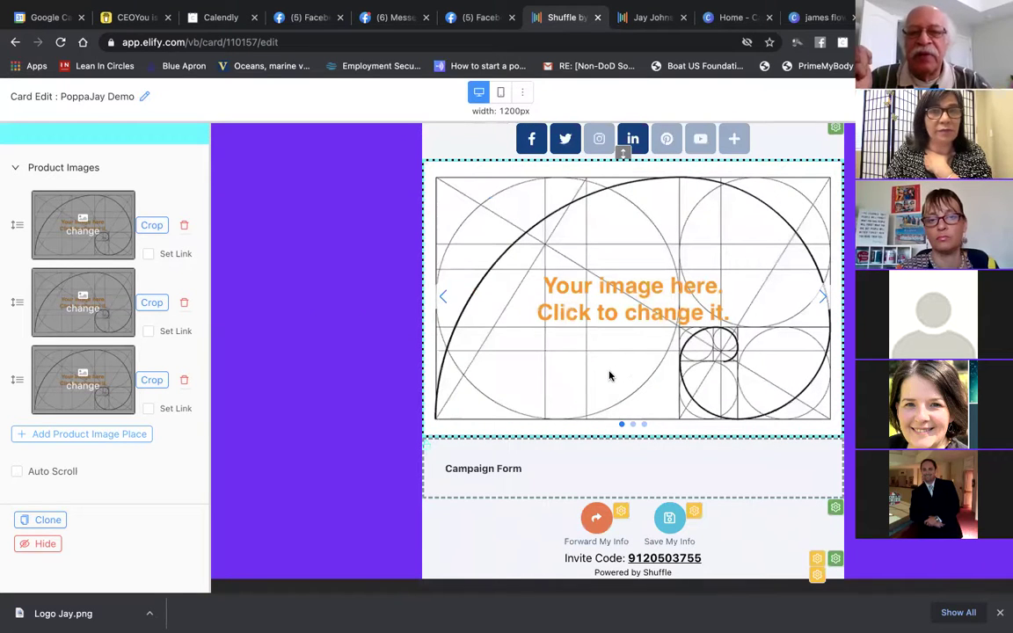
scroll(609, 376, "up", 10)
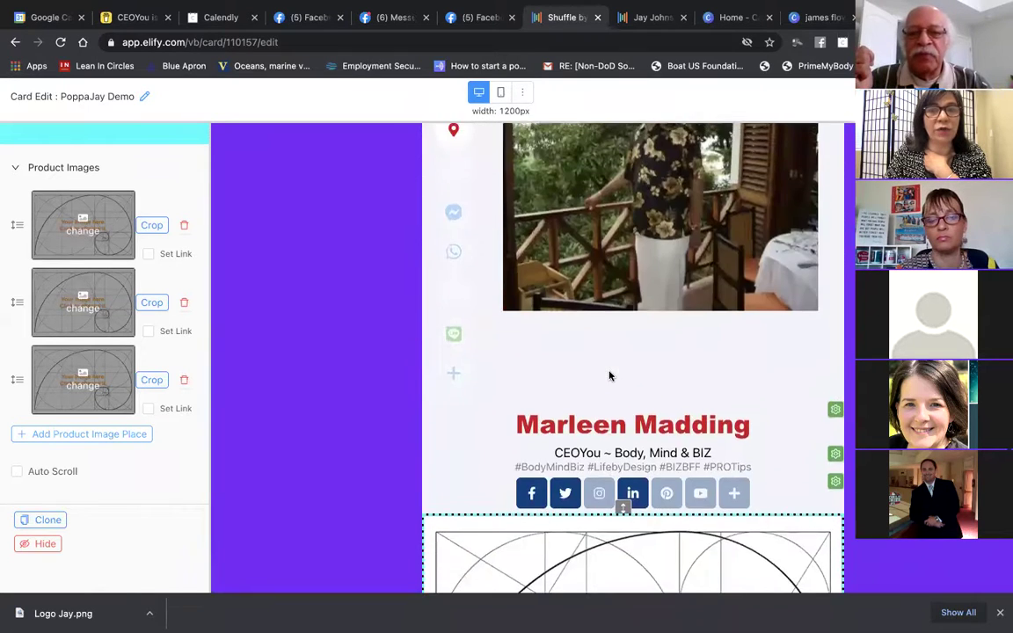
scroll(610, 375, "up", 10)
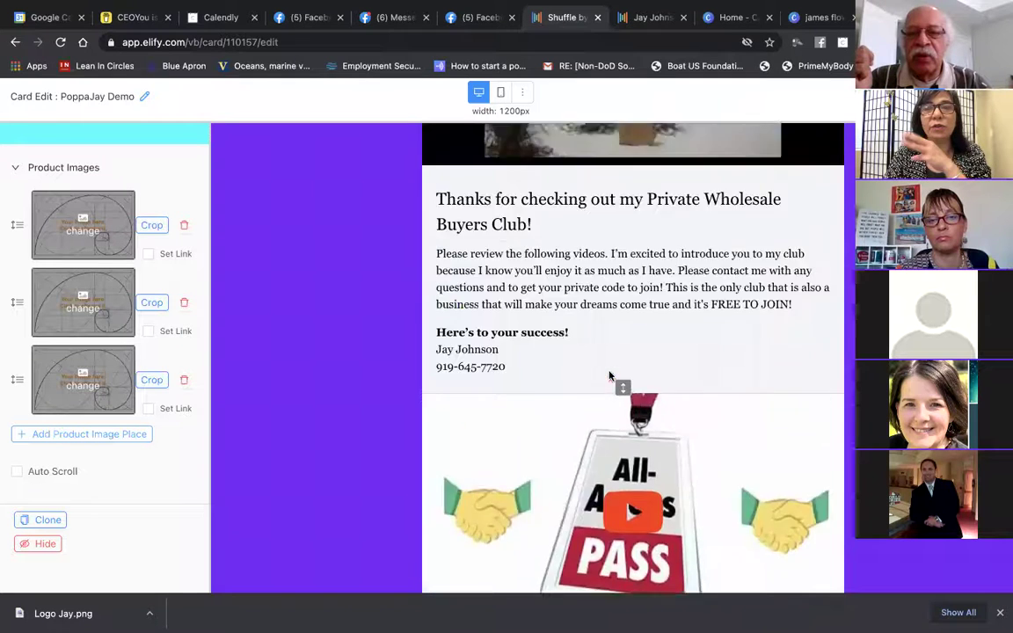
scroll(610, 376, "down", 3)
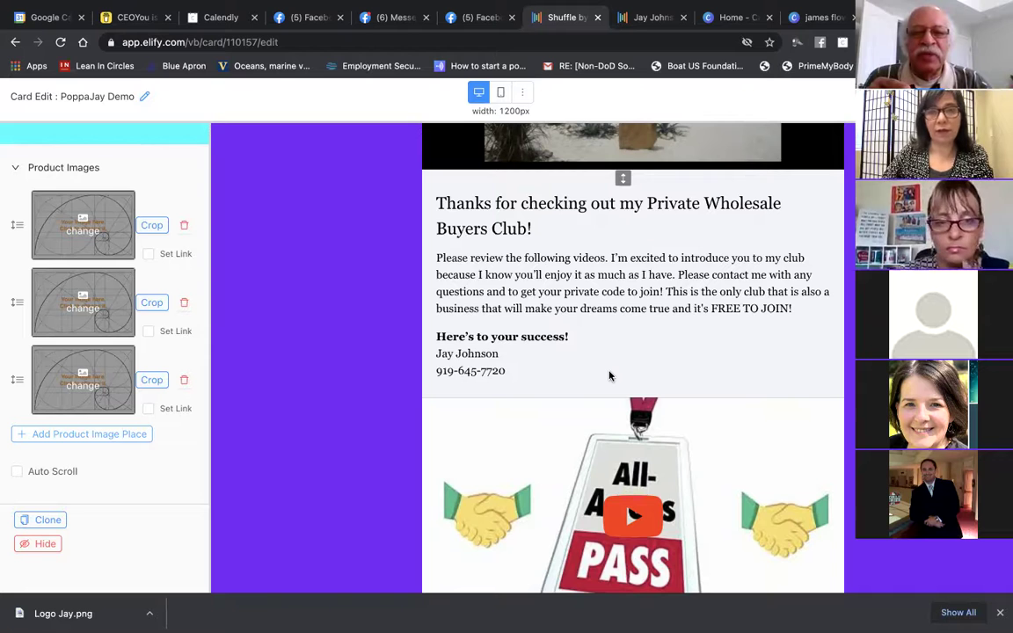
scroll(611, 431, "down", 8)
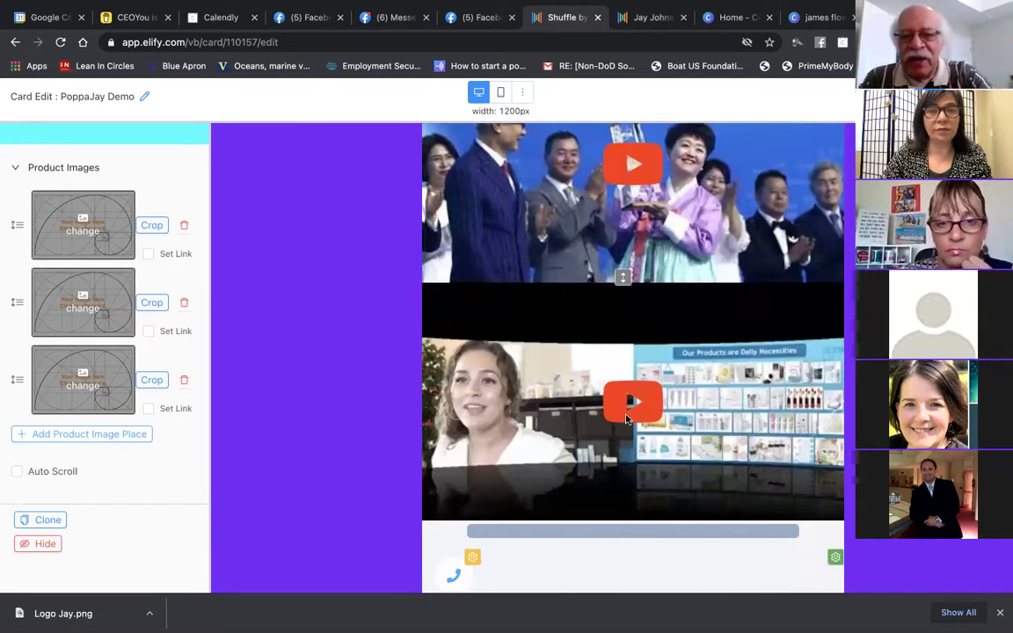
scroll(626, 420, "up", 1)
scroll(626, 420, "up", 5)
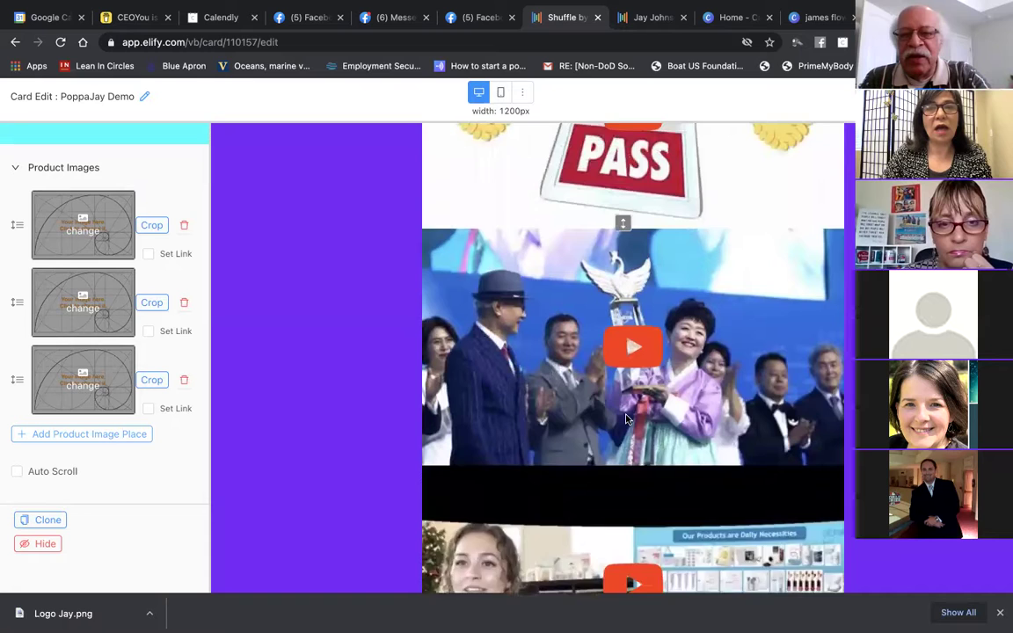
scroll(626, 419, "up", 2)
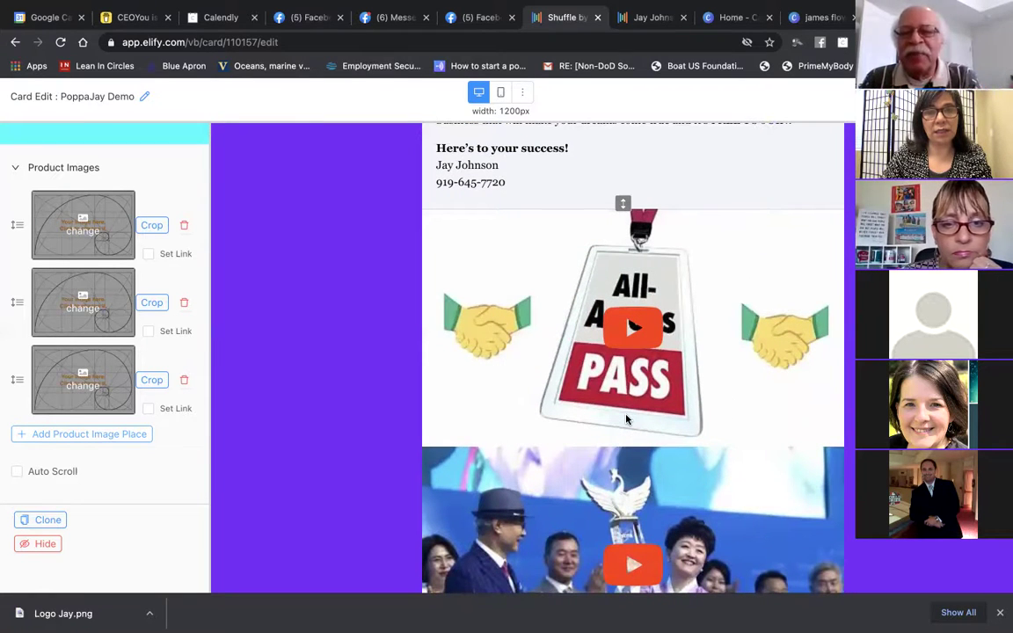
scroll(626, 419, "up", 7)
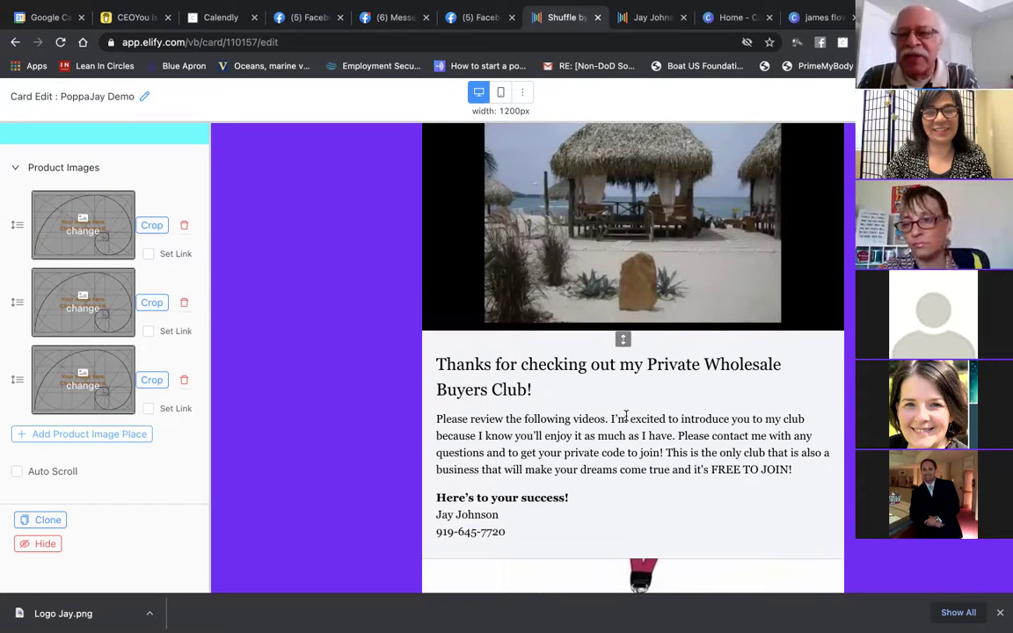
scroll(626, 415, "down", 1)
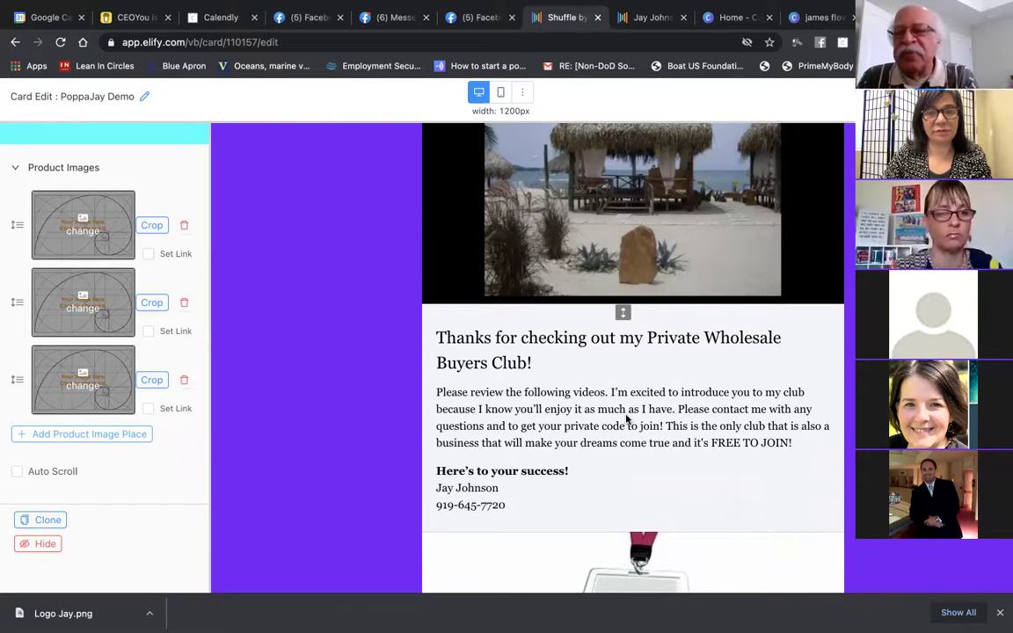
scroll(626, 419, "down", 10)
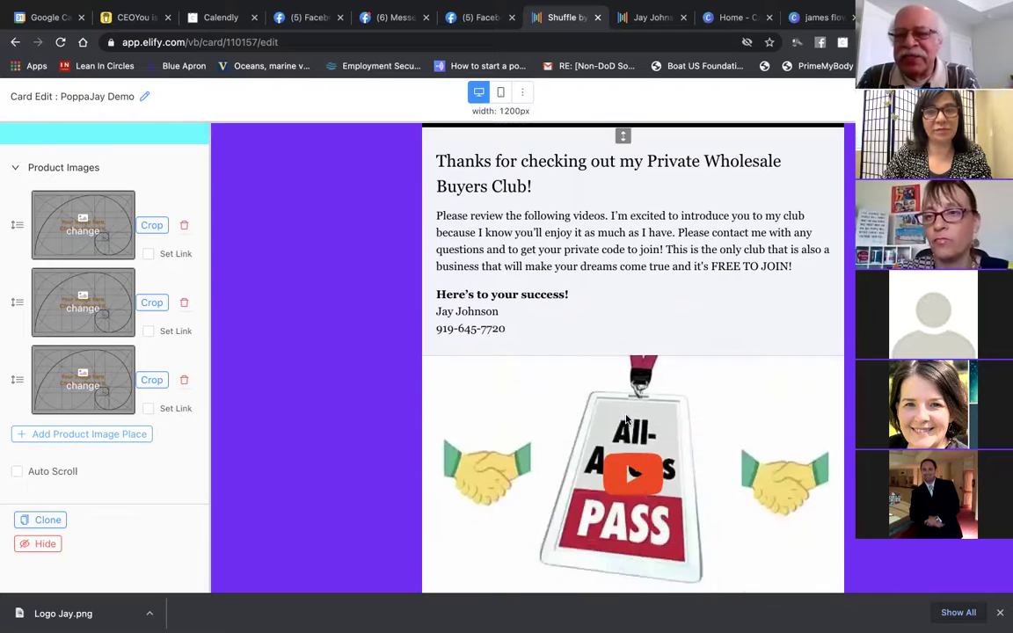
scroll(626, 420, "down", 3)
scroll(626, 419, "up", 10)
scroll(626, 419, "up", 2)
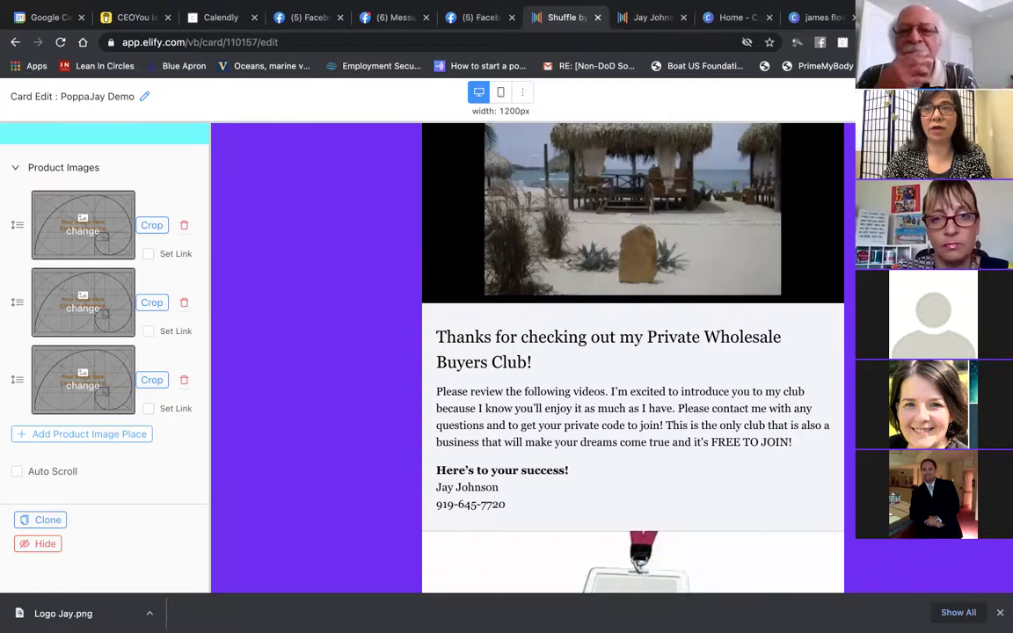
key("ctrl+t")
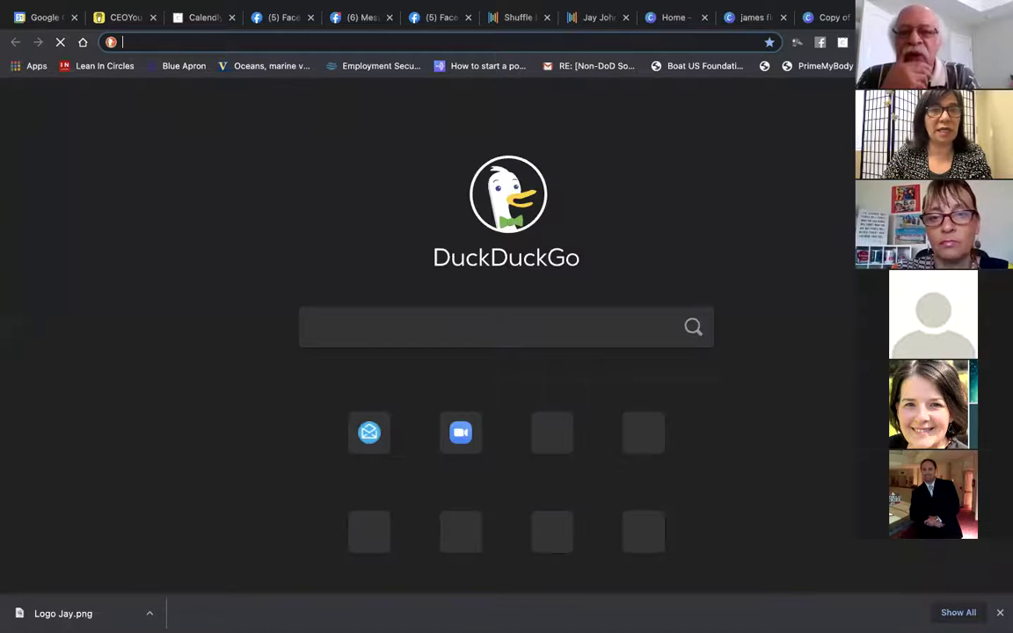
Step: Go to app.elify.com/#!/cards via the 'app' address suggestion to load the Cards dashboard
type("app.elify.com/#!/cards")
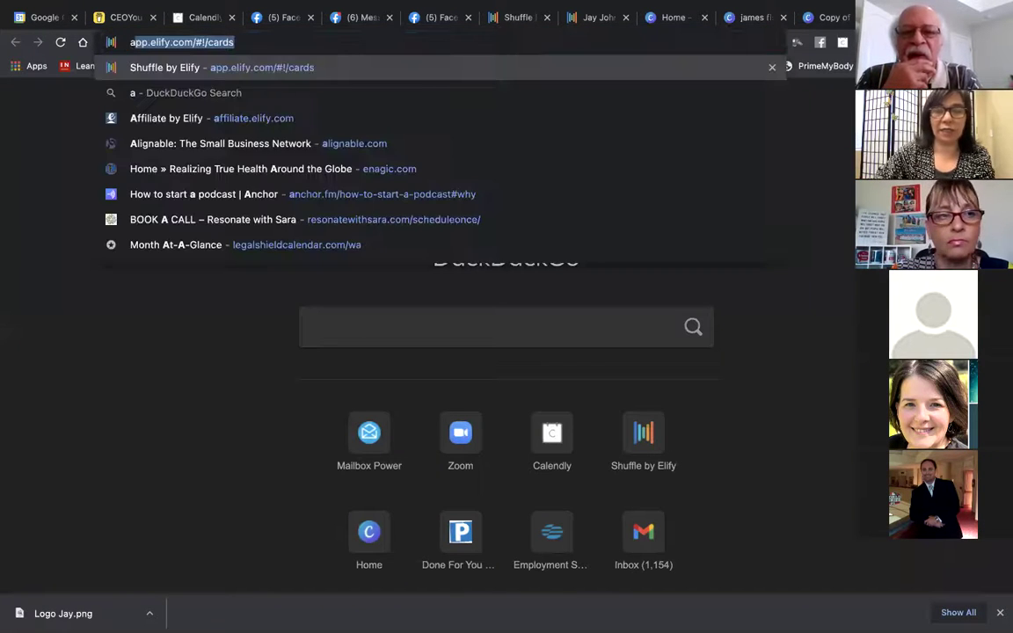
key("Return")
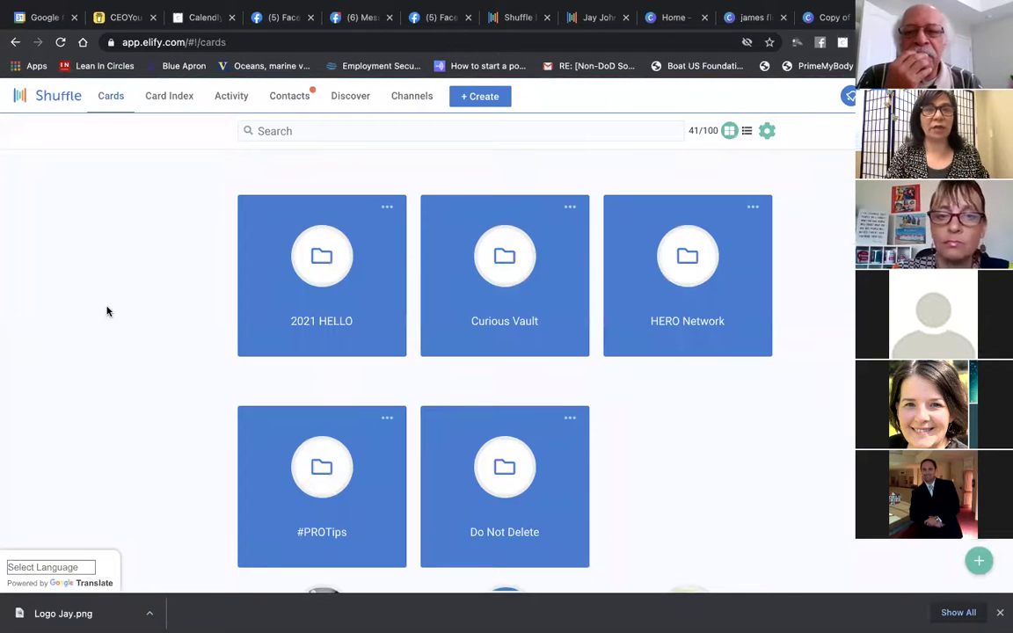
Step: Open the 2021 HELLO folder and launch its CEOYou ~ Reigning Possibilities card
left_click(312, 282)
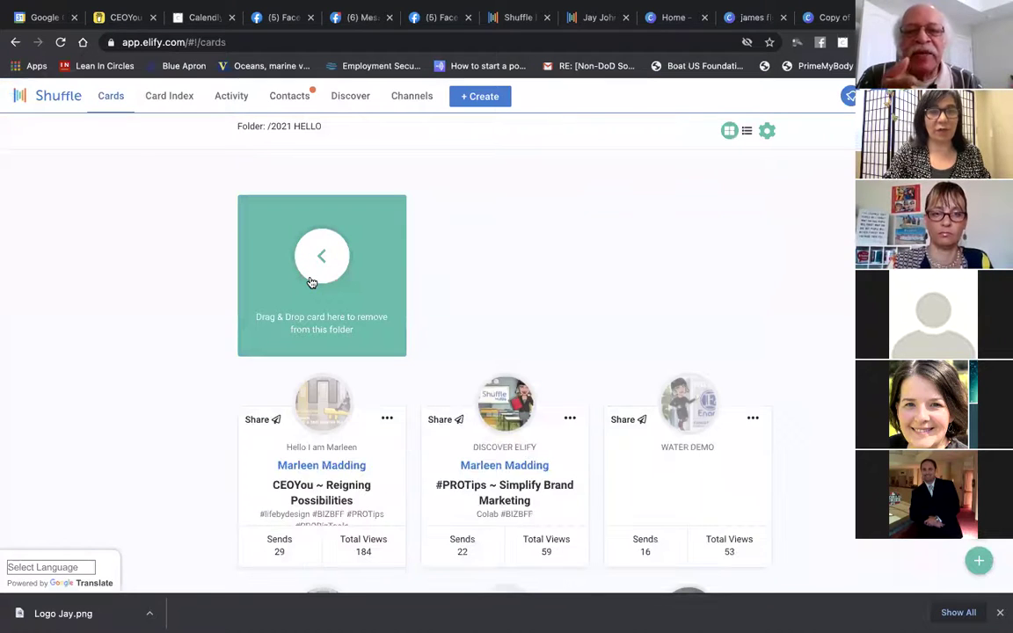
scroll(56, 391, "down", 2)
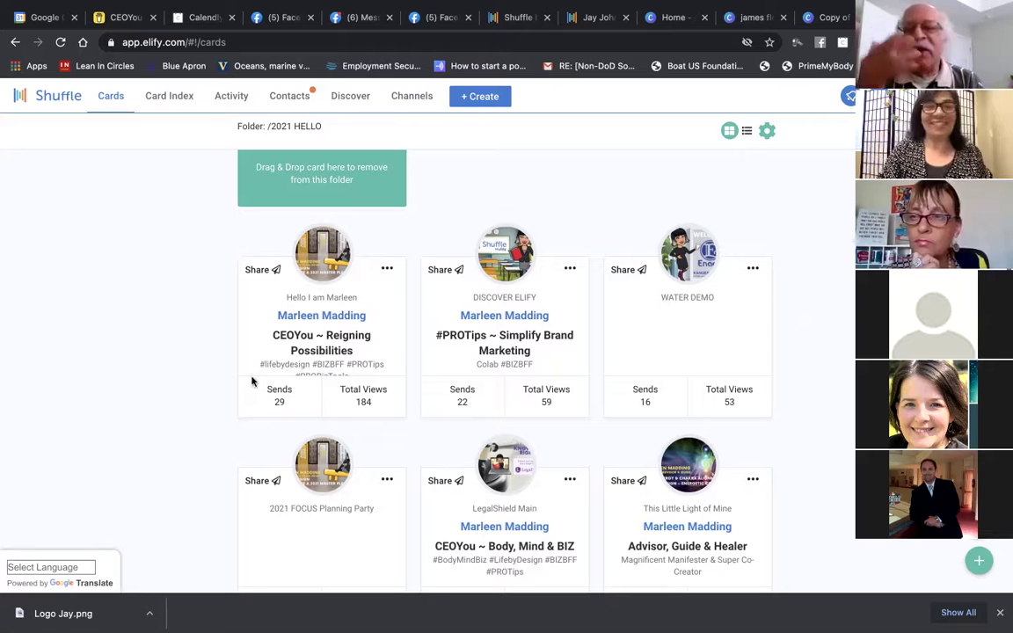
left_click(324, 260)
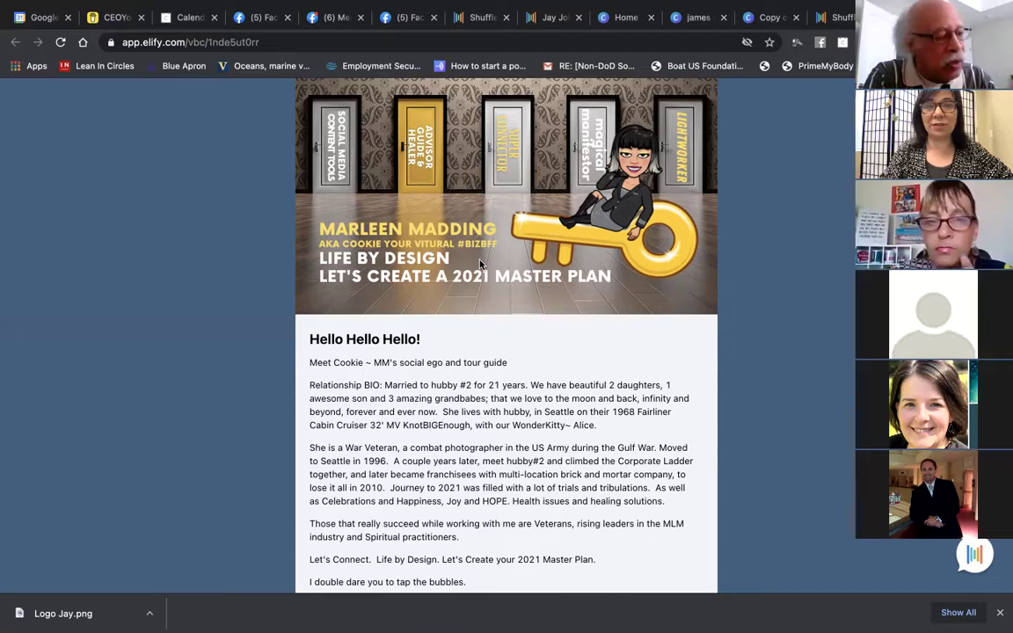
scroll(481, 264, "down", 2)
scroll(481, 264, "up", 2)
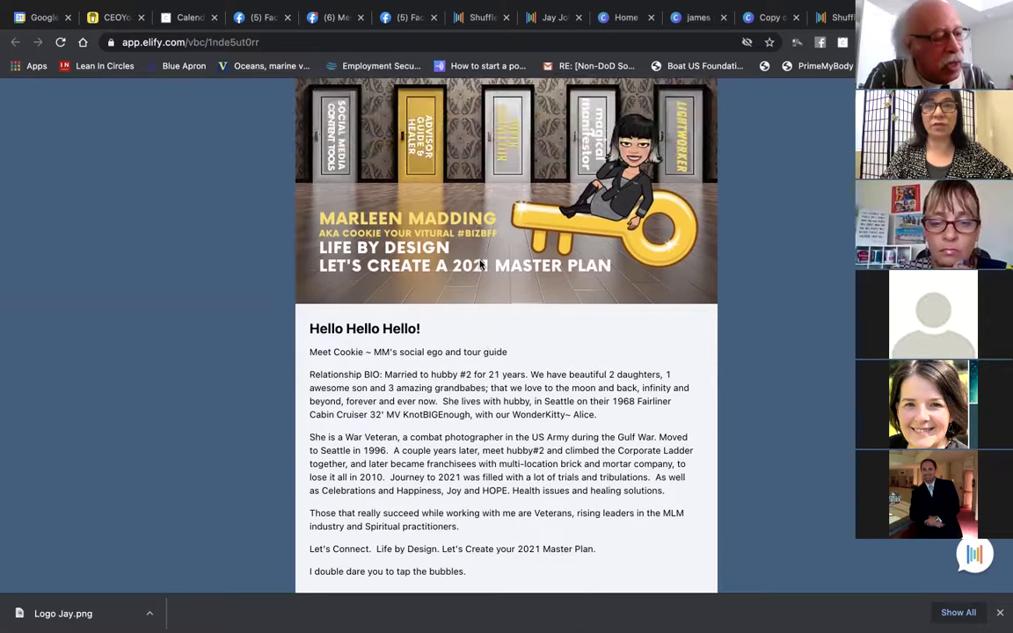
scroll(695, 198, "down", 3)
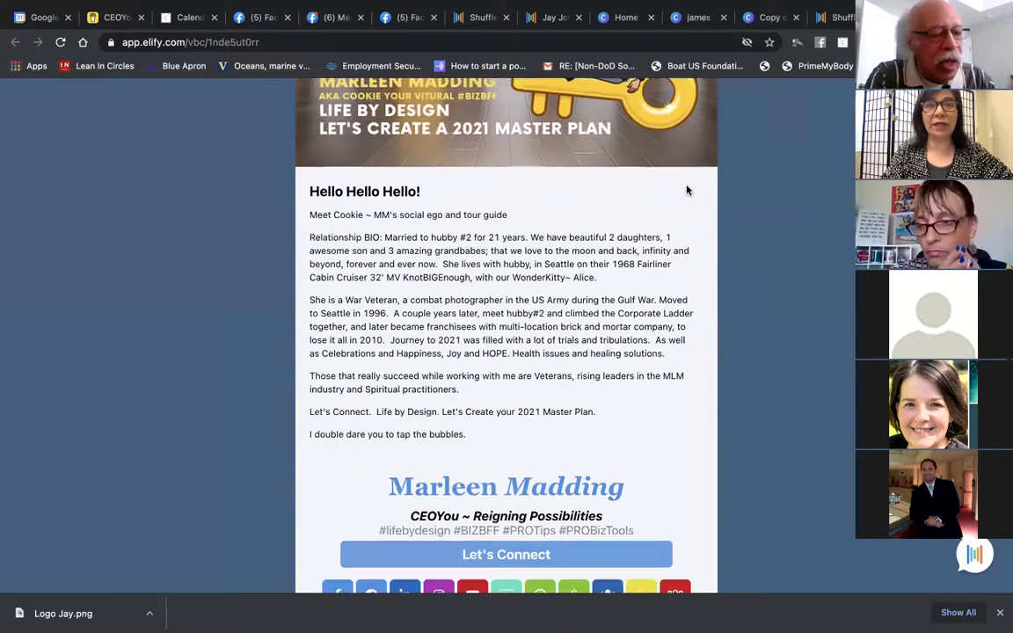
scroll(423, 230, "down", 2)
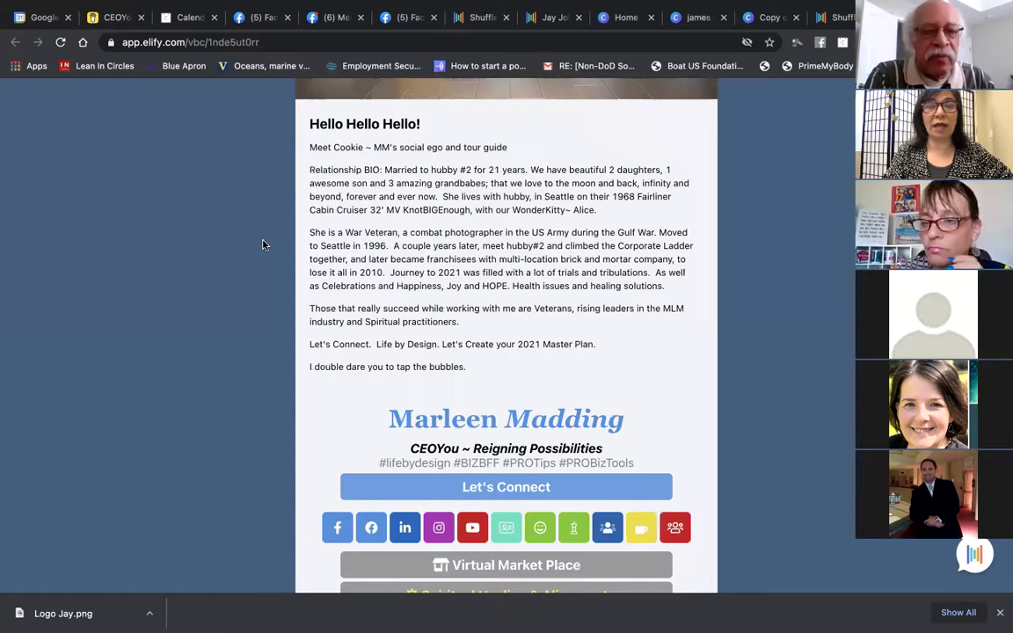
scroll(262, 245, "down", 3)
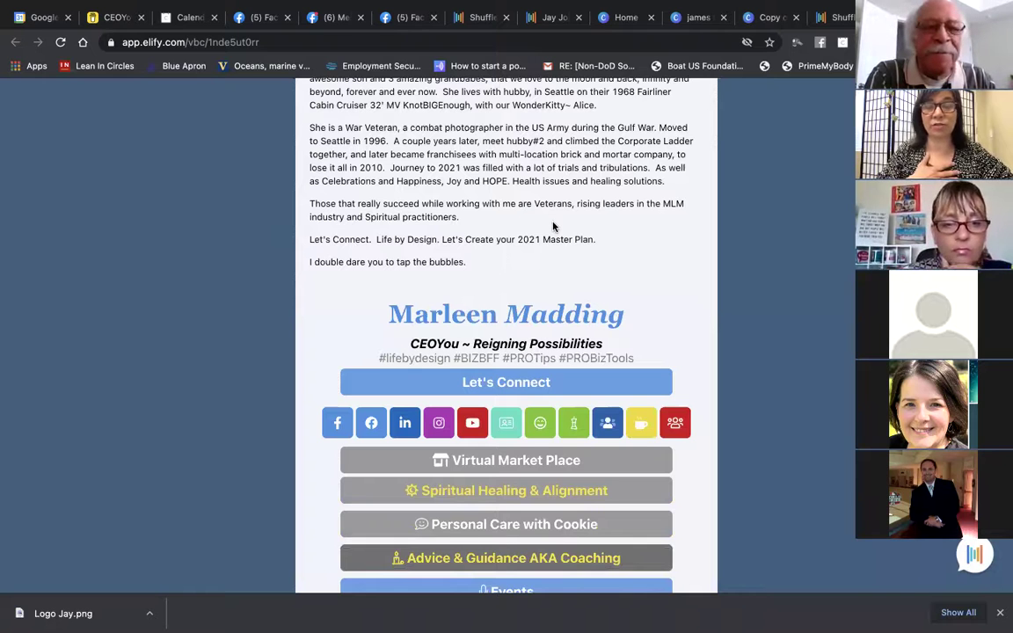
scroll(553, 227, "down", 2)
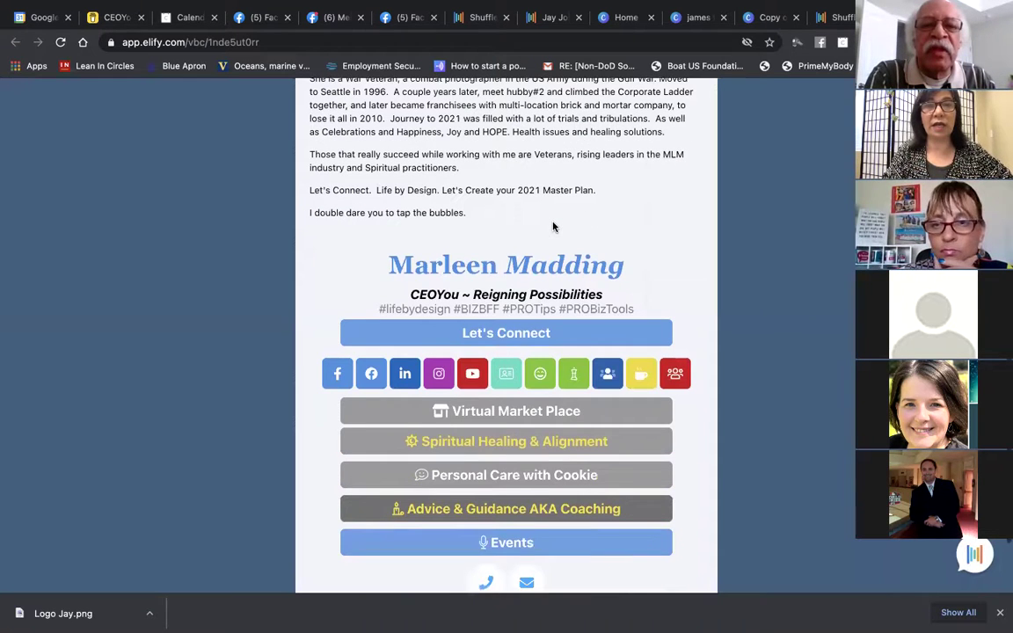
scroll(253, 258, "down", 3)
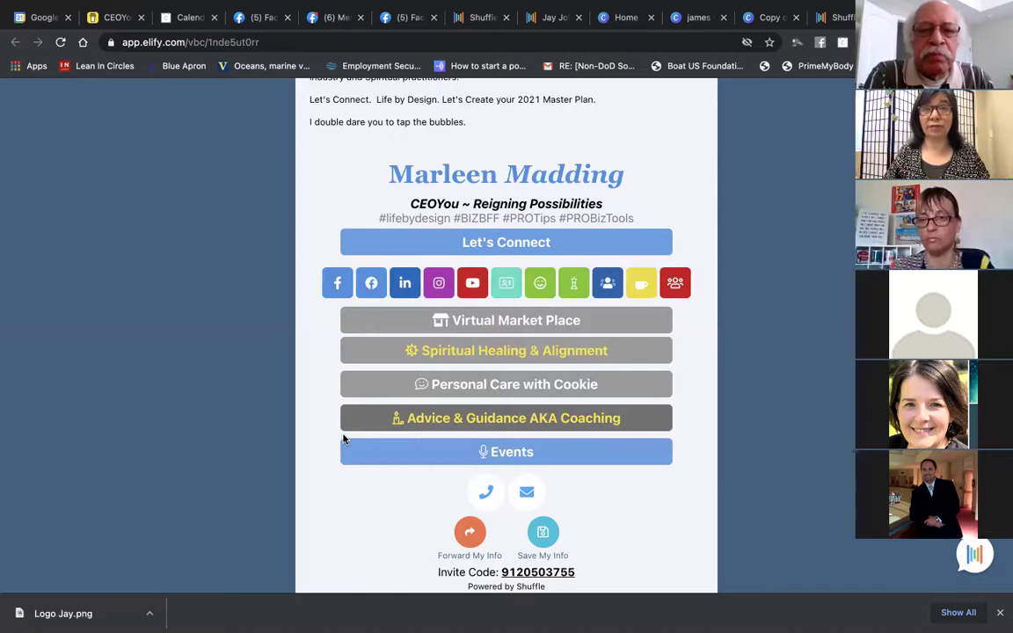
left_click(496, 322)
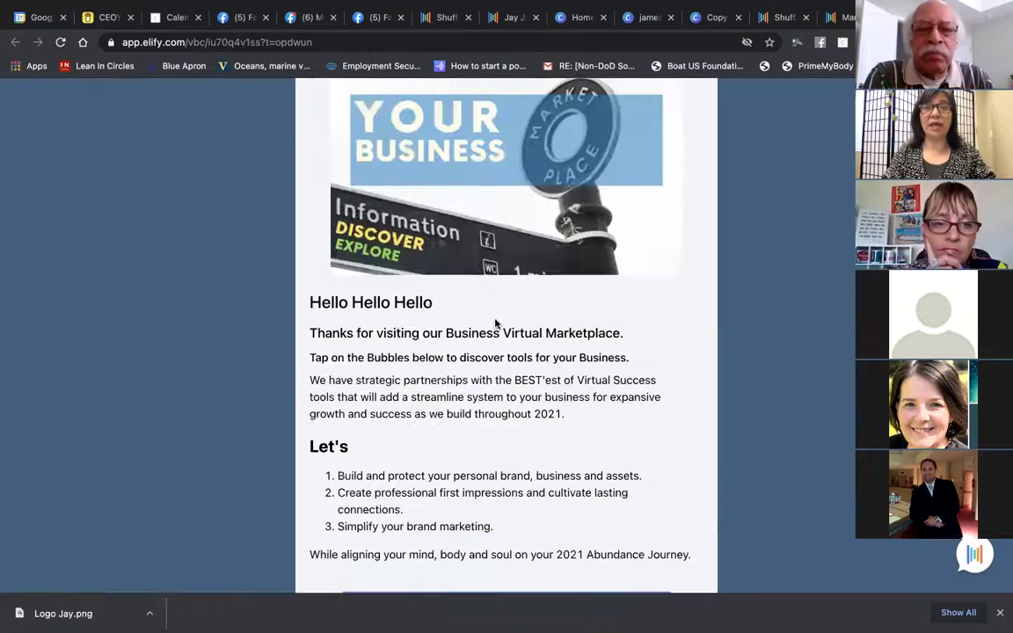
scroll(595, 286, "down", 2)
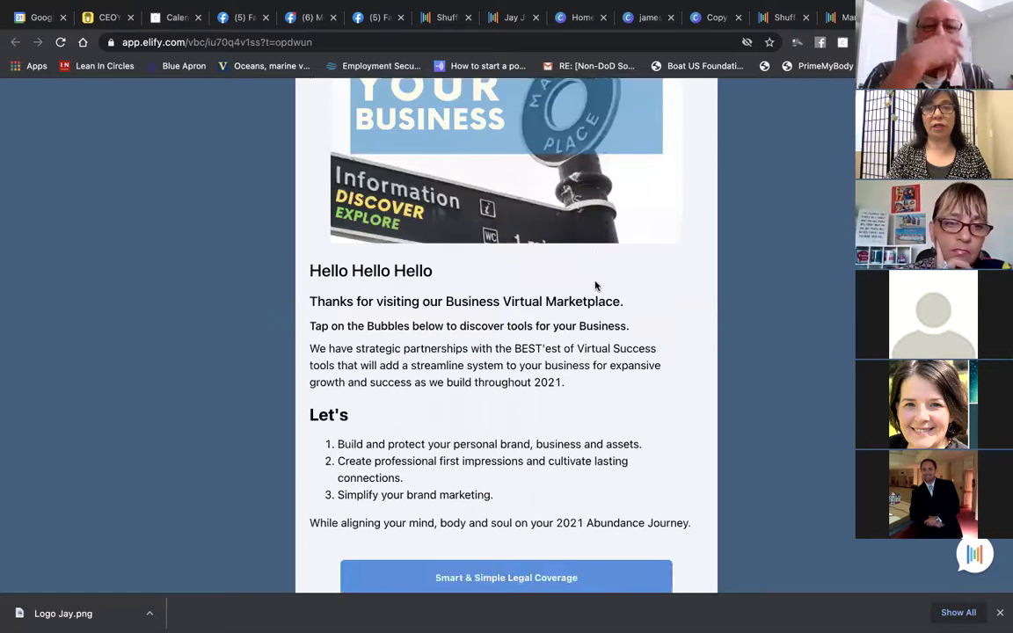
scroll(571, 245, "down", 3)
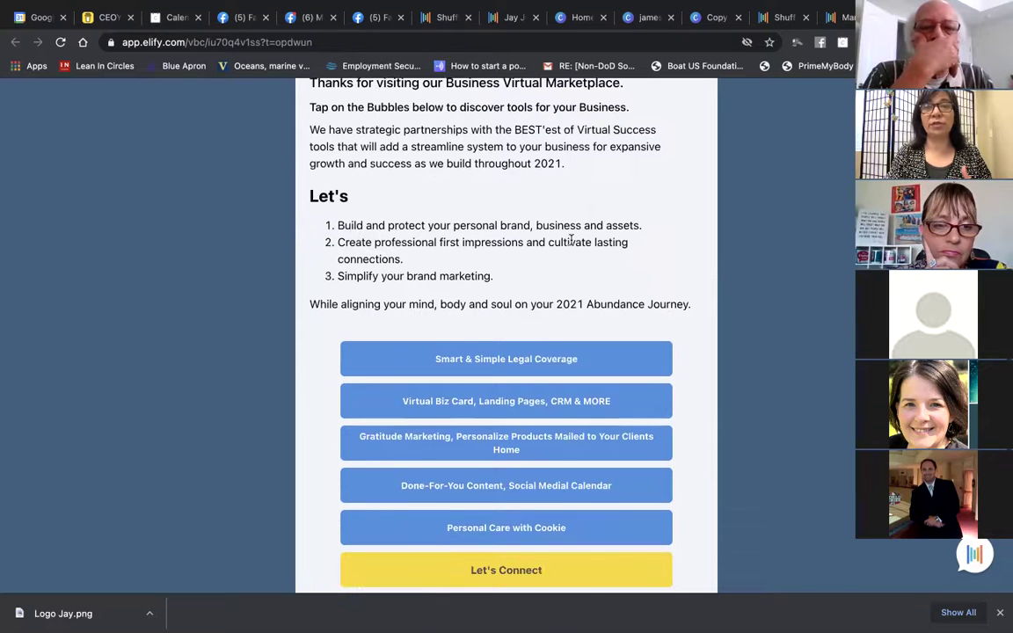
scroll(572, 244, "down", 2)
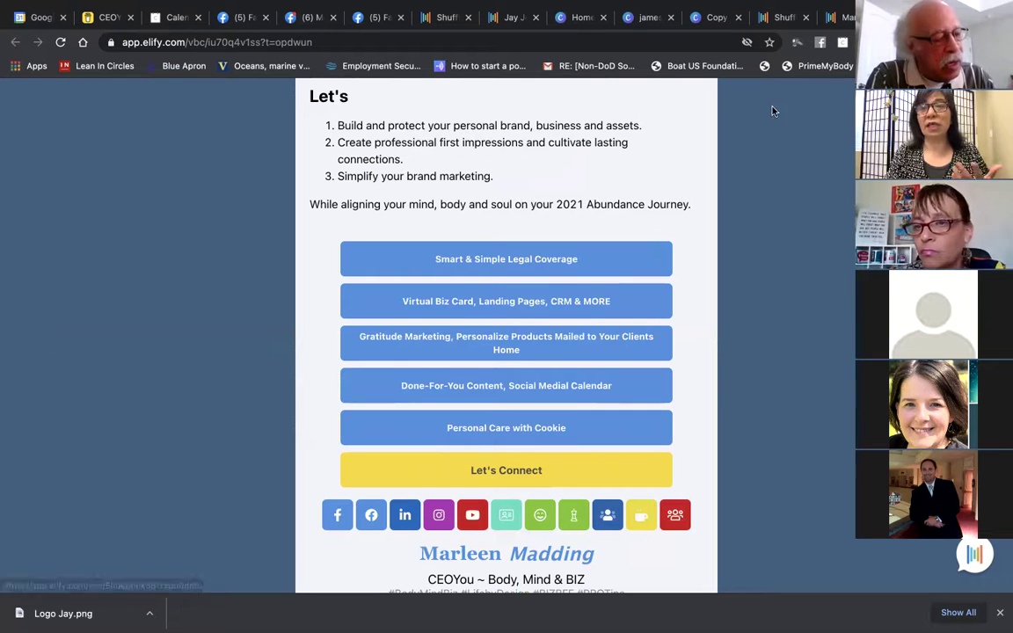
left_click(835, 18)
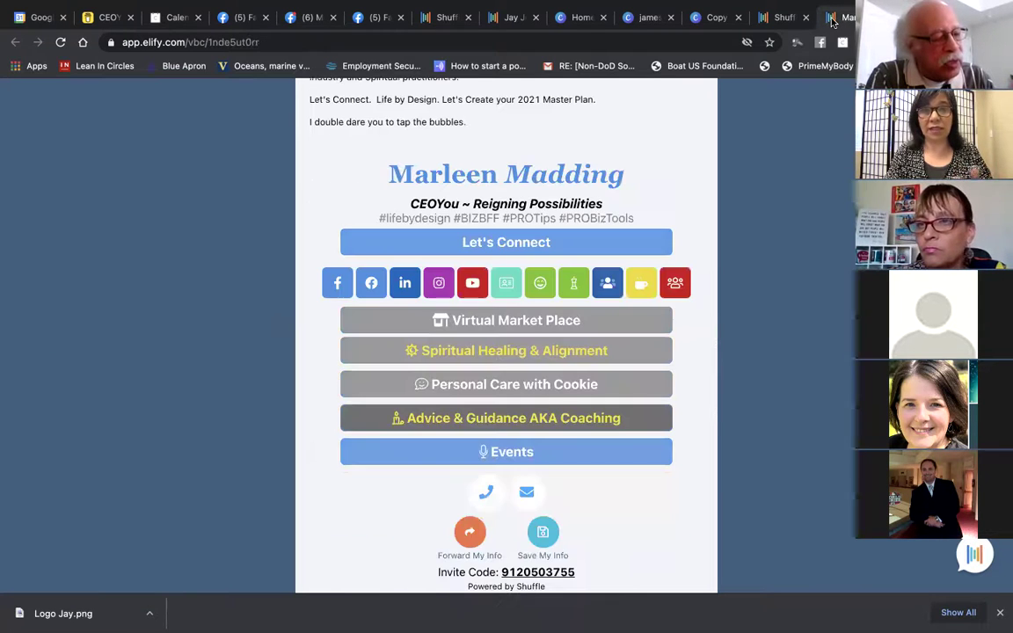
scroll(569, 371, "up", 5)
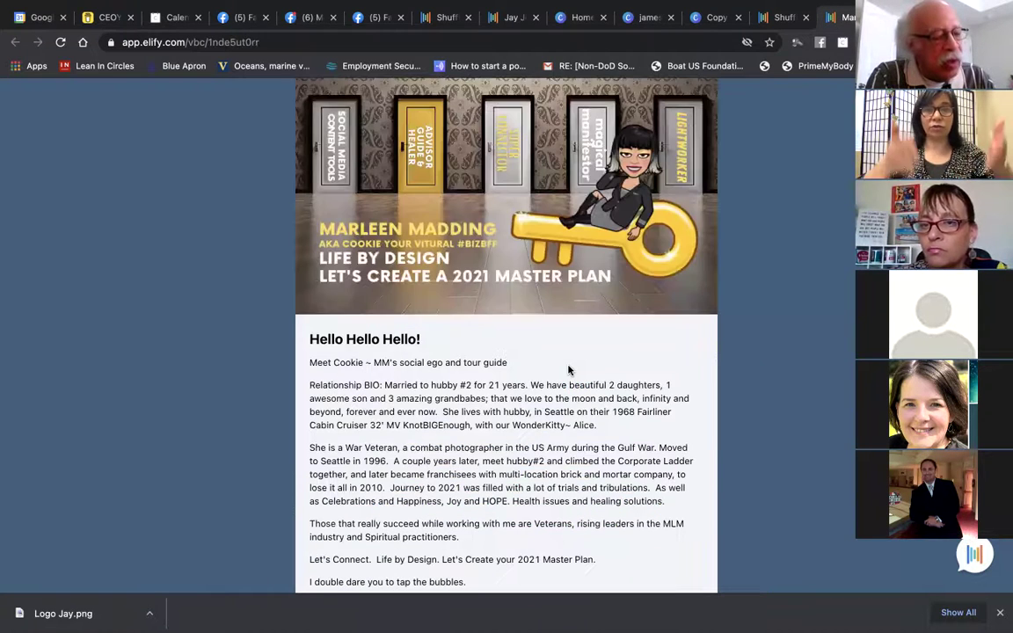
scroll(569, 370, "down", 3)
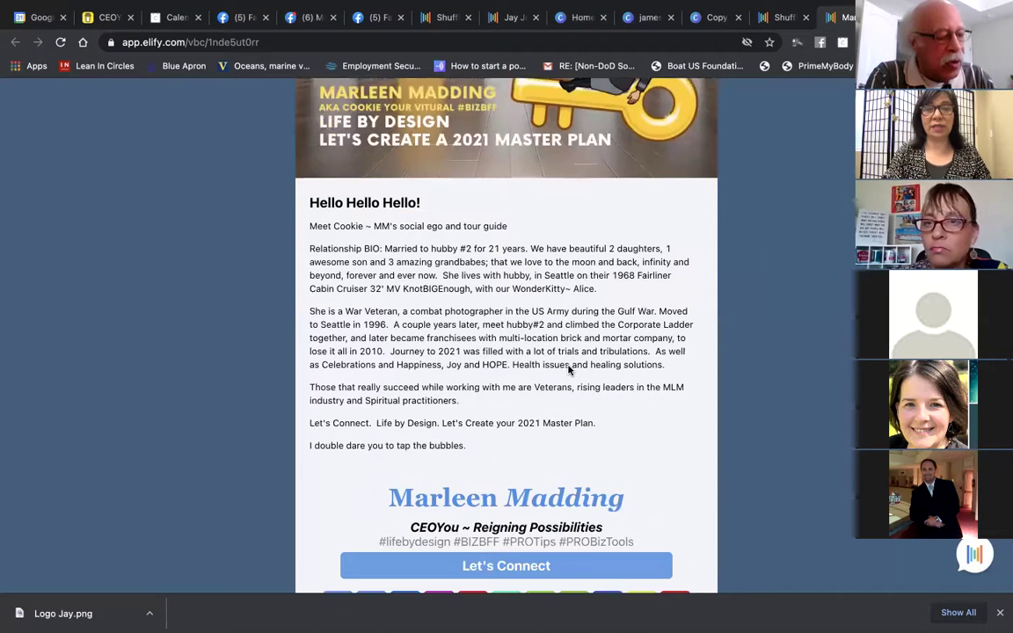
scroll(569, 370, "down", 1)
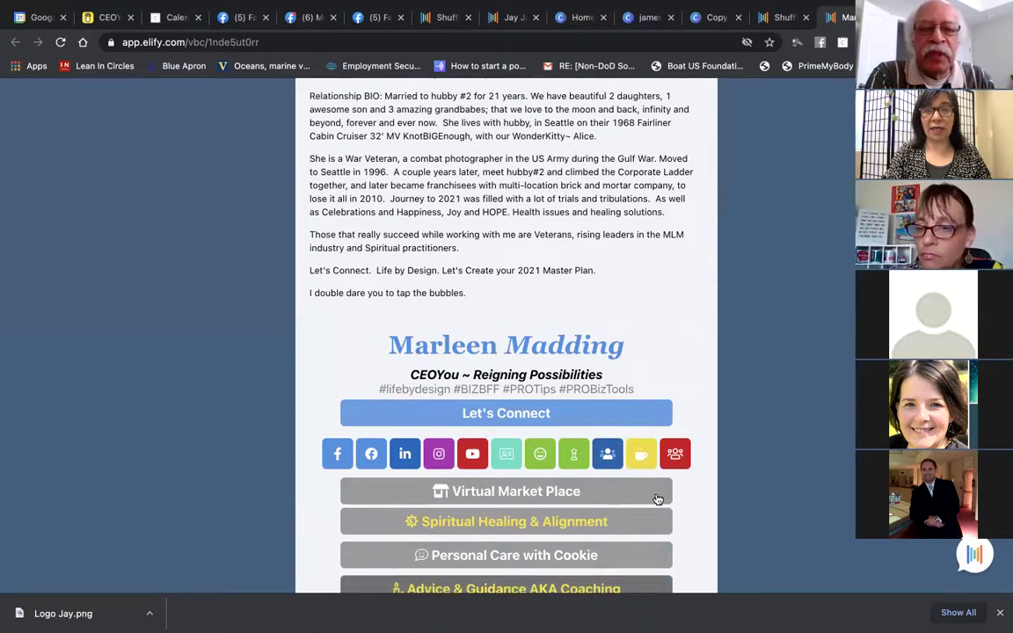
scroll(658, 499, "down", 1)
scroll(658, 499, "down", 2)
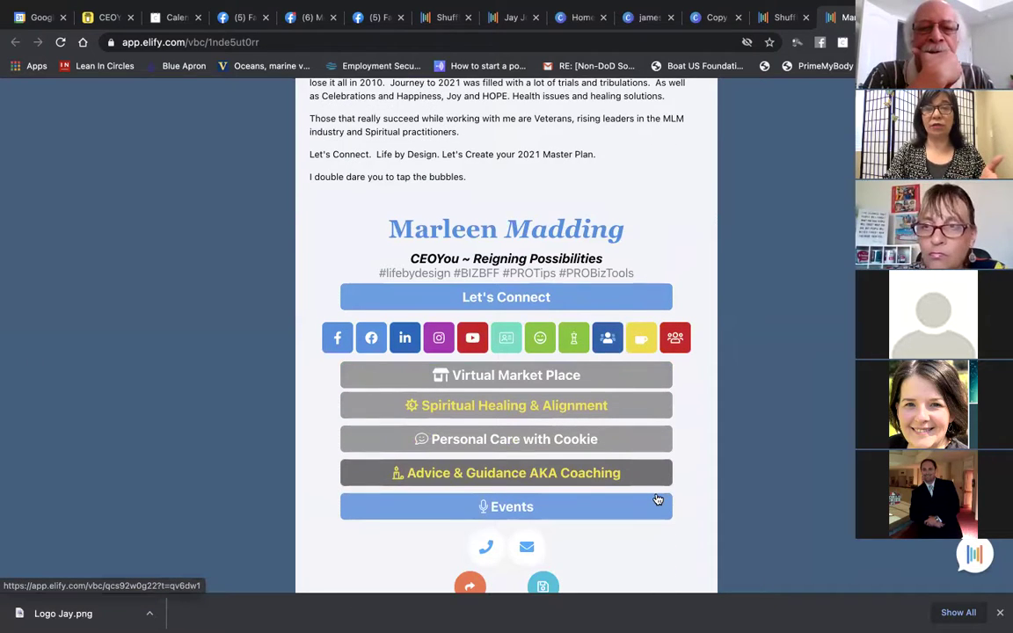
scroll(657, 499, "down", 1)
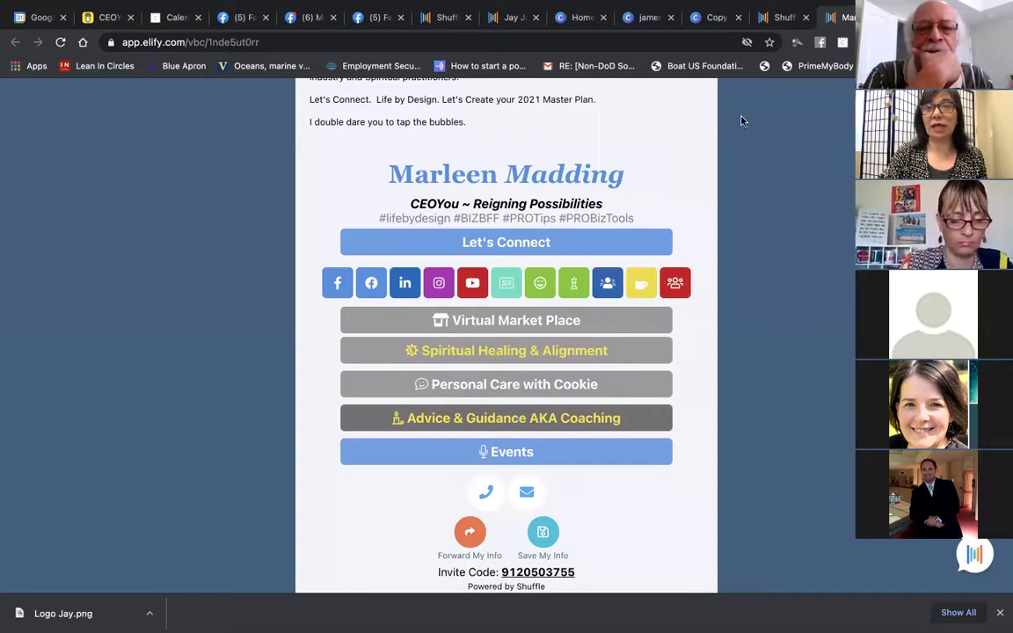
Step: Reload the PoppaJay public card page, then close that preview tab
left_click(449, 17)
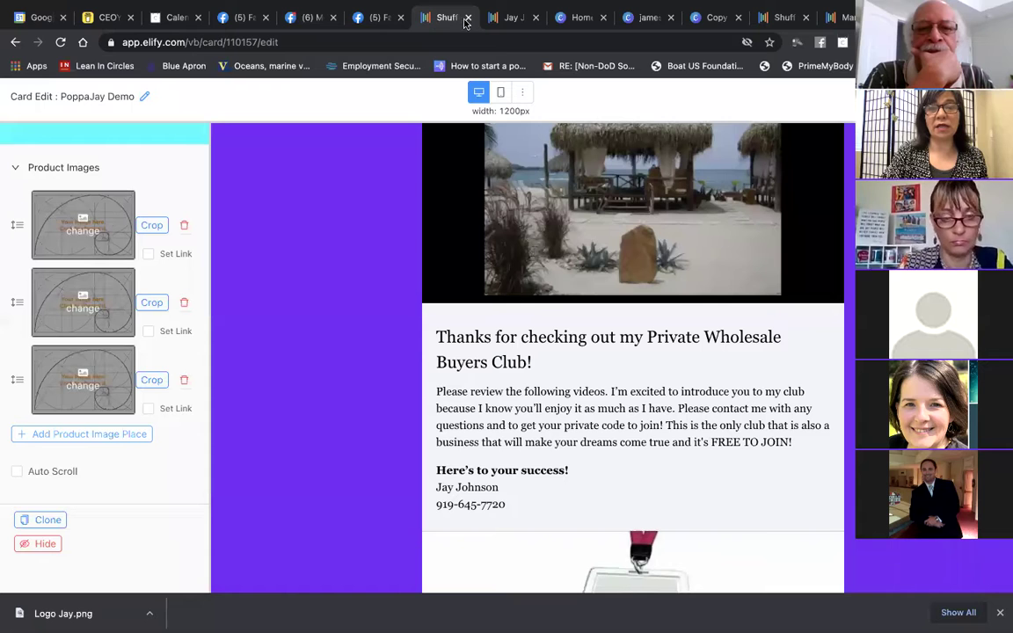
left_click(512, 18)
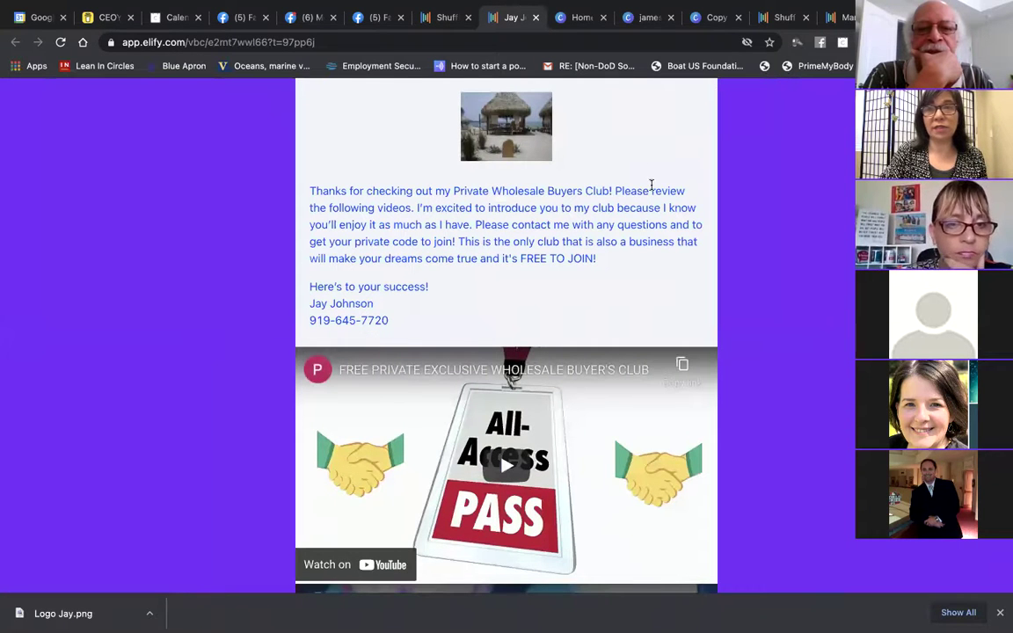
left_click(60, 42)
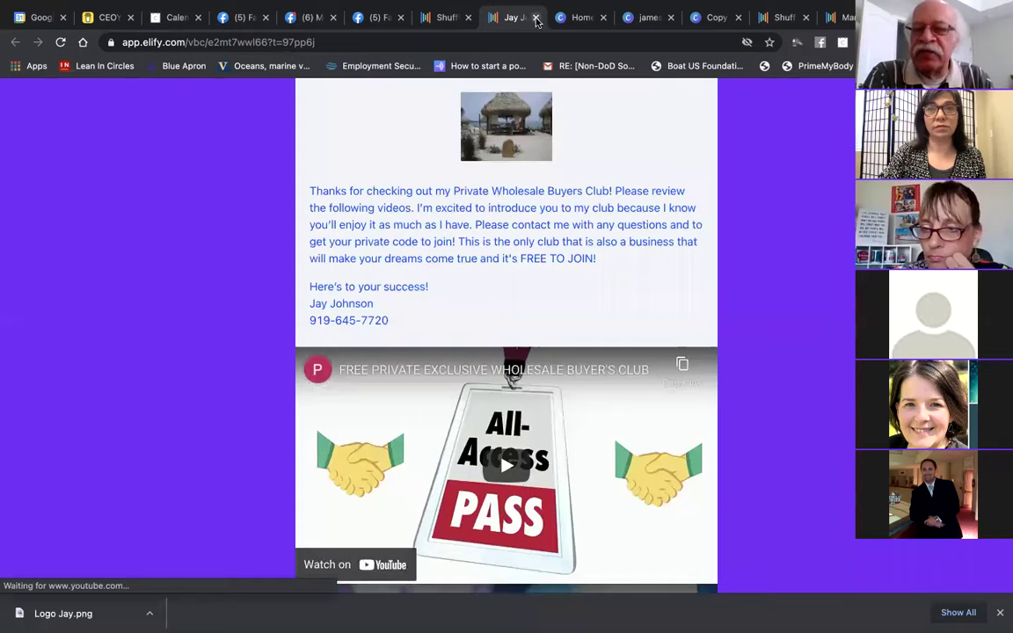
left_click(536, 22)
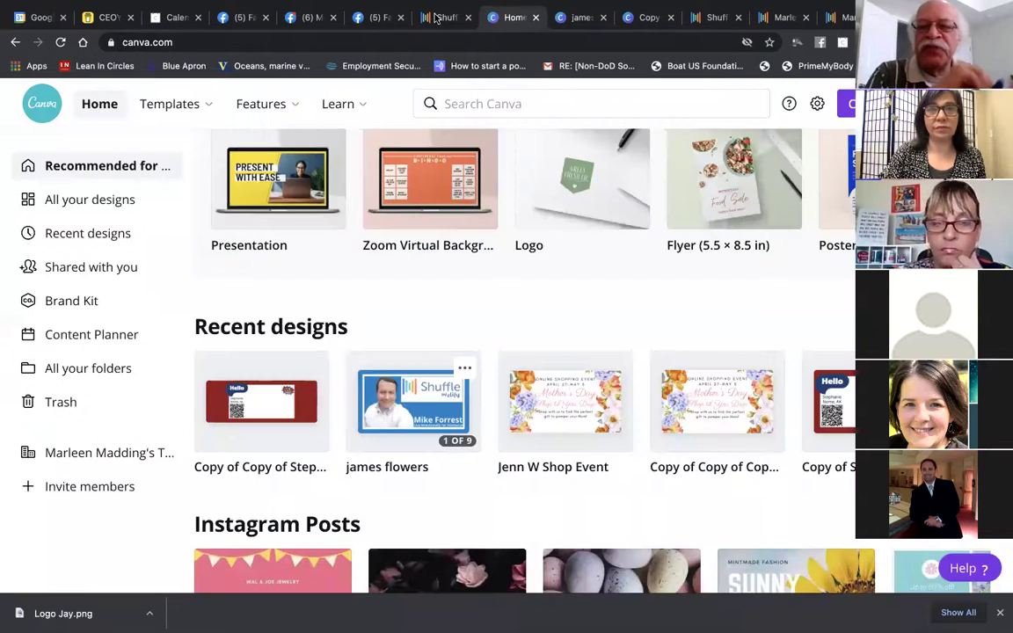
Step: Move through the editor and Cards tabs to the CEOYou card and scroll its layout
left_click(431, 19)
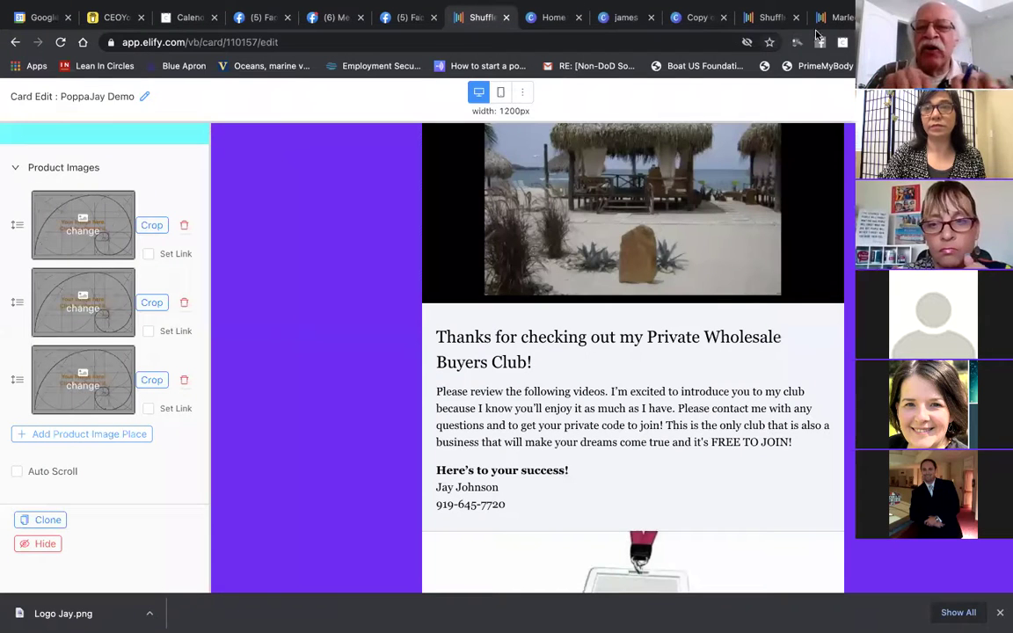
left_click(776, 18)
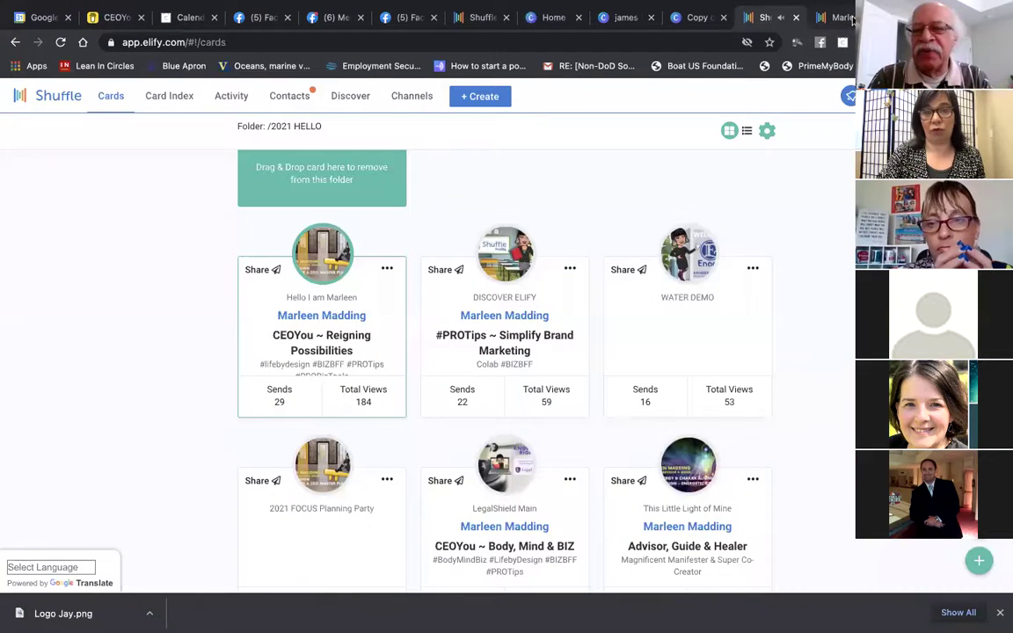
left_click(842, 18)
scroll(627, 211, "up", 5)
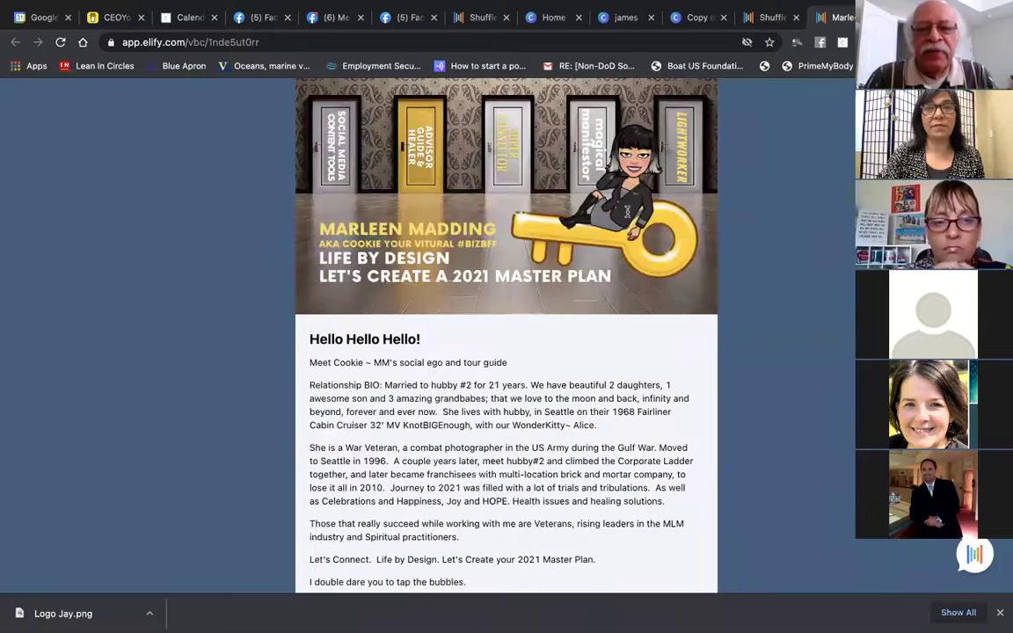
scroll(510, 299, "down", 5)
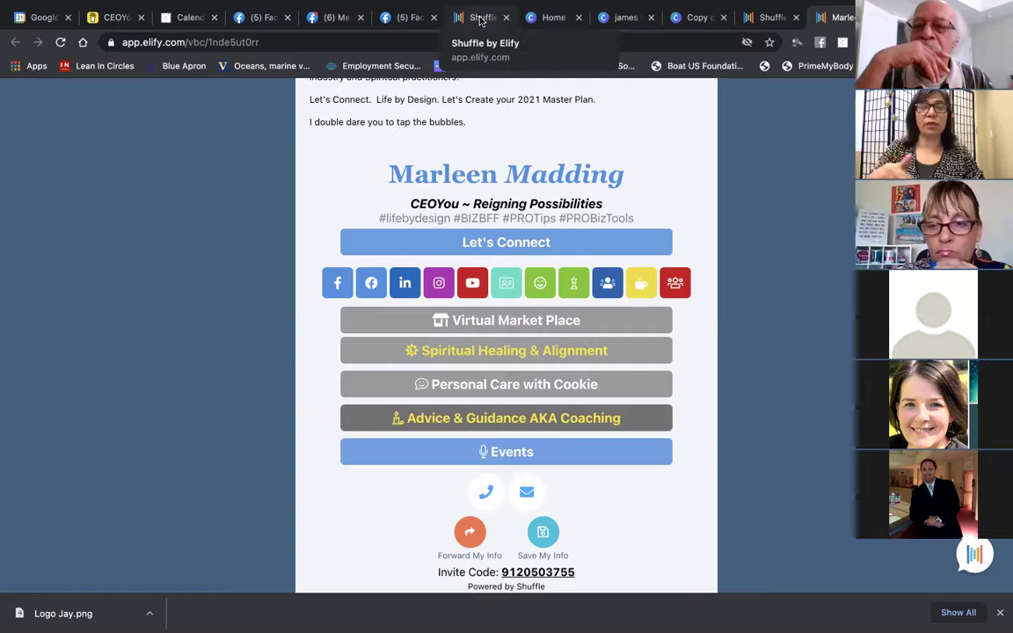
Step: Search the Photo Library for 'toothb' and set the teal toothbrush photo as the first product image
left_click(481, 17)
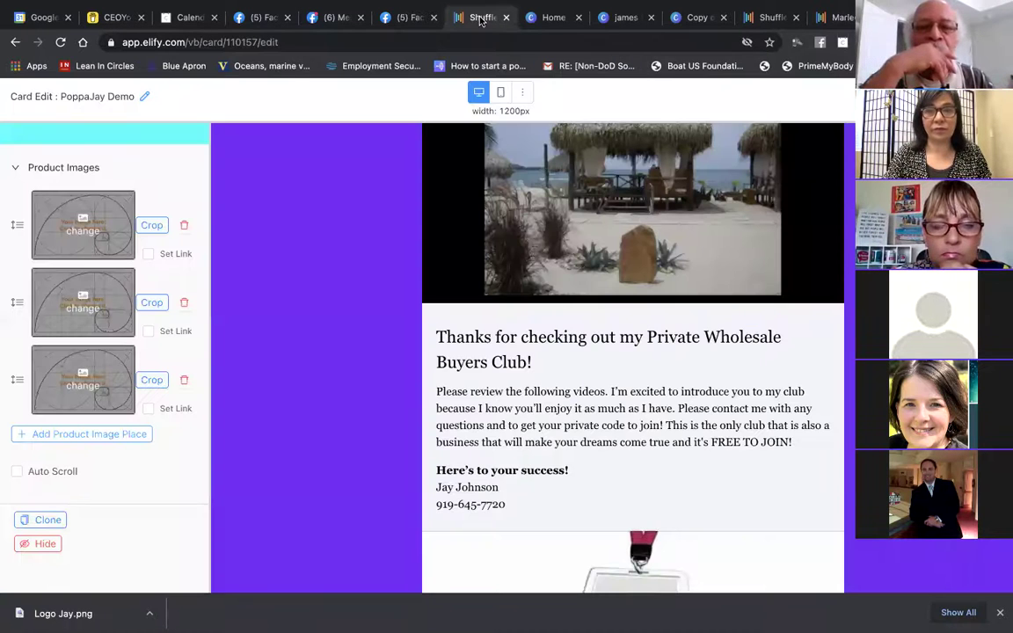
scroll(448, 286, "down", 2)
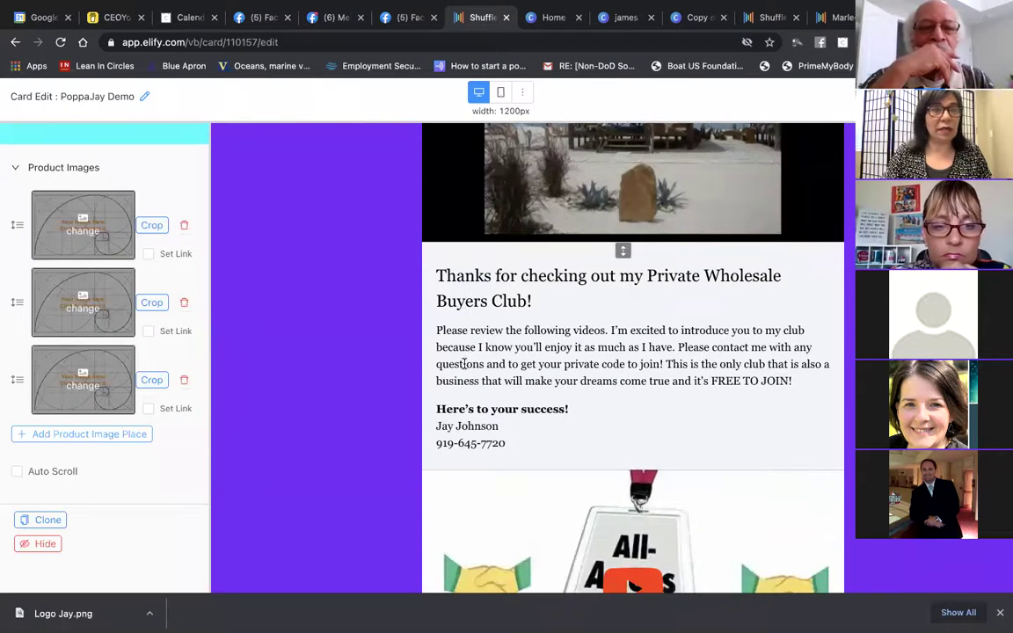
left_click(80, 226)
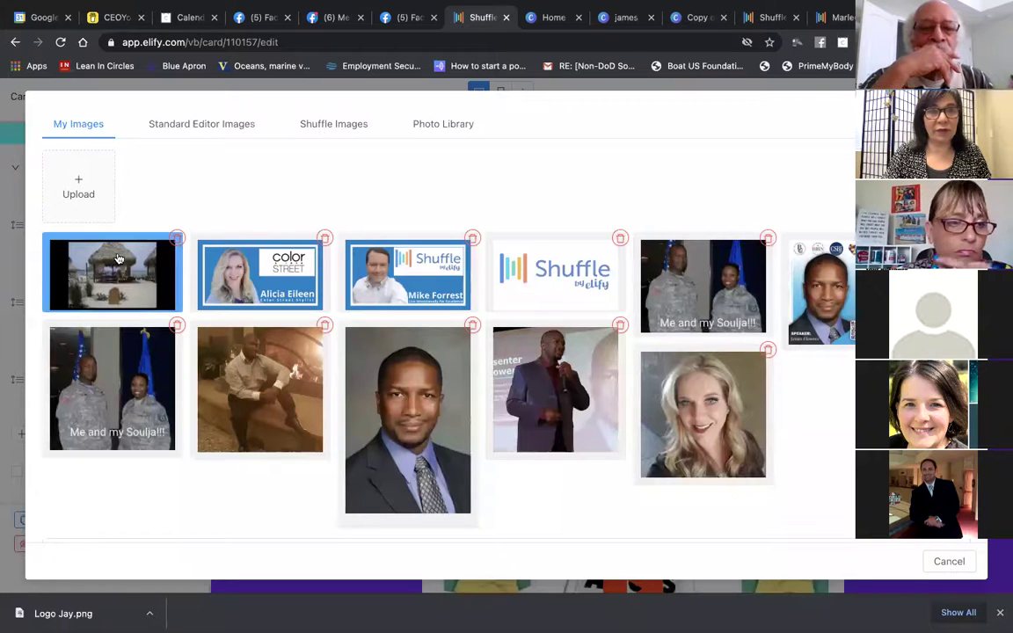
scroll(405, 422, "down", 1)
left_click(508, 515)
scroll(509, 517, "down", 3)
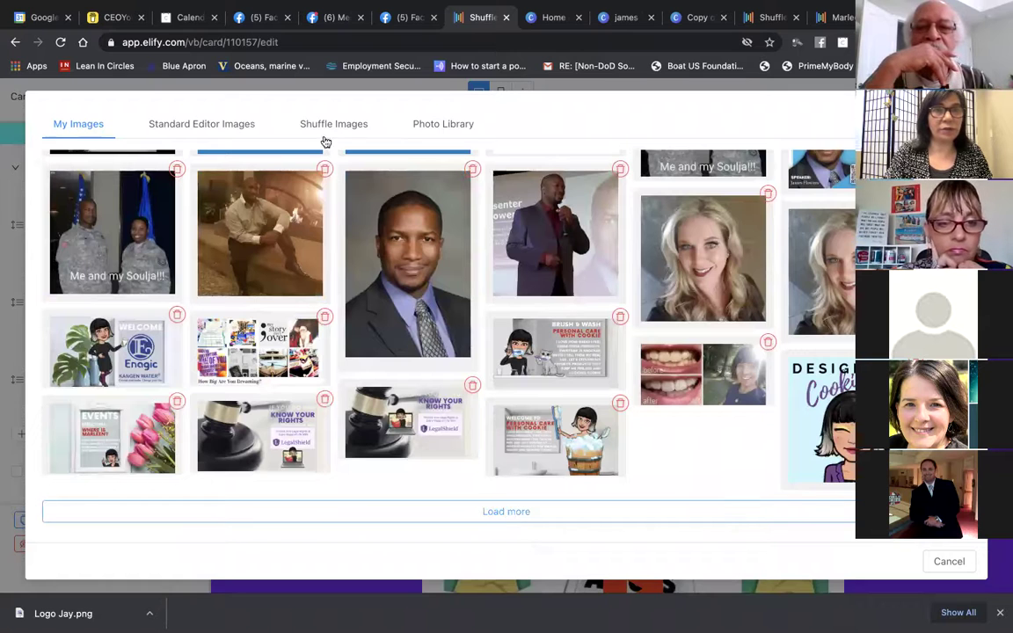
left_click(440, 125)
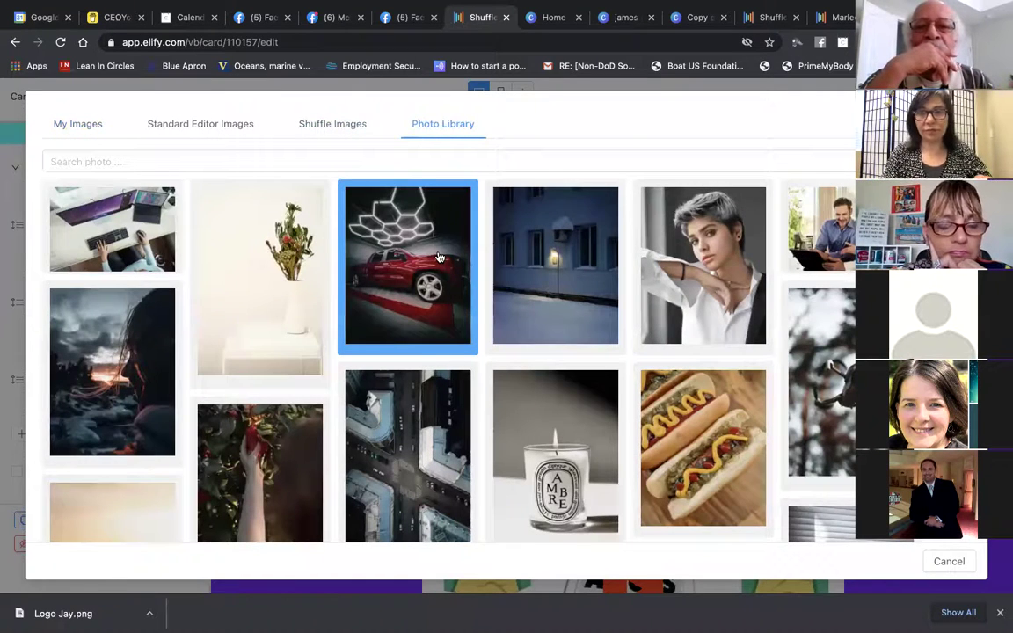
scroll(440, 257, "down", 3)
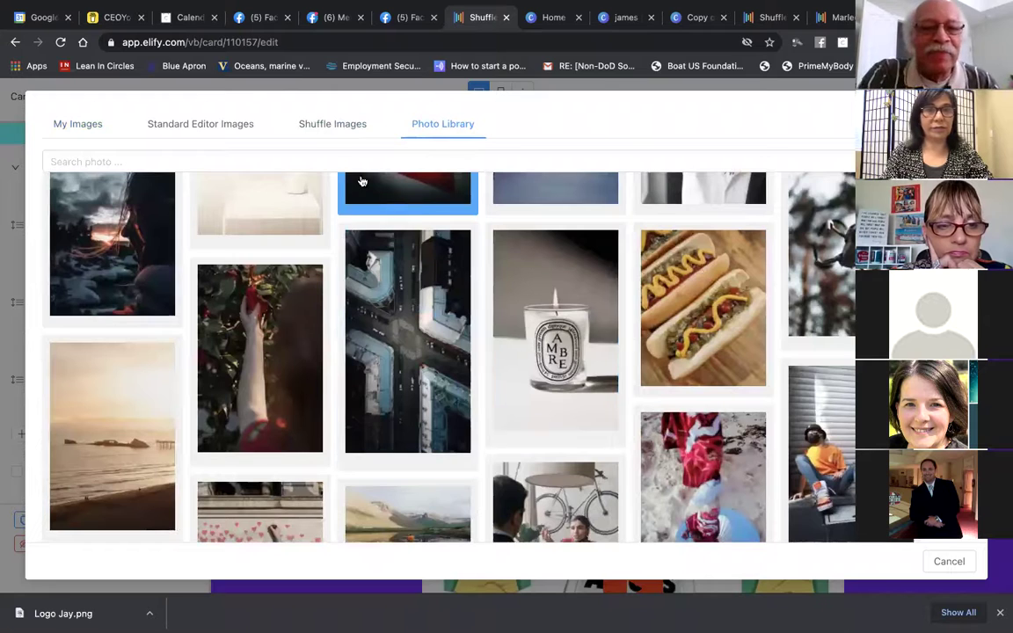
scroll(361, 181, "up", 3)
left_click(264, 160)
type("too")
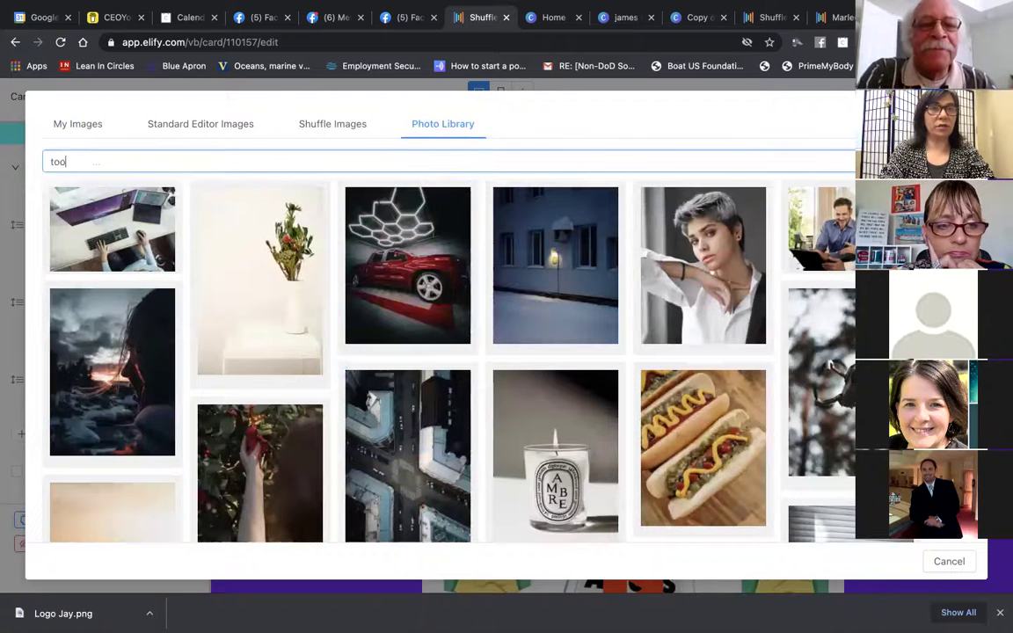
type("thbrush")
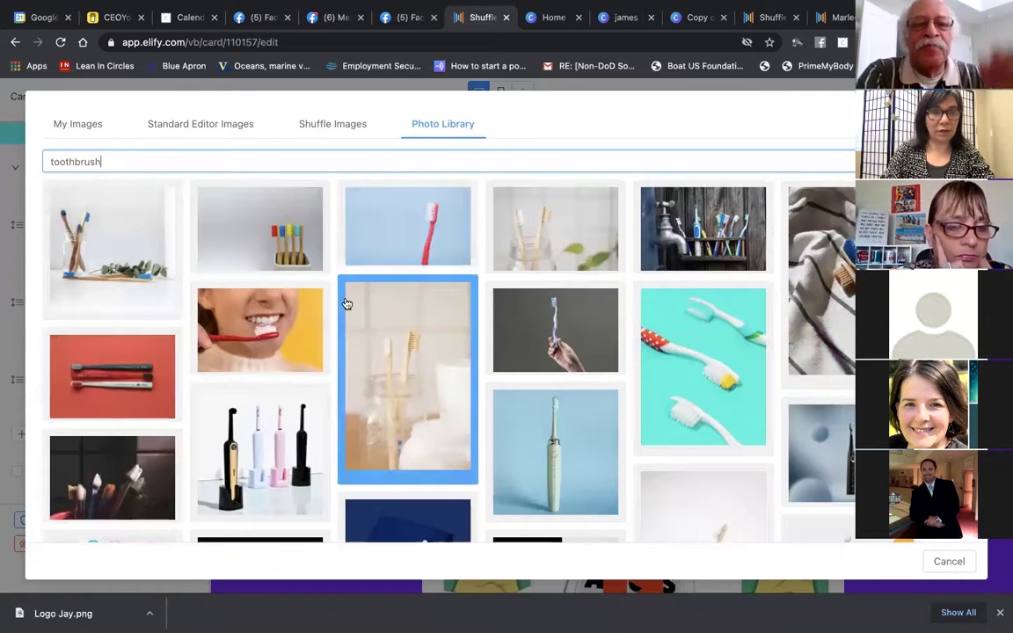
left_click(665, 356)
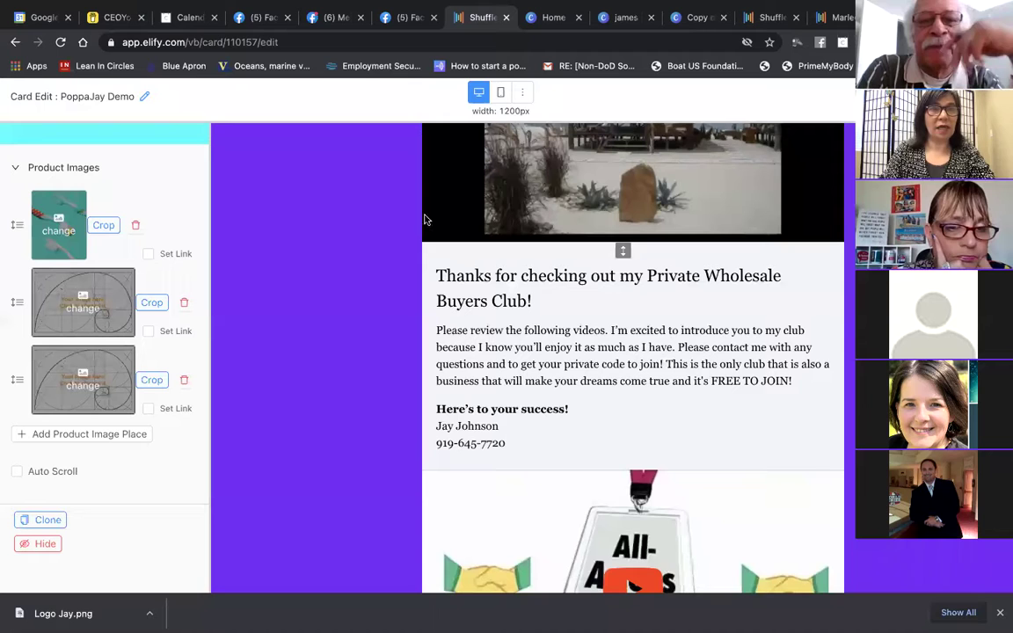
Step: Enable Set Link on the first product image, opening in a new tab, with the Link field ready
left_click(149, 254)
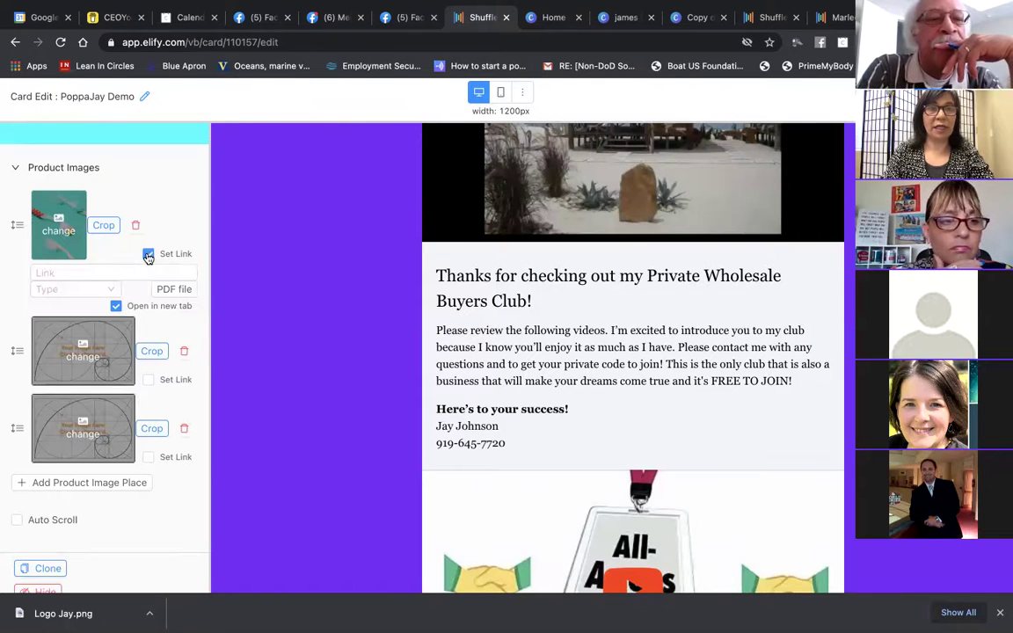
left_click(92, 273)
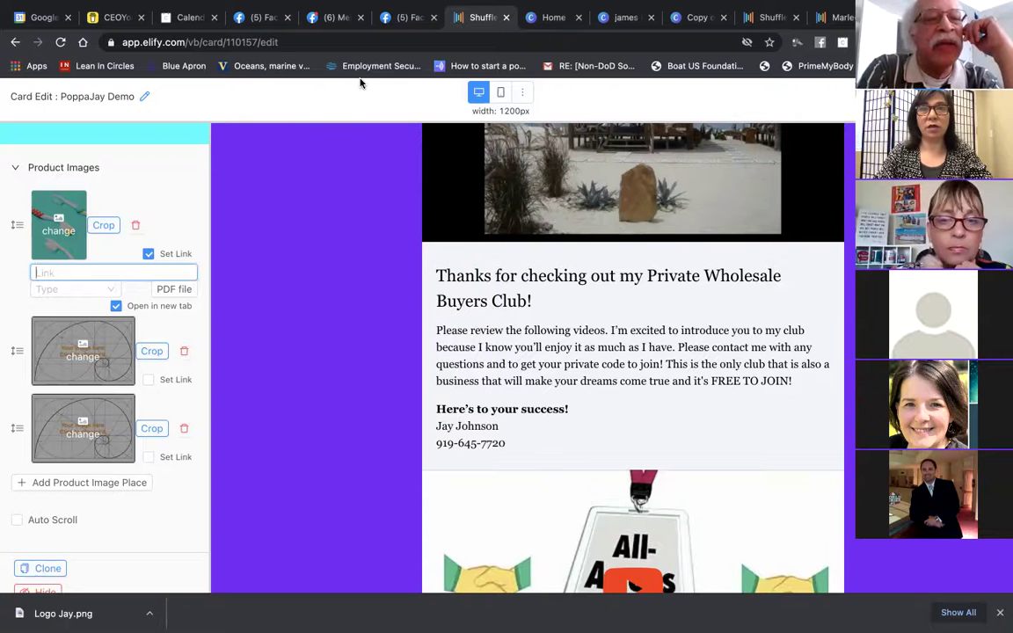
scroll(615, 255, "down", 10)
scroll(607, 290, "up", 10)
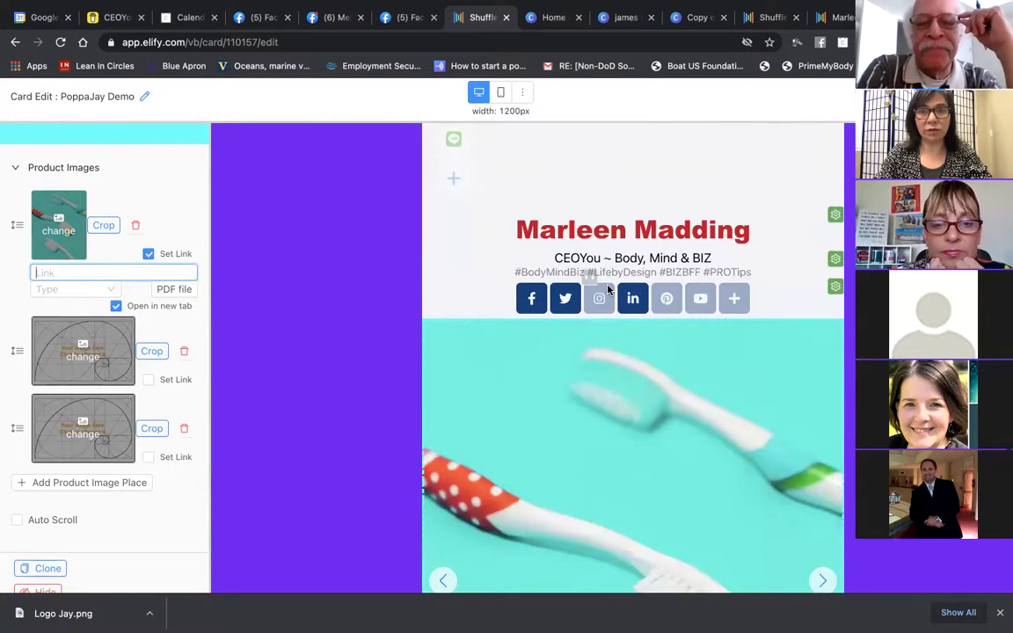
scroll(607, 291, "down", 10)
scroll(621, 267, "up", 8)
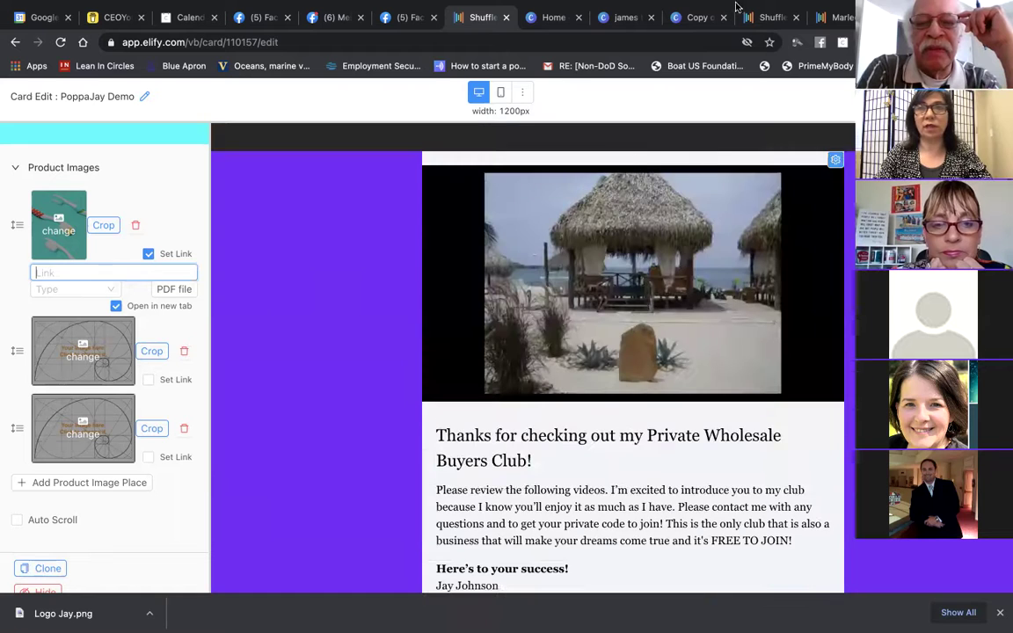
Step: Load atomy.com/us/, the Atomy US home page, in a new browser tab
key("super+t")
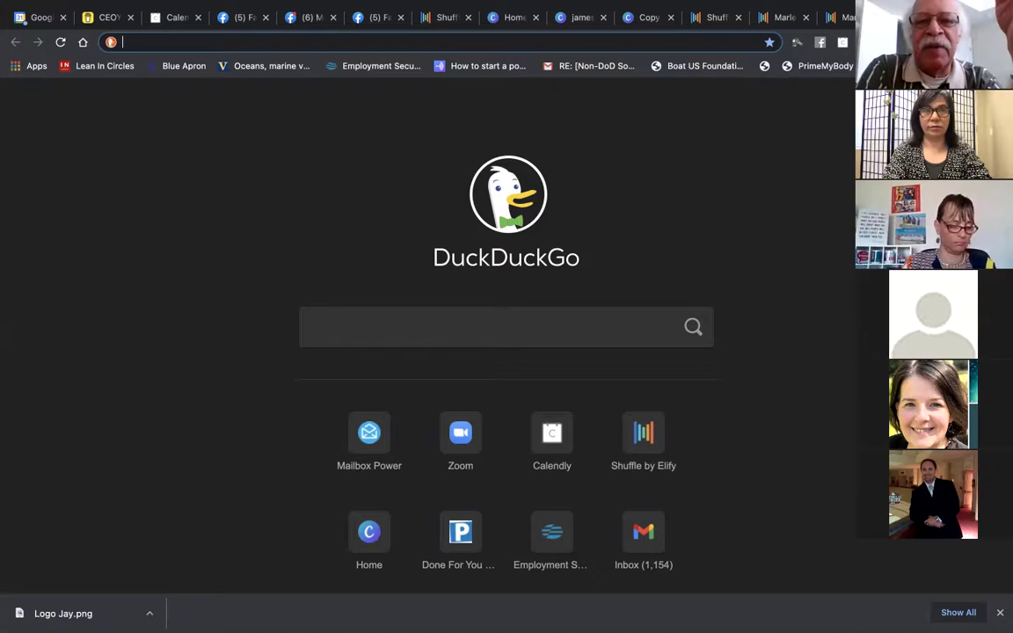
type("ad")
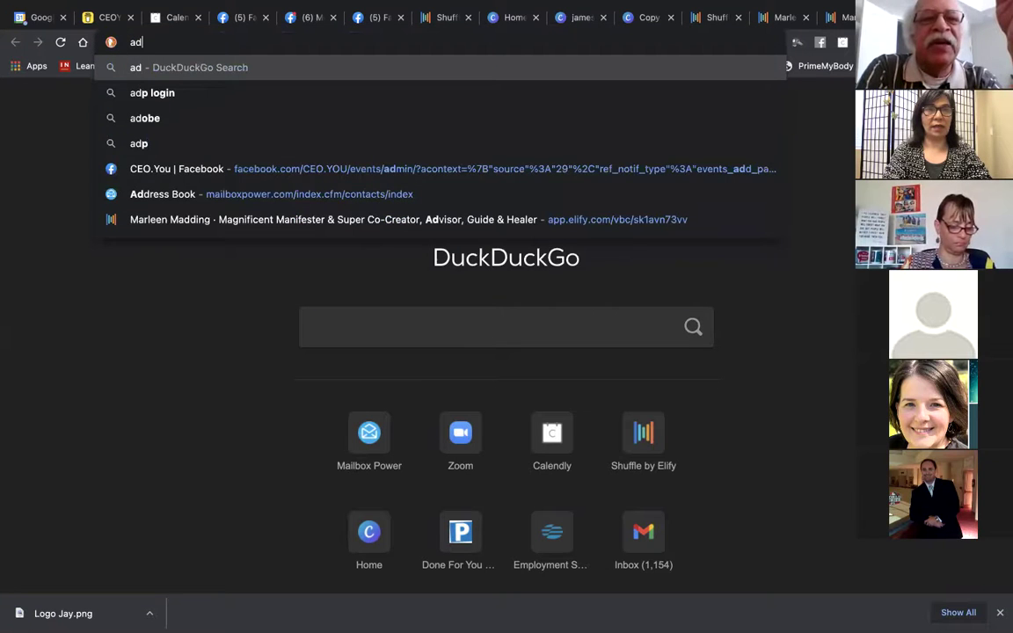
key("BackSpace")
type("tomy.com")
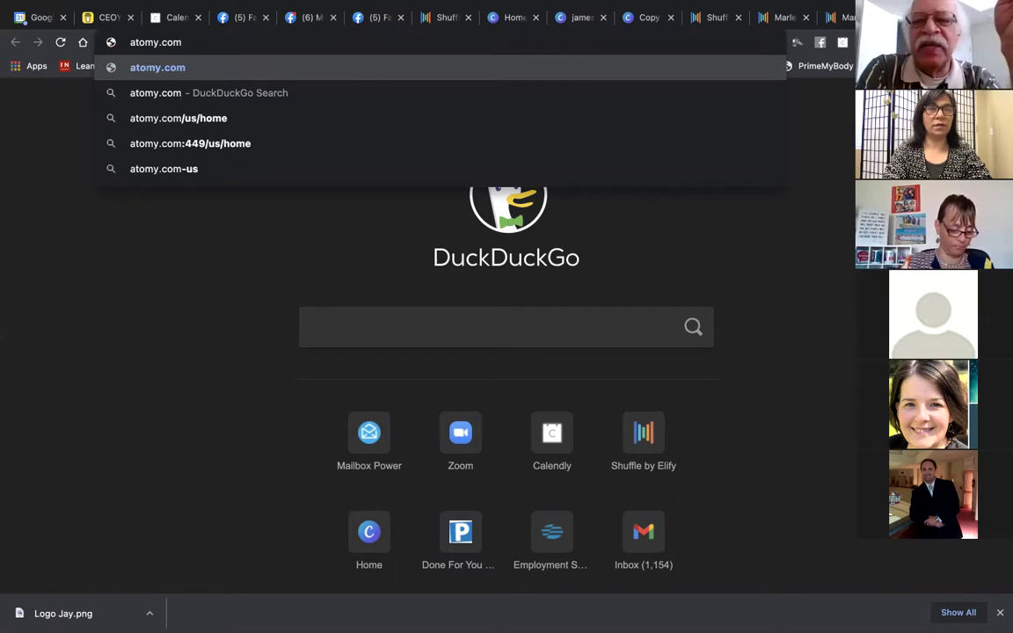
type("/us")
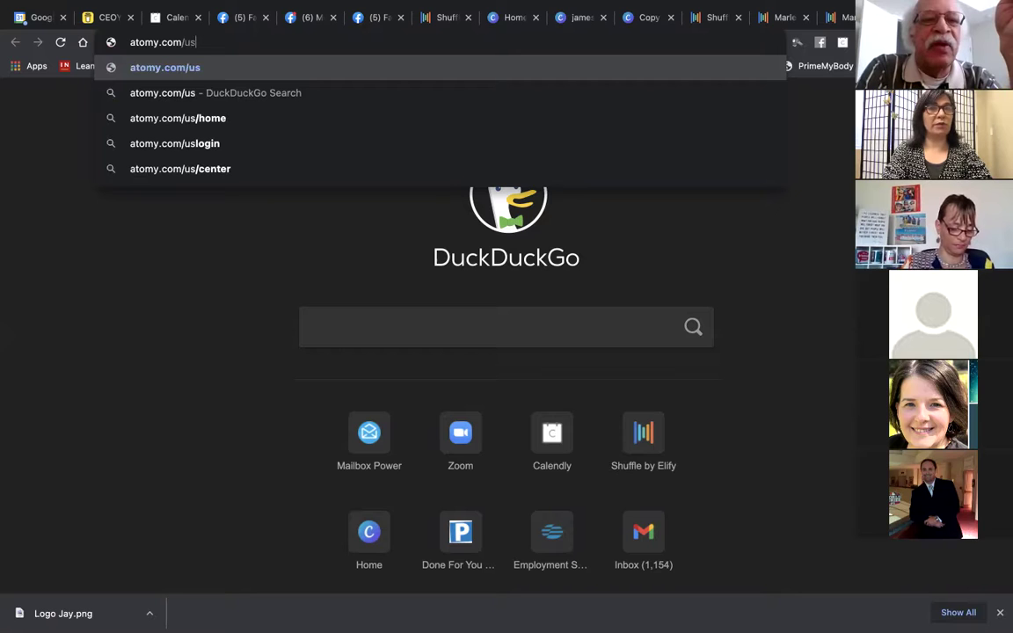
type("/")
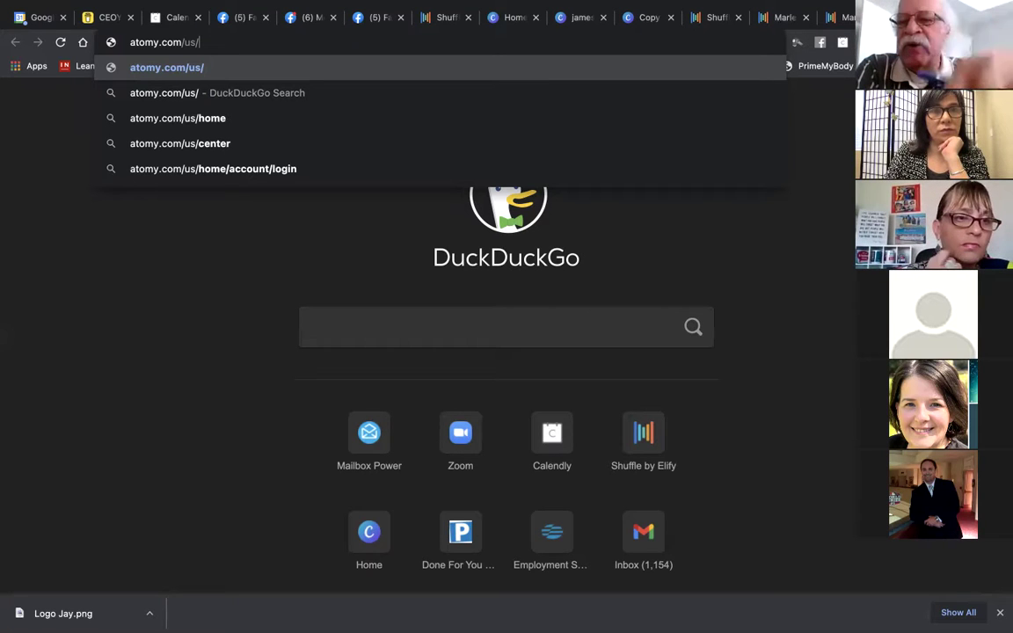
key("Return")
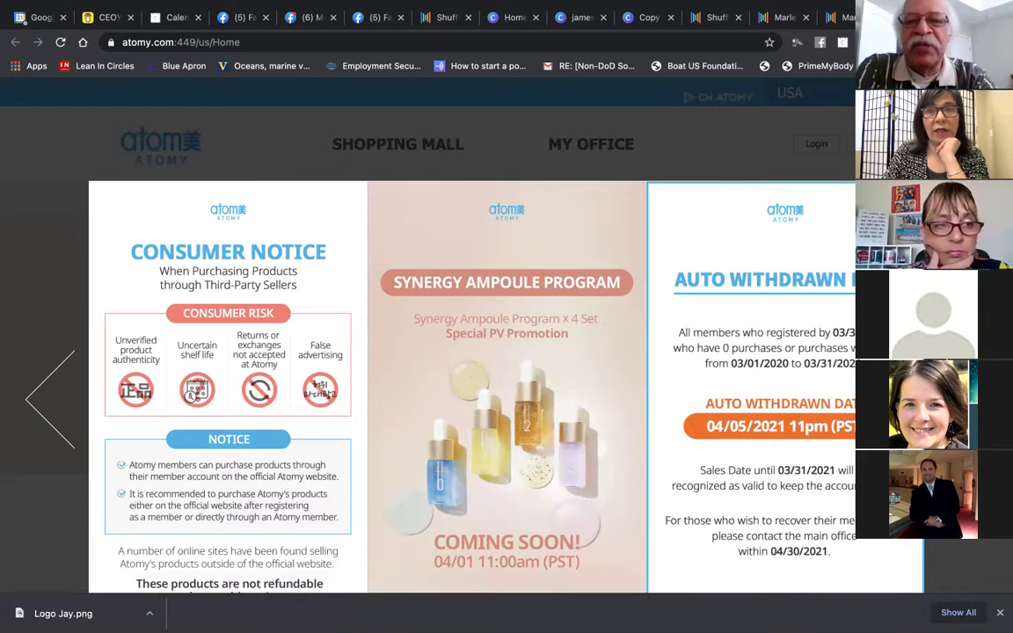
Step: Scroll through the Atomy website page
scroll(440, 123, "down", 1)
scroll(440, 123, "up", 1)
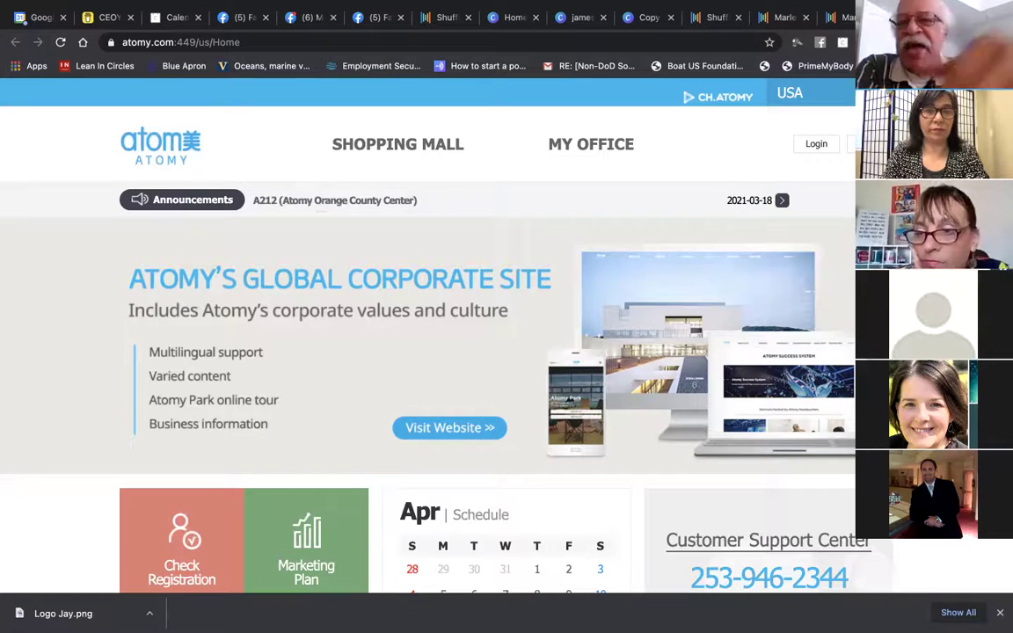
scroll(427, 334, "down", 1)
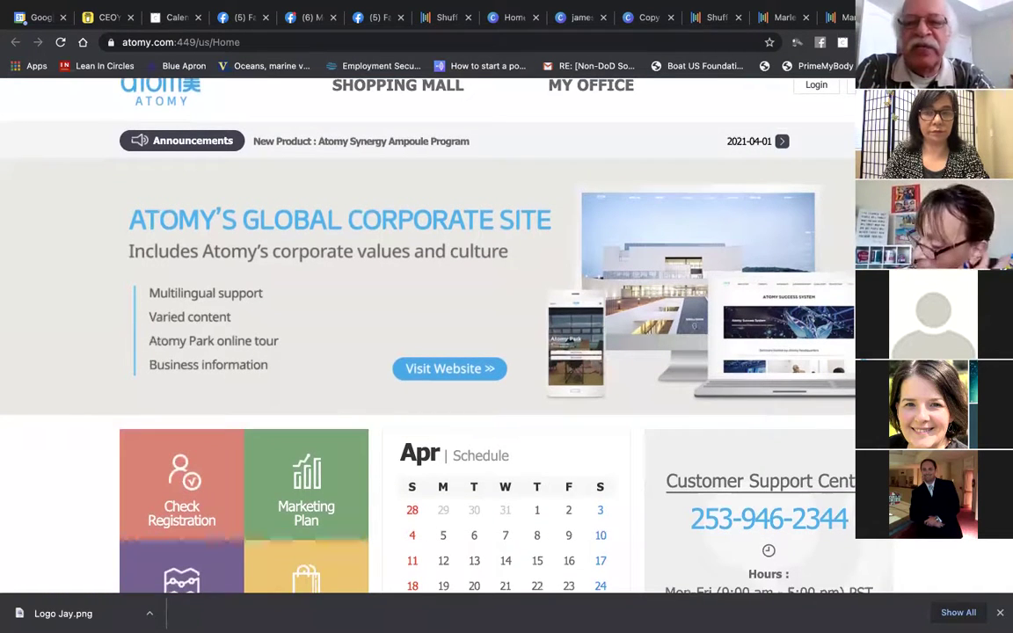
scroll(427, 334, "down", 3)
scroll(427, 334, "down", 1)
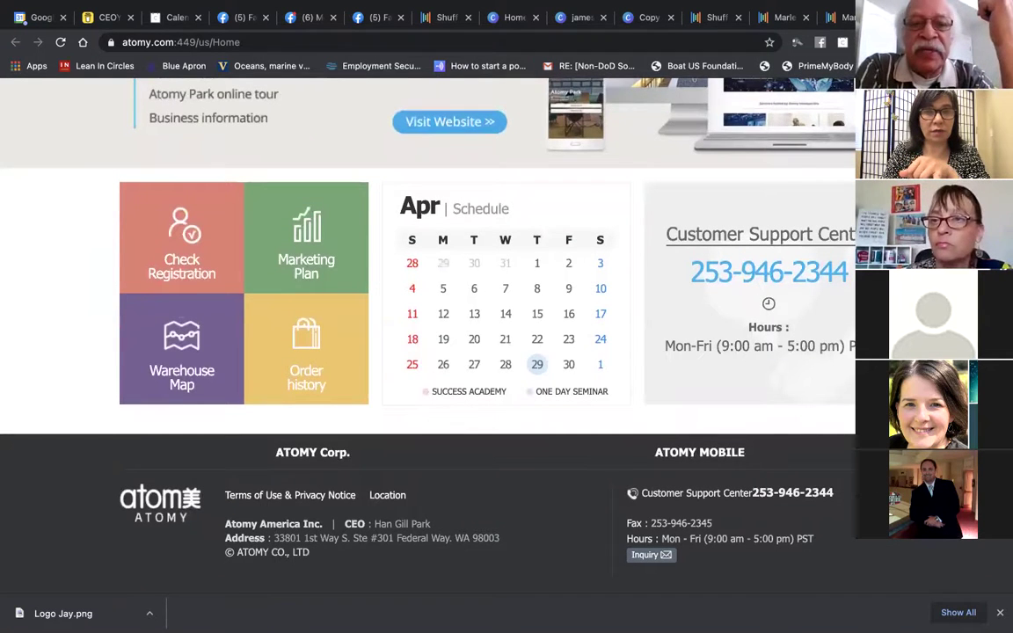
scroll(428, 334, "up", 5)
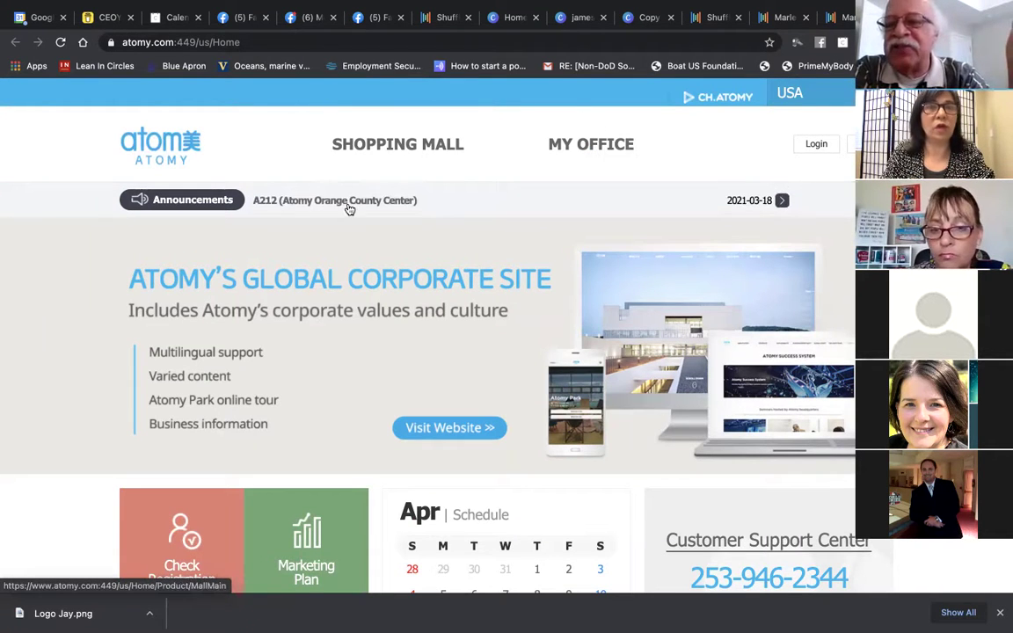
scroll(350, 213, "down", 1)
scroll(350, 213, "down", 2)
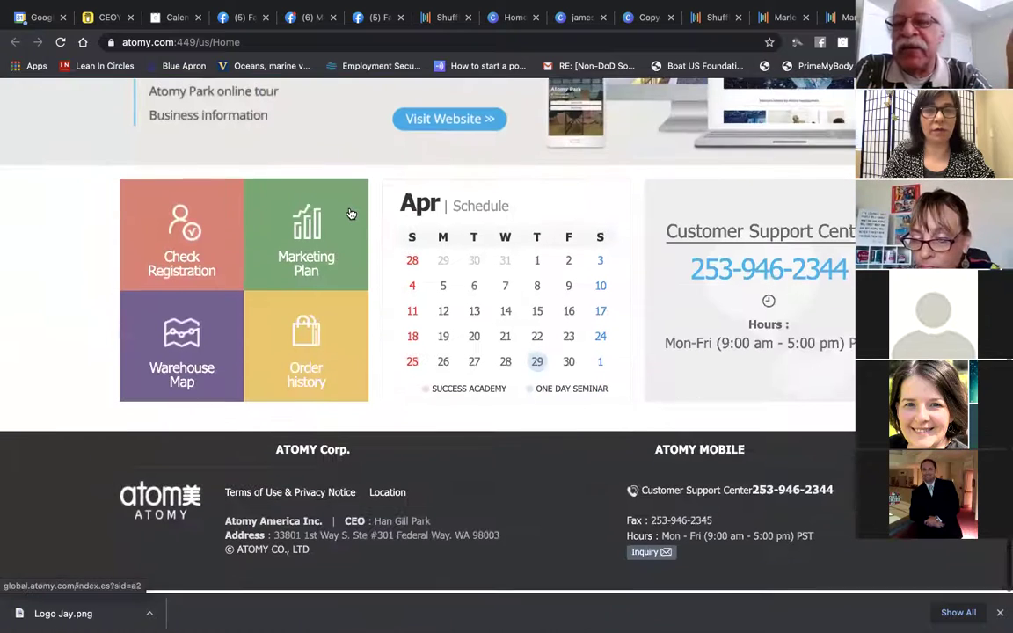
Step: Enter atomy.com/us in the address bar, copy it, and return to the Shuffle cards tab
left_click(271, 43)
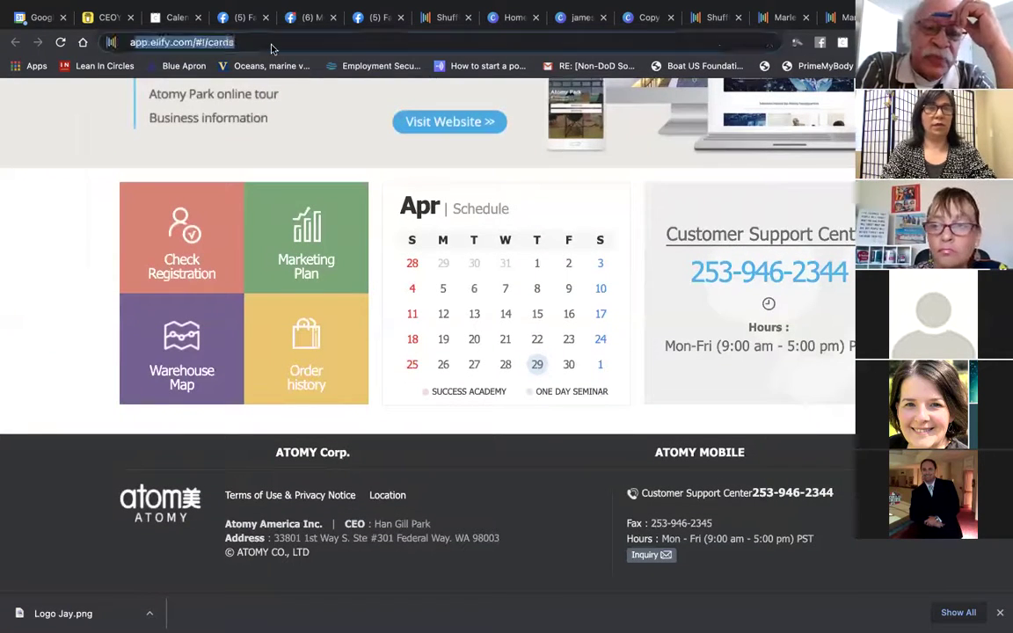
type("atomy.com/us")
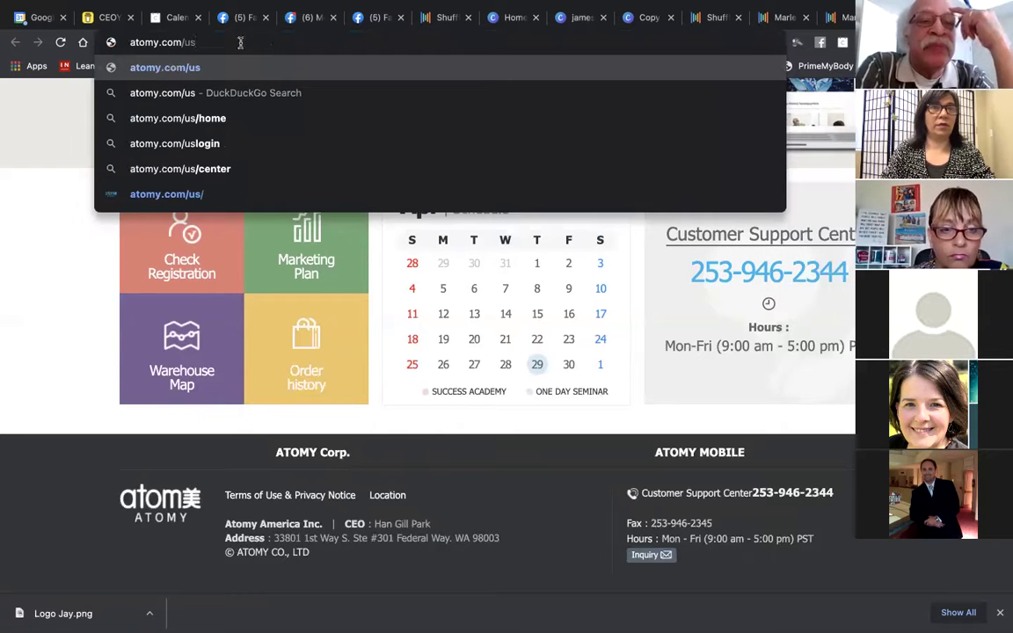
left_click_drag(216, 40, 65, 41)
key("ctrl+c")
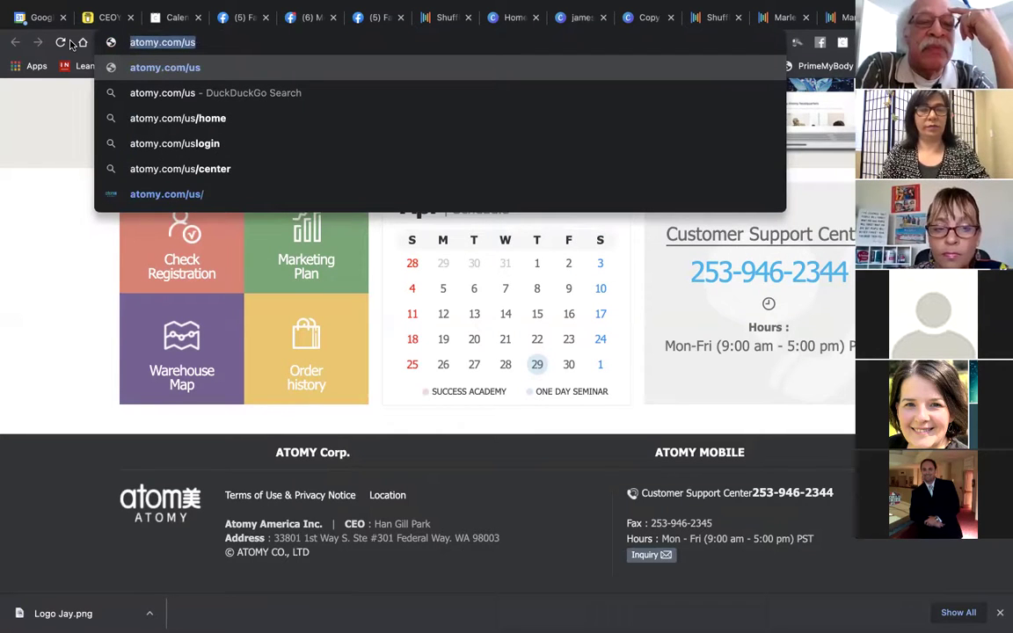
left_click(57, 169)
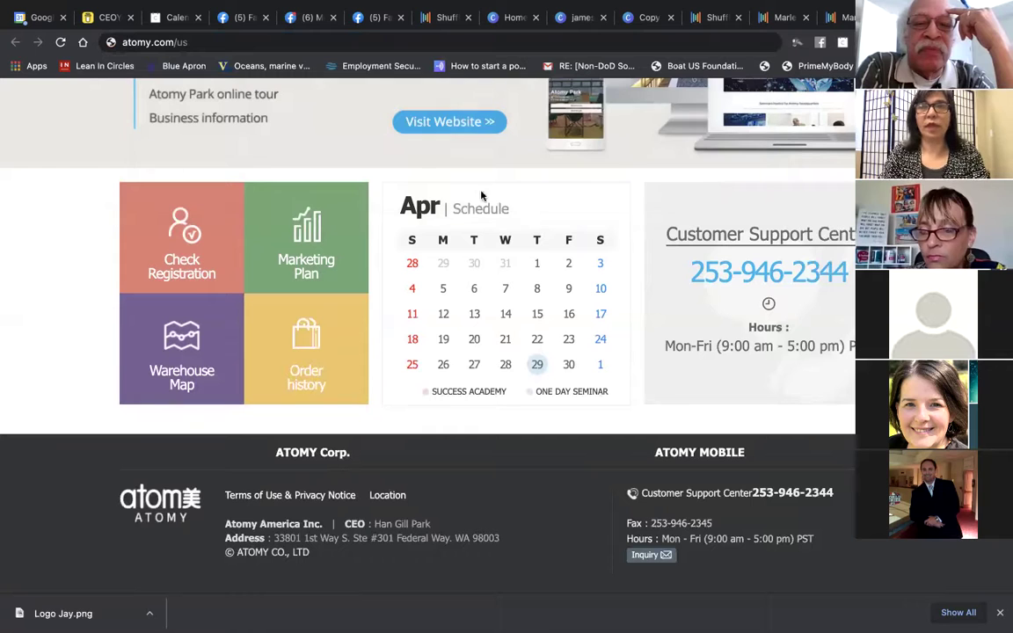
left_click(715, 18)
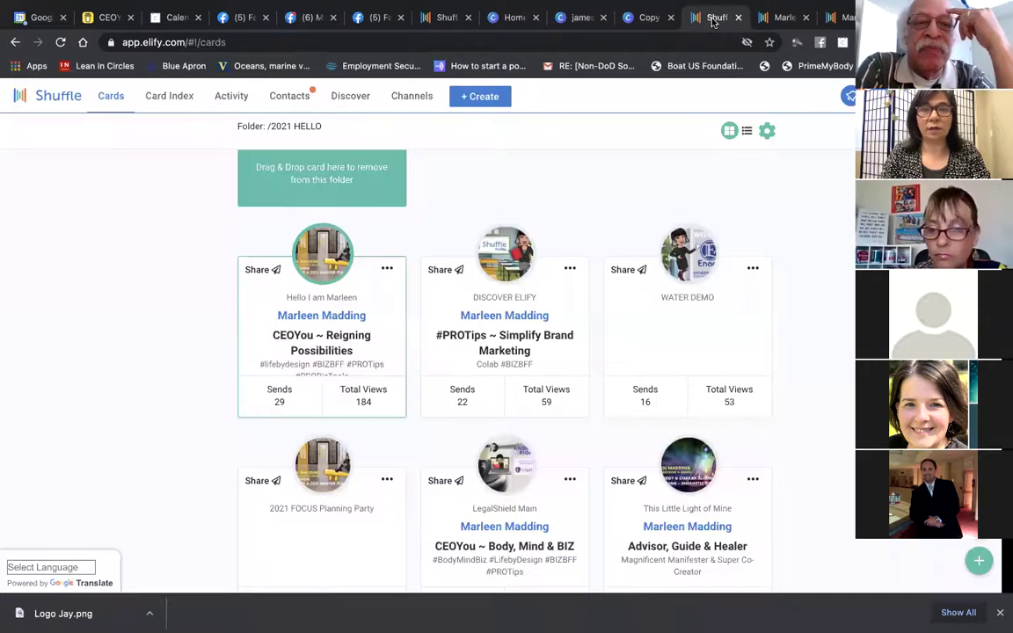
Step: Paste atomy.com/us as the first product image's link, then open the photo library for the second image
left_click(437, 18)
left_click(118, 271)
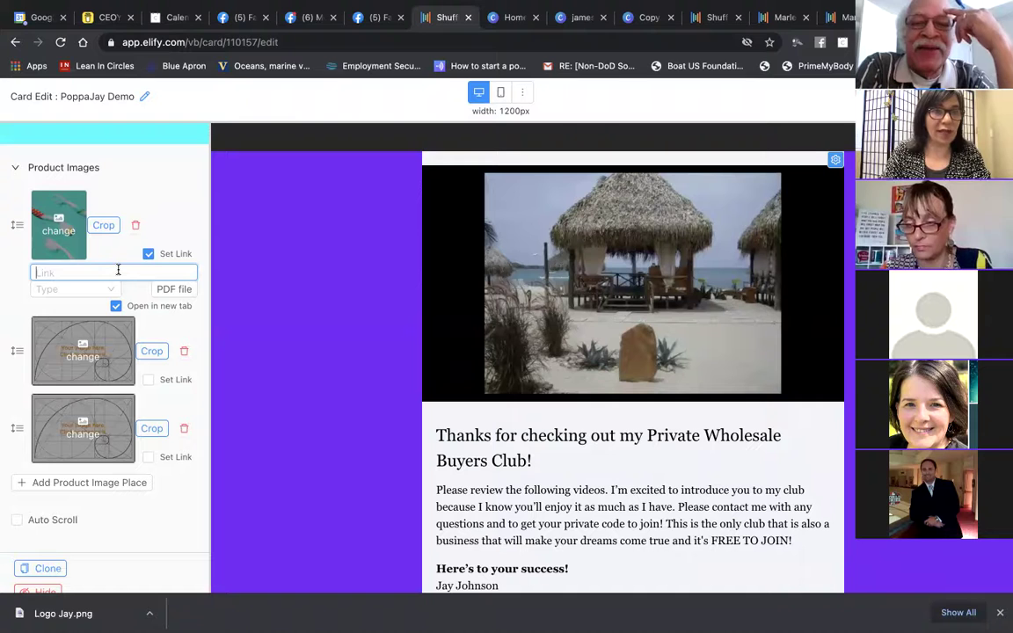
key("ctrl+v")
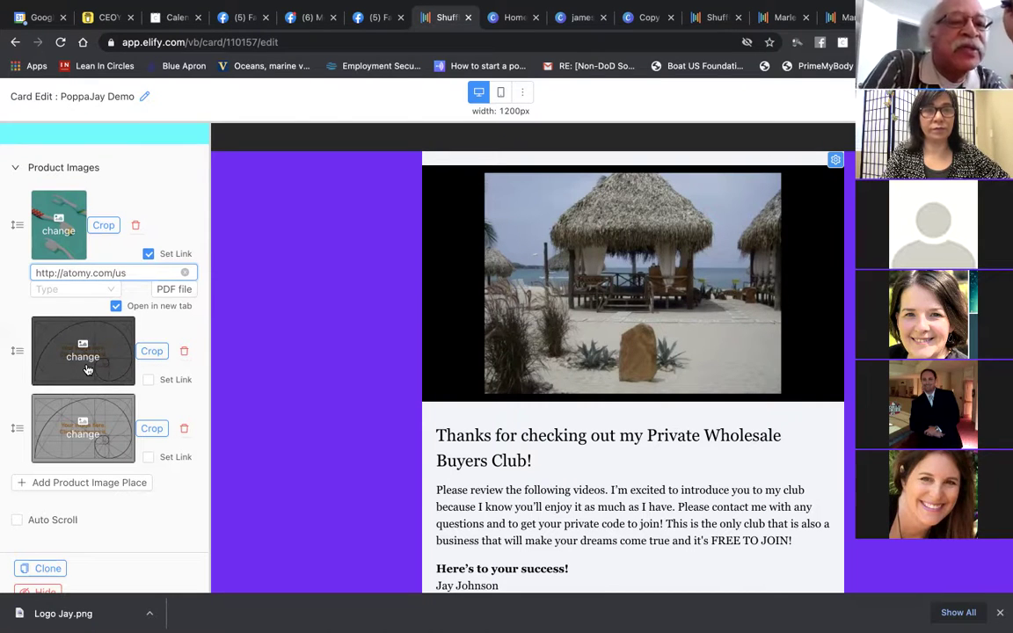
left_click(84, 360)
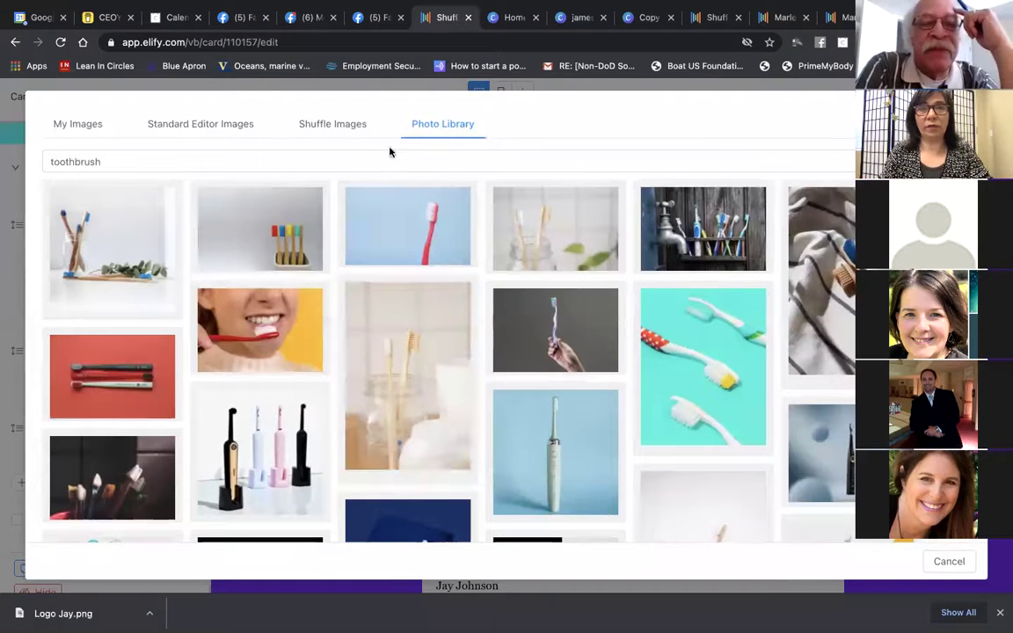
Step: Search the photo library for 'wellness supplement' and pick a photo for the second product image
left_click_drag(128, 160, 4, 165)
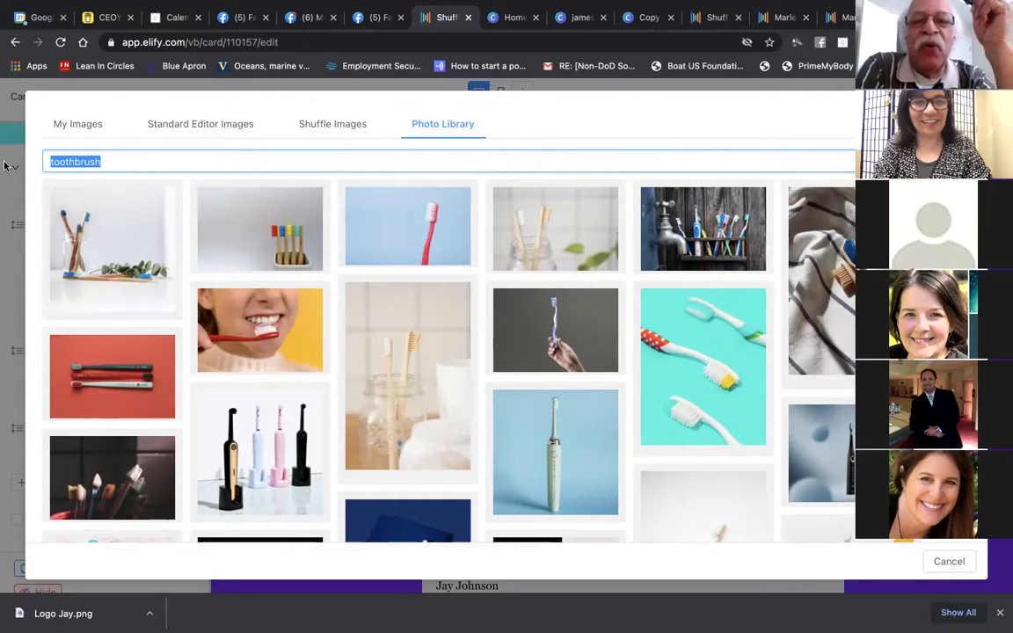
type("h")
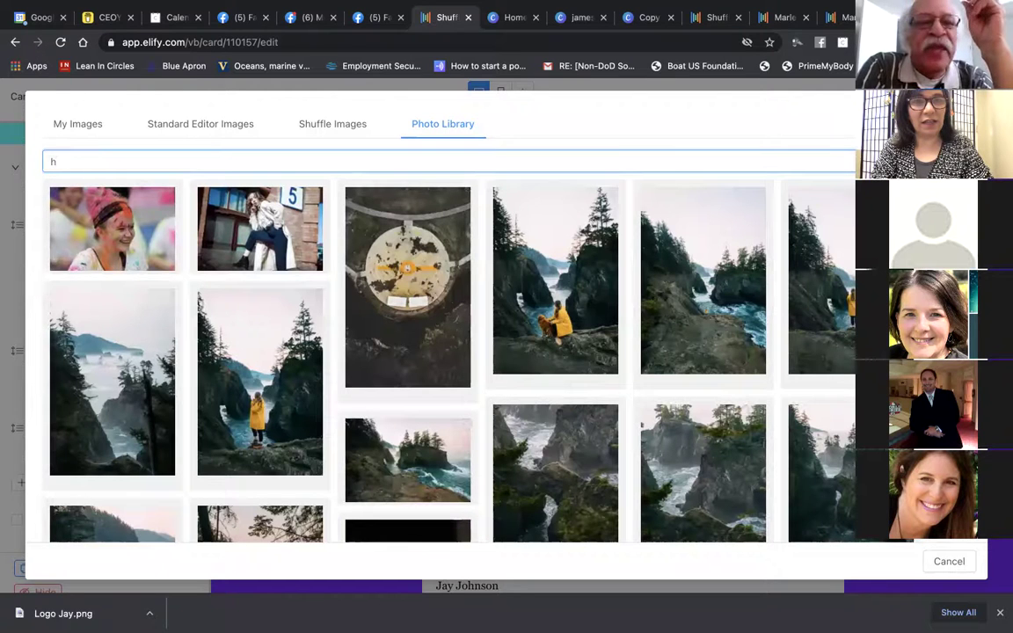
type("emo")
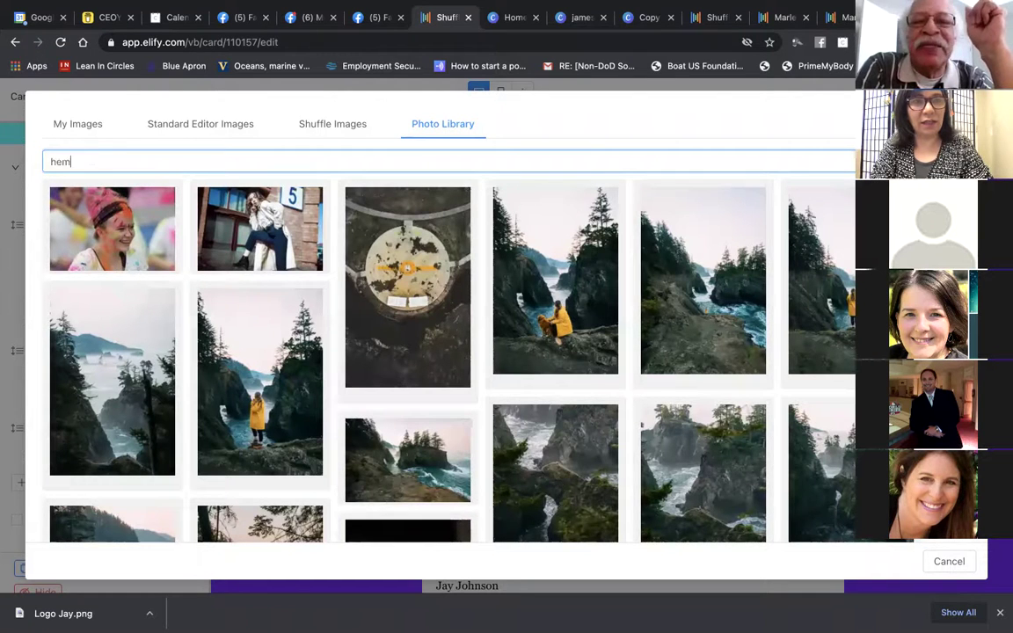
type(" him")
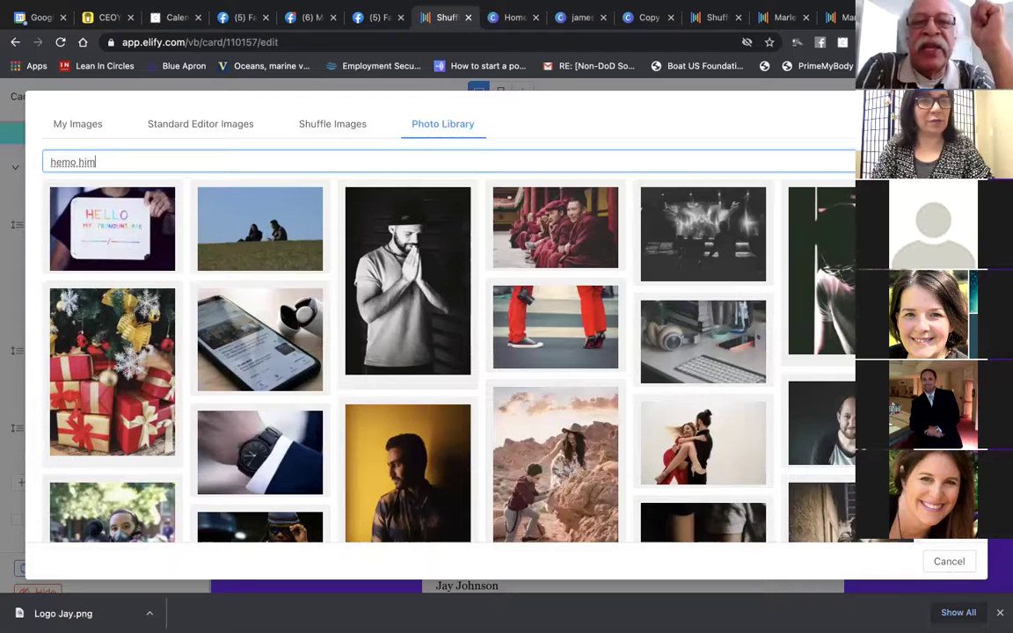
left_click_drag(111, 162, 24, 164)
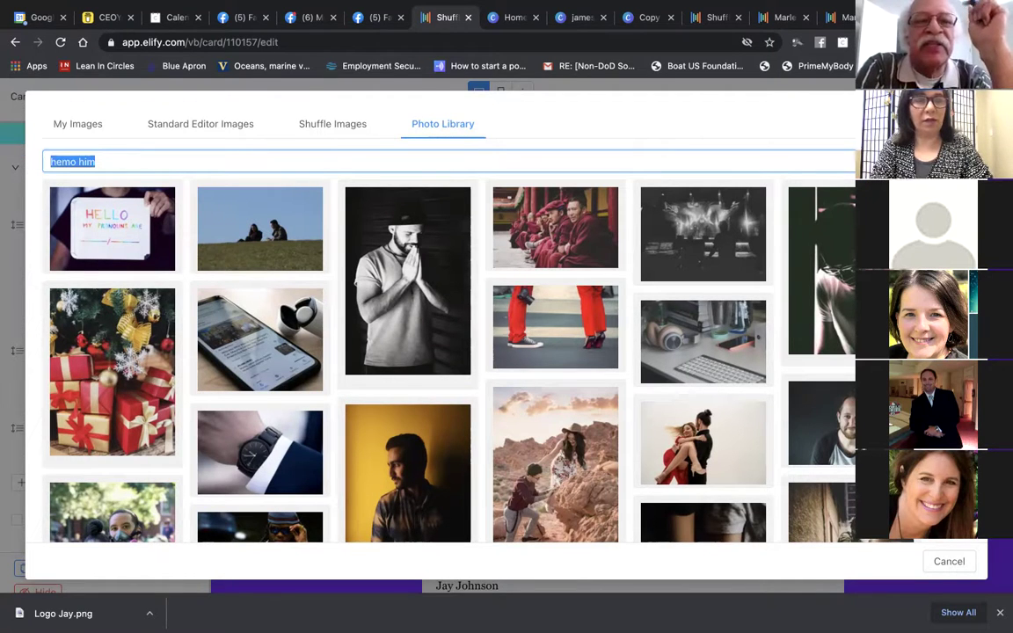
type("wellness suppl")
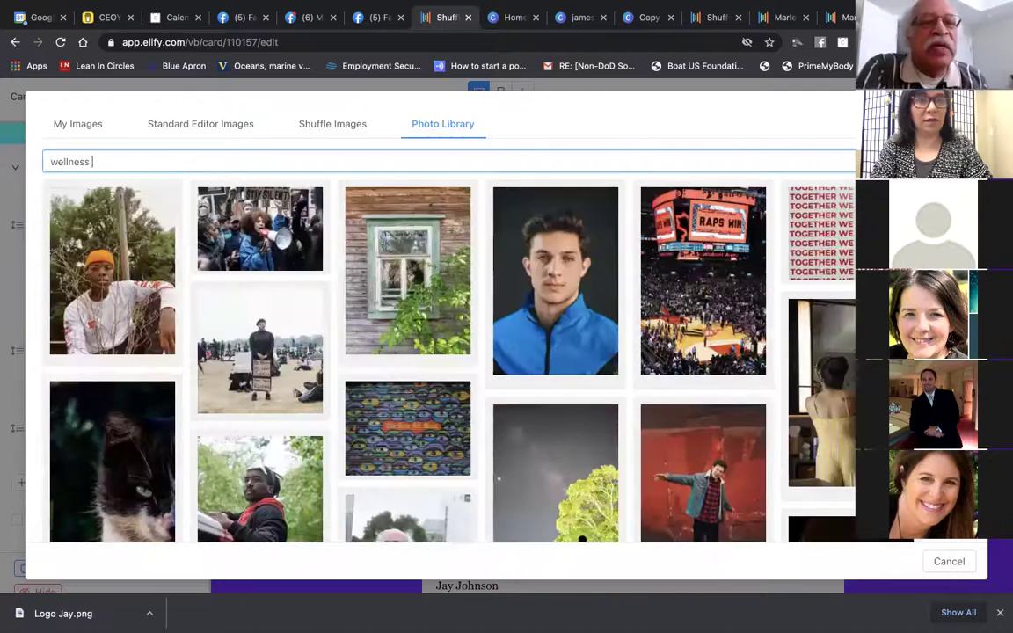
type("ement")
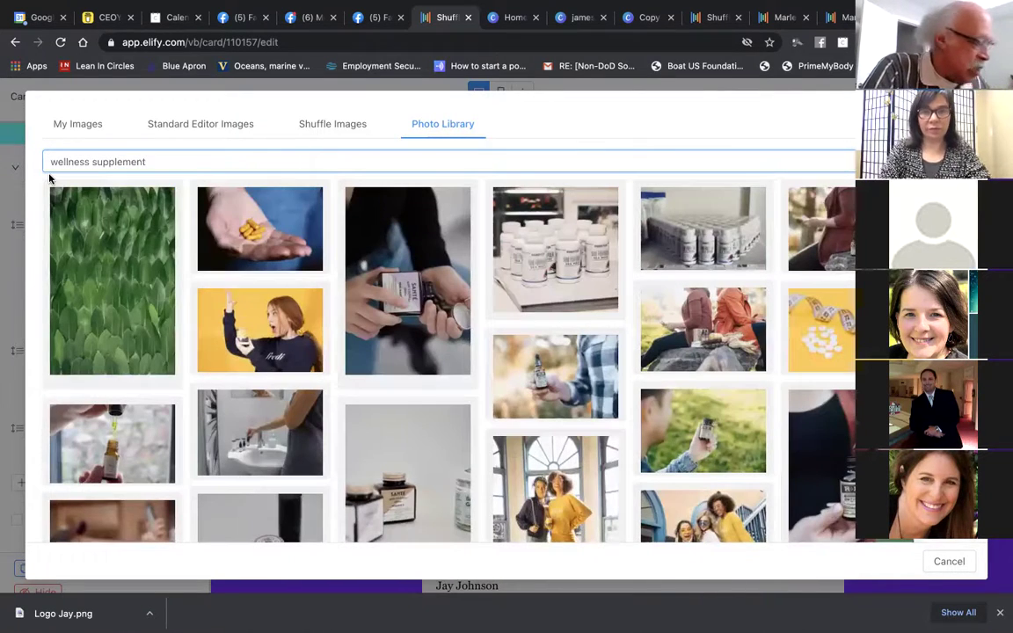
scroll(253, 308, "down", 3)
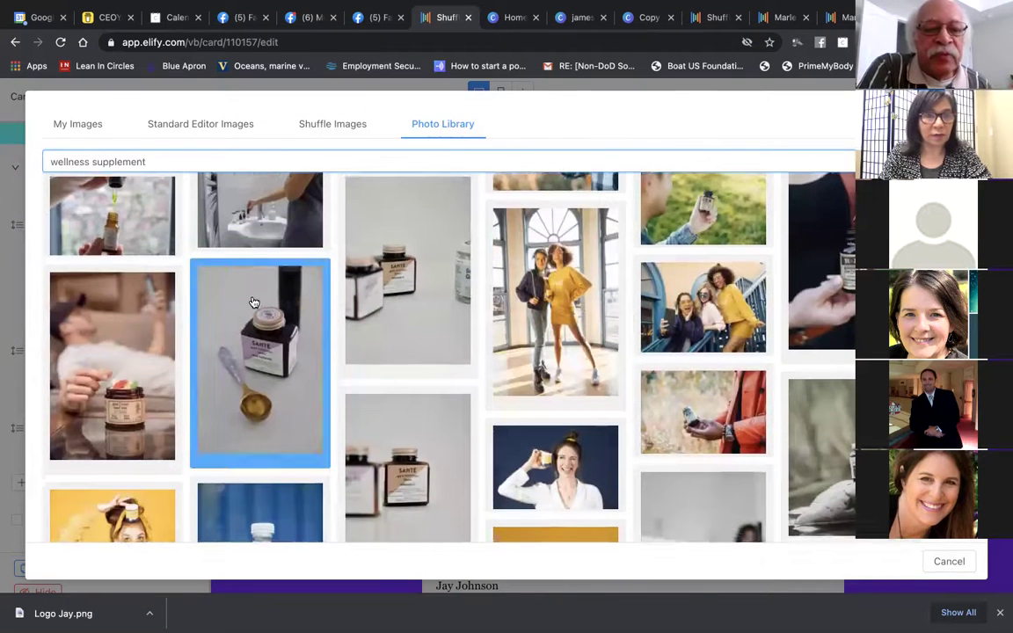
scroll(254, 302, "down", 1)
scroll(254, 303, "down", 3)
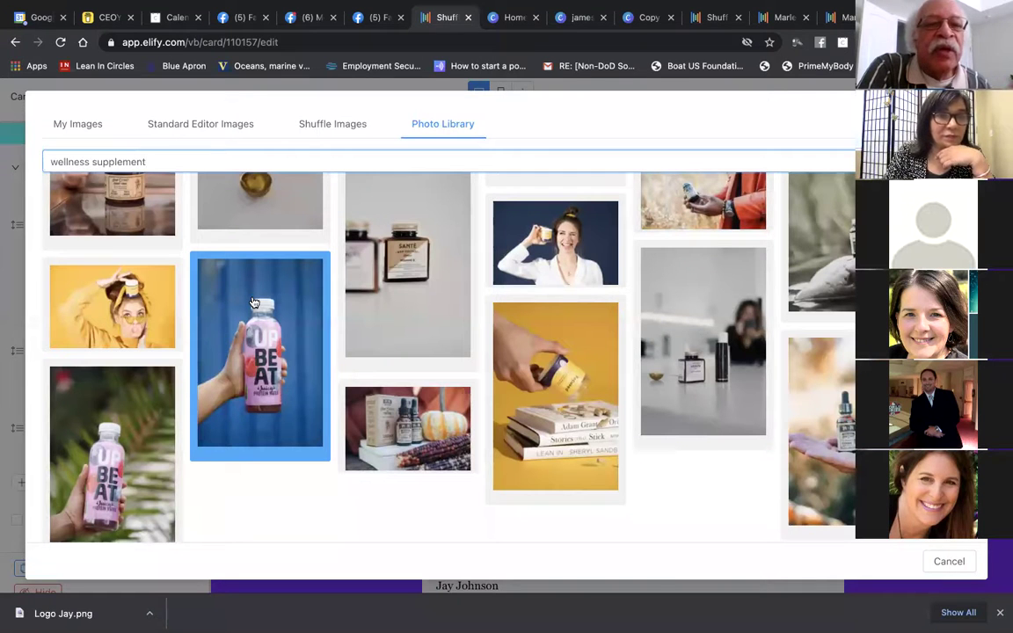
left_click(124, 322)
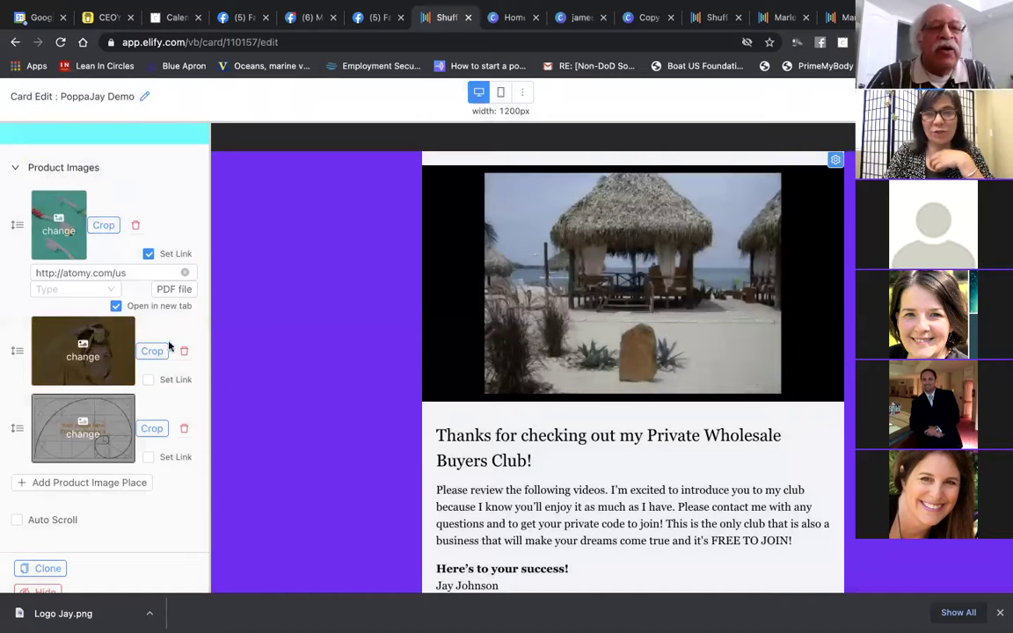
Step: Replace the third product image with the yellow books photo
scroll(247, 410, "down", 1)
left_click(83, 431)
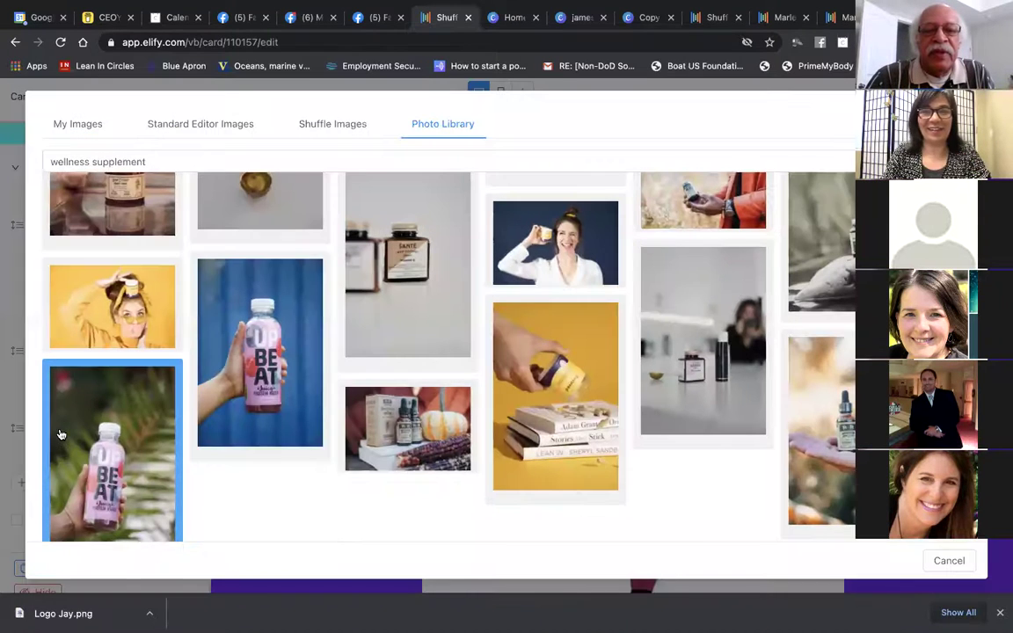
left_click(581, 459)
Step: Add a fourth product image using the citrus slices photo from a 'health' search
left_click(88, 482)
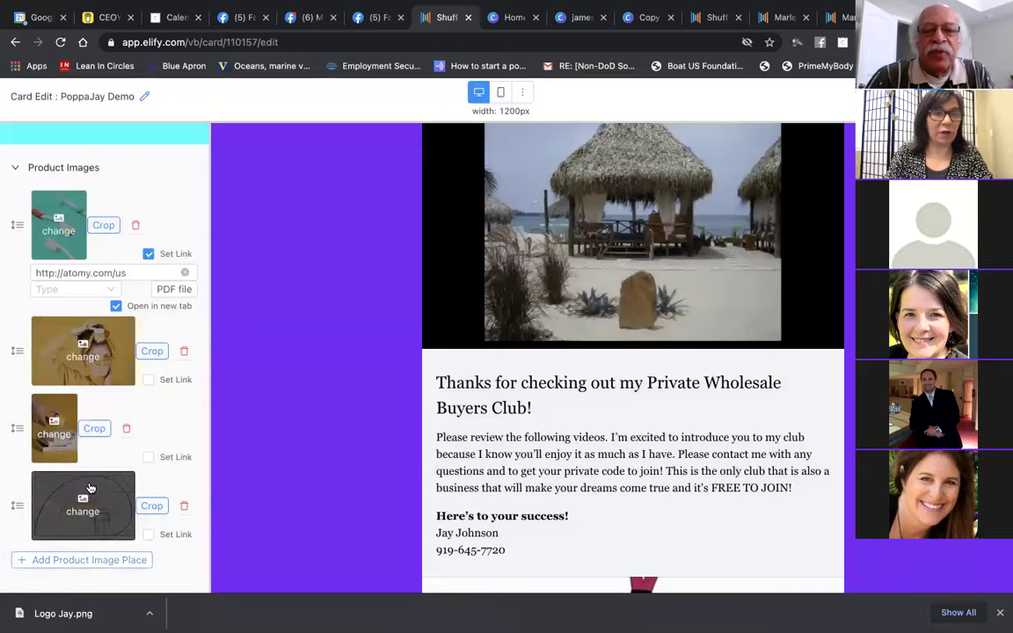
left_click(86, 506)
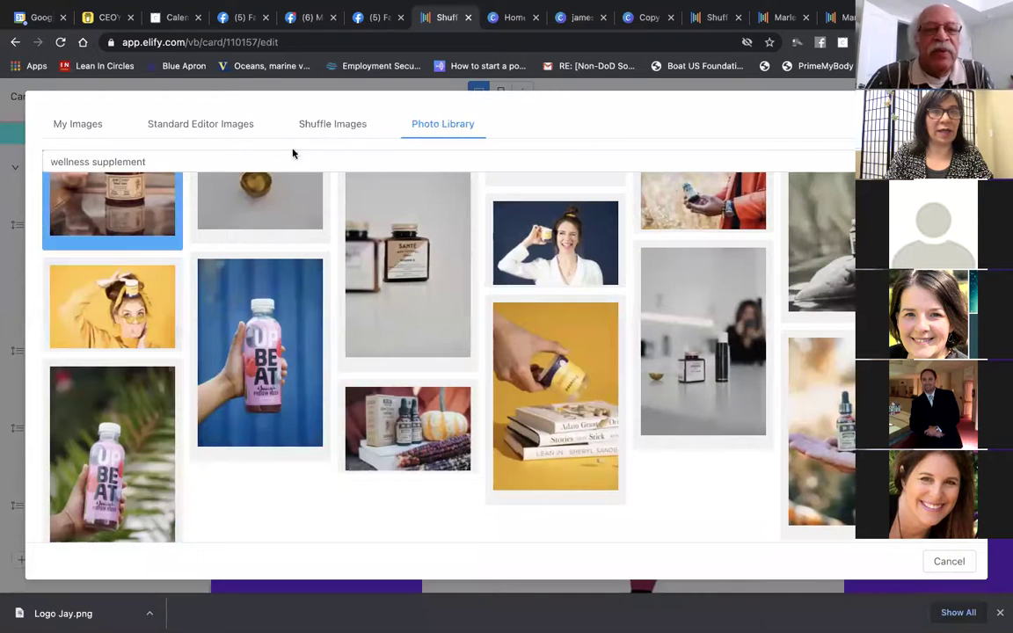
left_click_drag(155, 160, 33, 164)
type("health")
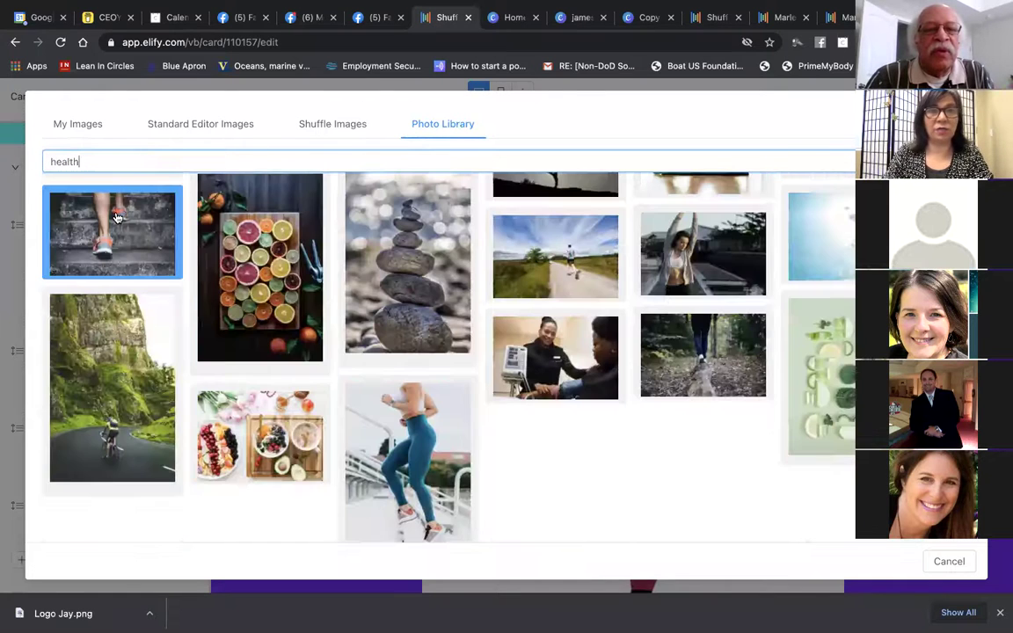
left_click(264, 262)
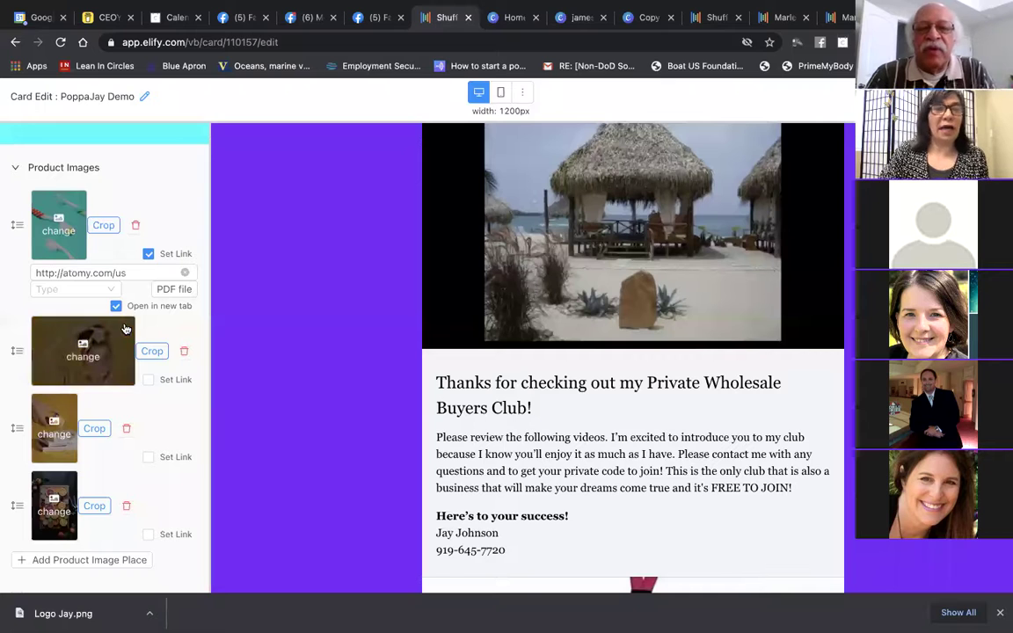
scroll(126, 329, "down", 1)
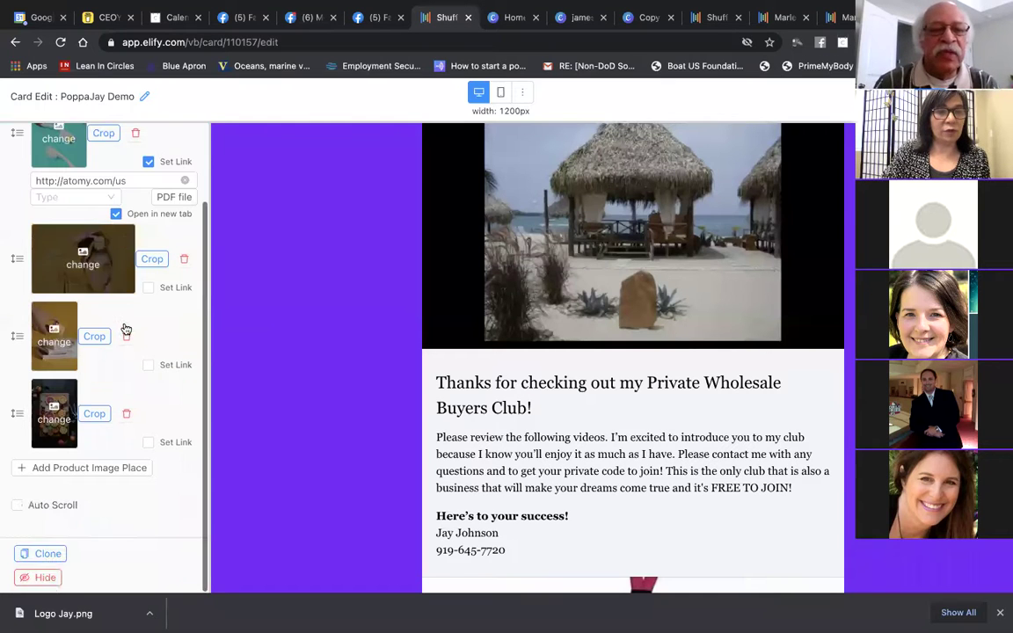
Step: Uncheck Auto Scroll for the product carousel and advance its slides manually with the right arrow
left_click(15, 508)
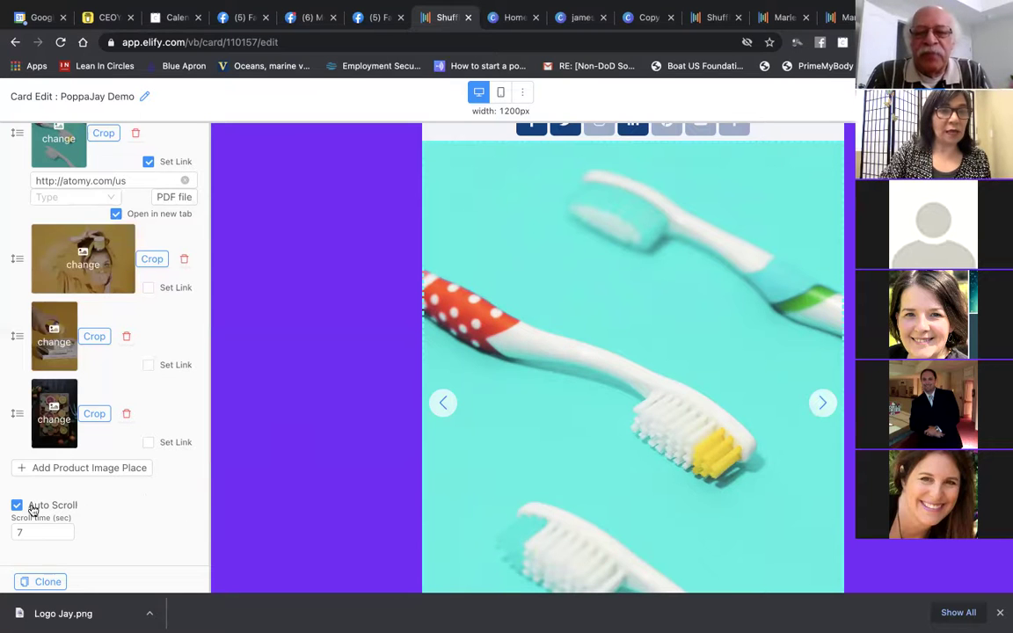
scroll(145, 499, "down", 1)
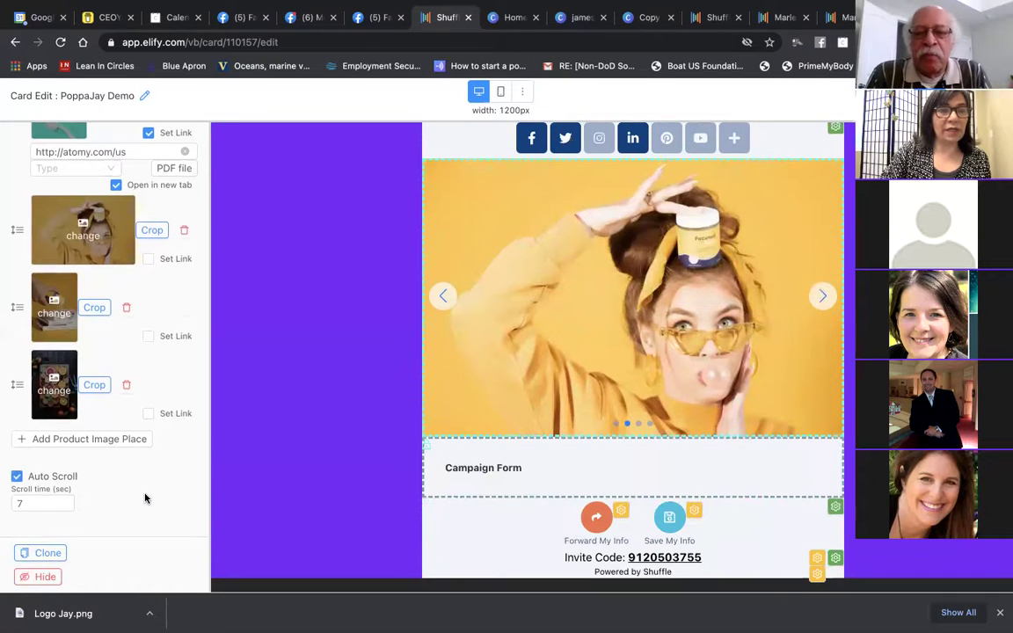
left_click(14, 480)
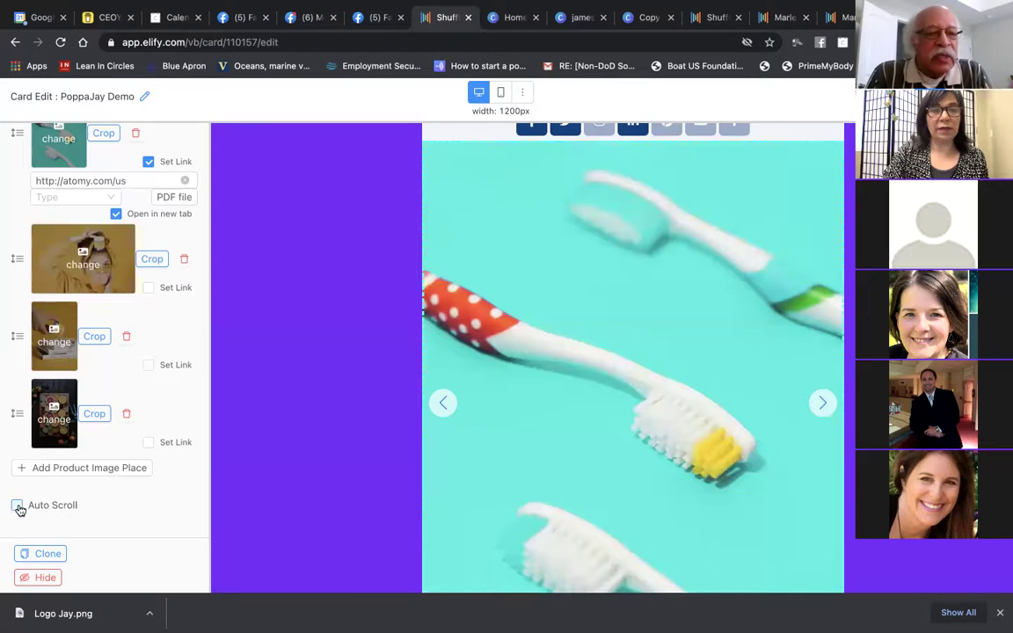
left_click(16, 505)
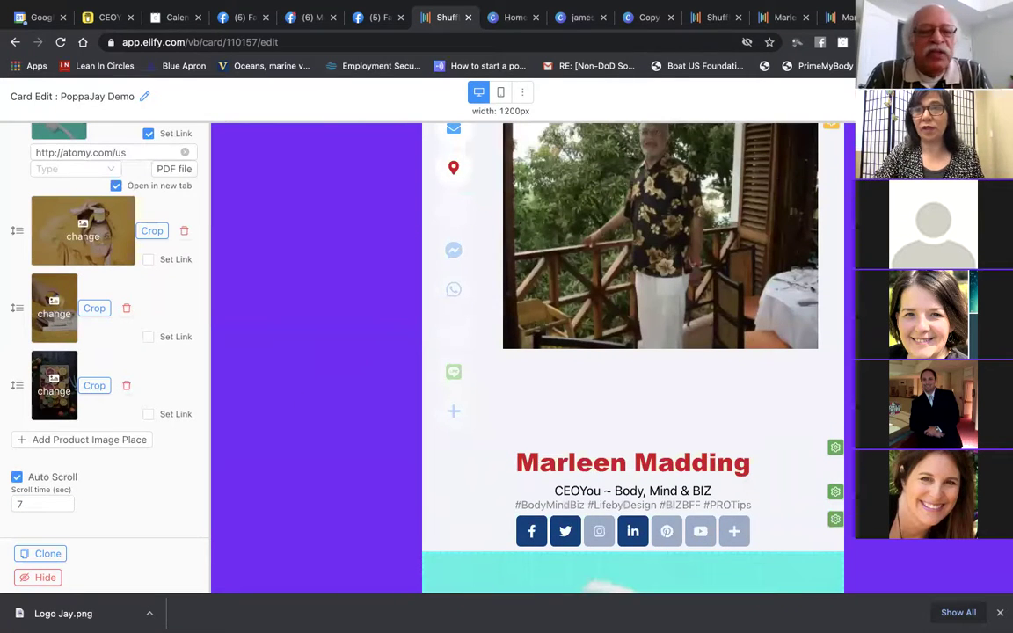
scroll(785, 348, "down", 5)
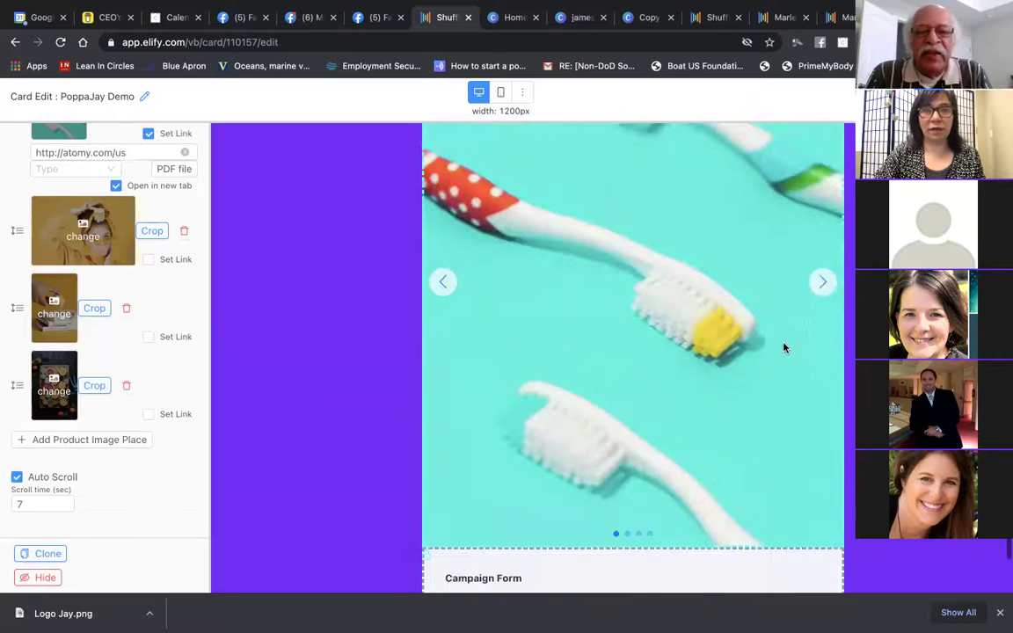
left_click(17, 477)
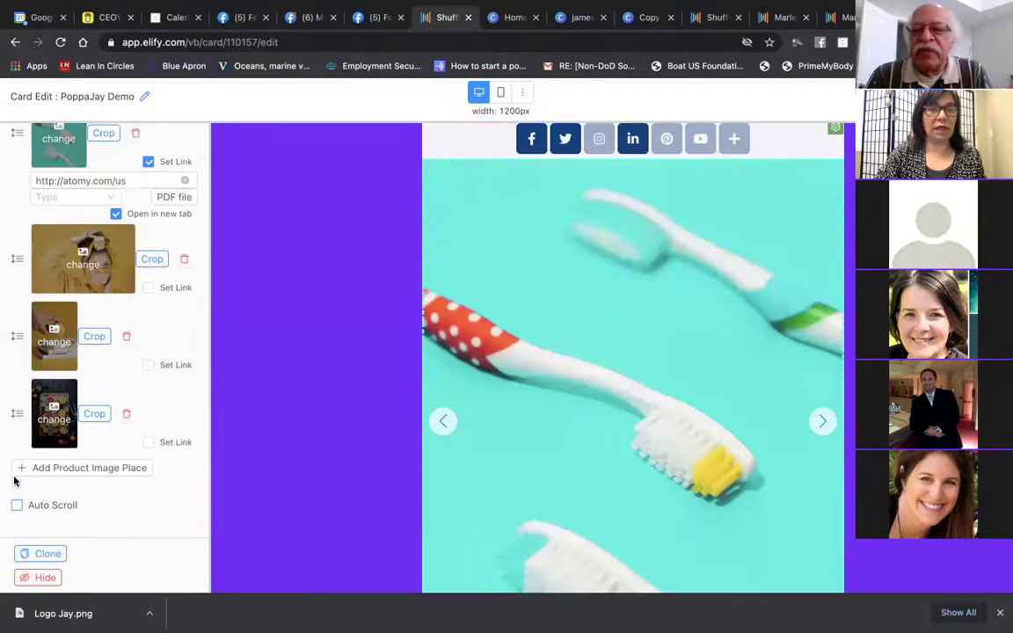
left_click(823, 421)
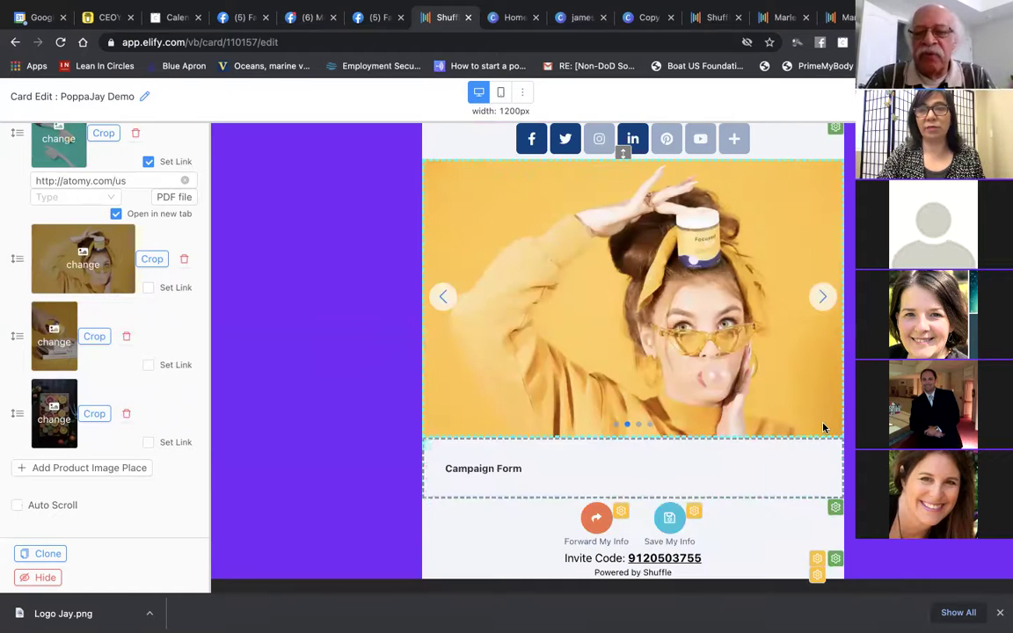
left_click(823, 298)
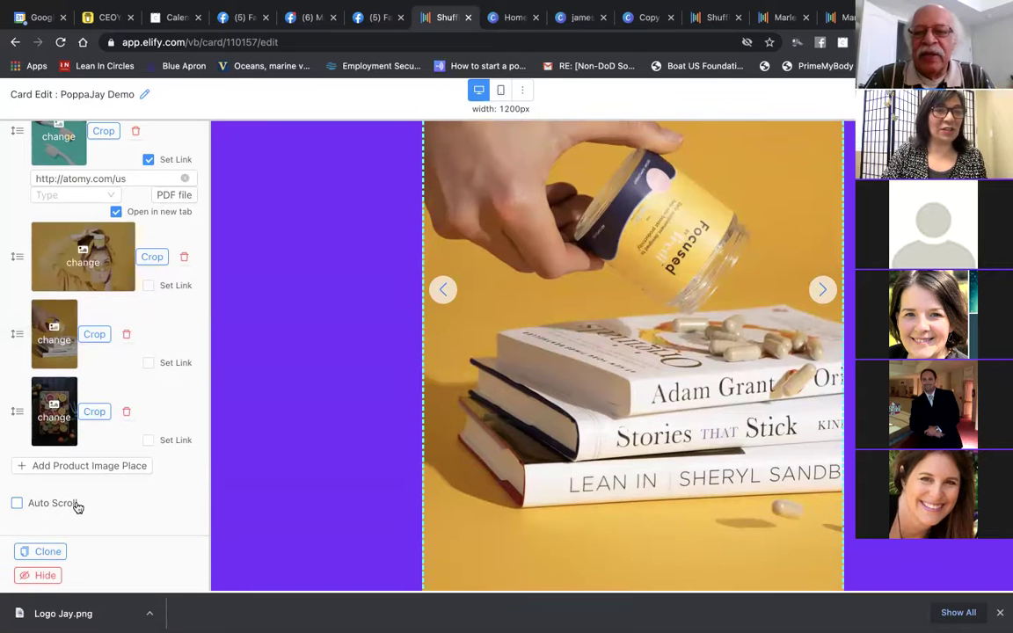
Step: Clone the product carousel, then delete the extra copy and scroll back to the top
left_click(50, 554)
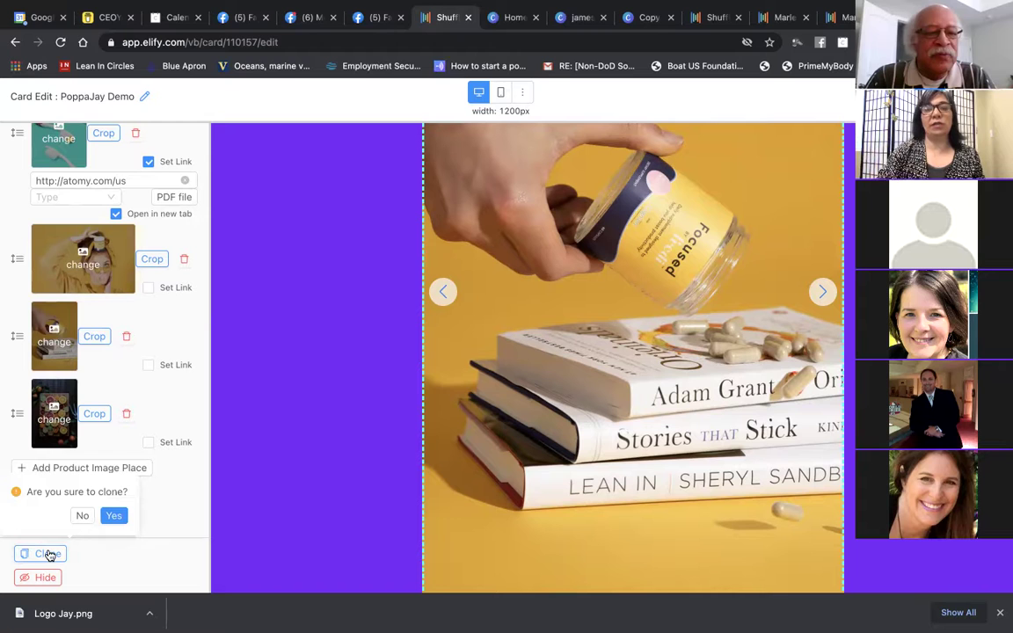
left_click(113, 516)
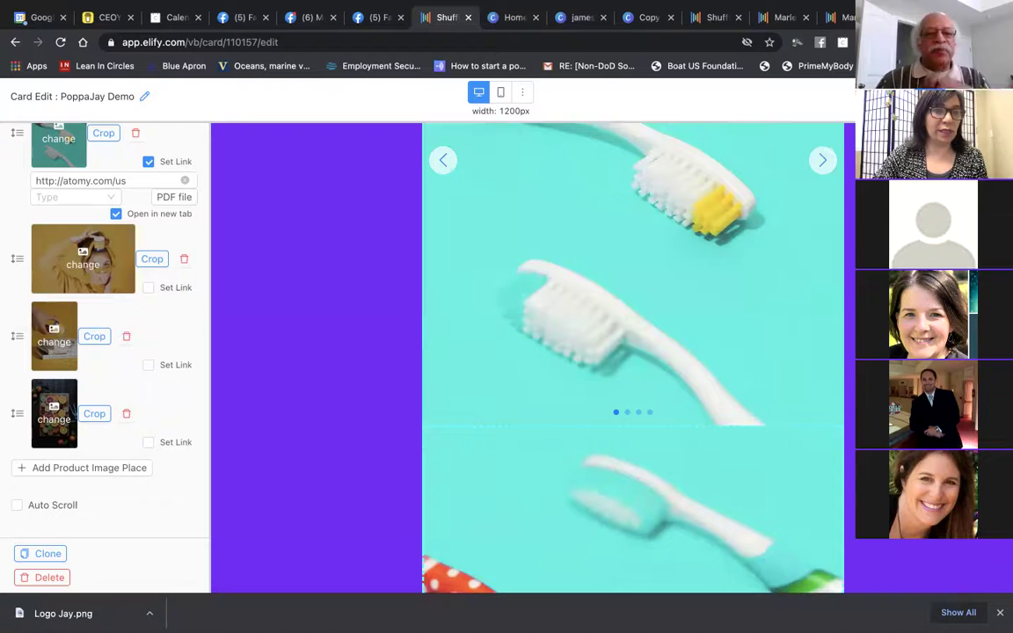
left_click(41, 578)
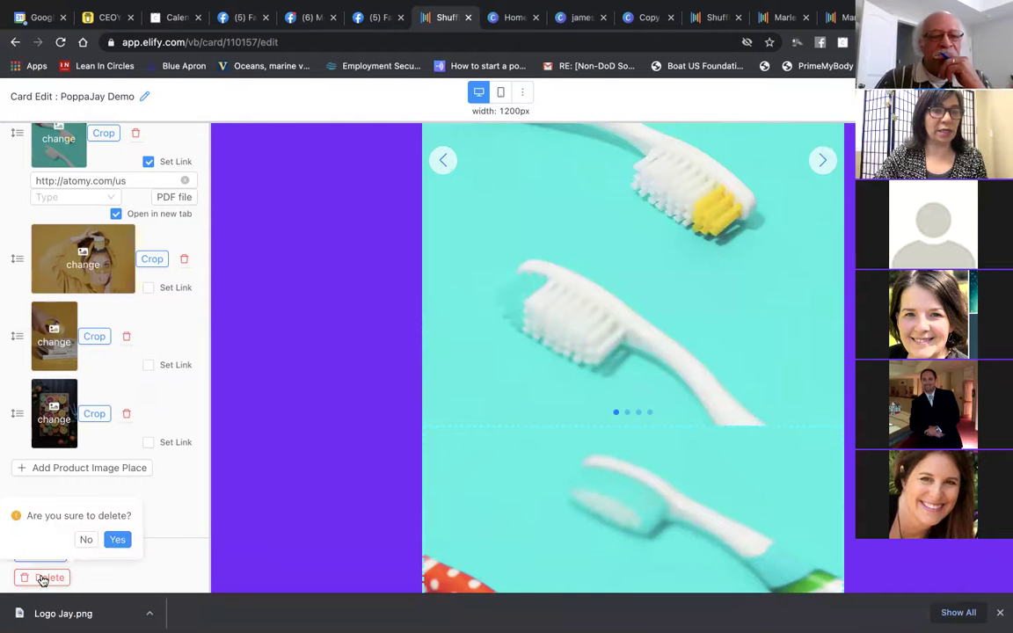
left_click(118, 540)
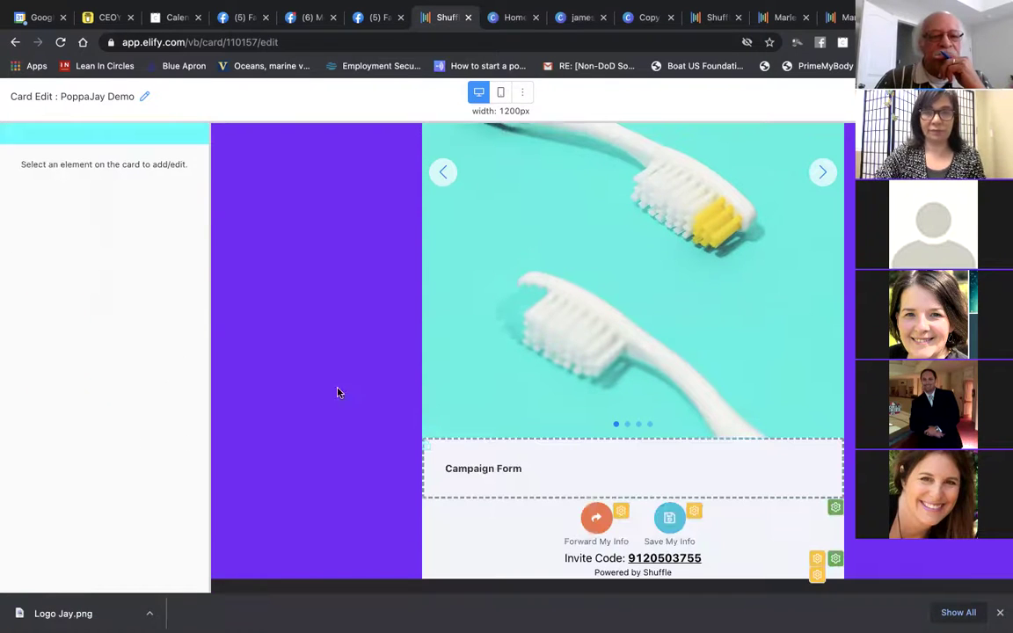
scroll(426, 355, "up", 6)
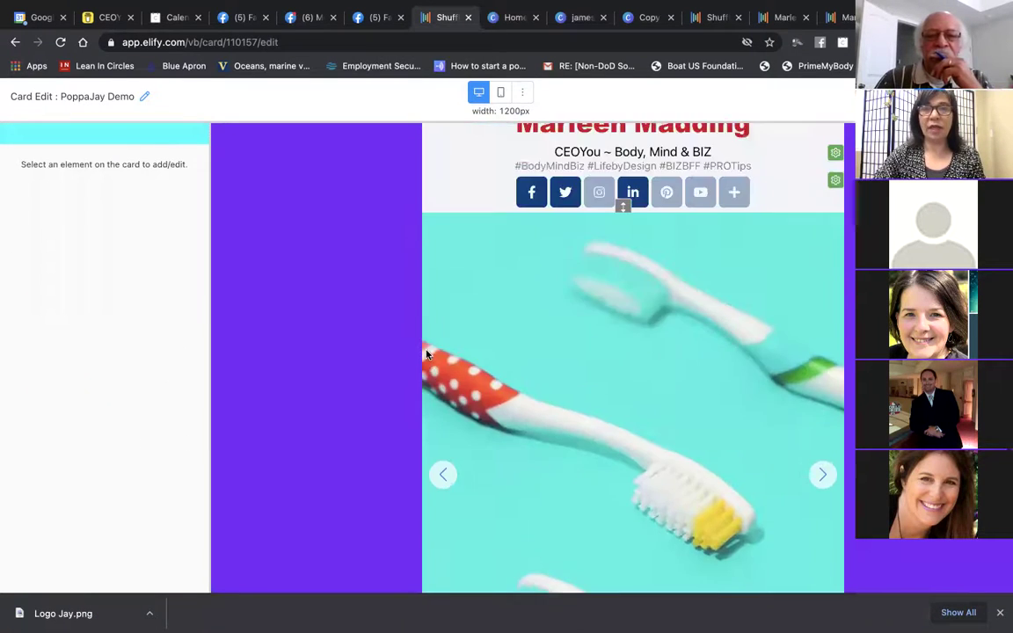
scroll(426, 354, "up", 5)
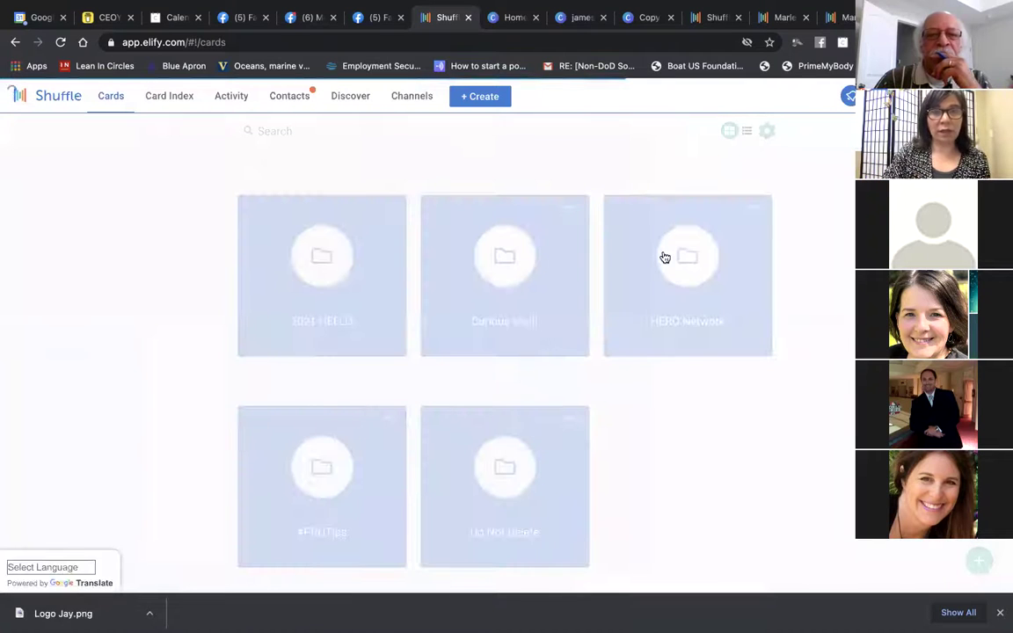
Step: Choose Edit from the PoppaJay Demo card's '...' menu
scroll(647, 443, "down", 10)
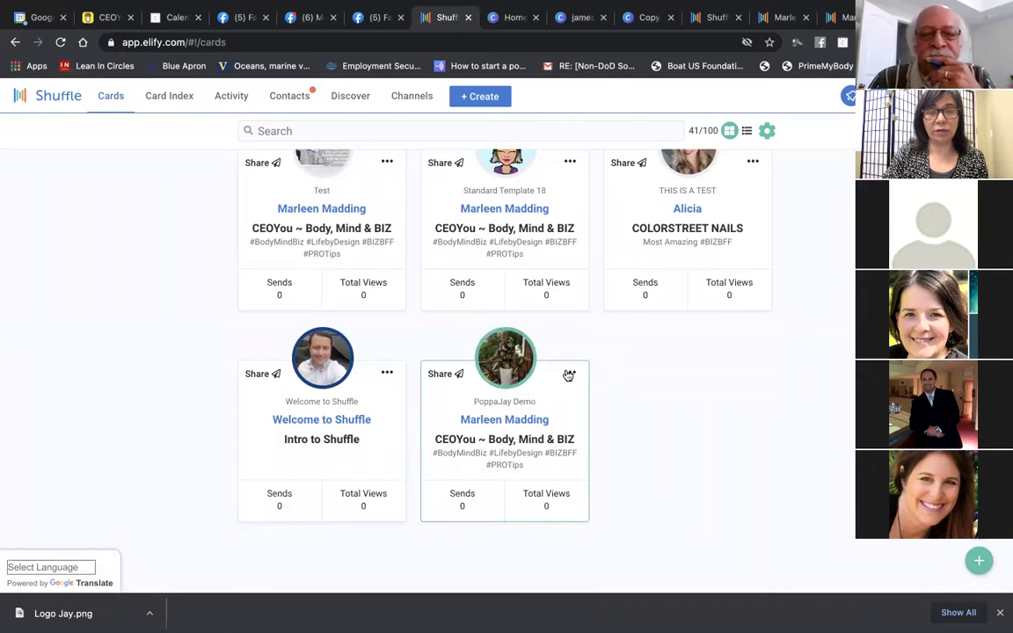
left_click(570, 376)
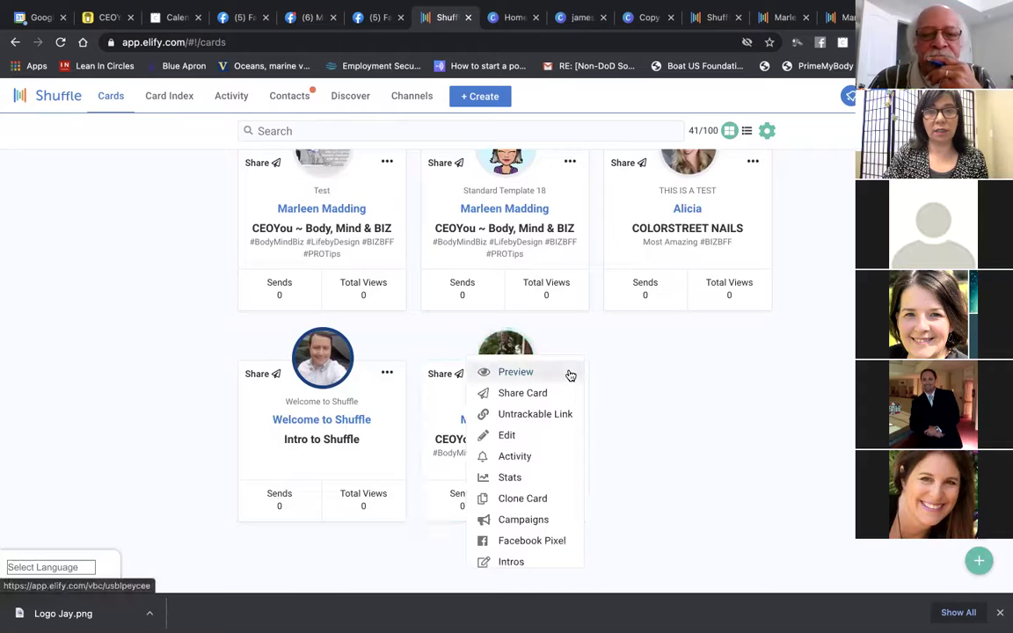
left_click(547, 439)
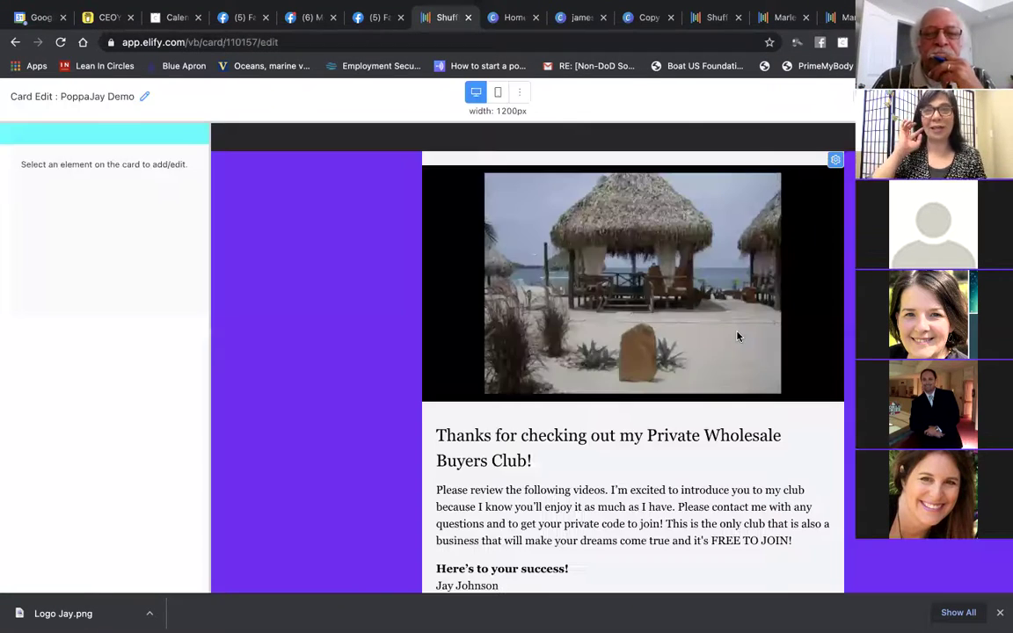
Step: Screenshot the man-on-balcony photo with Cmd+Shift+4, then switch to the Canva tab
scroll(737, 336, "down", 10)
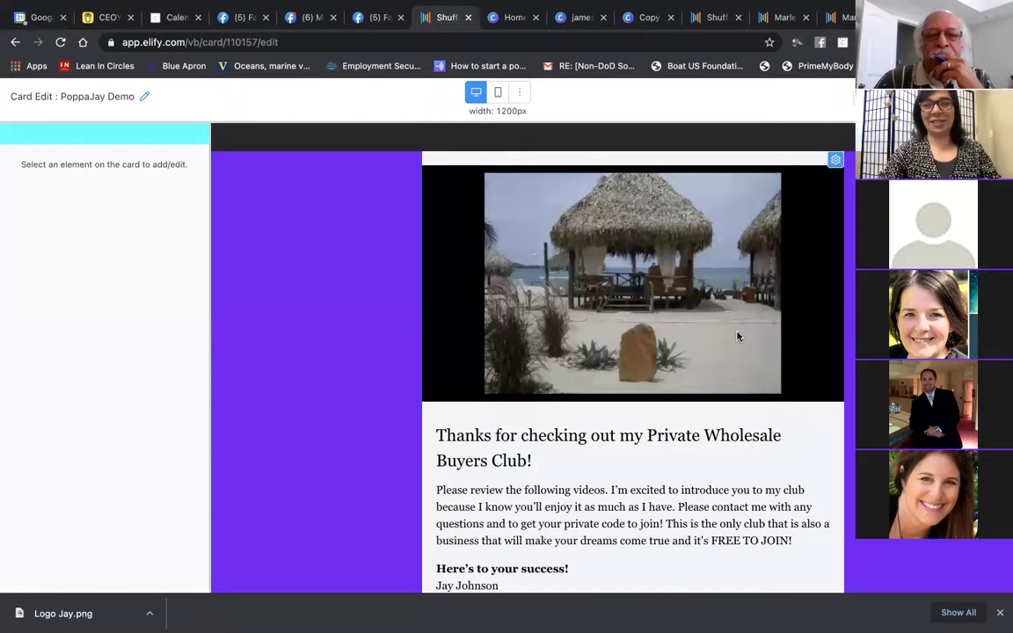
scroll(737, 336, "down", 8)
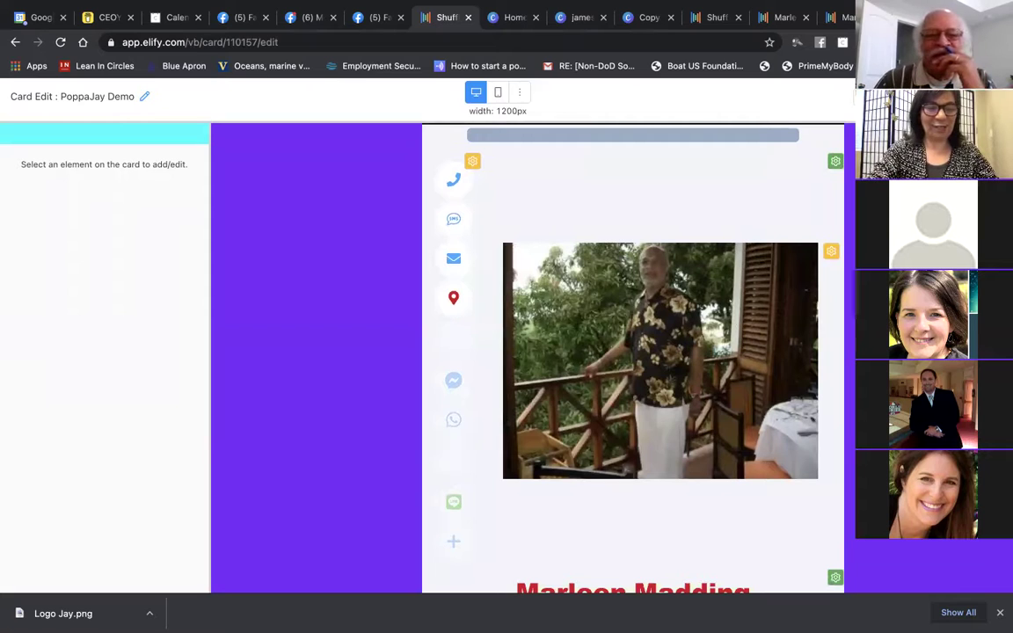
key("super+shift+4")
left_click_drag(504, 243, 817, 479)
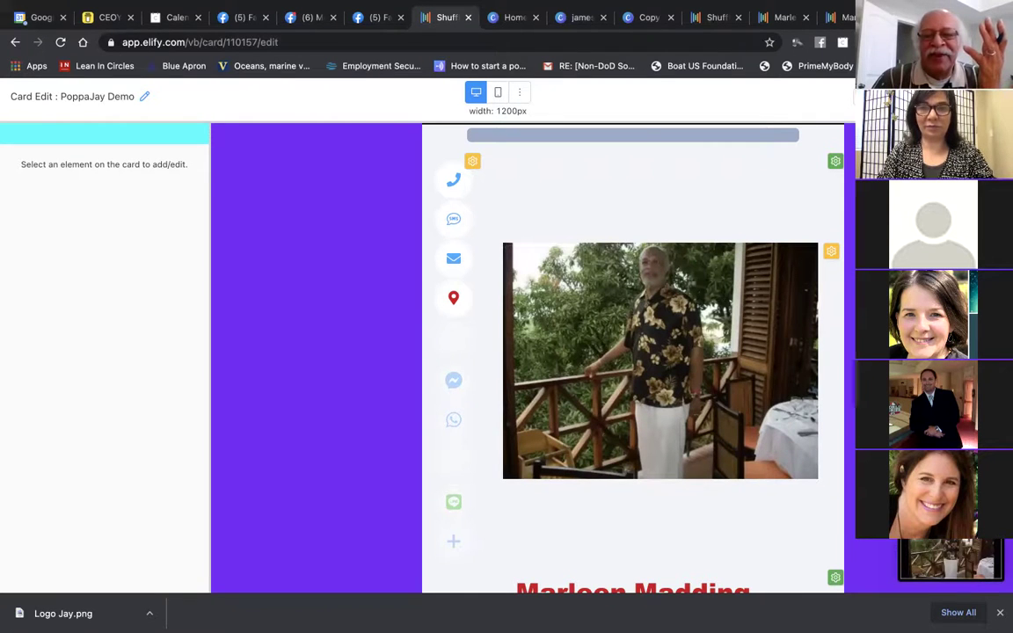
scroll(634, 352, "up", 5)
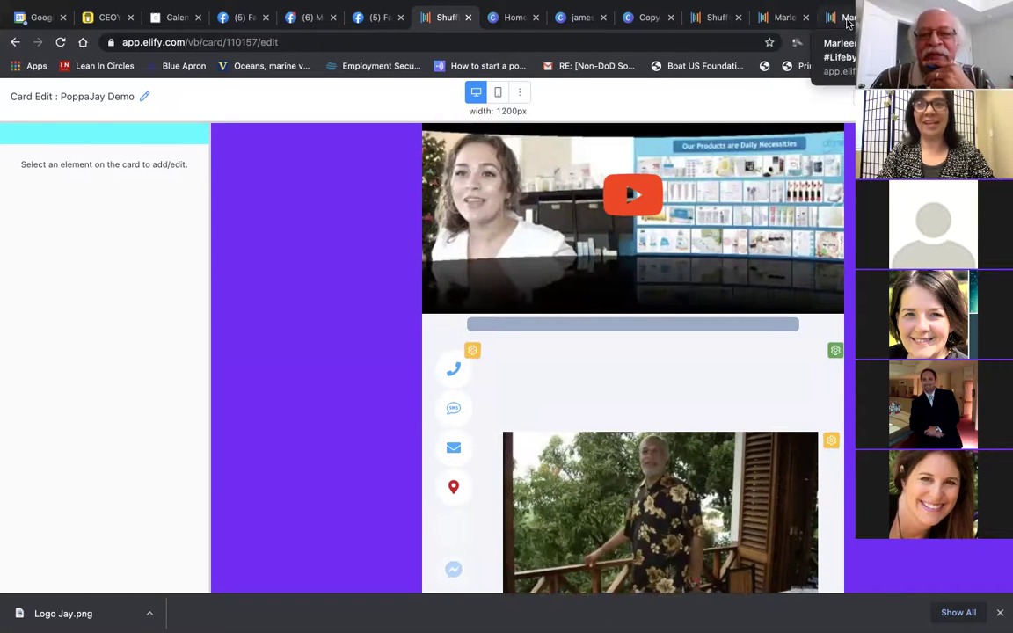
left_click(633, 18)
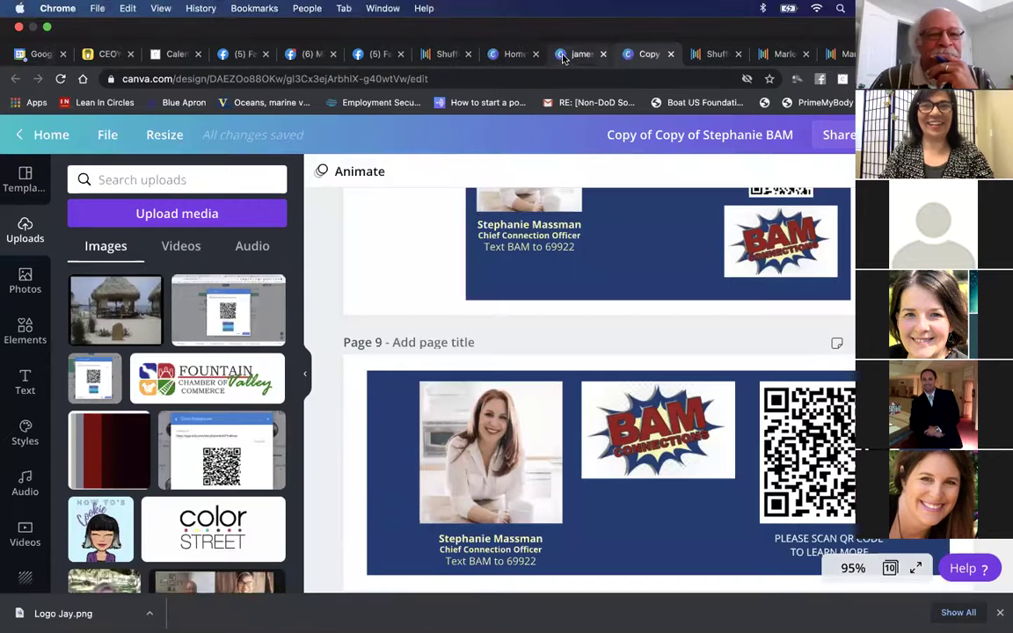
Step: Upload the newest Desktop screenshot to the Shuffle banner design via Upload media > Device
left_click(563, 53)
scroll(560, 284, "up", 5)
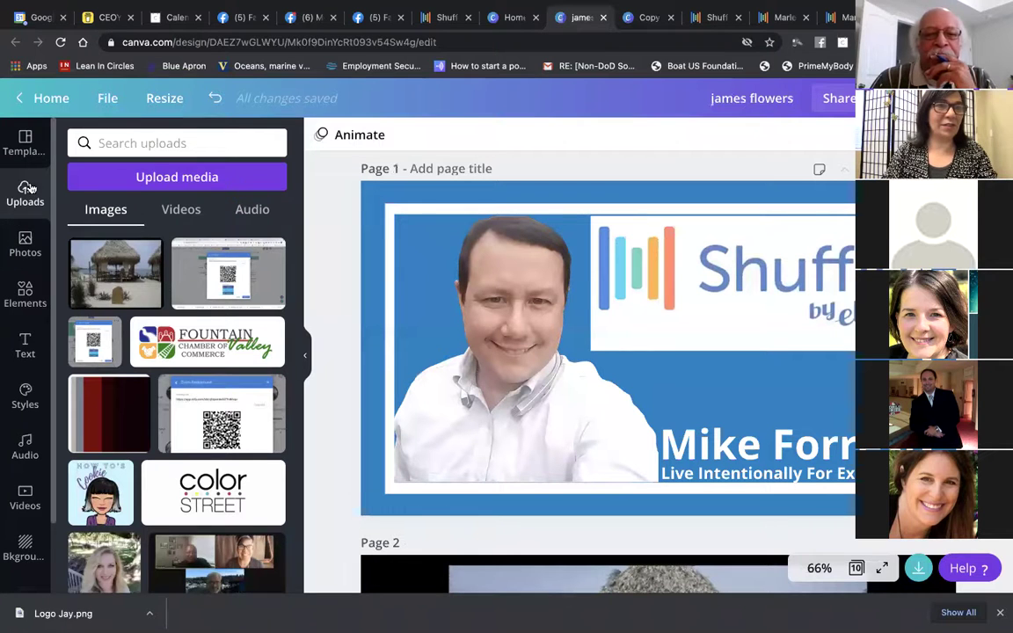
left_click(153, 180)
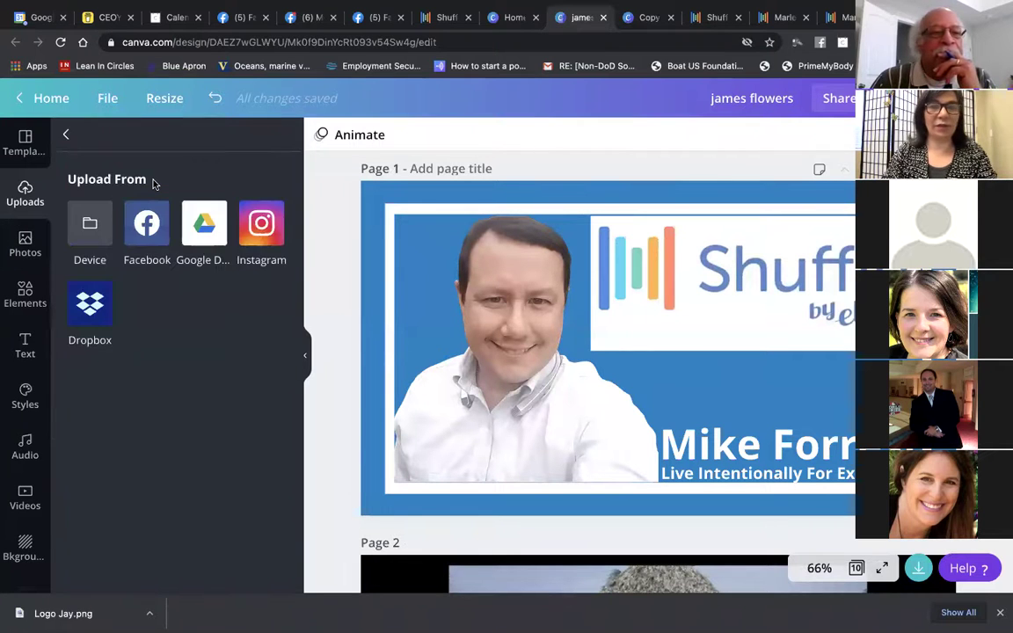
left_click(89, 225)
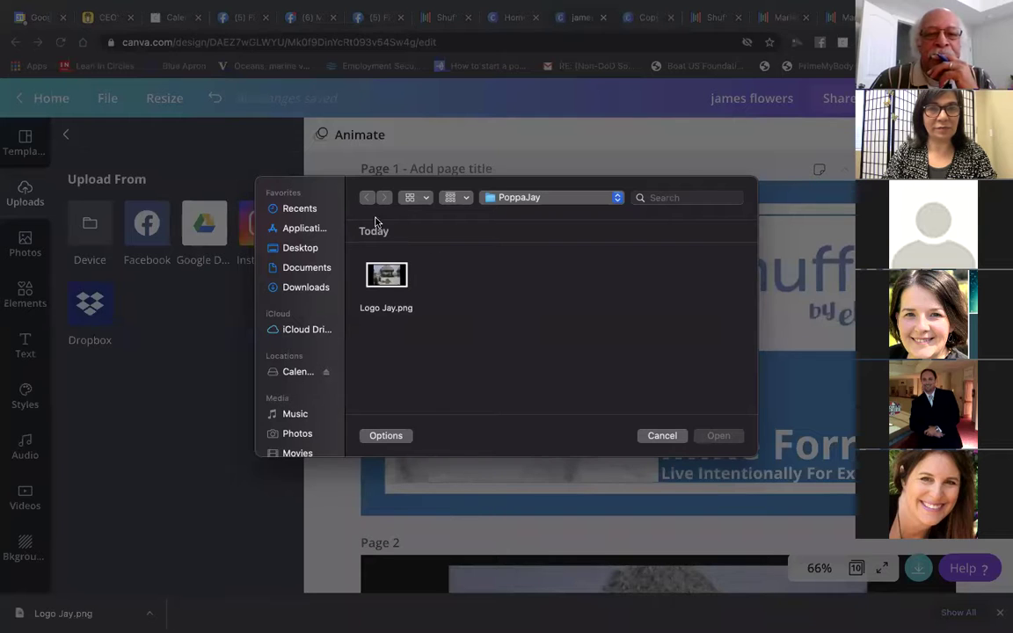
left_click(300, 250)
left_click(392, 354)
double_click(392, 355)
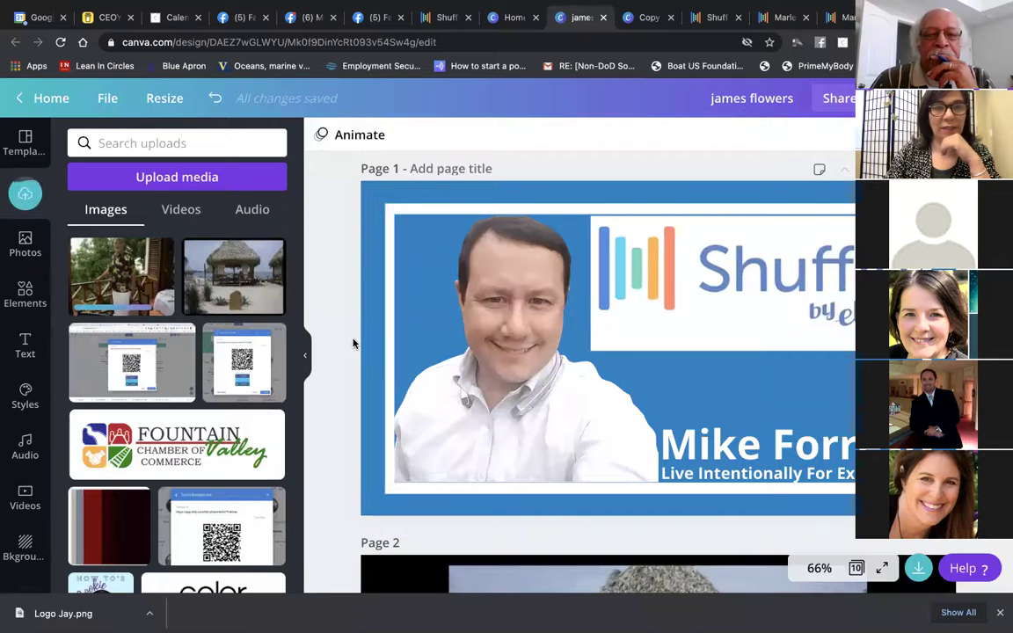
left_click(711, 442)
Step: Retype the banner headline name as PoppaJay
double_click(711, 442)
left_click_drag(818, 445, 660, 435)
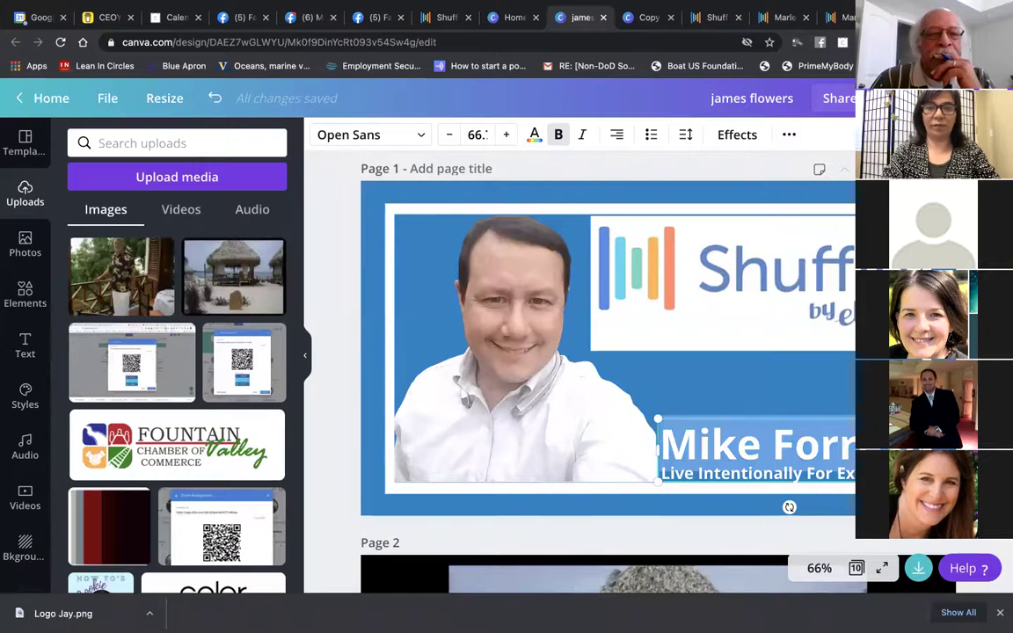
key("BackSpace")
type("PoppaJ")
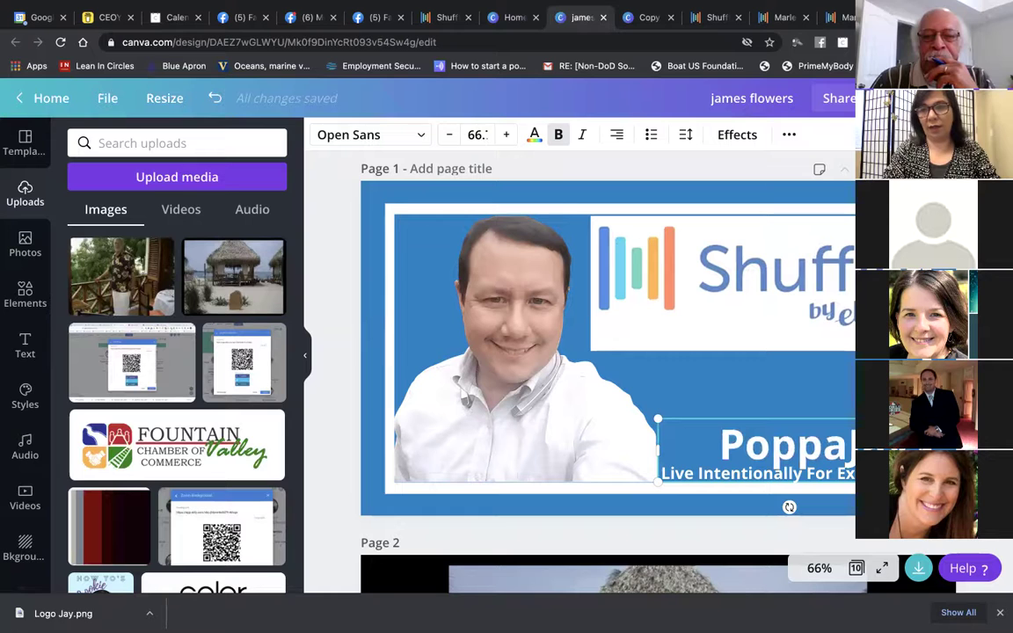
key("BackSpace")
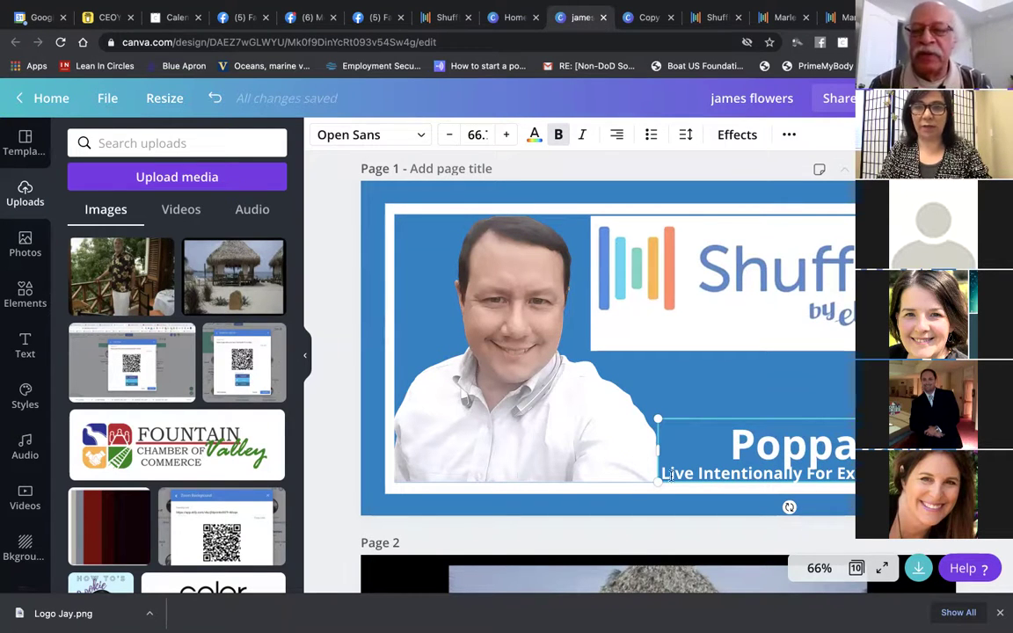
Step: Rewrite the subtitle to read 'Build your own...', and undo a trial narrowing of the text box
left_click_drag(659, 473, 853, 475)
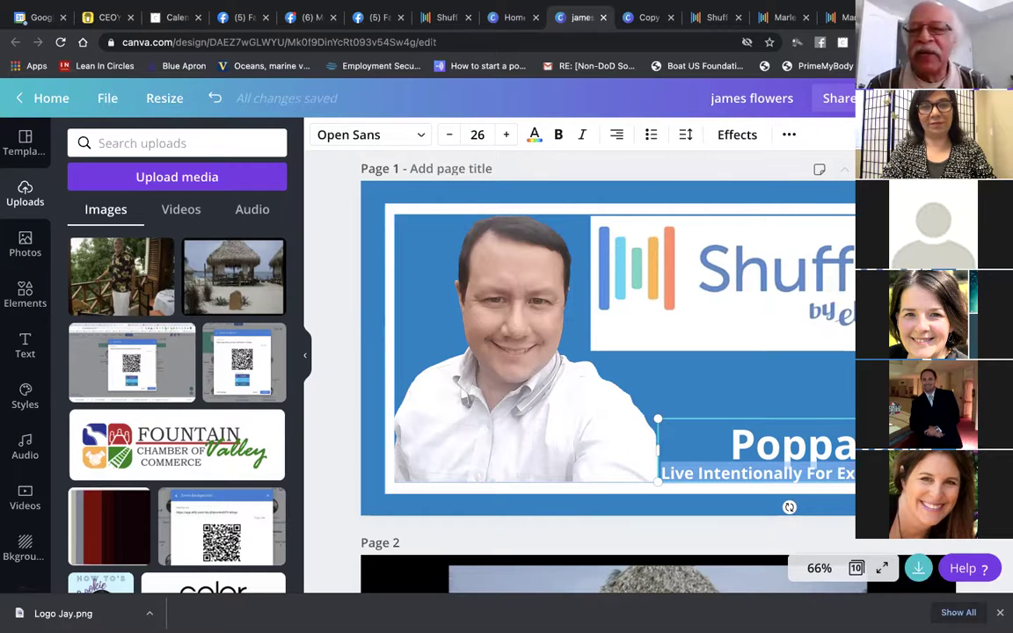
key("BackSpace")
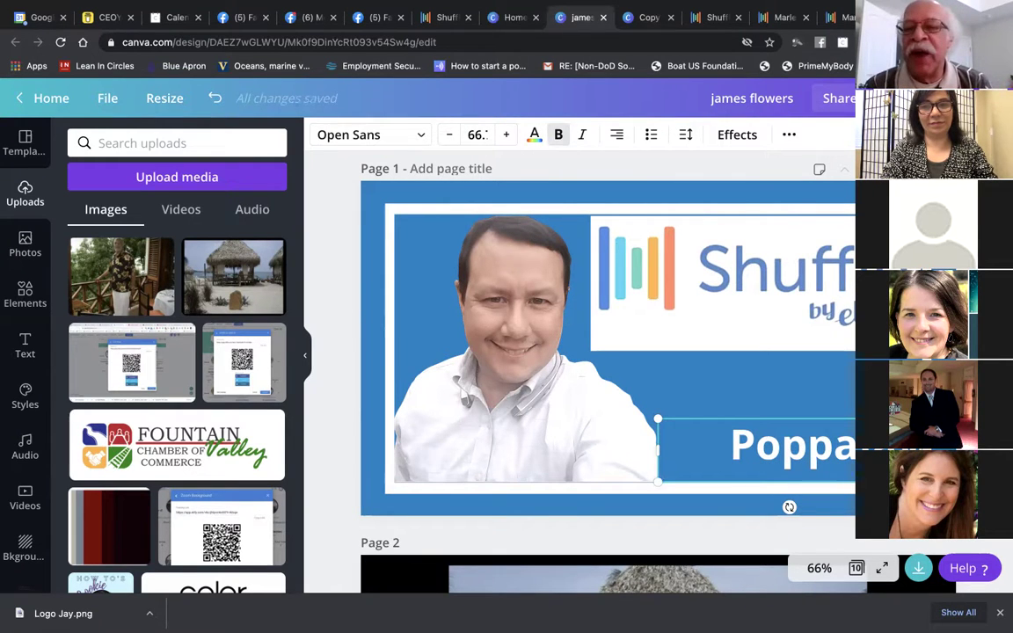
type("Bu")
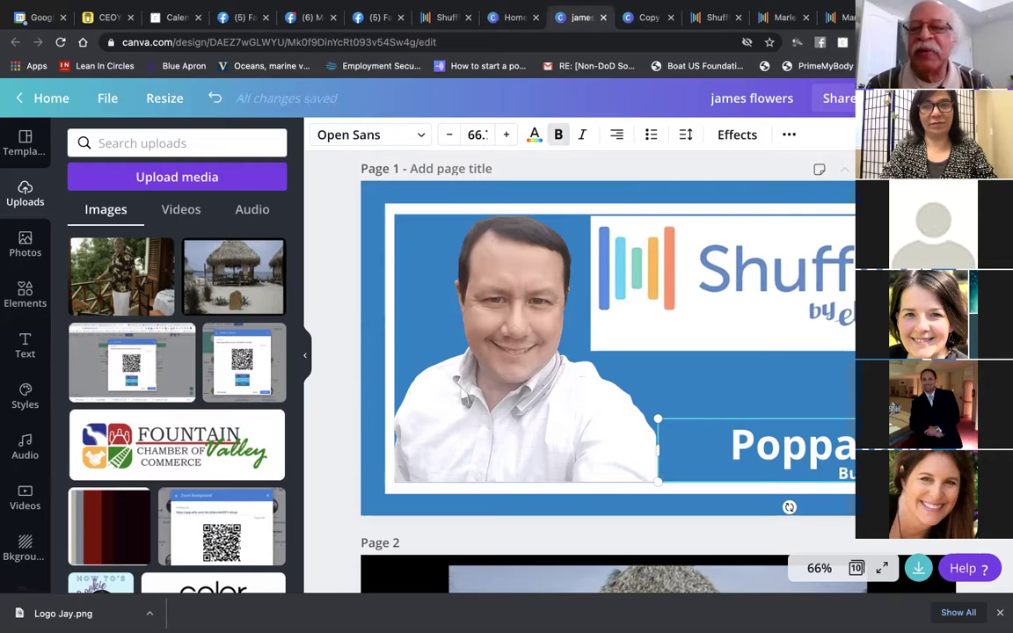
type("ild yo")
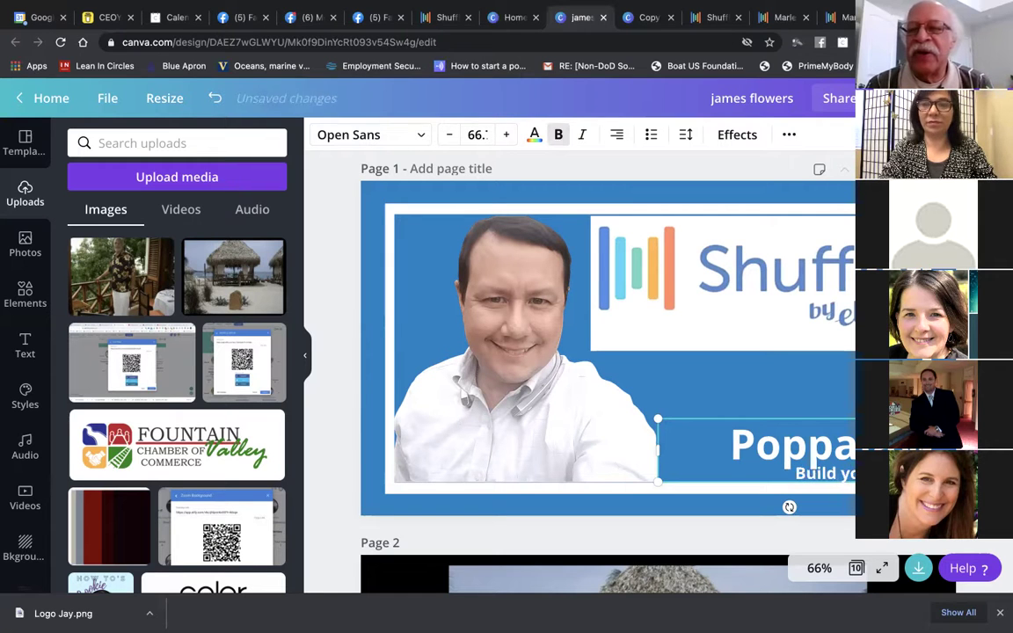
type("ur cwn w")
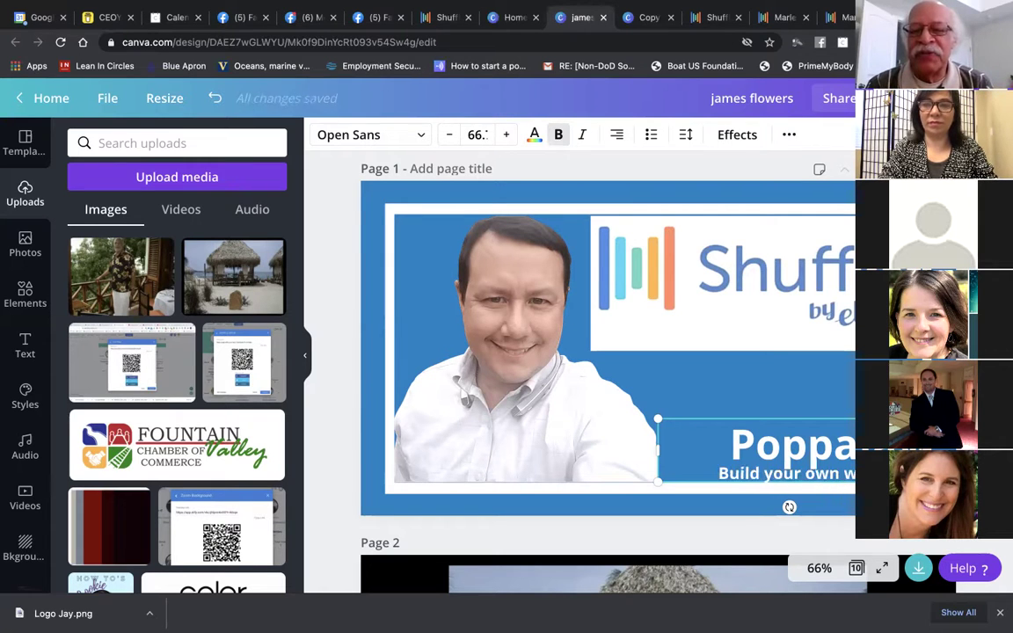
type("ater")
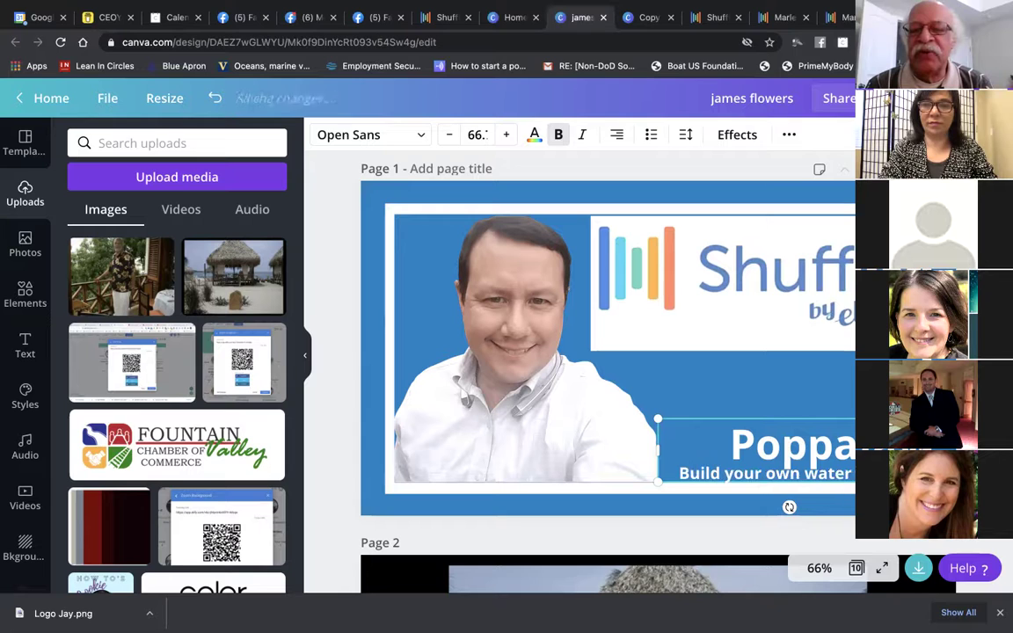
key("BackSpace")
key("BackSpace")
key("BackSpace")
key("BackSpace")
key("BackSpace")
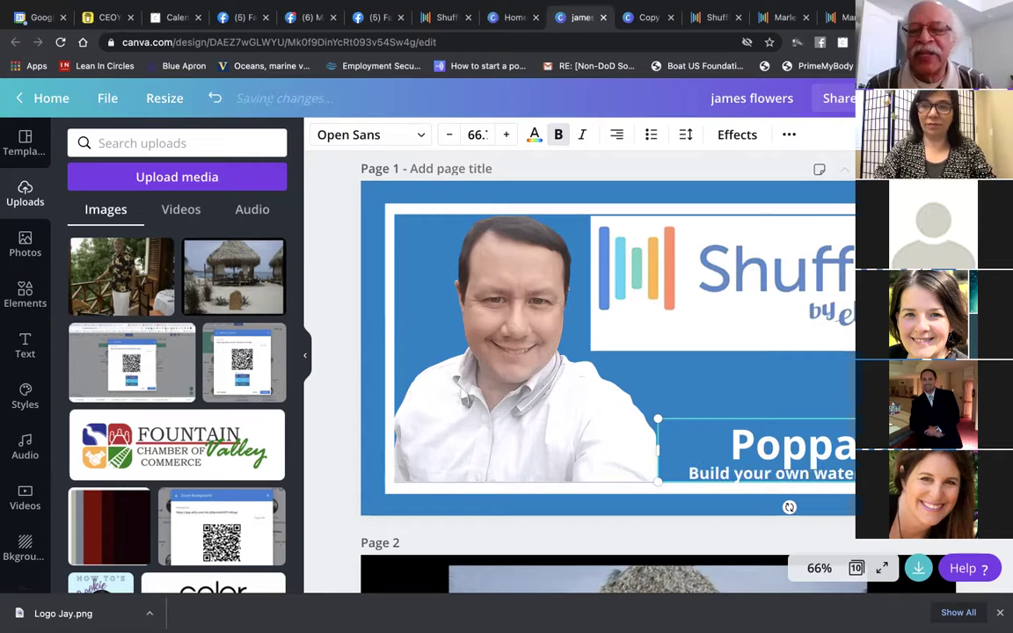
key("ctrl+z")
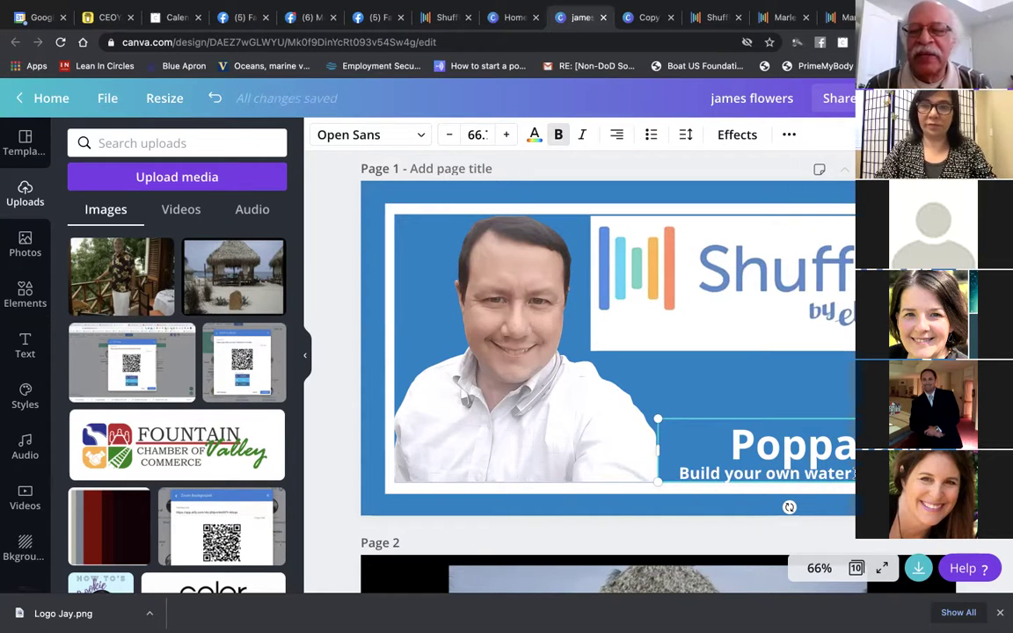
key("BackSpace")
key("BackSpace")
key("BackSpace")
key("BackSpace")
key("BackSpace")
key("BackSpace")
key("BackSpace")
key("BackSpace")
key("BackSpace")
key("BackSpace")
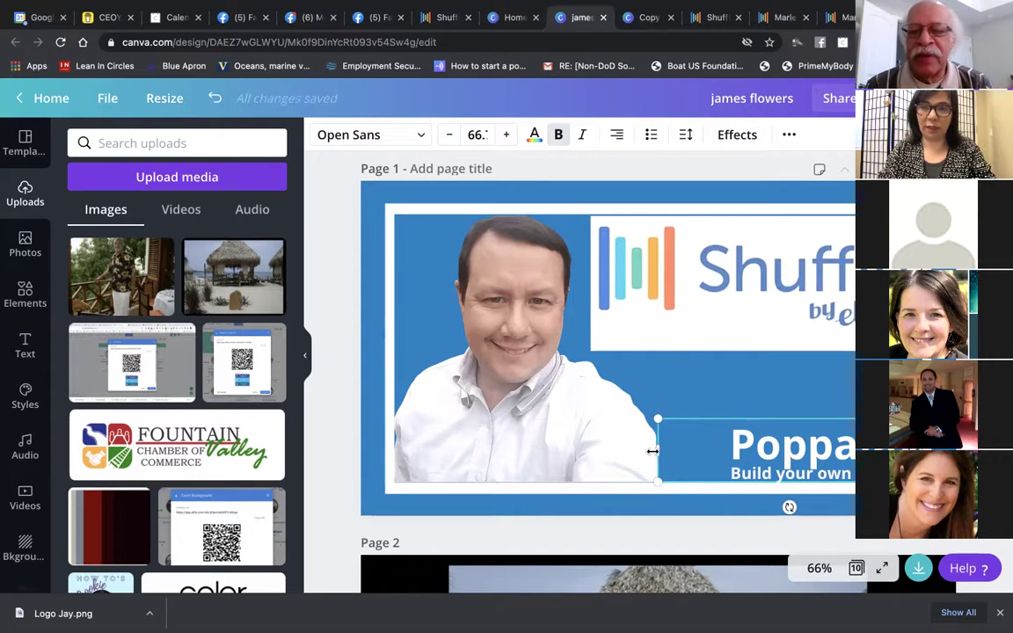
left_click_drag(683, 453, 733, 451)
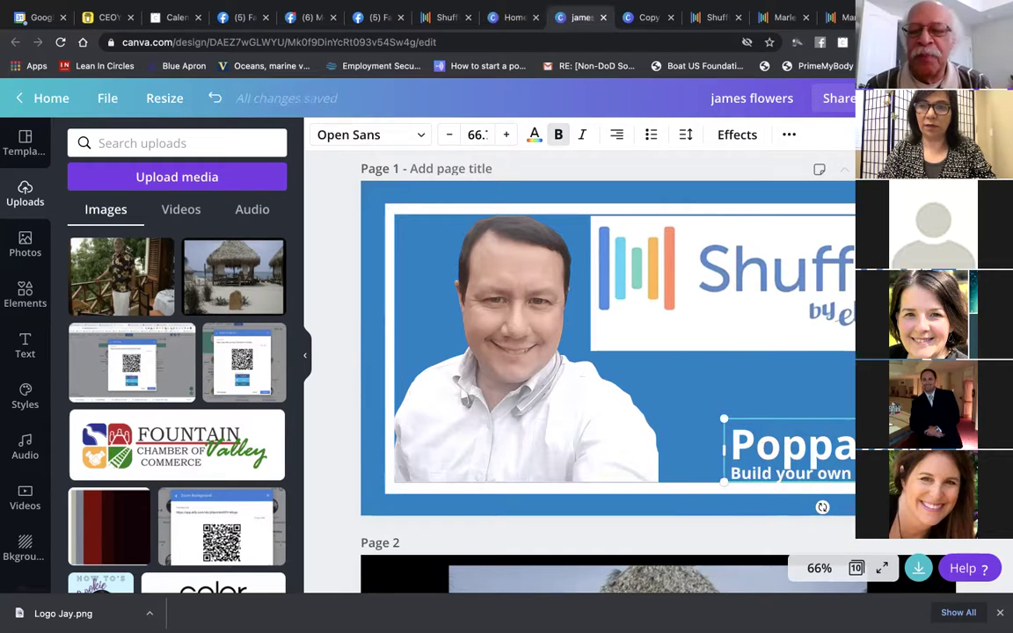
key("ctrl+z")
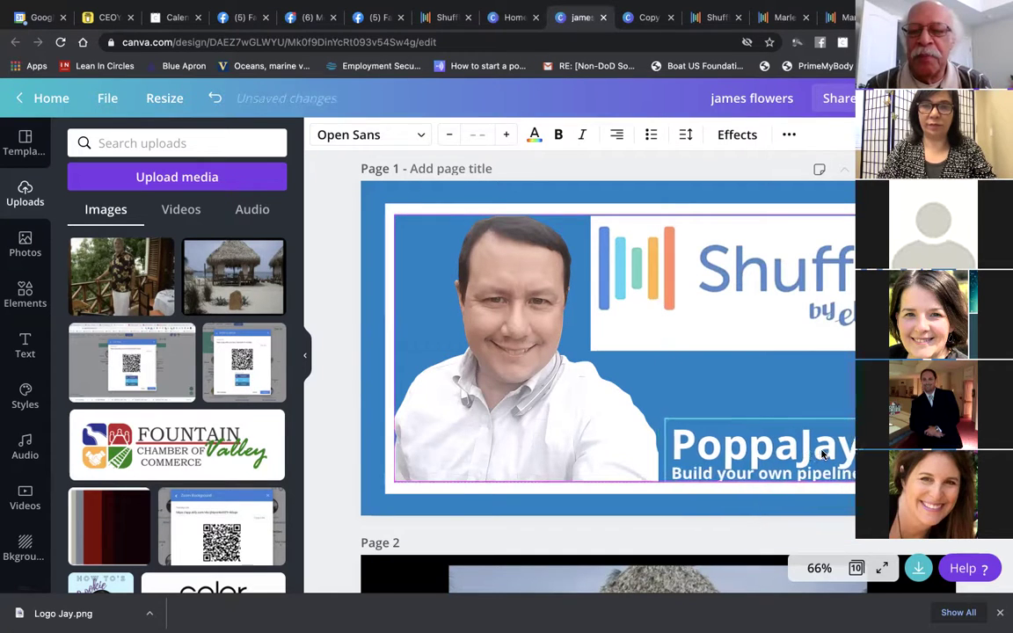
Step: Replace the selfie with the uploaded balcony photo and apply the Afterglow filter
left_click(493, 379)
key("Delete")
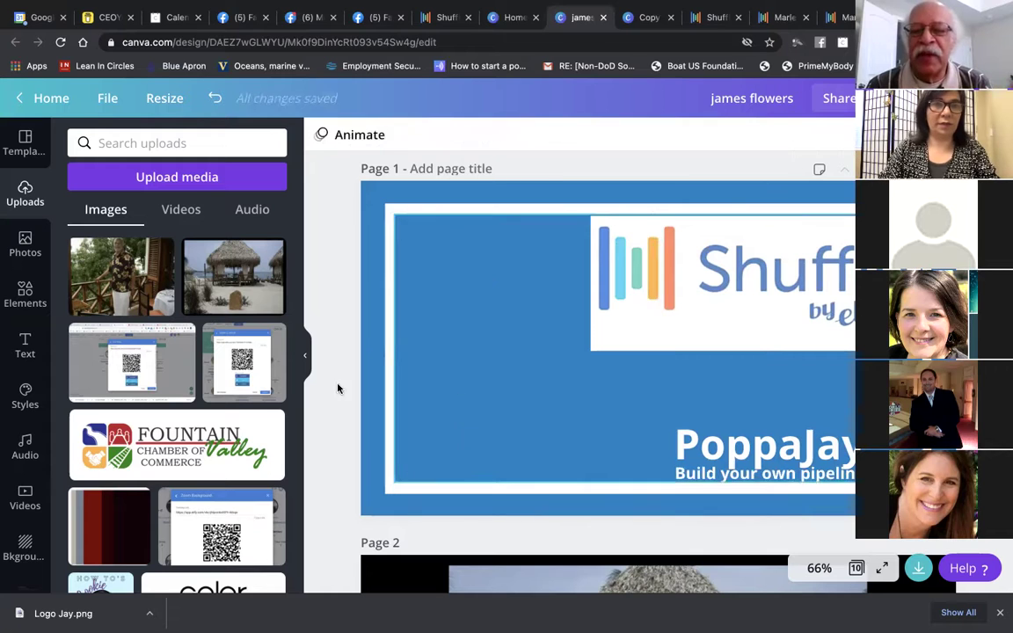
left_click(122, 276)
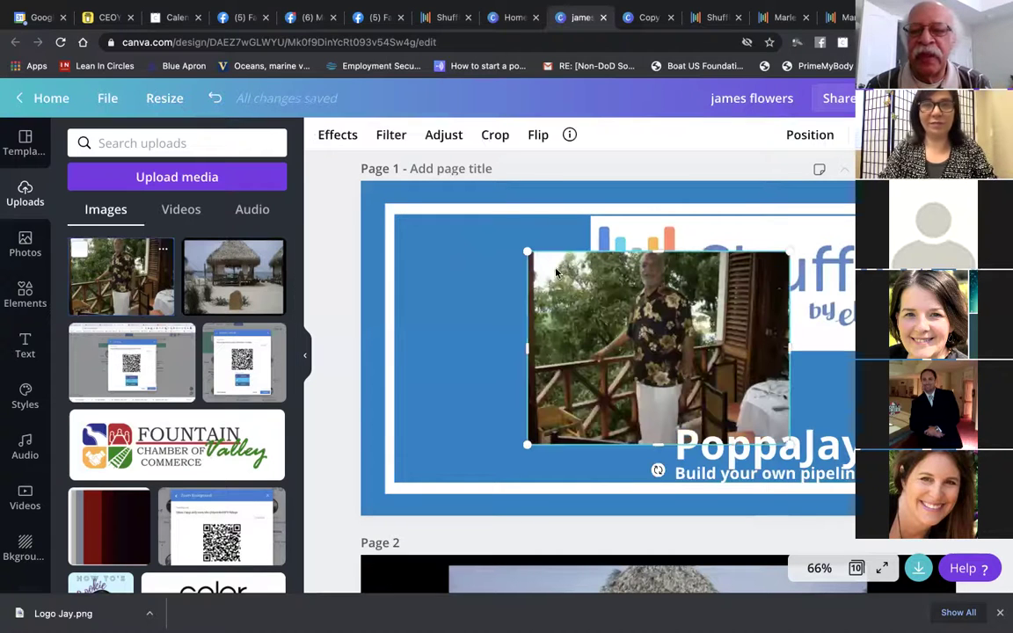
left_click(348, 139)
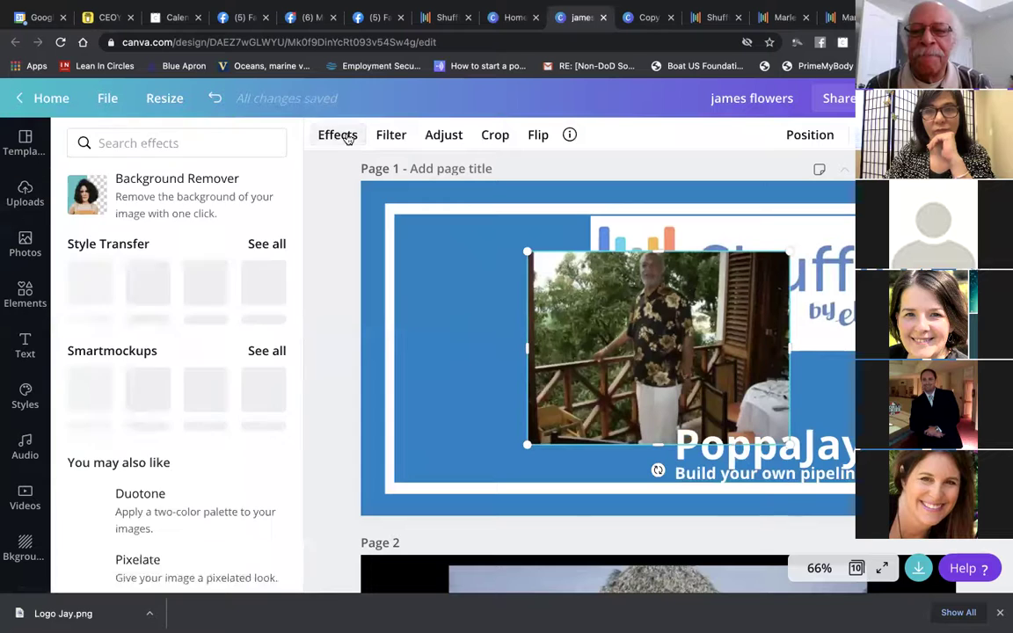
left_click(391, 135)
left_click(85, 253)
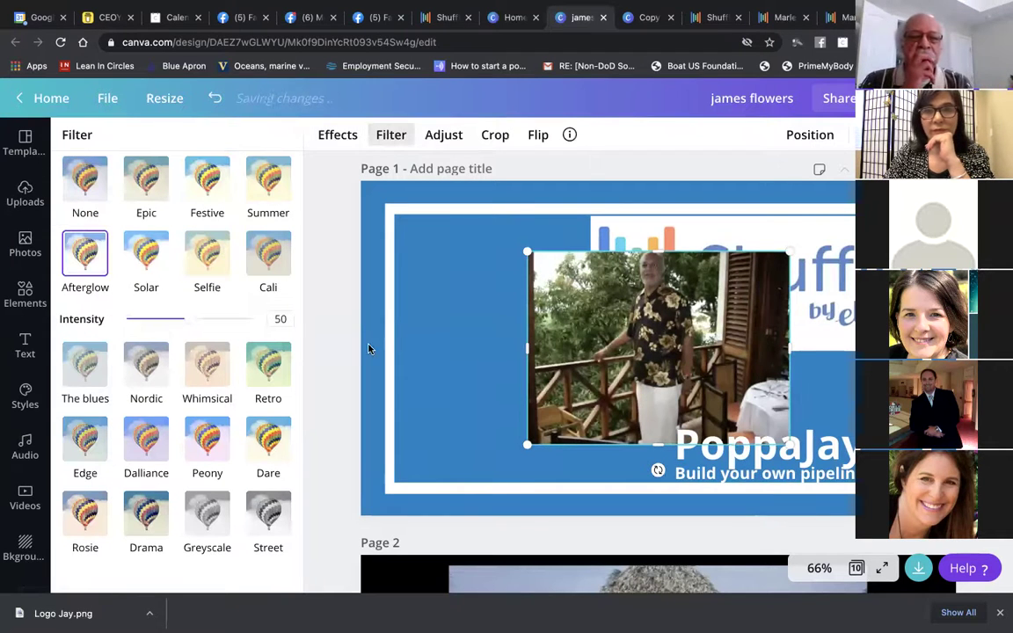
Step: Resize the photo, shift the Shuffle logo left, and delete a trial background-removed photo
left_click_drag(792, 349, 899, 339)
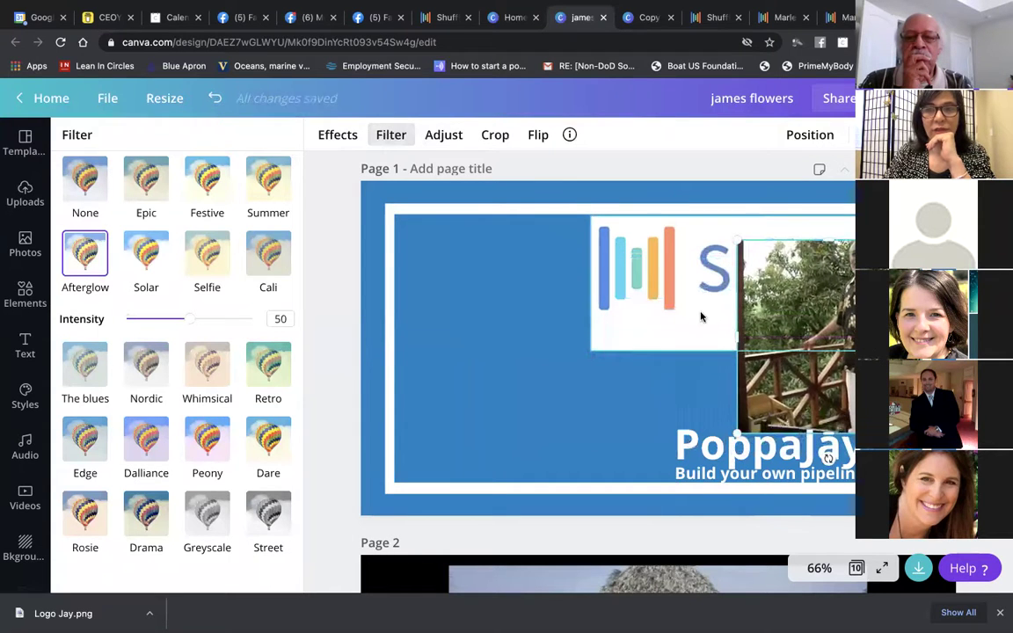
left_click_drag(698, 314, 509, 320)
left_click(759, 280)
left_click_drag(738, 336, 776, 334)
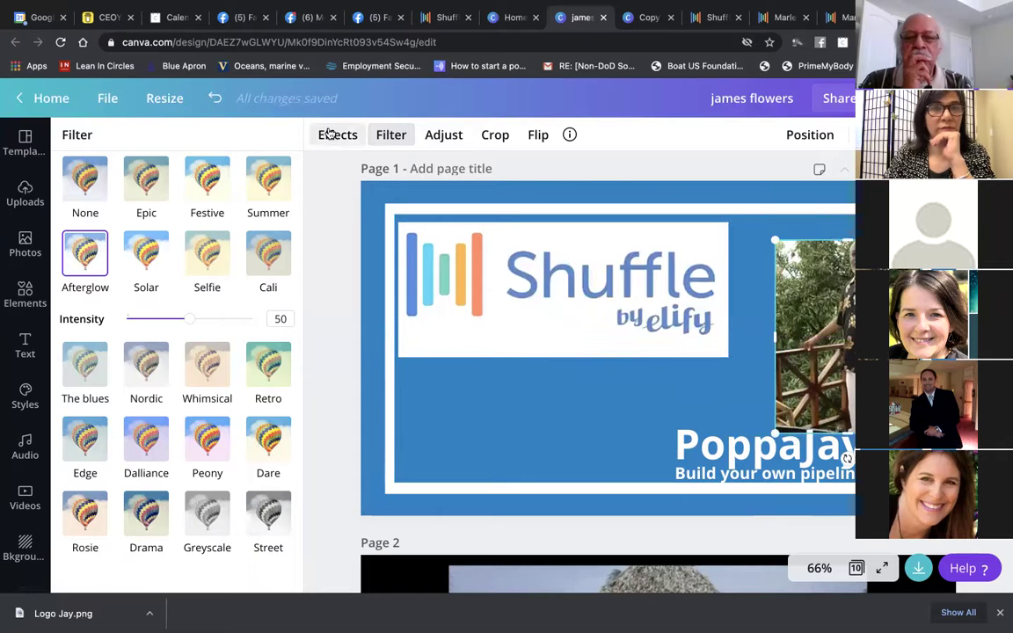
left_click(329, 134)
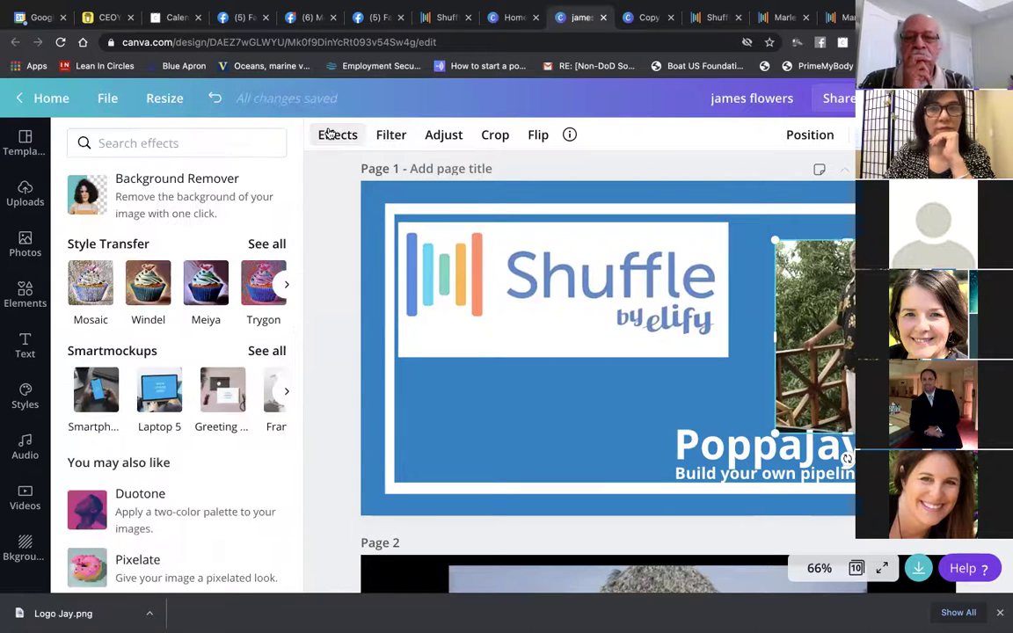
left_click(161, 201)
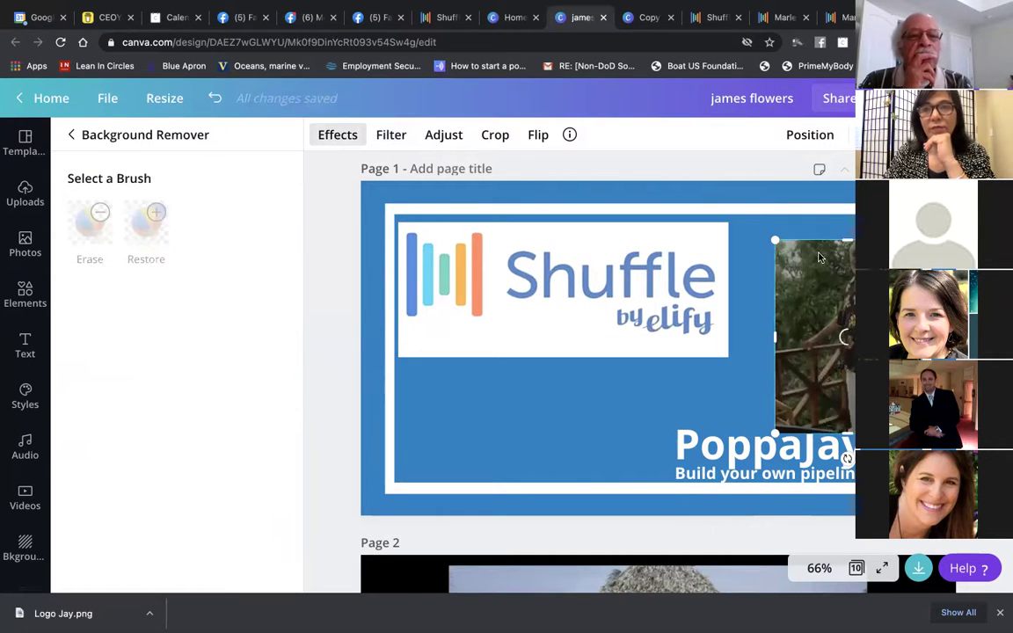
left_click_drag(775, 240, 762, 222)
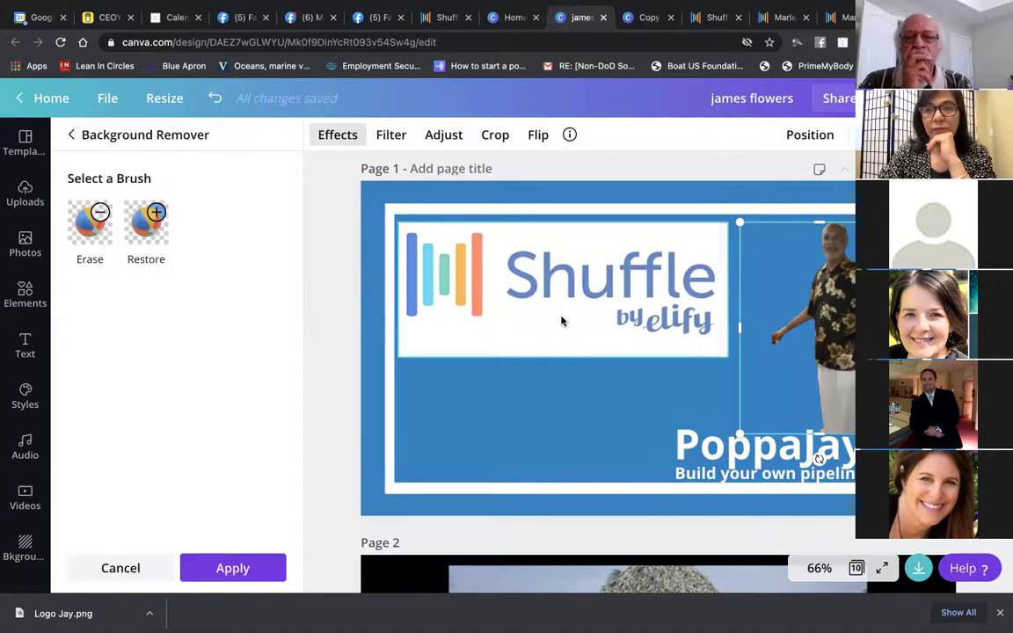
key("Delete")
Step: Add the balcony photo from Uploads and position it right of the Shuffle logo, narrowing it slightly
left_click(122, 255)
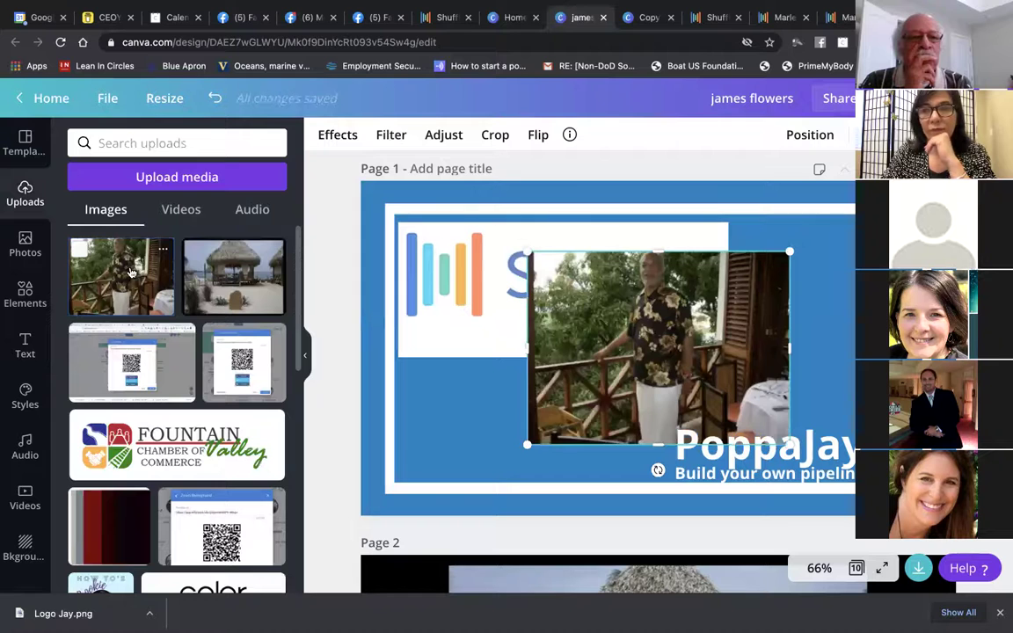
left_click_drag(736, 314, 911, 284)
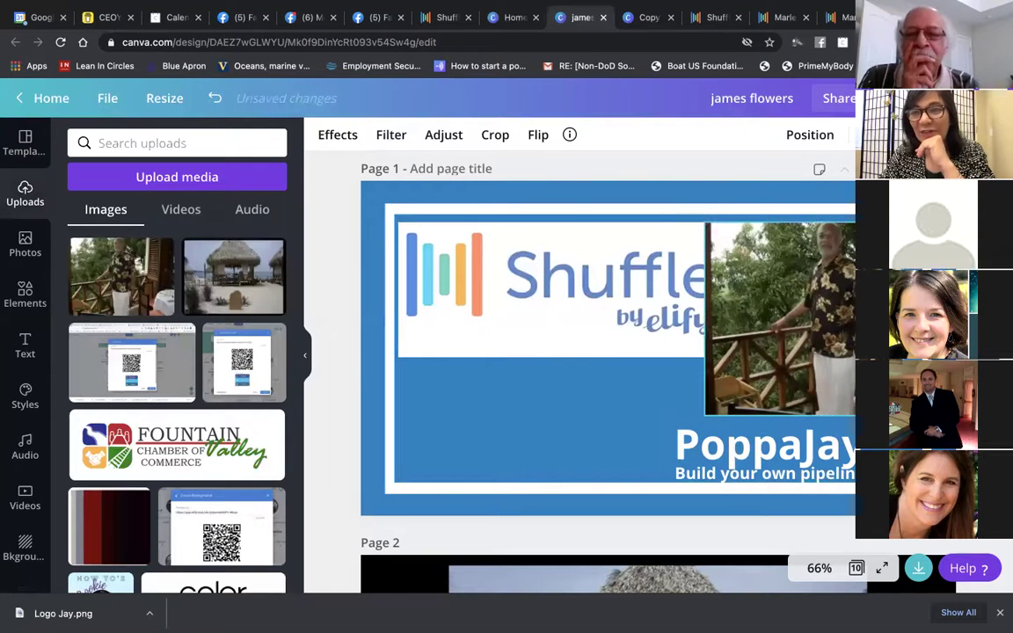
left_click_drag(754, 288, 779, 289)
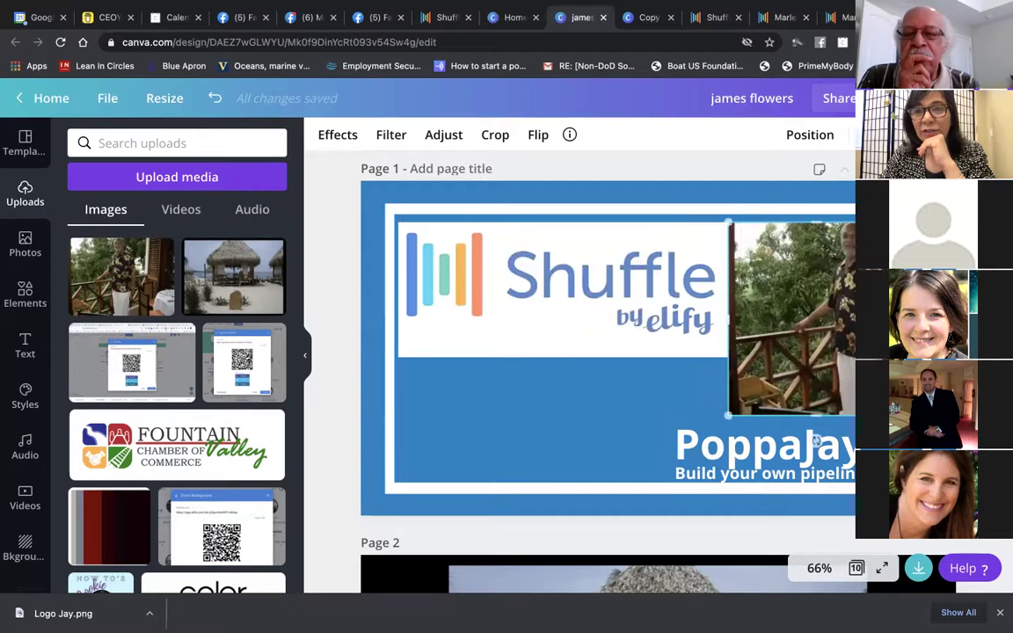
left_click_drag(733, 315, 772, 315)
left_click_drag(840, 331, 830, 331)
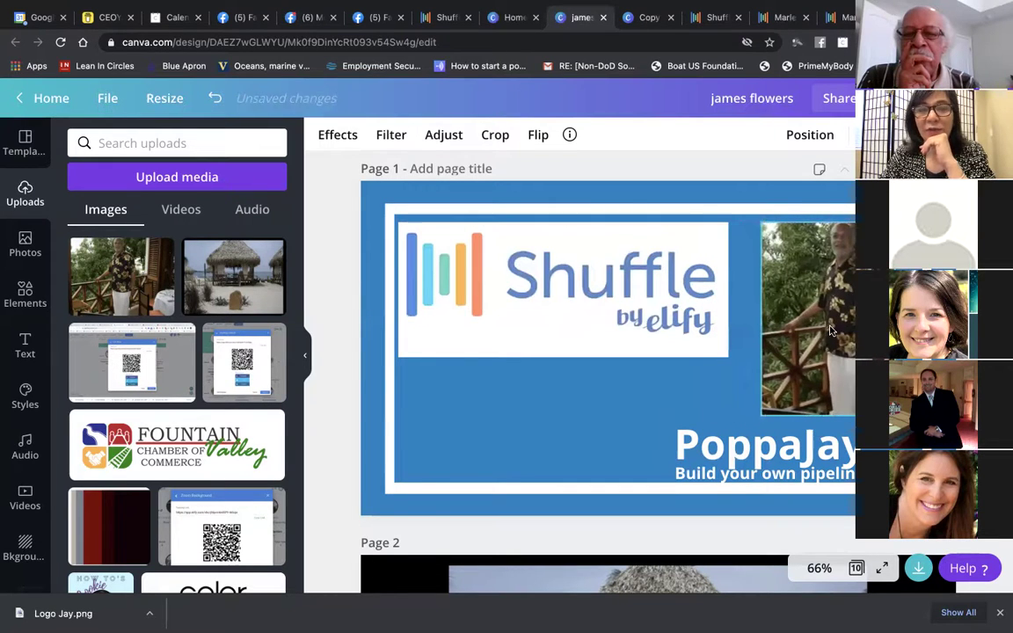
Step: Apply the Afterglow filter to the balcony photo at intensity 61
left_click(390, 137)
left_click(85, 255)
left_click_drag(187, 320, 203, 322)
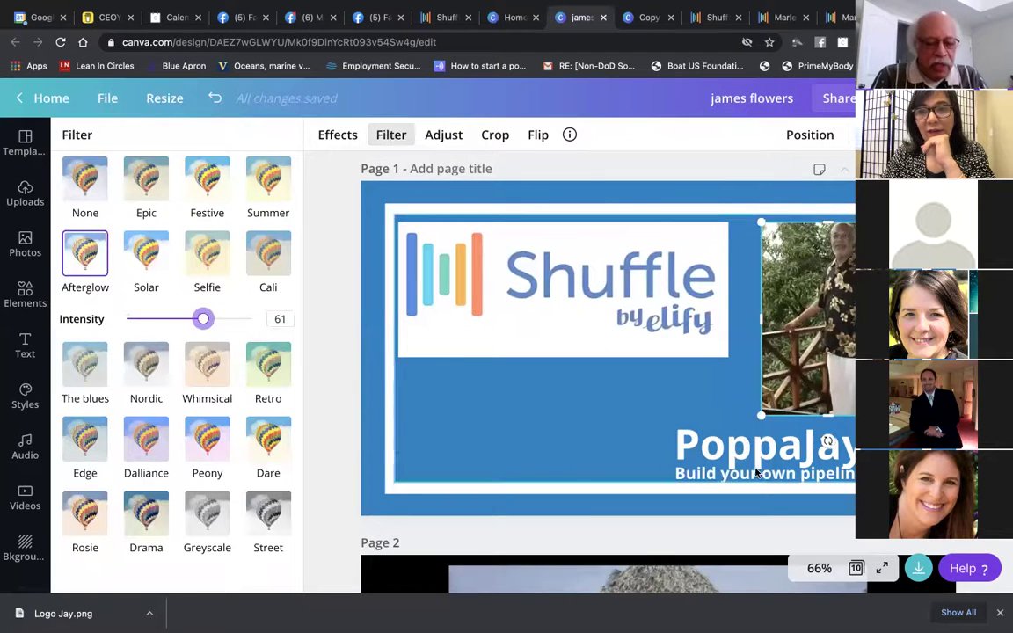
Step: Enlarge the PoppaJay text beneath the Shuffle logo and stretch the photo to full banner height
left_click_drag(730, 468, 459, 412)
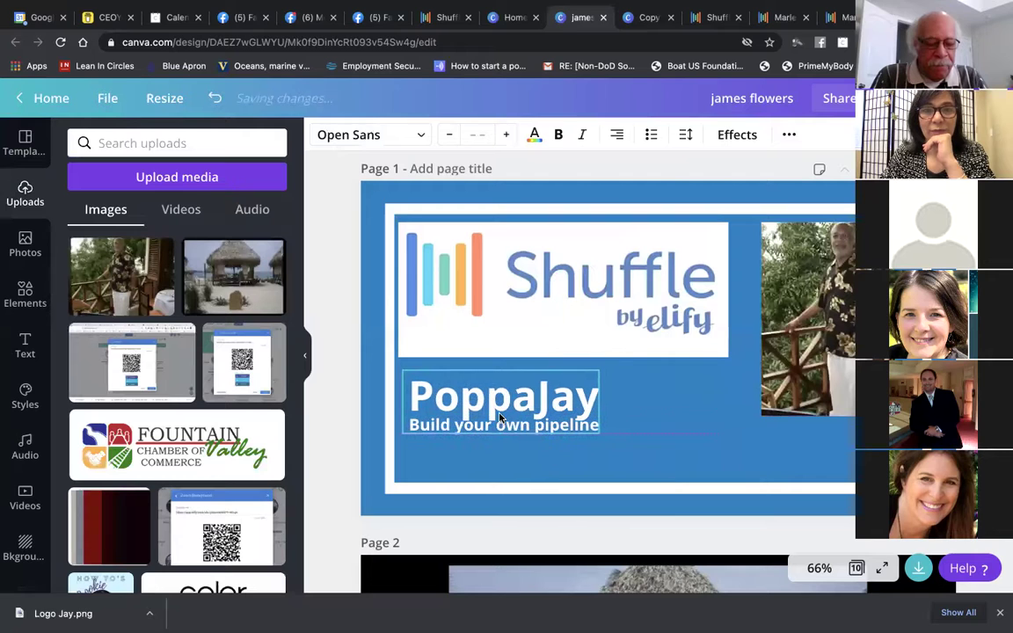
left_click_drag(598, 433, 682, 467)
left_click(805, 352)
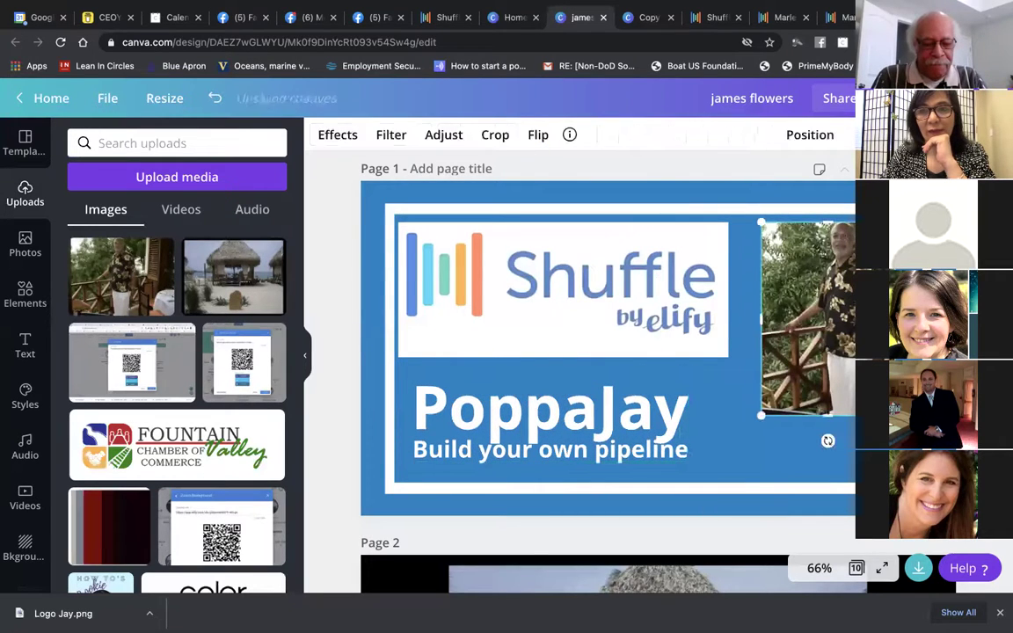
left_click_drag(761, 415, 729, 461)
left_click_drag(791, 405, 802, 404)
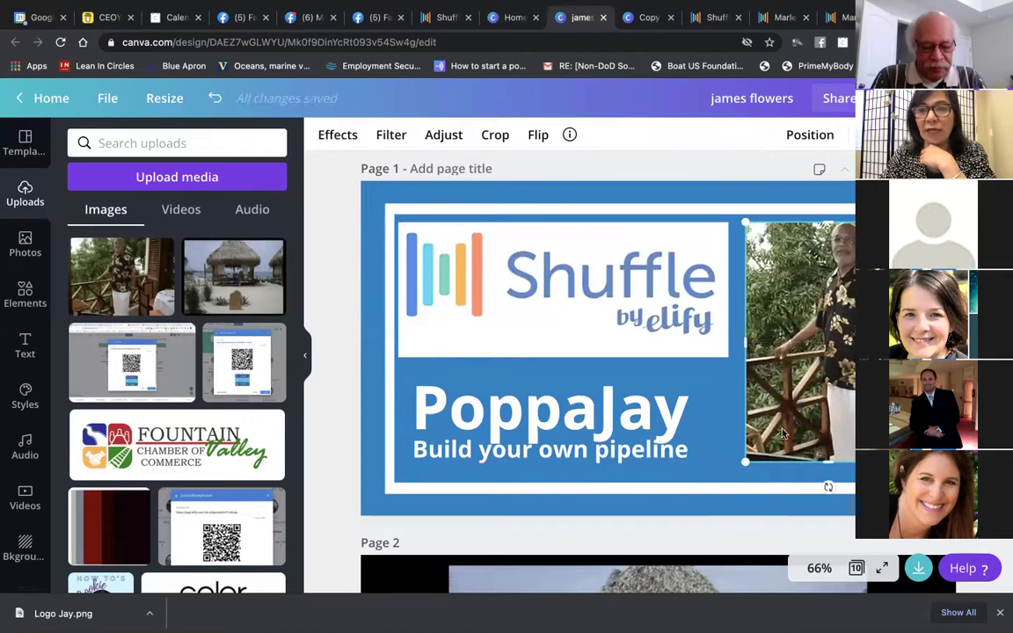
left_click_drag(741, 464, 734, 473)
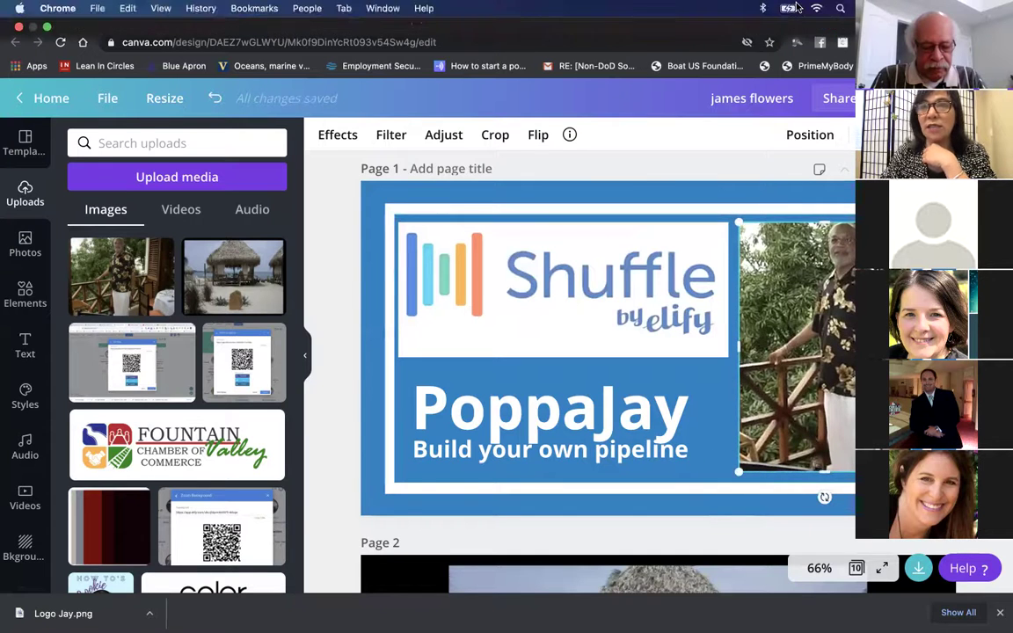
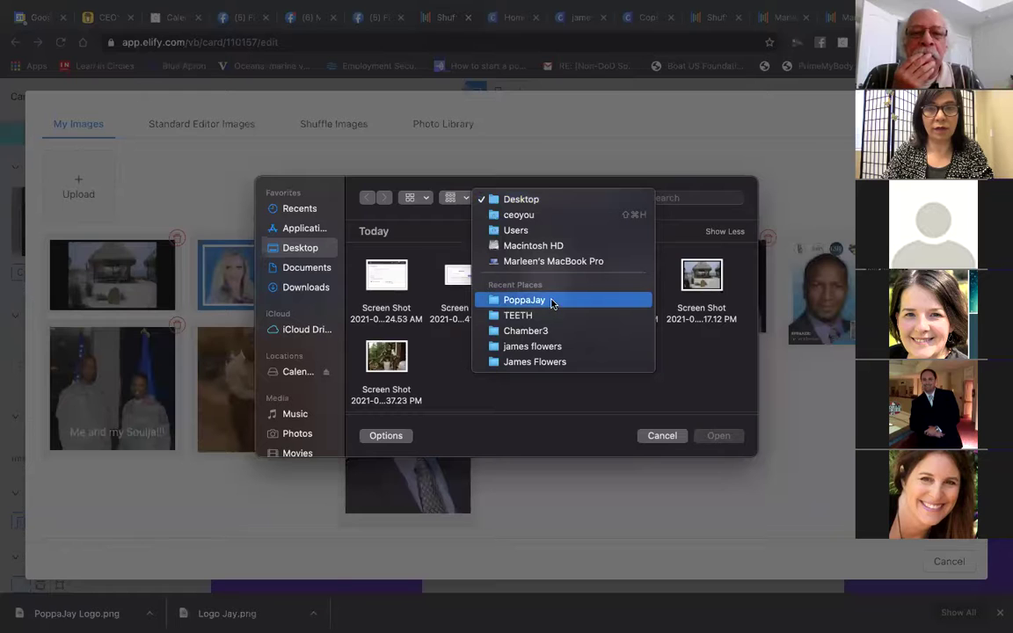
Step: Upload PoppaJay Logo.png and place it on the card as its 750 × 421 photo
double_click(472, 282)
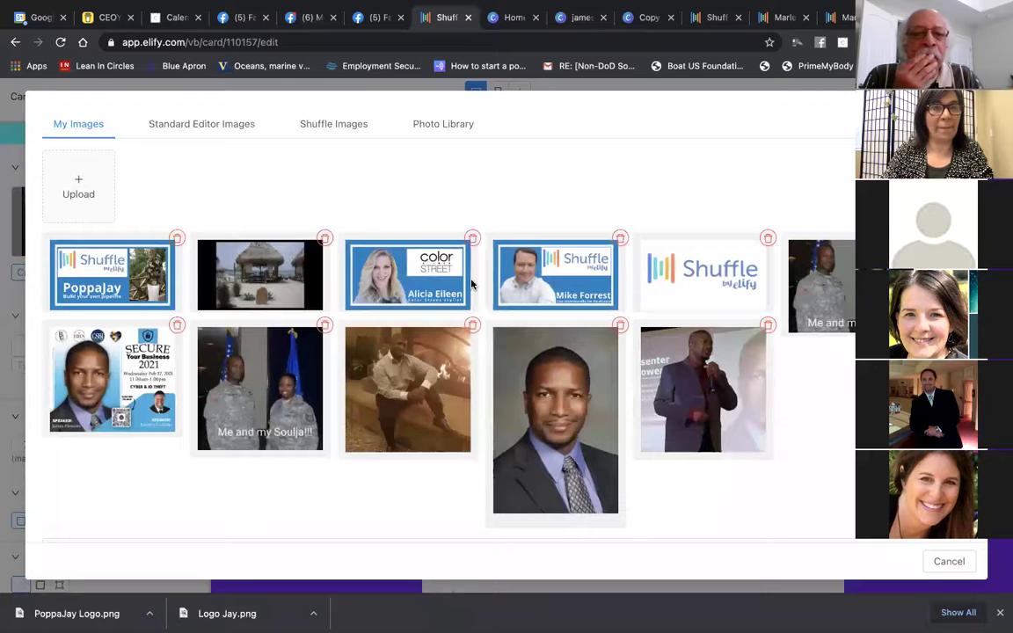
left_click(137, 248)
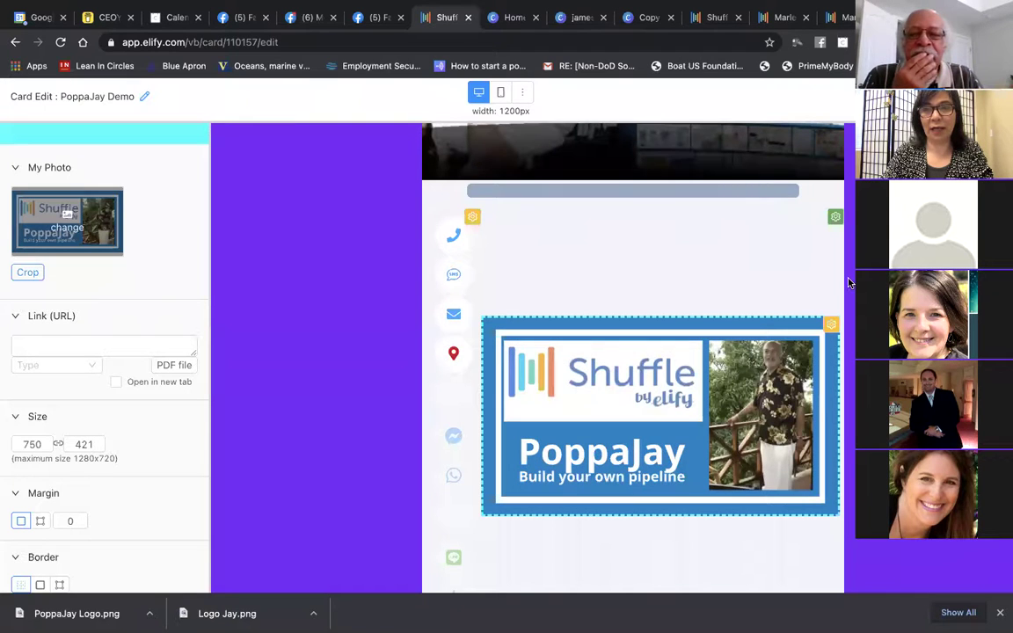
scroll(849, 283, "up", 15)
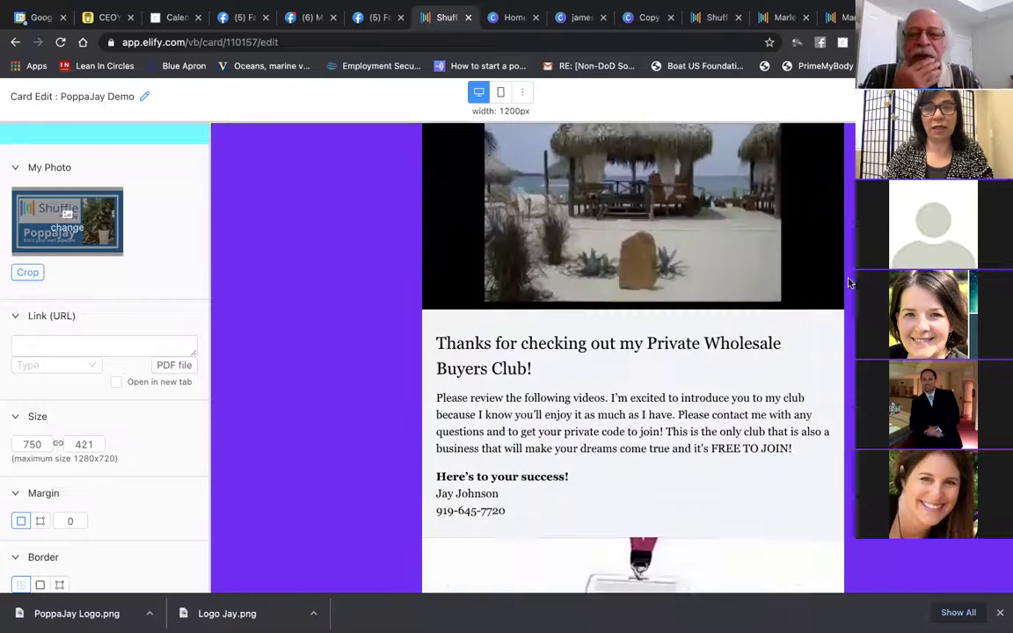
scroll(849, 282, "down", 15)
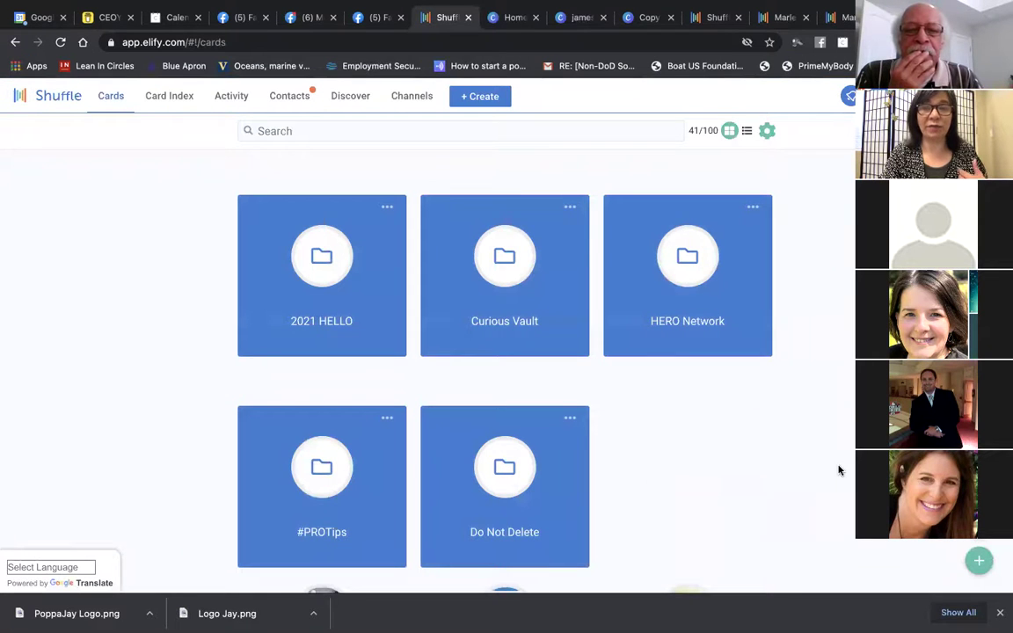
Step: Open the 2021 HELLO folder on the Cards page and browse through its cards
scroll(838, 471, "down", 10)
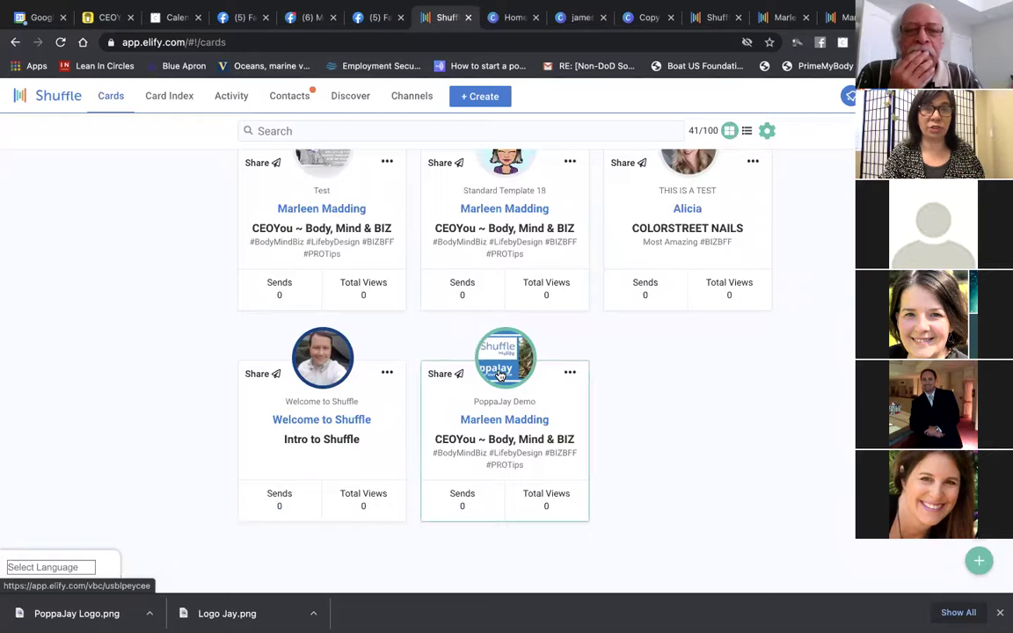
scroll(498, 375, "up", 3)
scroll(498, 376, "up", 4)
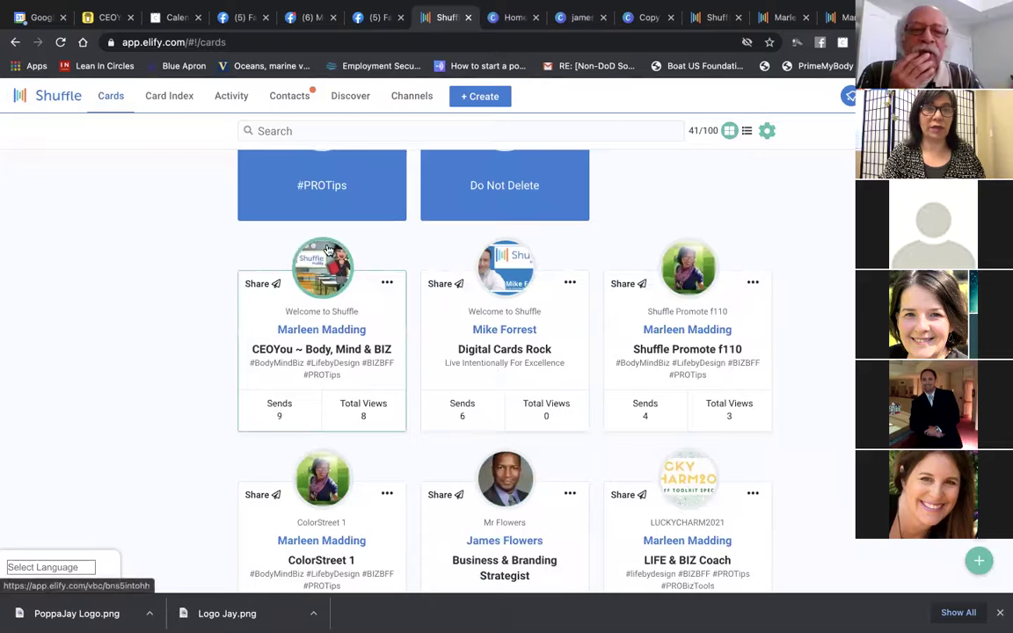
scroll(325, 251, "up", 5)
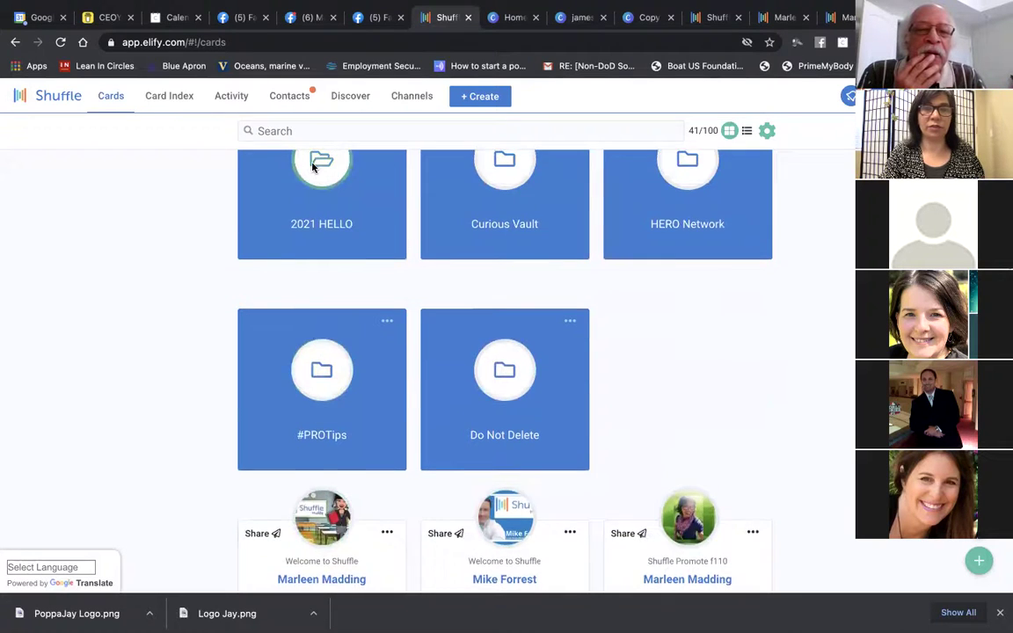
left_click(314, 167)
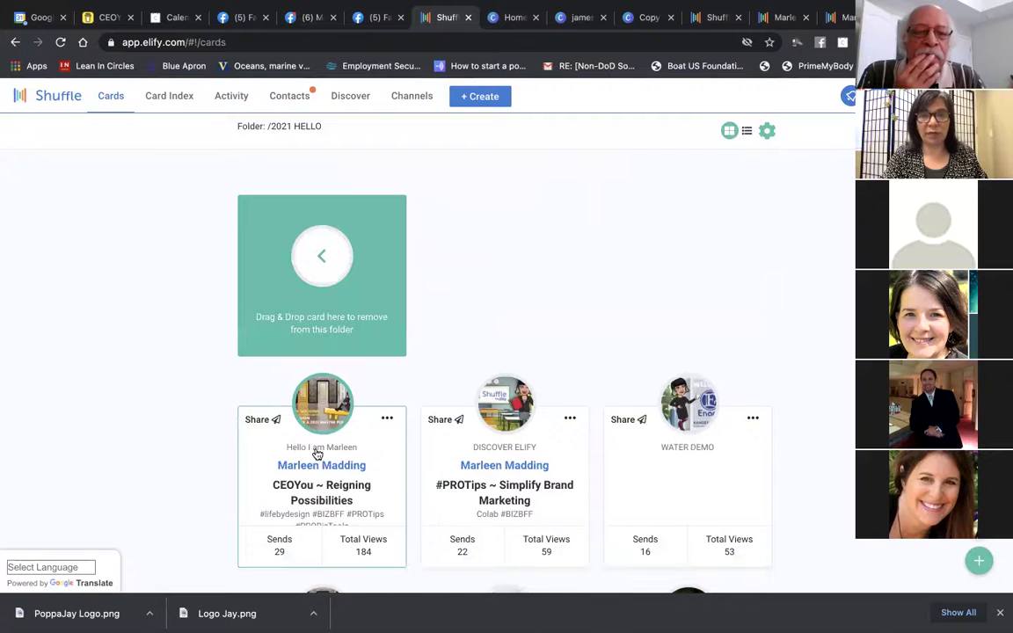
scroll(701, 435, "down", 1)
scroll(701, 435, "down", 5)
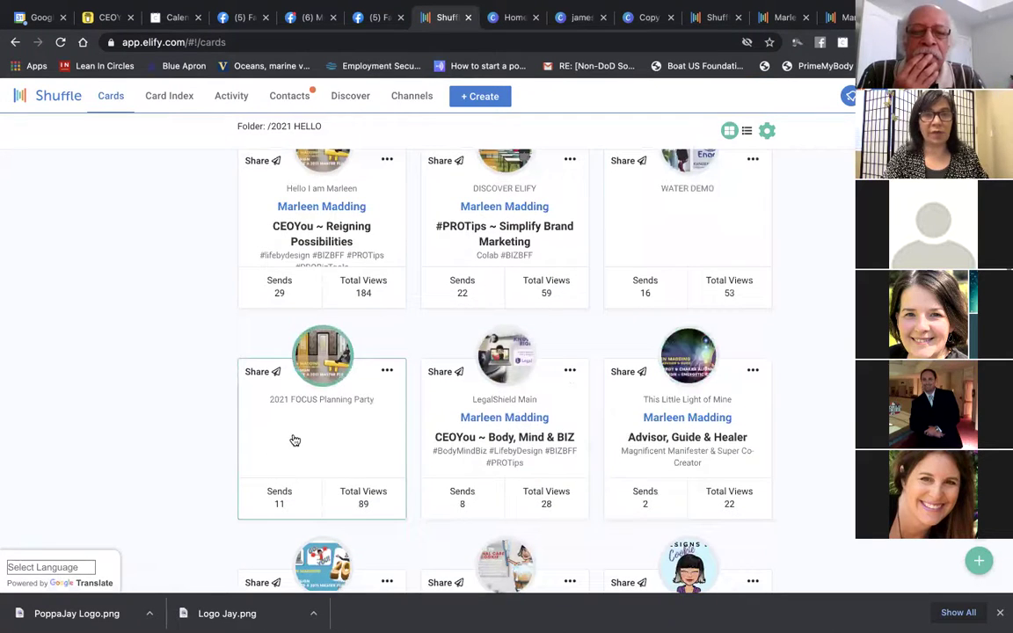
scroll(311, 424, "down", 1)
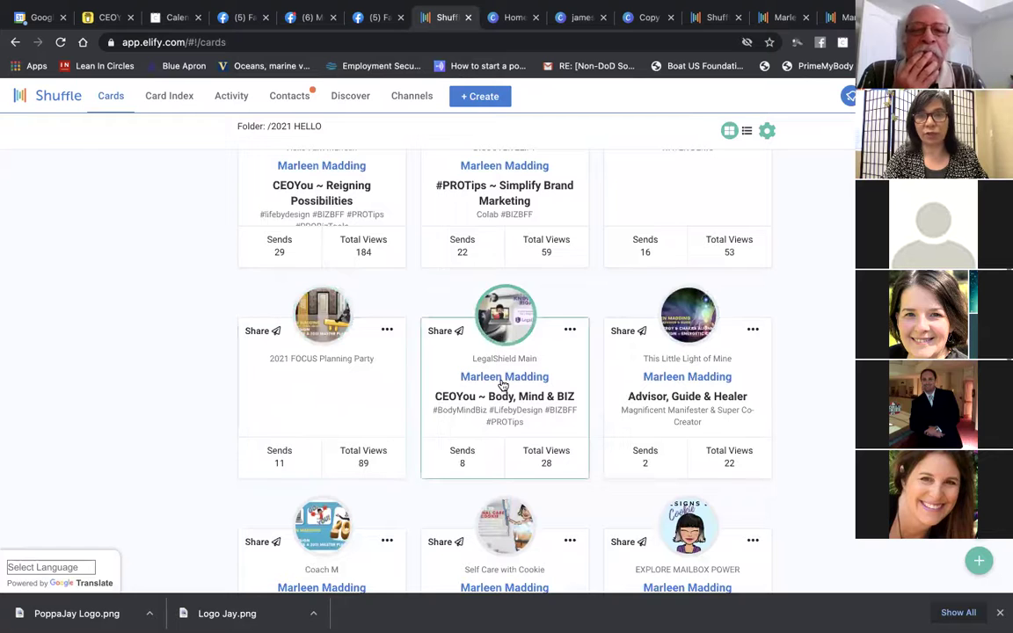
scroll(503, 385, "down", 7)
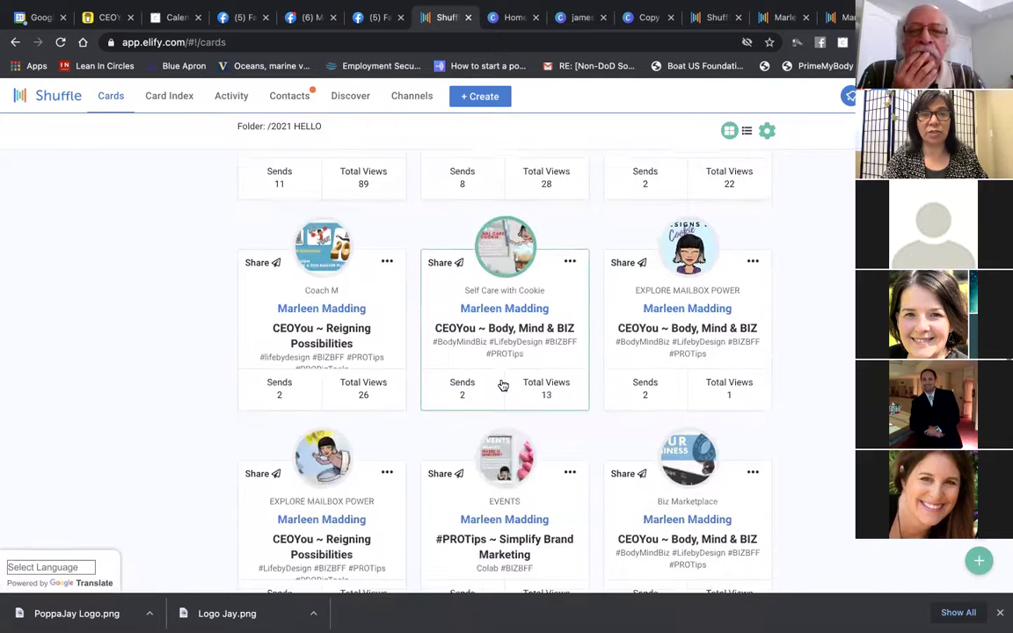
scroll(503, 384, "down", 6)
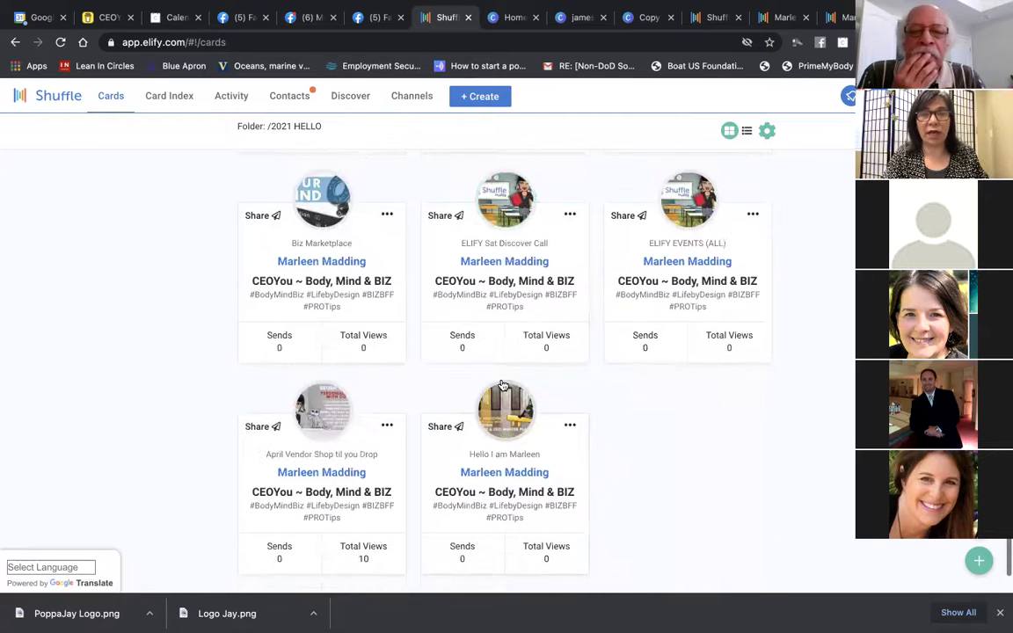
scroll(503, 384, "left", 5)
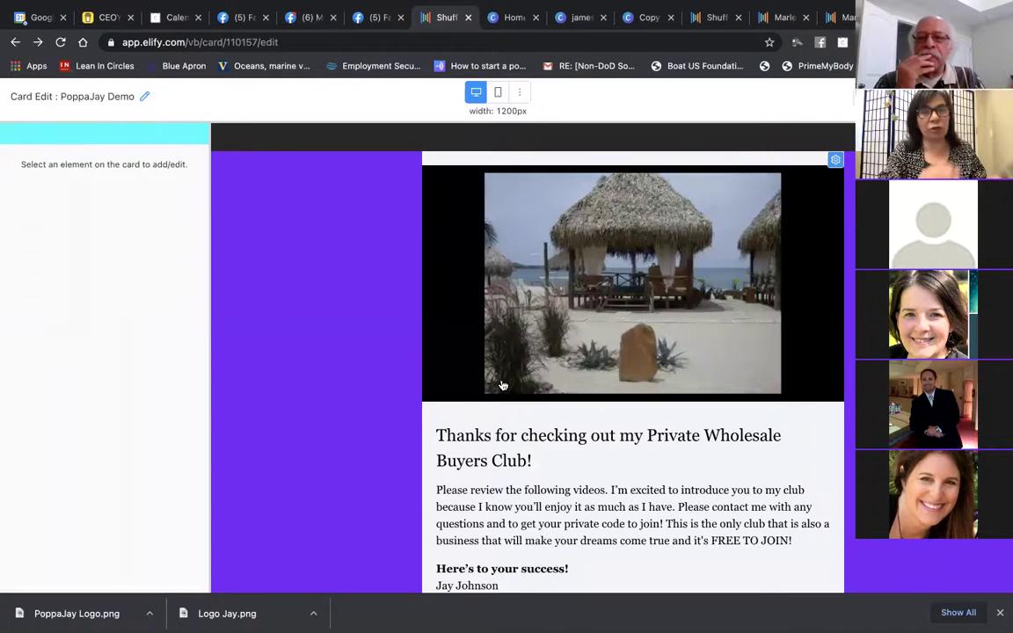
scroll(705, 411, "down", 5)
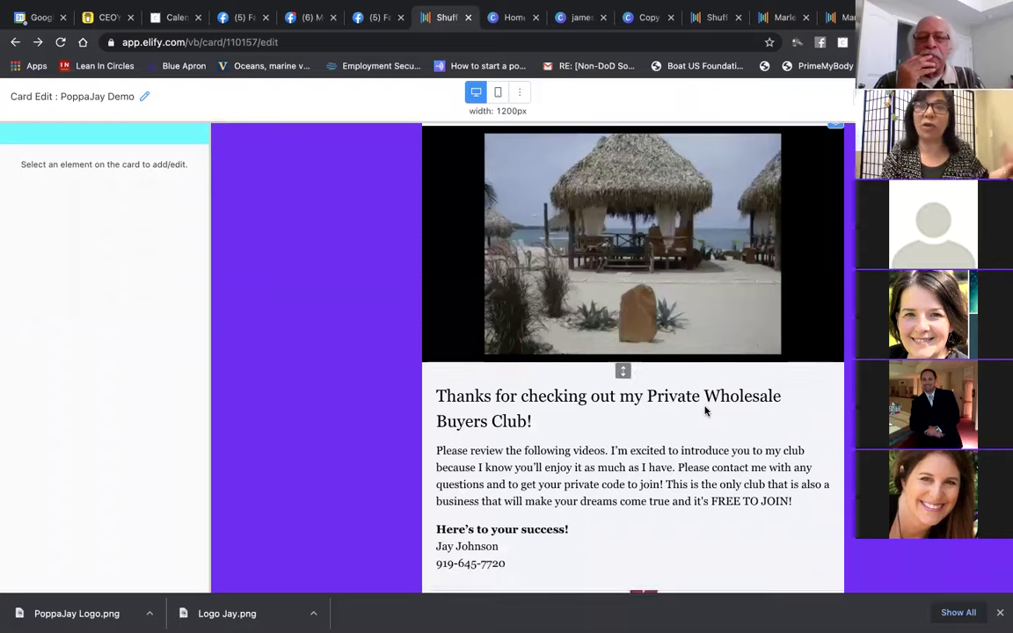
scroll(705, 411, "down", 15)
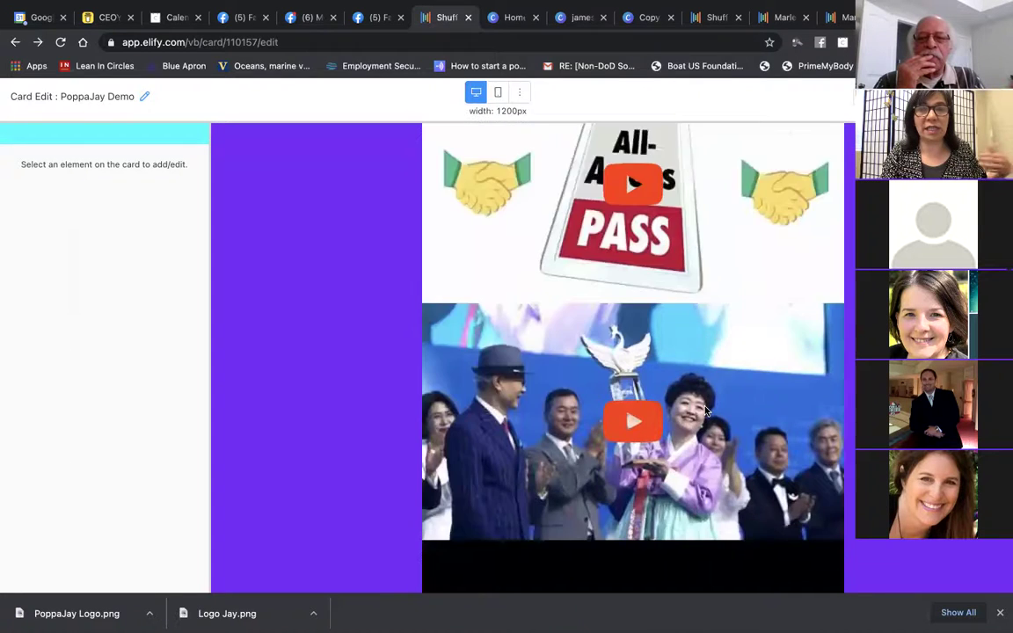
scroll(705, 411, "down", 1)
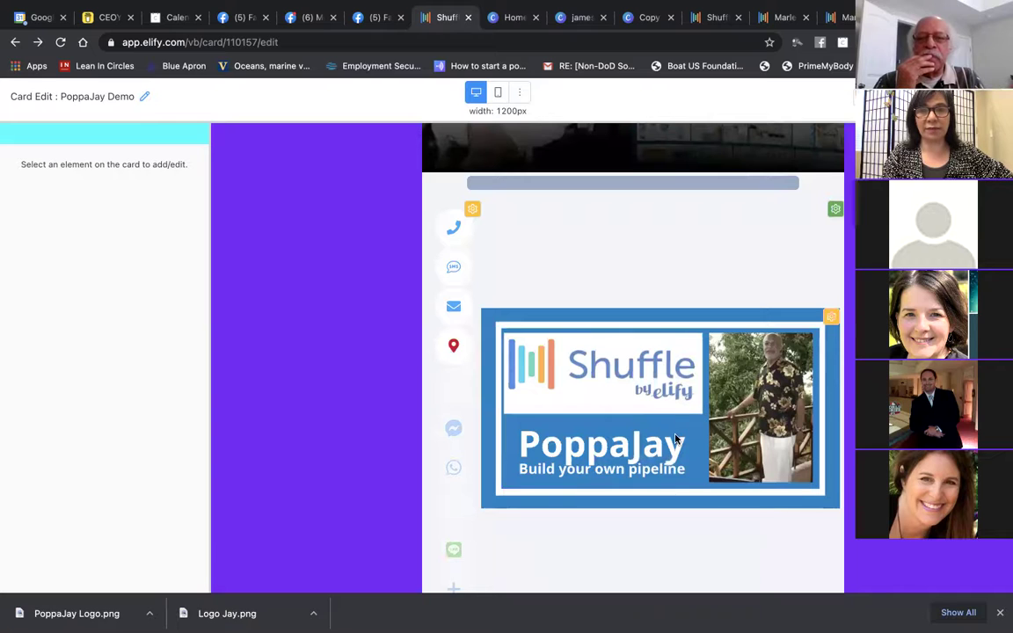
scroll(674, 440, "up", 1)
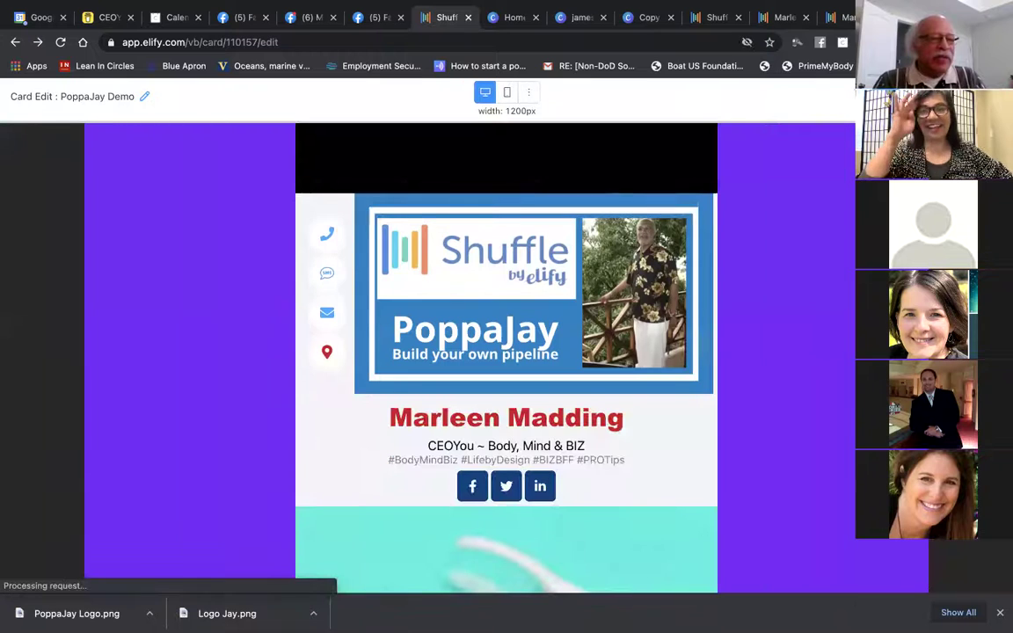
scroll(823, 226, "up", 10)
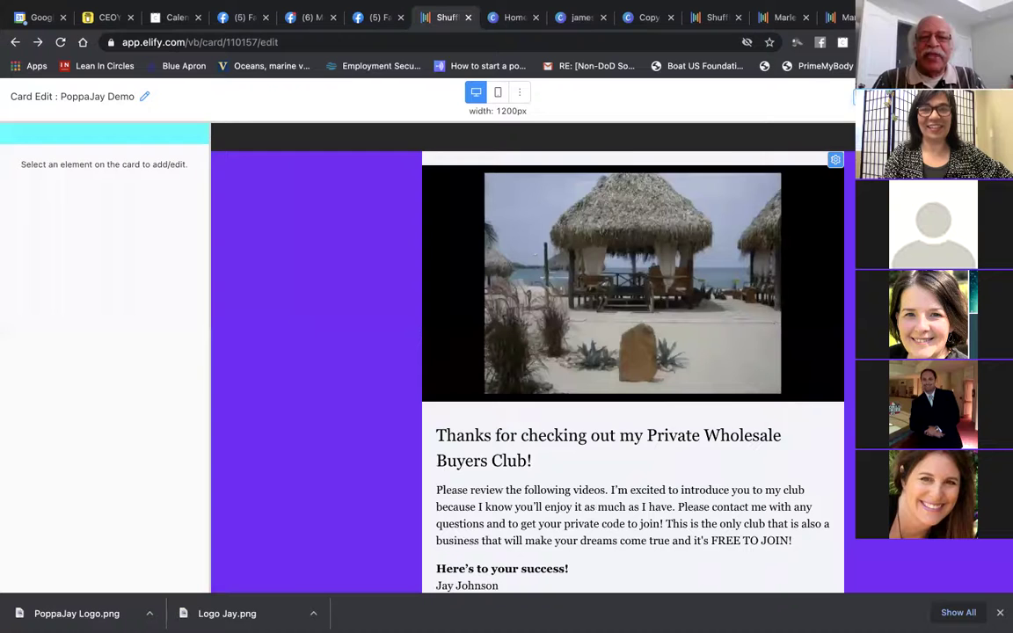
scroll(723, 404, "down", 5)
scroll(724, 405, "down", 10)
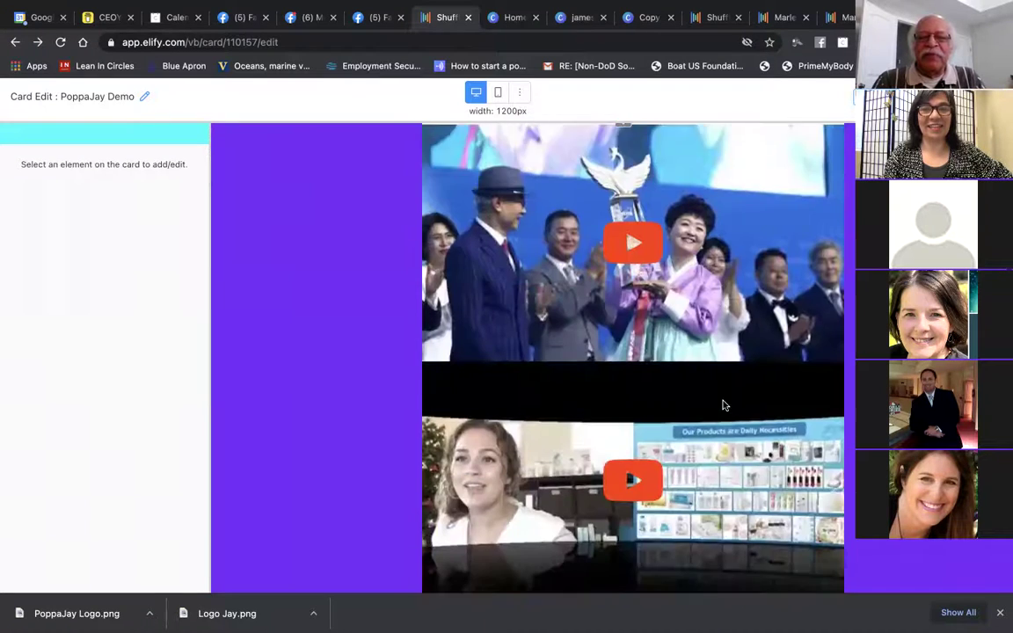
scroll(724, 405, "down", 1)
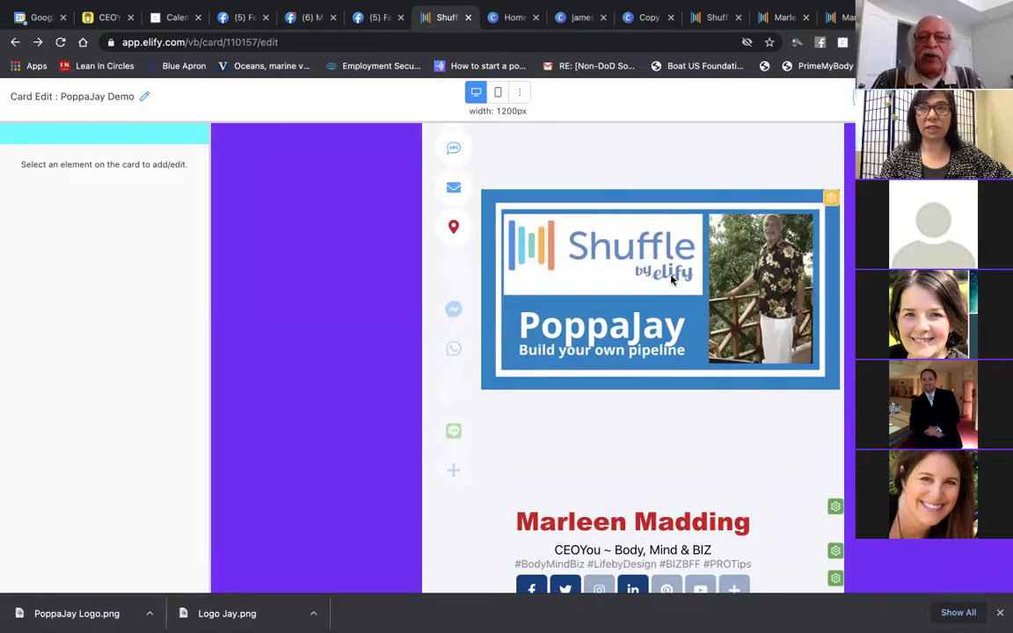
left_click(603, 247)
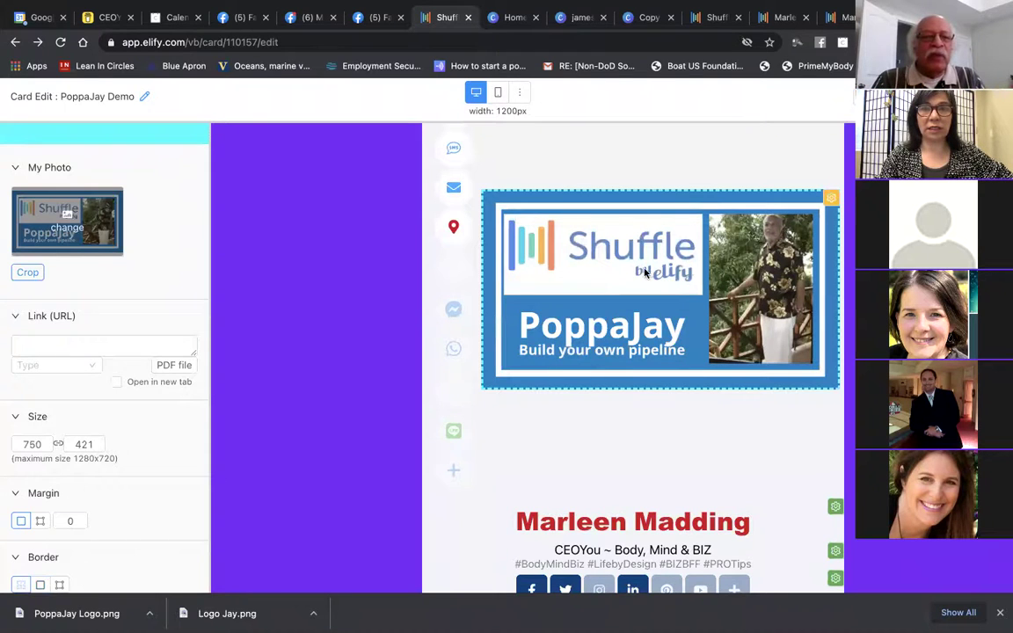
scroll(651, 317, "up", 5)
scroll(661, 356, "down", 2)
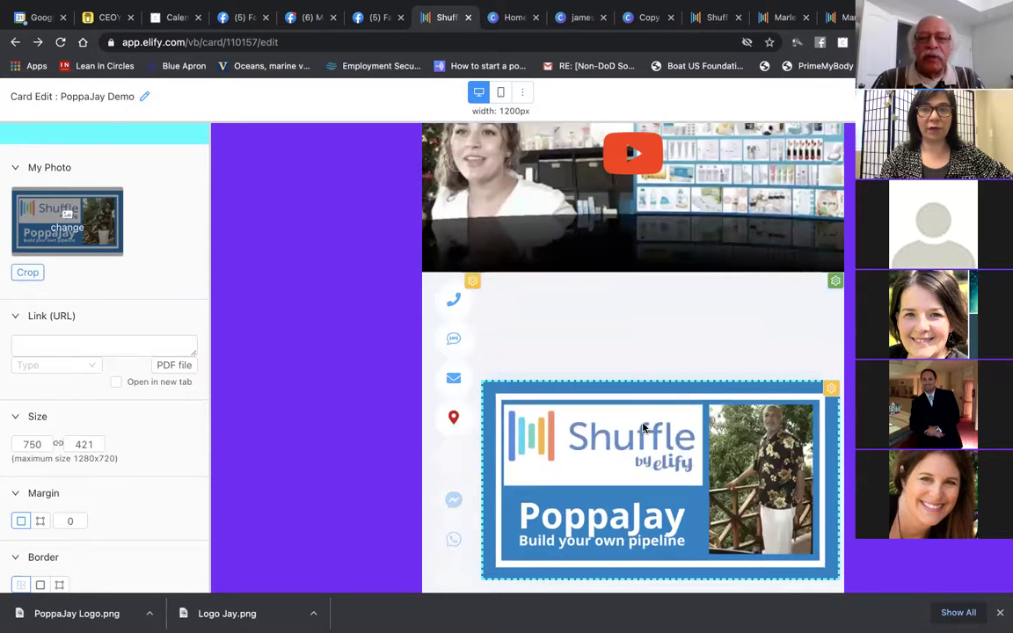
left_click_drag(643, 438, 646, 346)
scroll(651, 457, "down", 4)
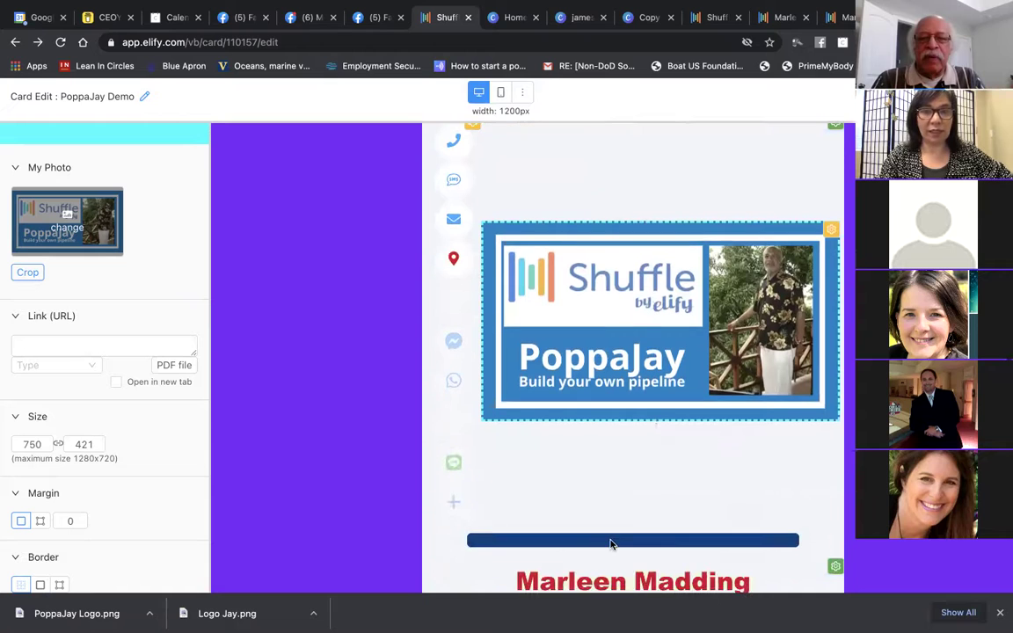
left_click_drag(624, 527, 605, 307)
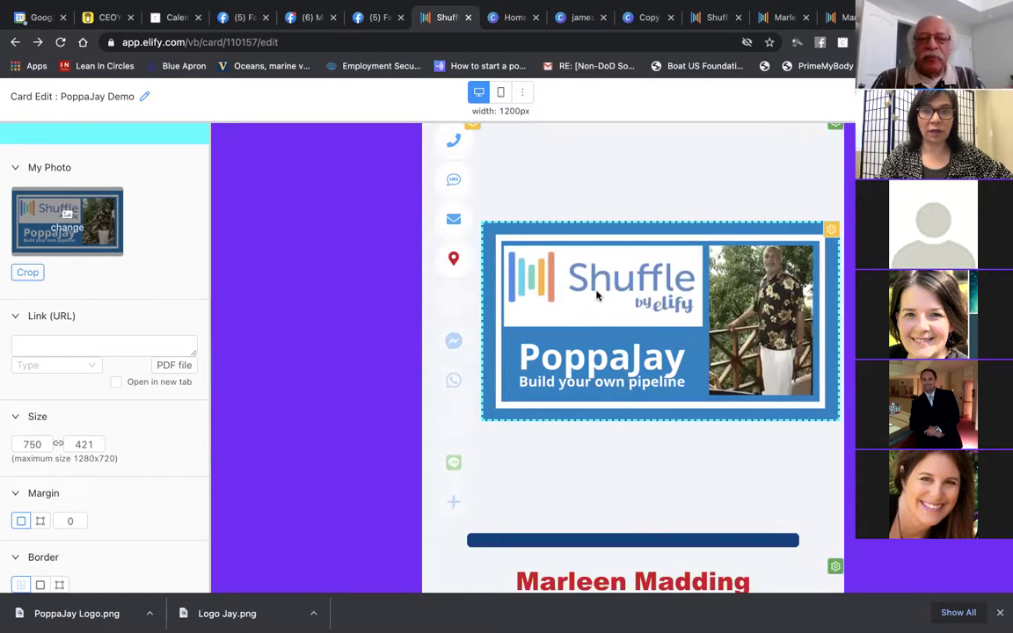
scroll(596, 295, "up", 2)
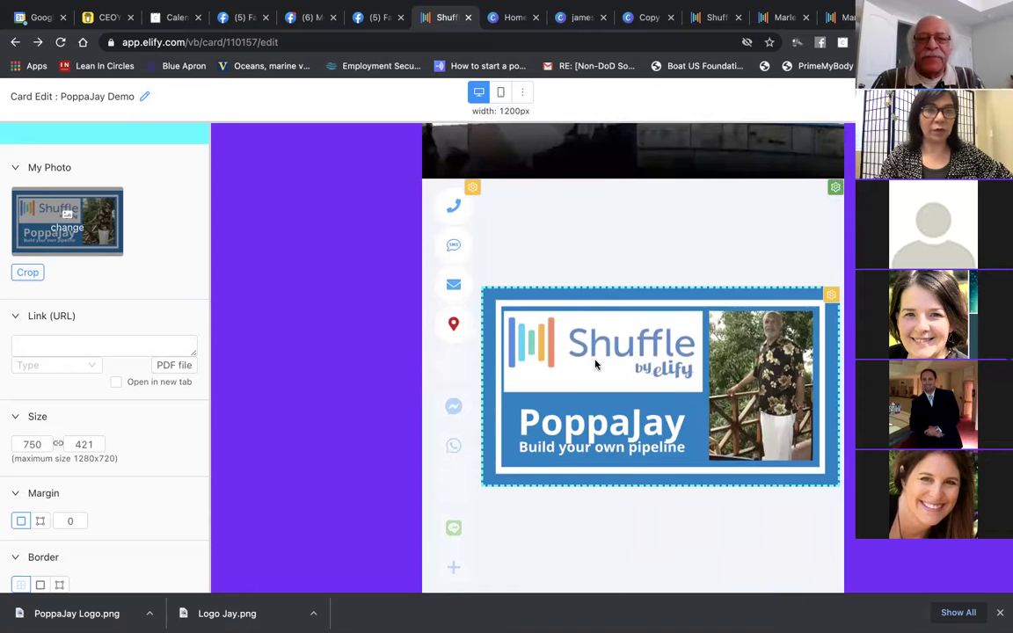
left_click_drag(654, 335, 446, 192)
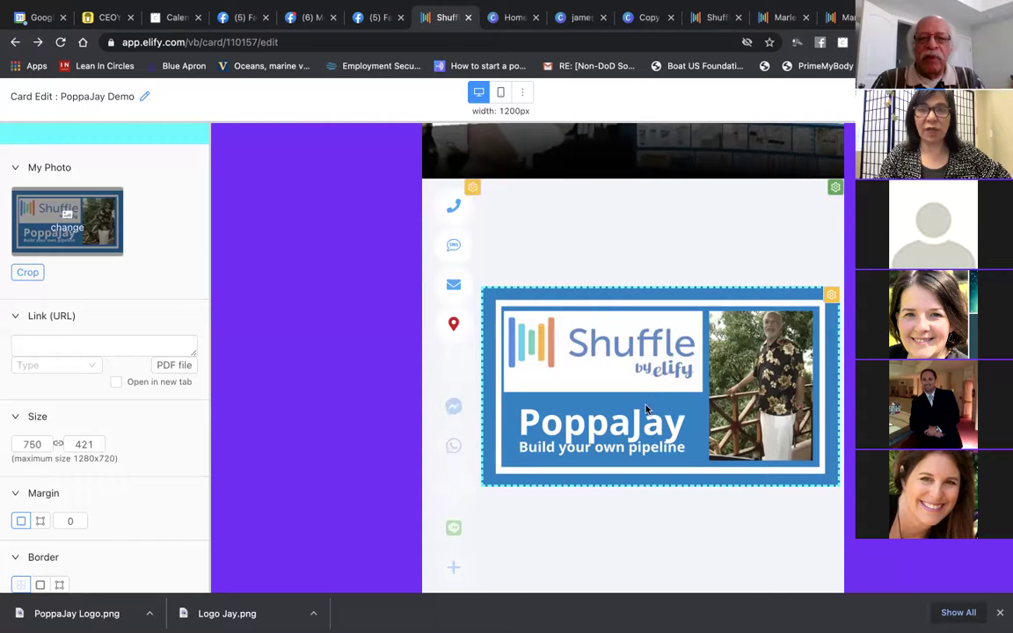
scroll(689, 407, "down", 5)
scroll(688, 407, "up", 10)
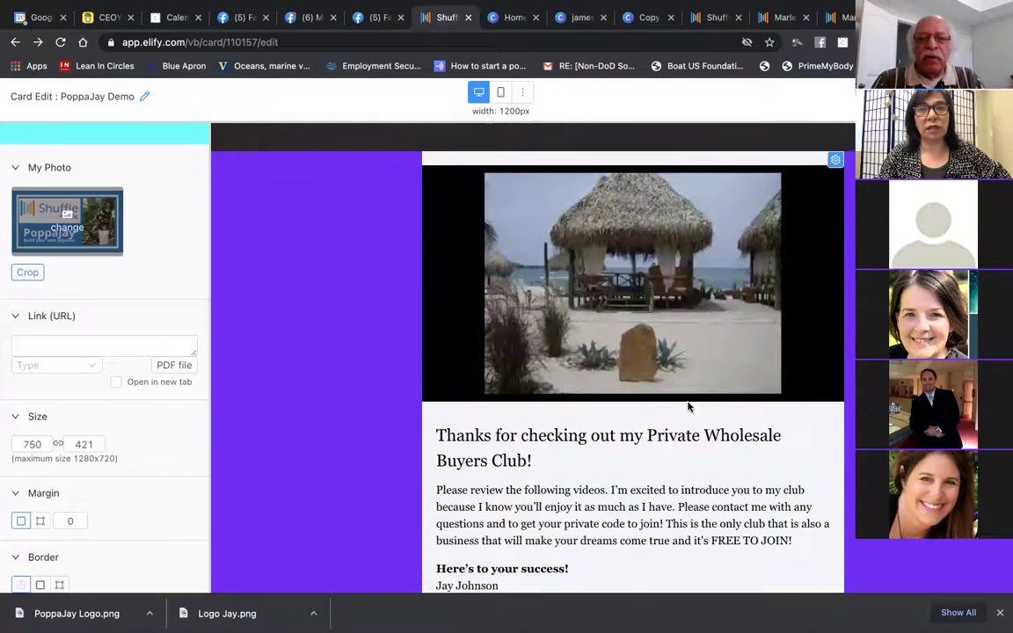
scroll(689, 407, "down", 10)
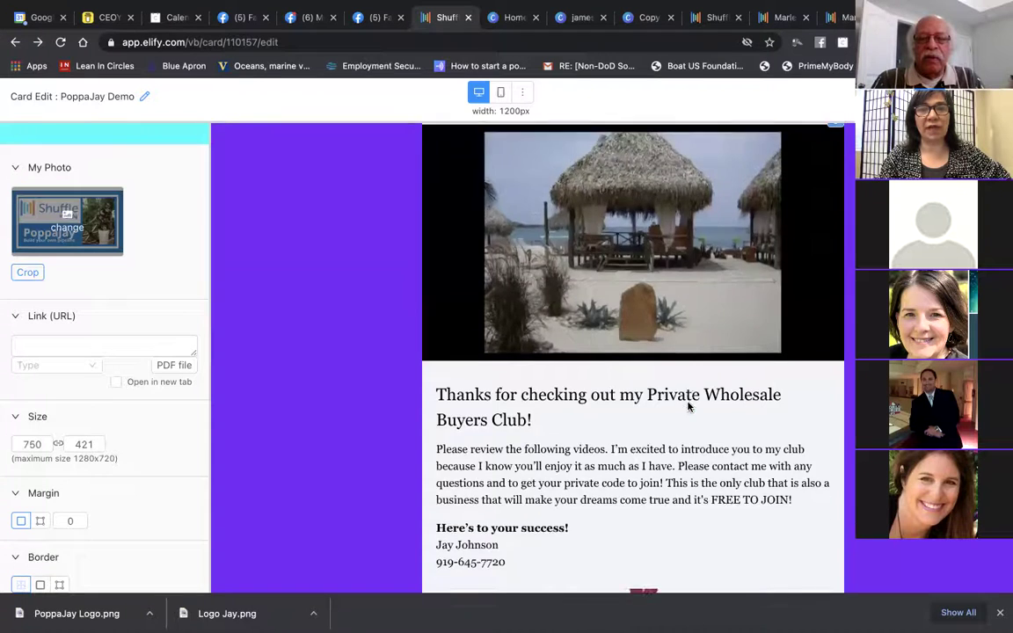
scroll(688, 406, "down", 3)
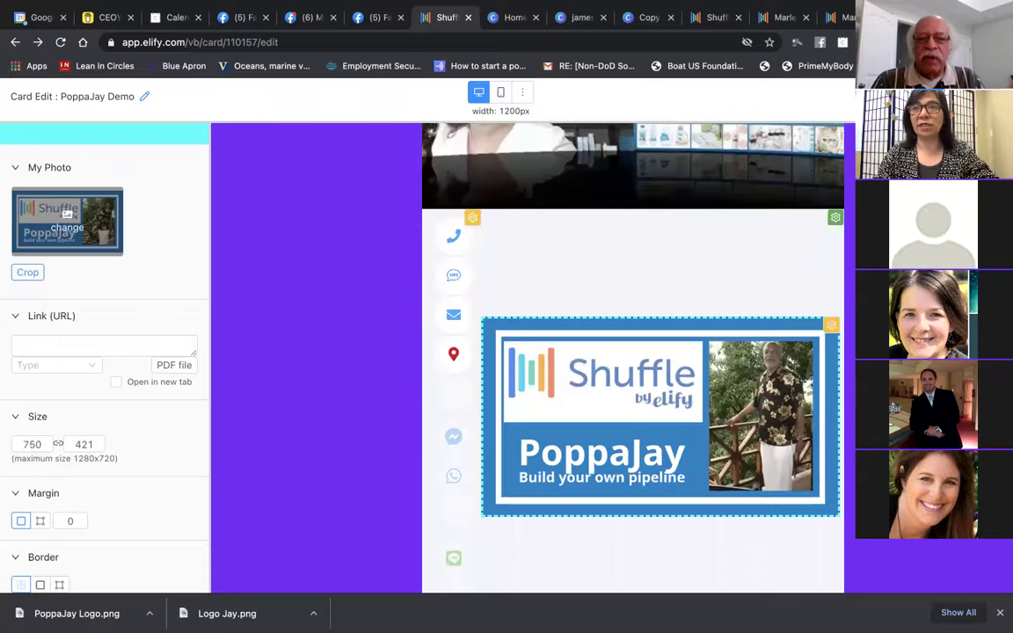
Step: Load app.elify.com/#!/cards in a new browser tab and go full screen
mouse_move(616, 3)
key("super+t")
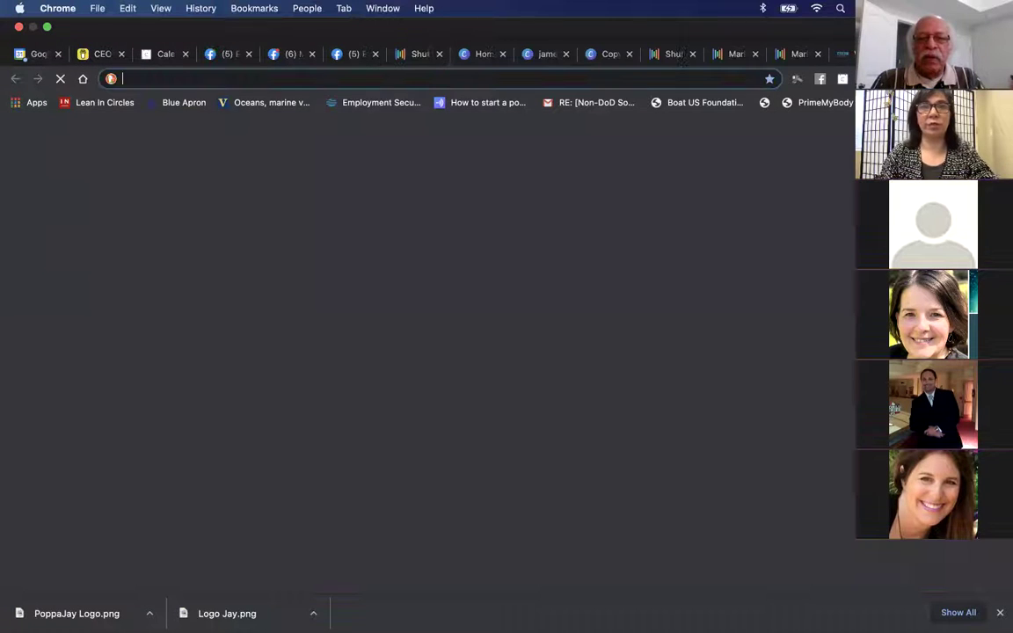
type("app.elify.com/#!/cards")
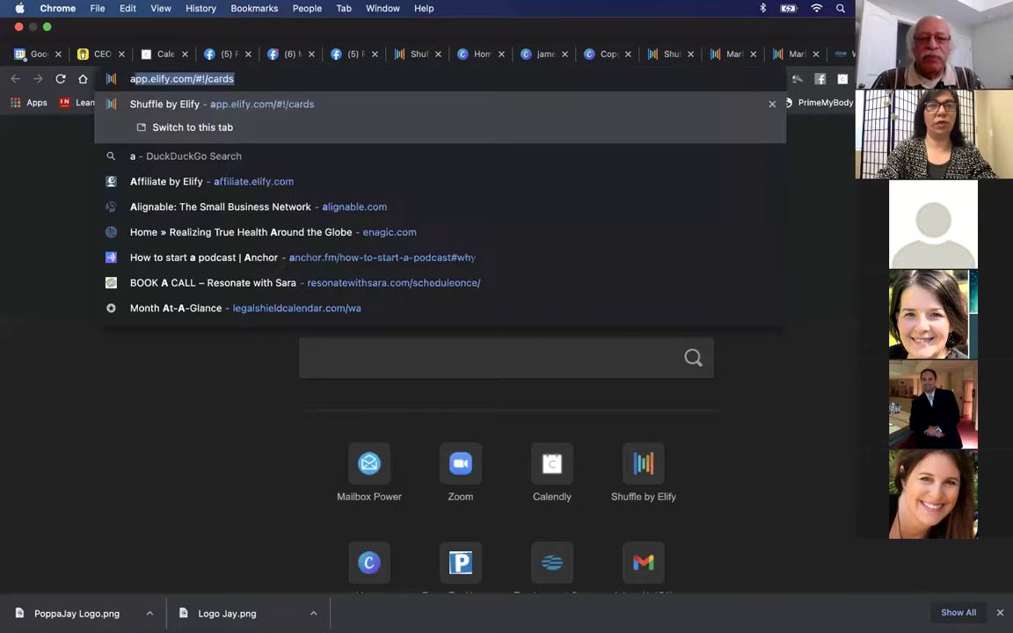
key("Return")
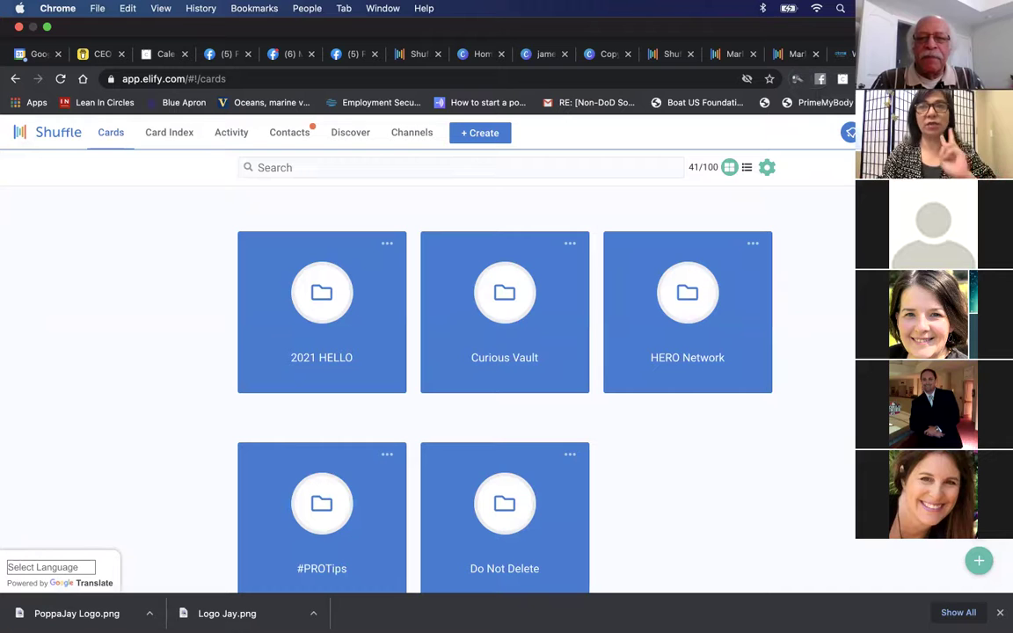
key("ctrl+super+f")
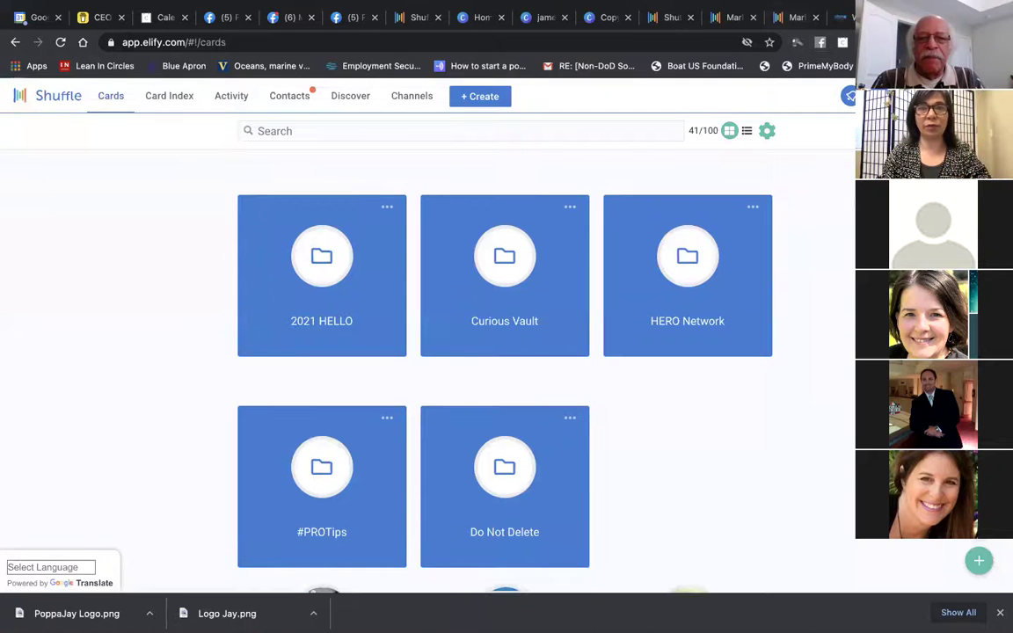
scroll(694, 368, "down", 6)
scroll(694, 367, "up", 6)
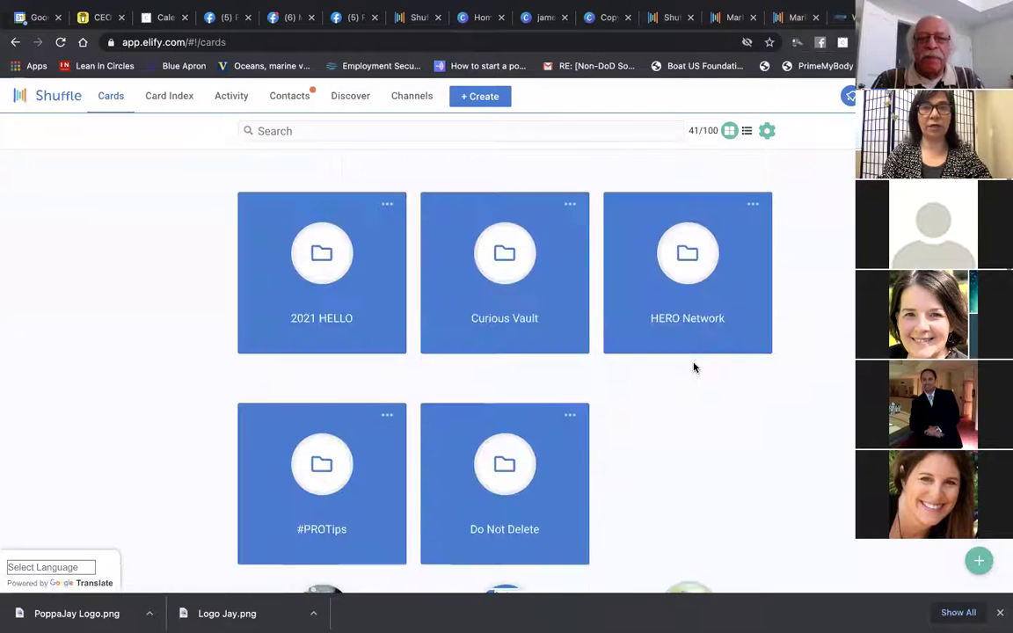
Step: Create a new card in the Advanced Card Builder and choose Standard Template 18
left_click(479, 96)
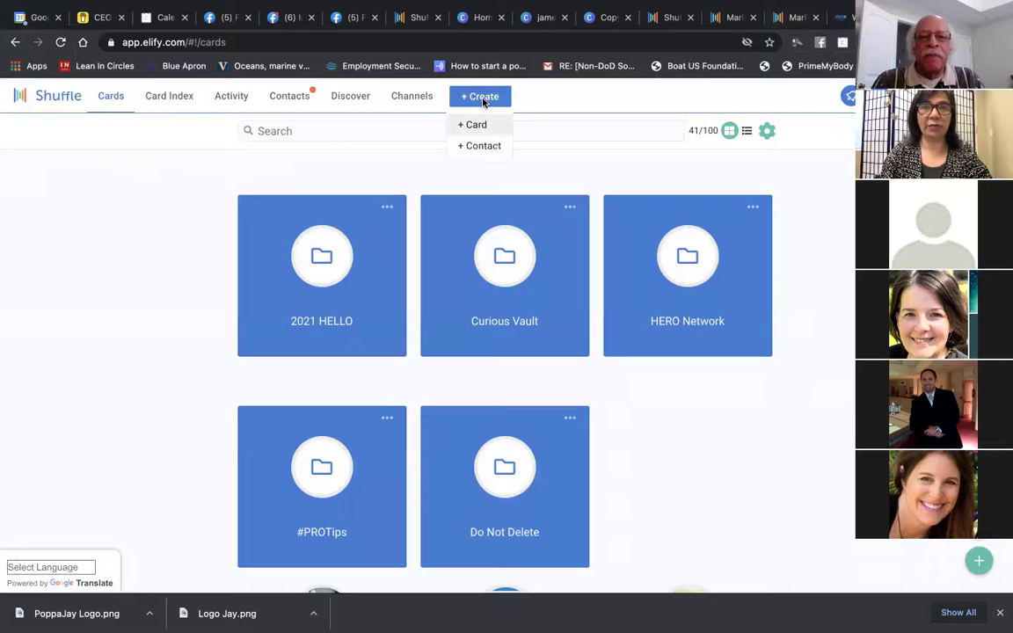
left_click(476, 126)
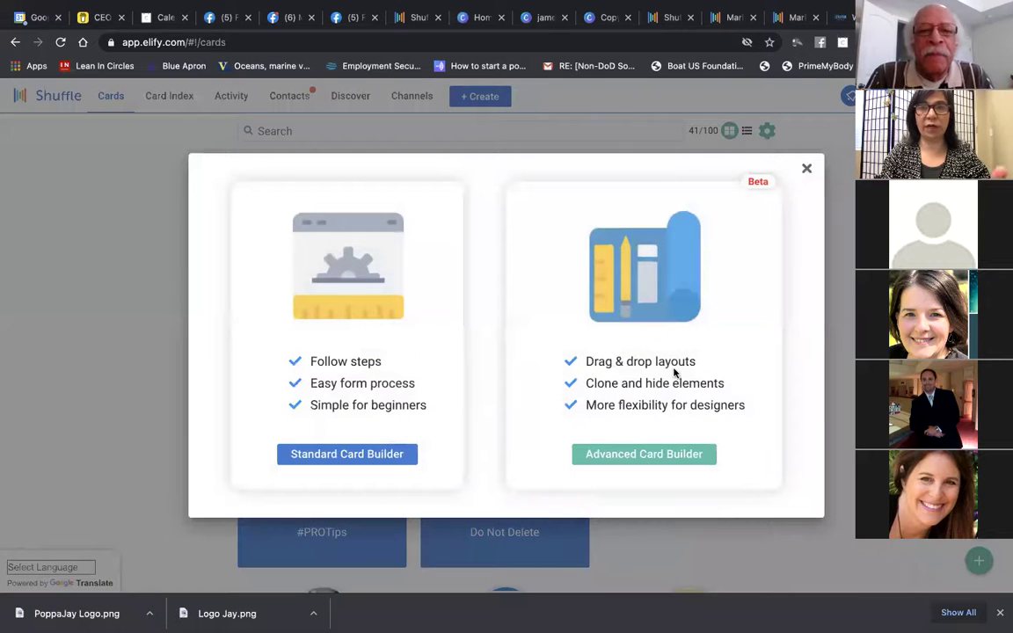
left_click(650, 457)
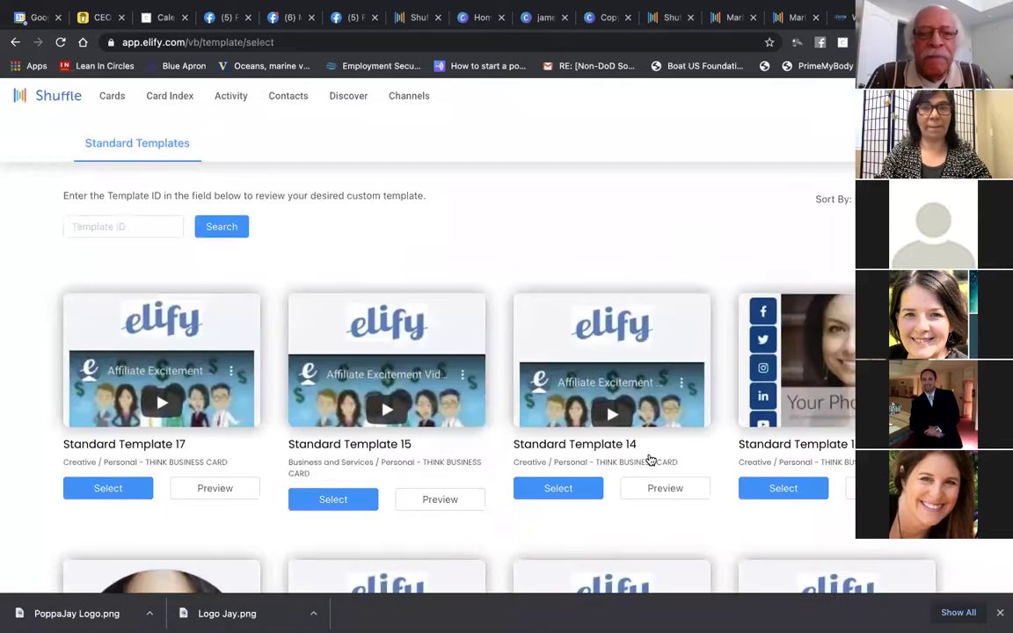
scroll(651, 460, "down", 1)
scroll(651, 460, "down", 5)
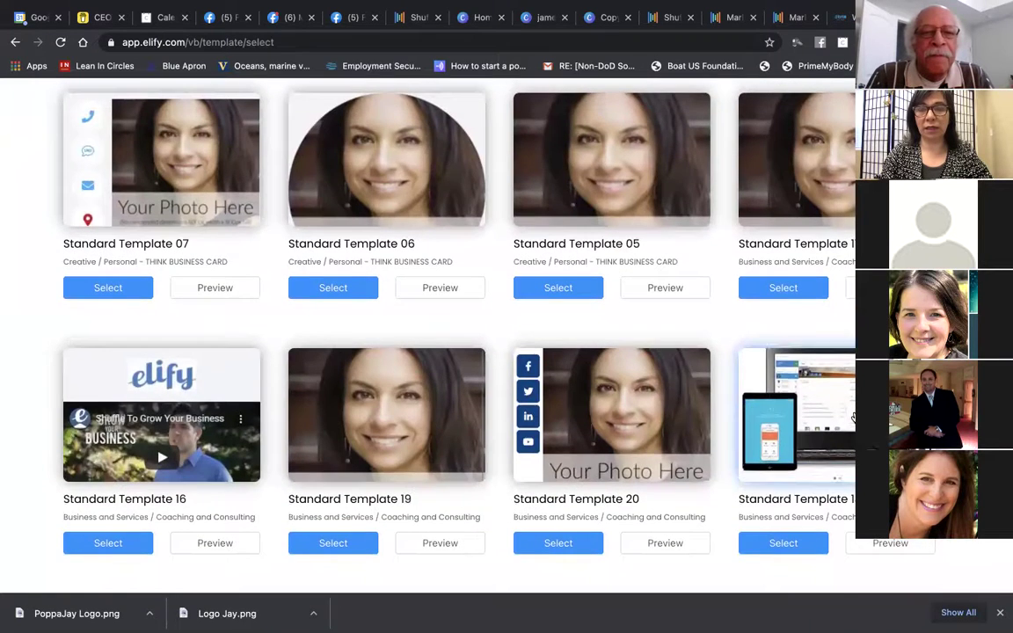
left_click(783, 540)
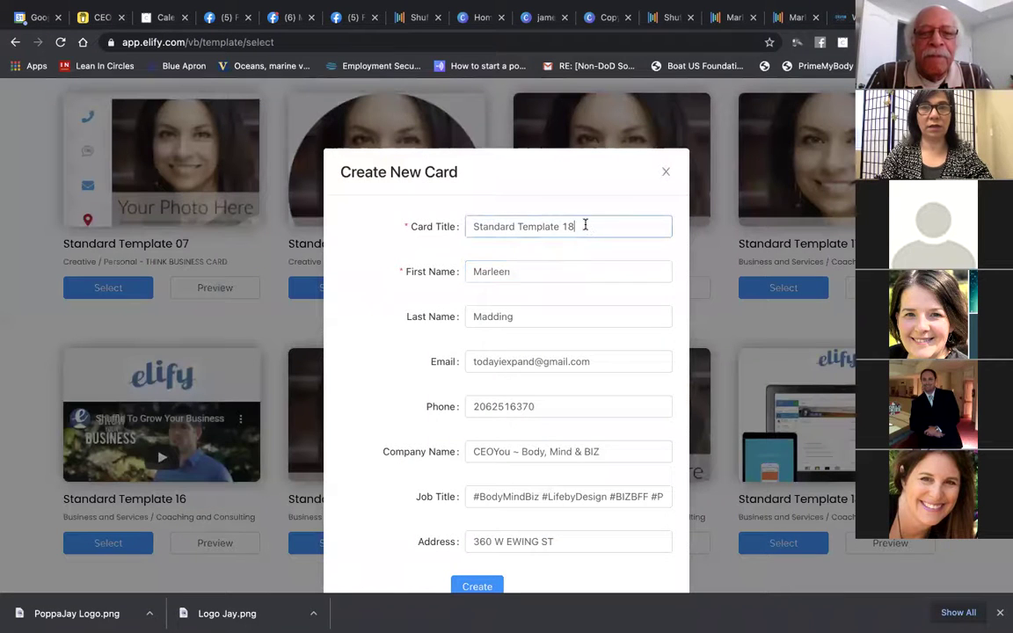
Step: Title the new card 'PoppaJay' and create it
left_click_drag(583, 226, 430, 227)
type("Pa")
key("BackSpace")
type("oppaJay")
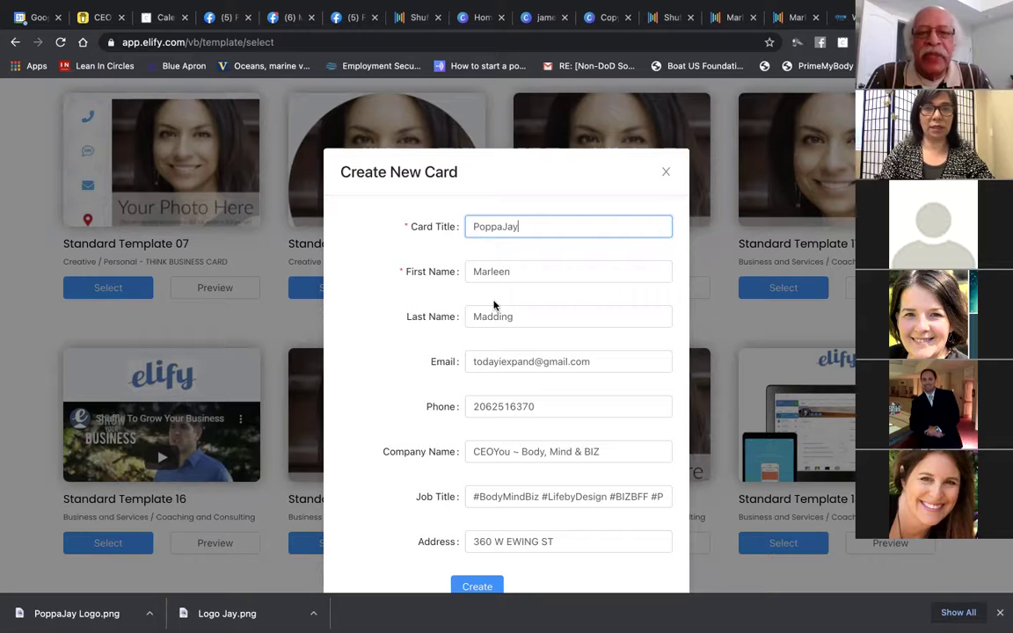
scroll(494, 305, "down", 1)
left_click(483, 531)
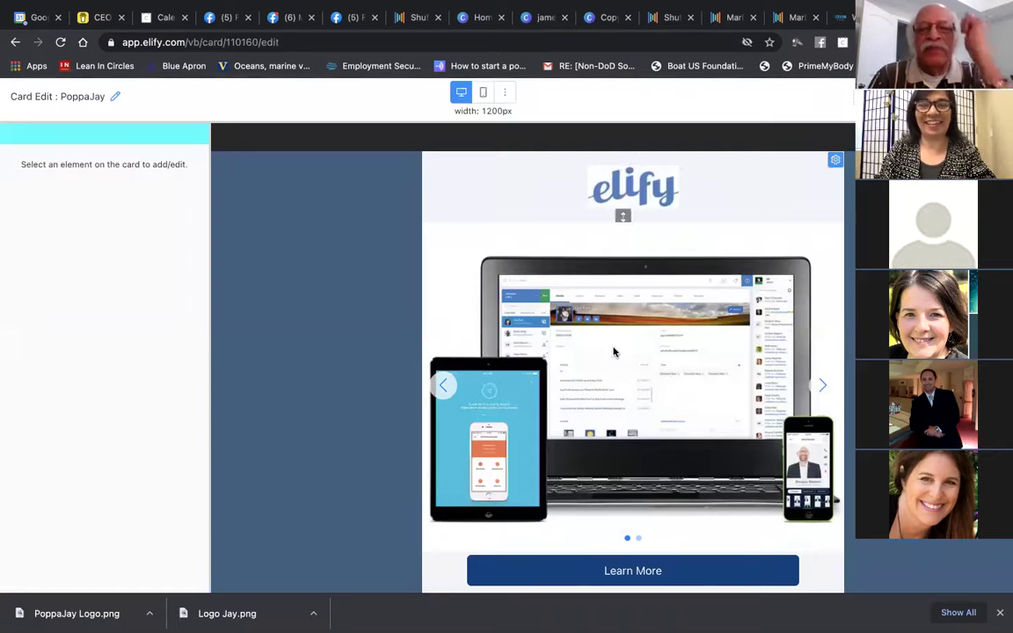
Step: Replace the card's sample photo with the PoppaJay banner from the image library
scroll(614, 351, "down", 15)
scroll(614, 352, "up", 3)
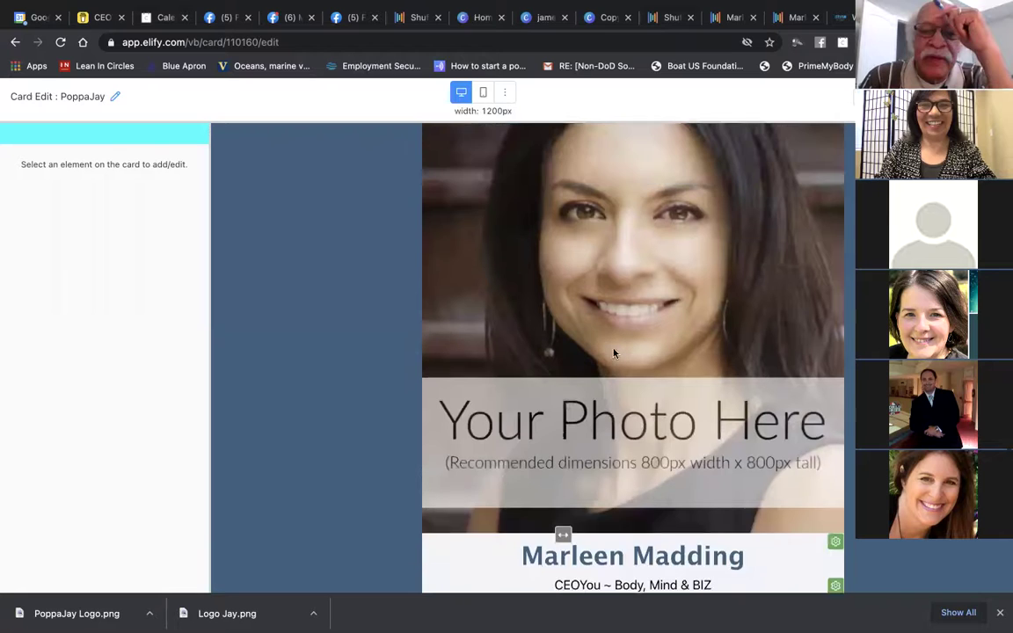
scroll(614, 353, "up", 1)
left_click(613, 355)
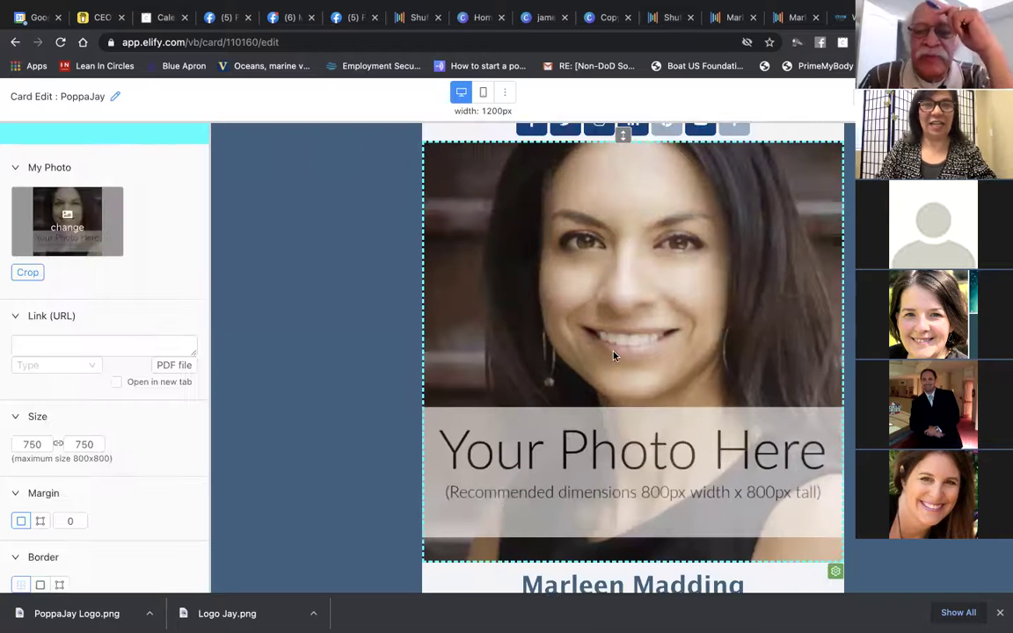
left_click(65, 222)
left_click(117, 280)
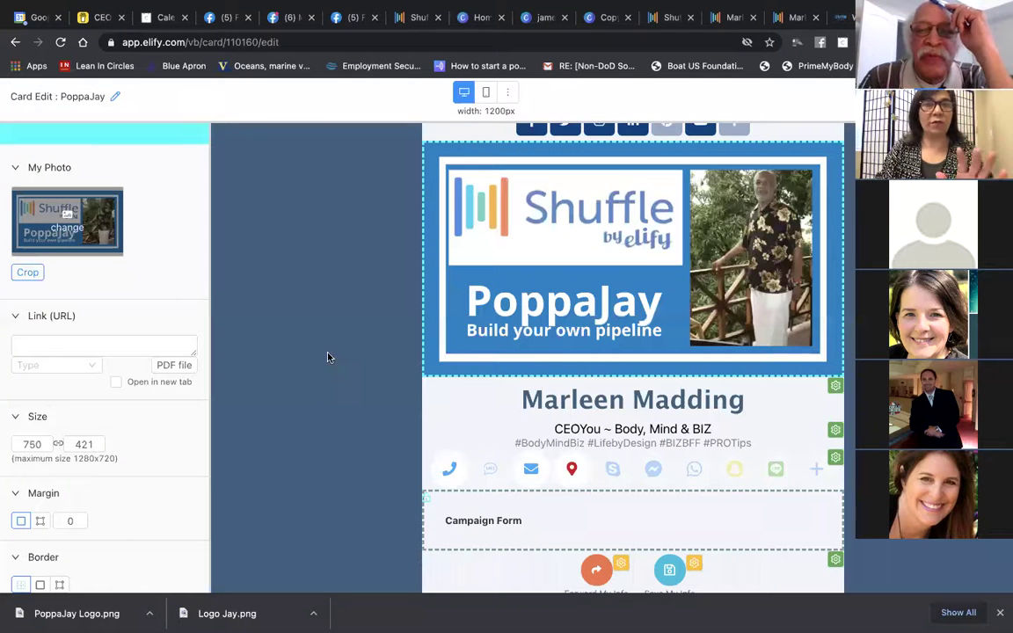
Step: Move the PoppaJay banner to the card's top and the elify logo below the Forward/Save My Info buttons
scroll(653, 351, "up", 1)
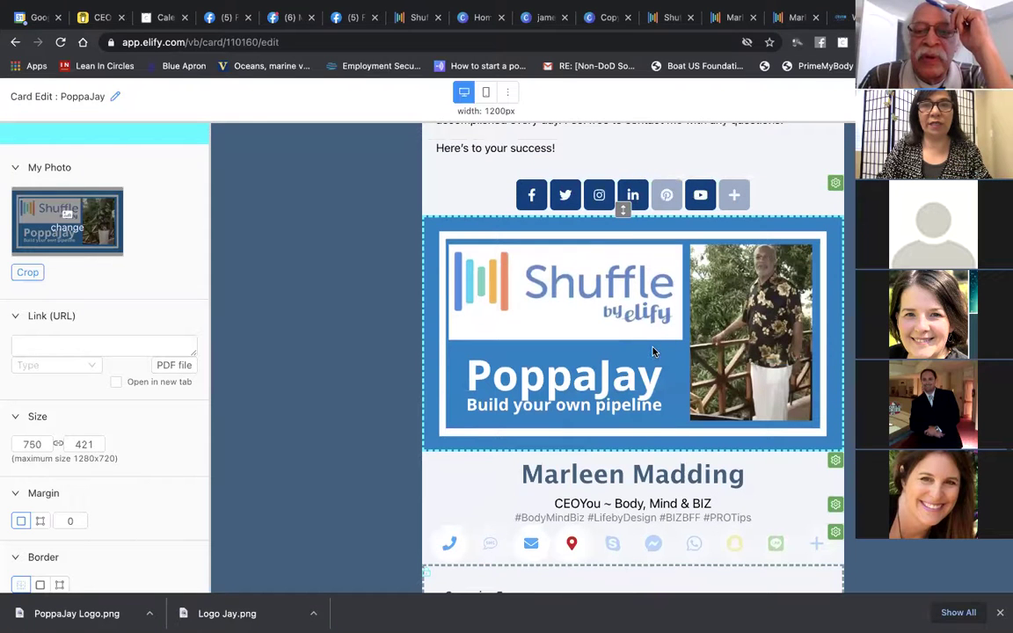
left_click_drag(622, 213, 626, 41)
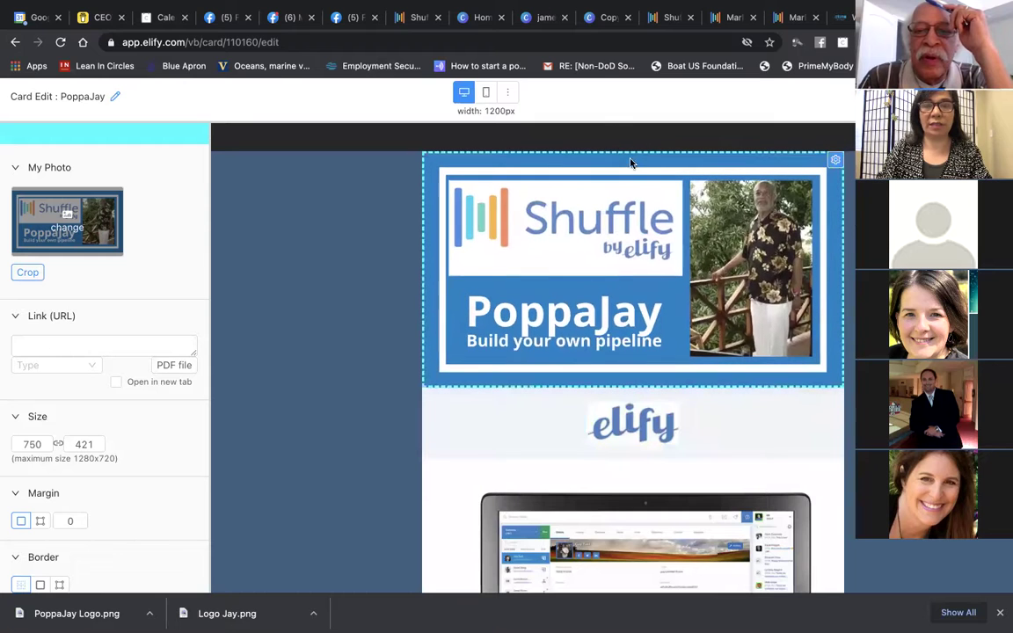
left_click_drag(616, 410, 617, 538)
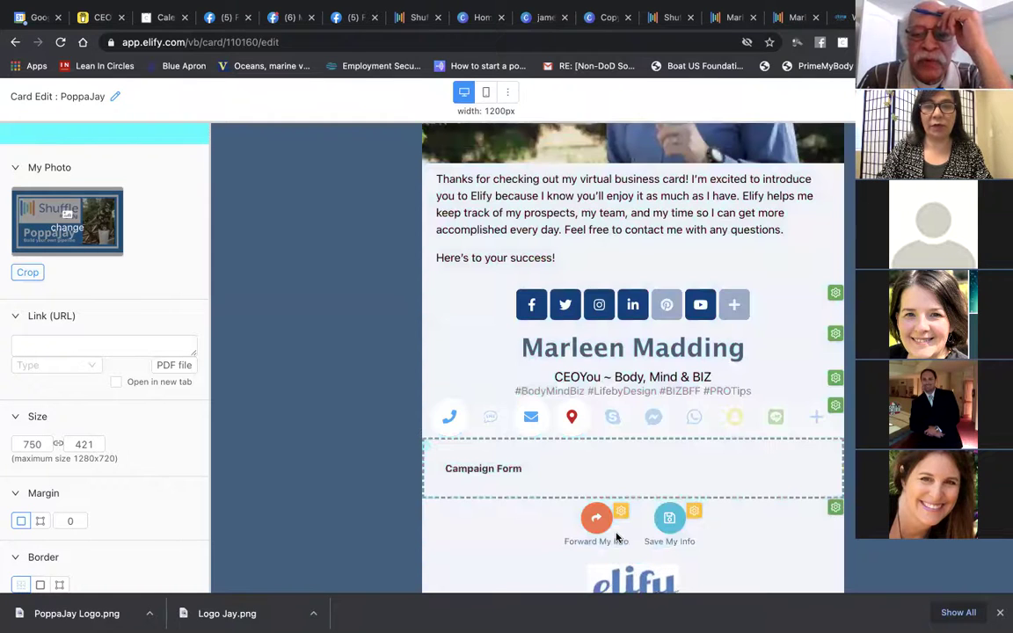
Step: Replace the footer elify logo with the tiki-hut beach picture
left_click(620, 580)
left_click(63, 228)
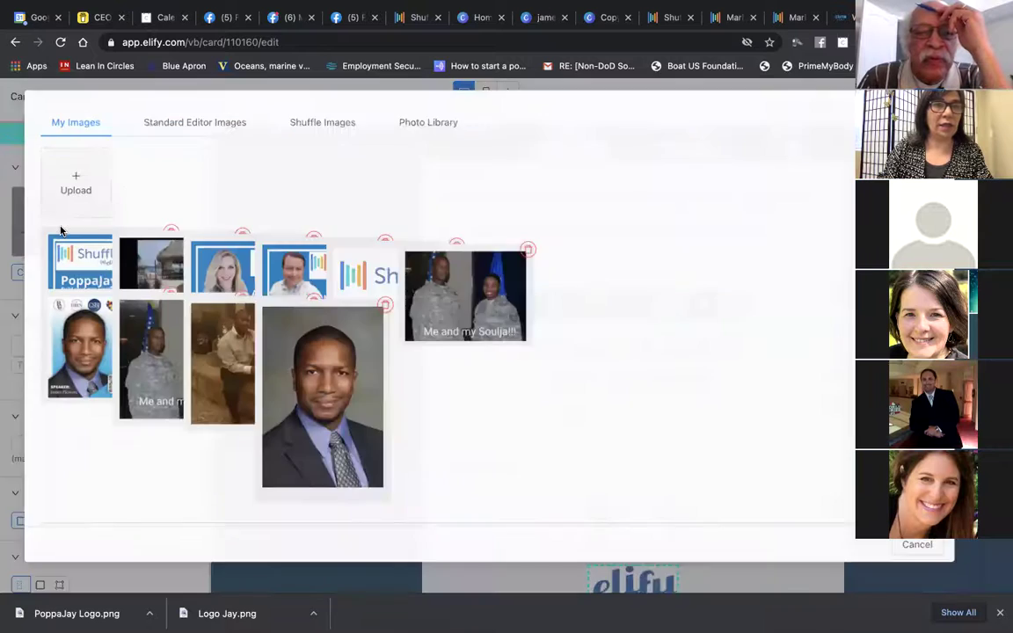
left_click(260, 271)
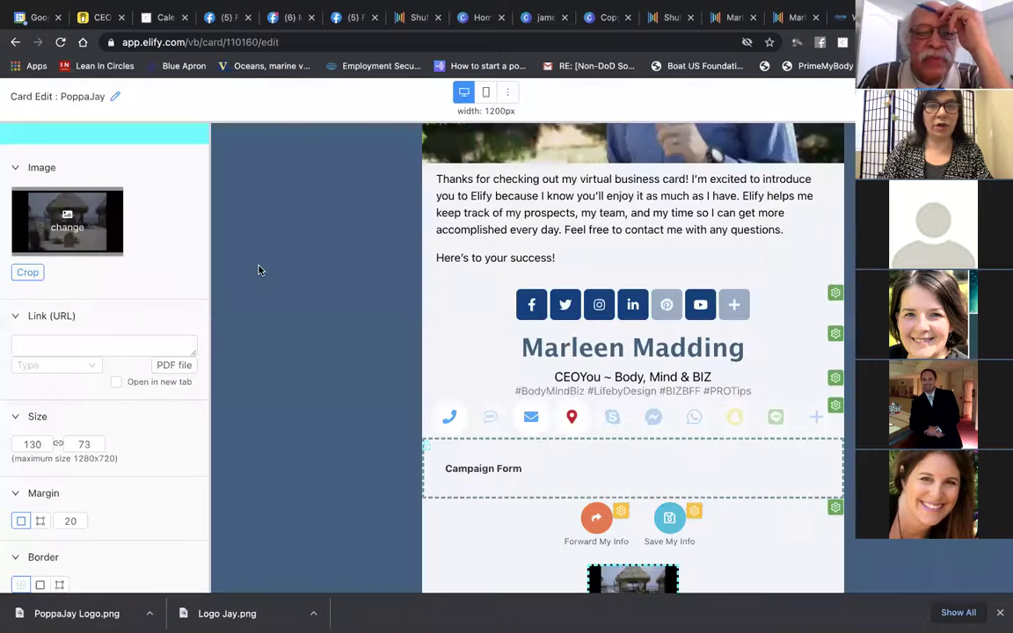
Step: Resize the beach image to 600 px wide (600 × 337)
scroll(72, 477, "down", 3)
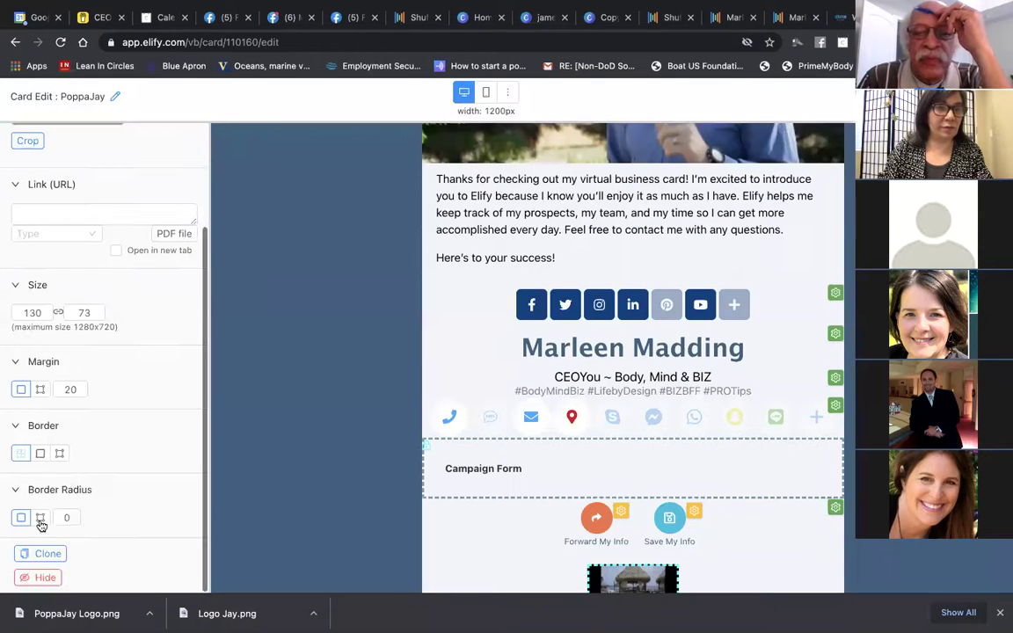
left_click_drag(47, 312, 4, 314)
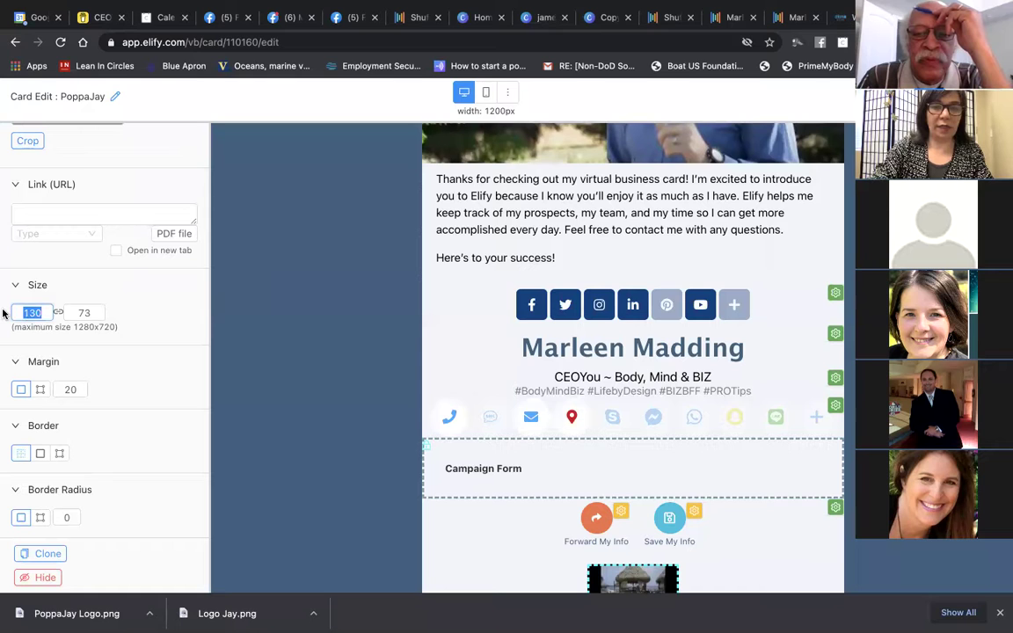
type("450")
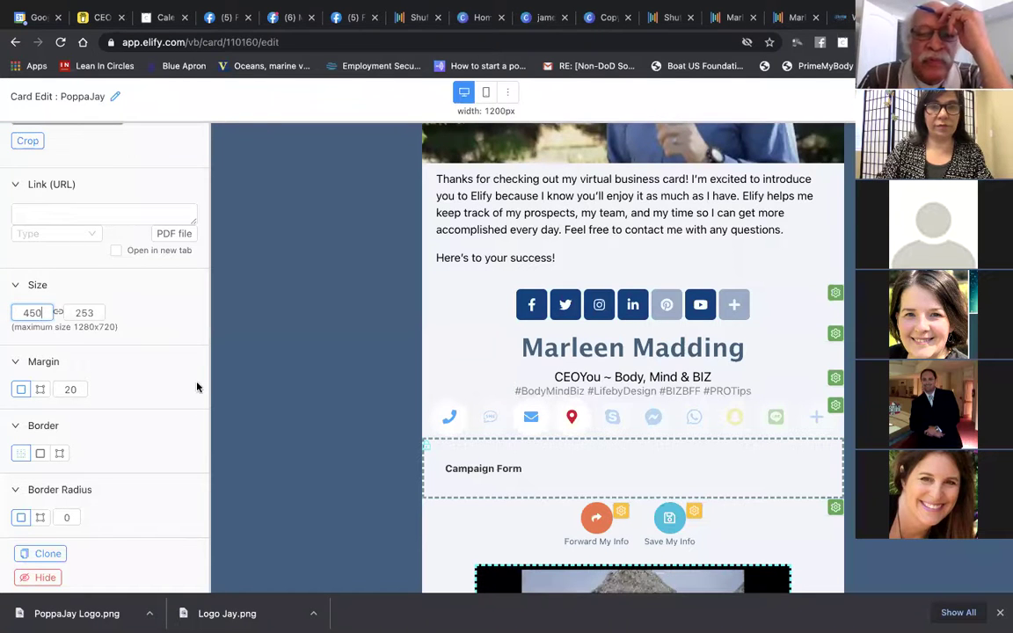
scroll(350, 431, "down", 3)
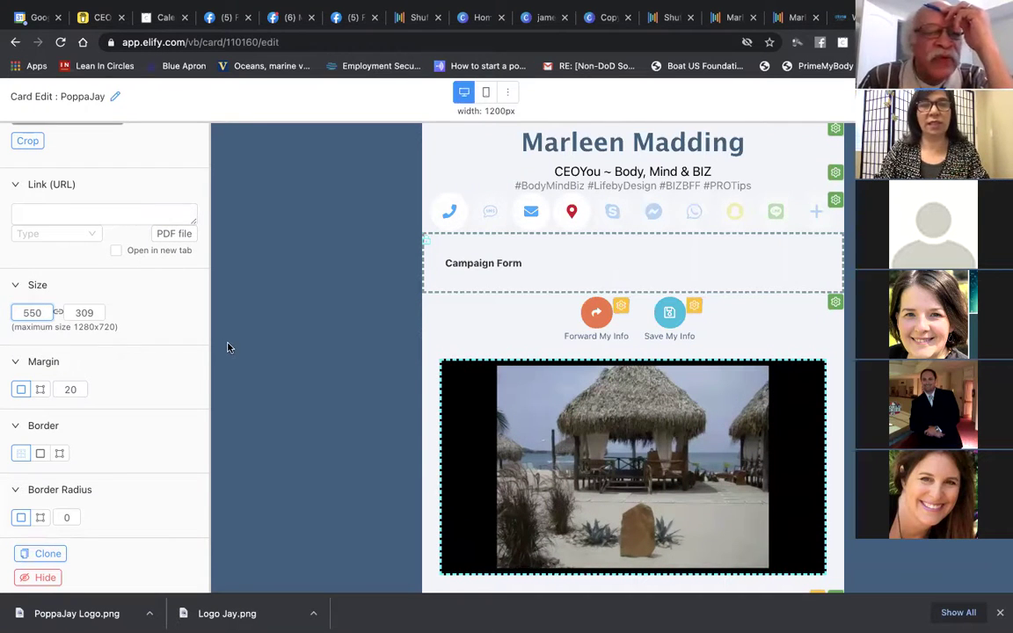
left_click_drag(43, 312, 4, 317)
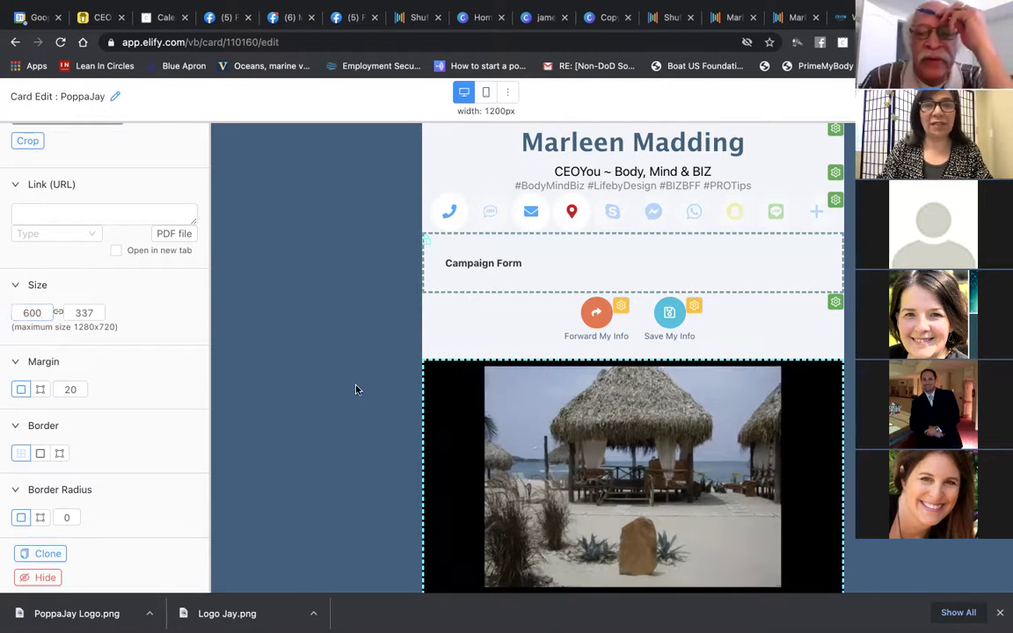
scroll(357, 390, "up", 5)
scroll(356, 390, "down", 10)
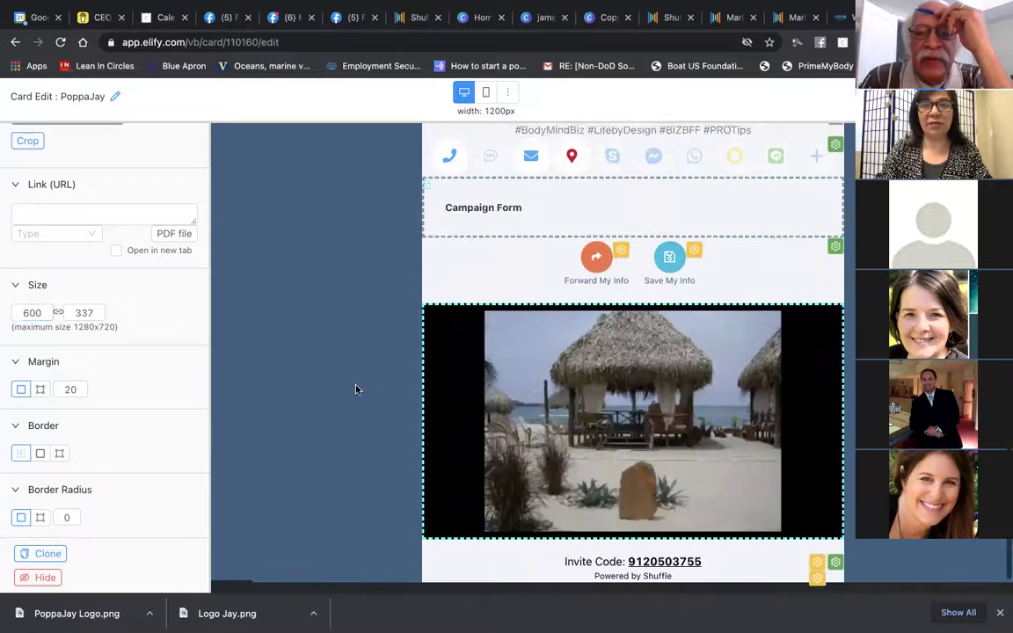
scroll(356, 389, "up", 15)
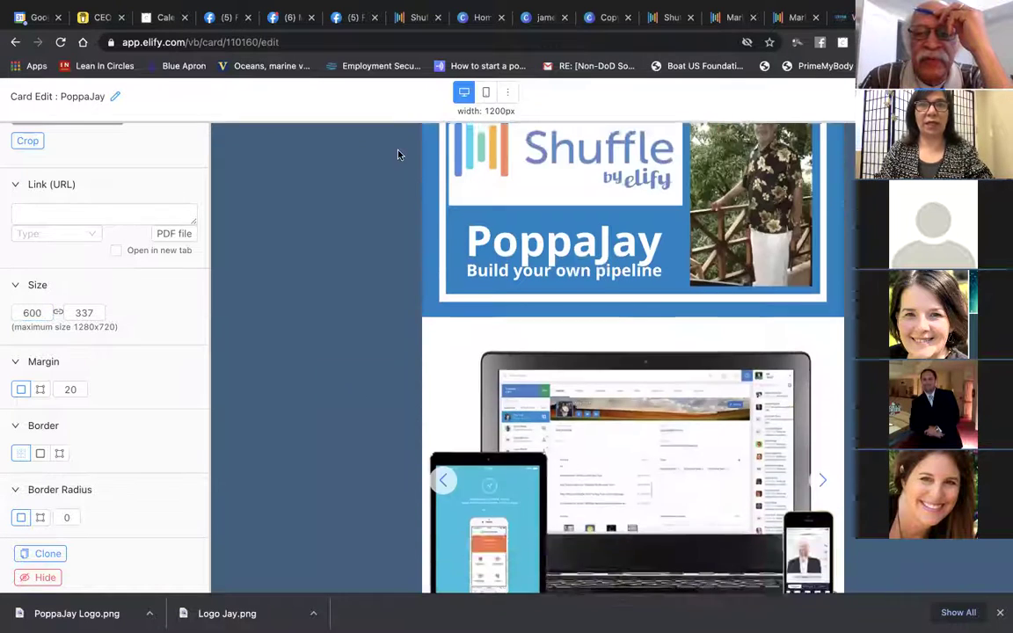
scroll(397, 154, "up", 2)
Step: Copy the Private Wholesale Buyers Club text from the Demo card and paste it over the old welcome text
left_click(422, 16)
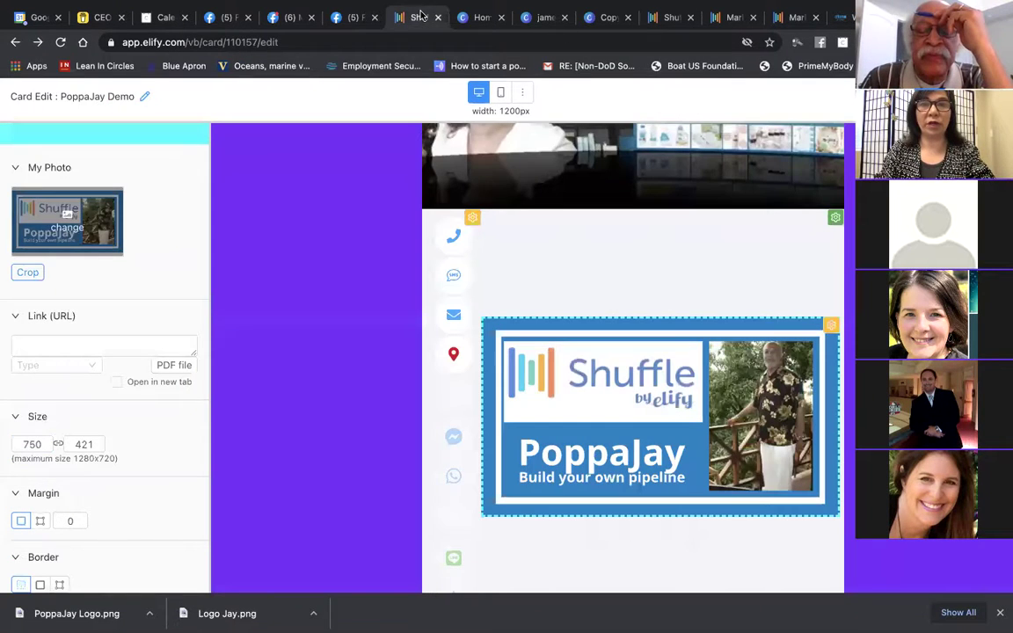
scroll(689, 315, "down", 10)
scroll(665, 501, "up", 4)
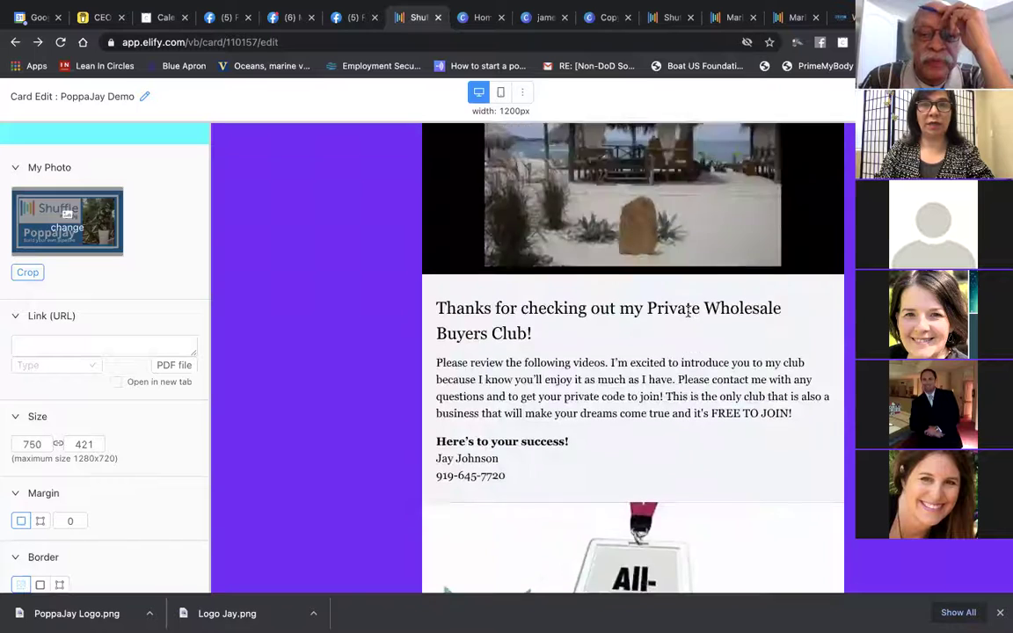
left_click(603, 490)
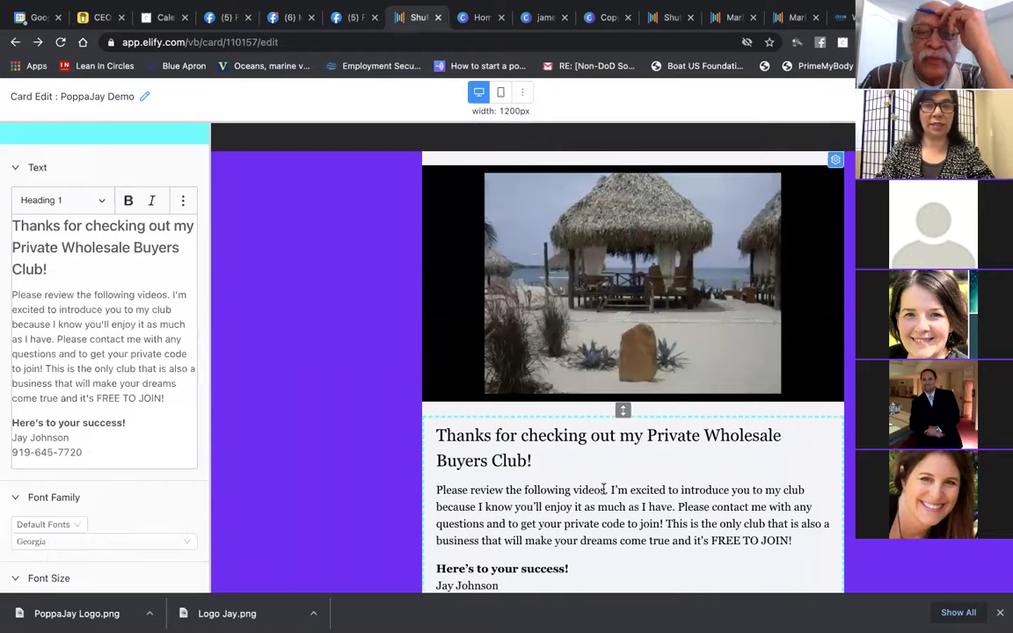
left_click_drag(12, 225, 169, 449)
key("ctrl+c")
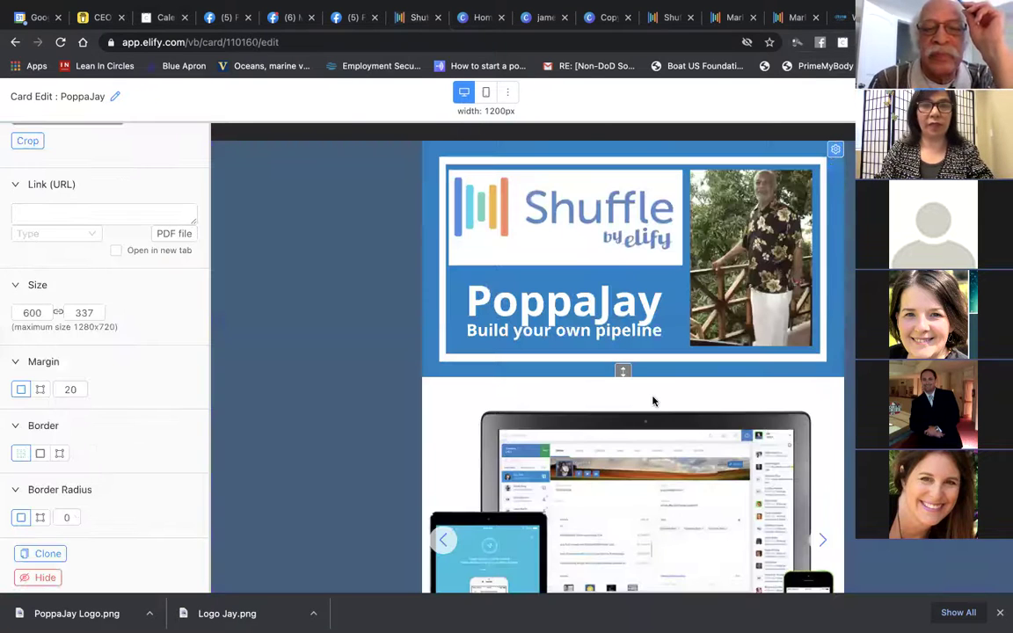
scroll(653, 401, "down", 5)
scroll(653, 401, "down", 4)
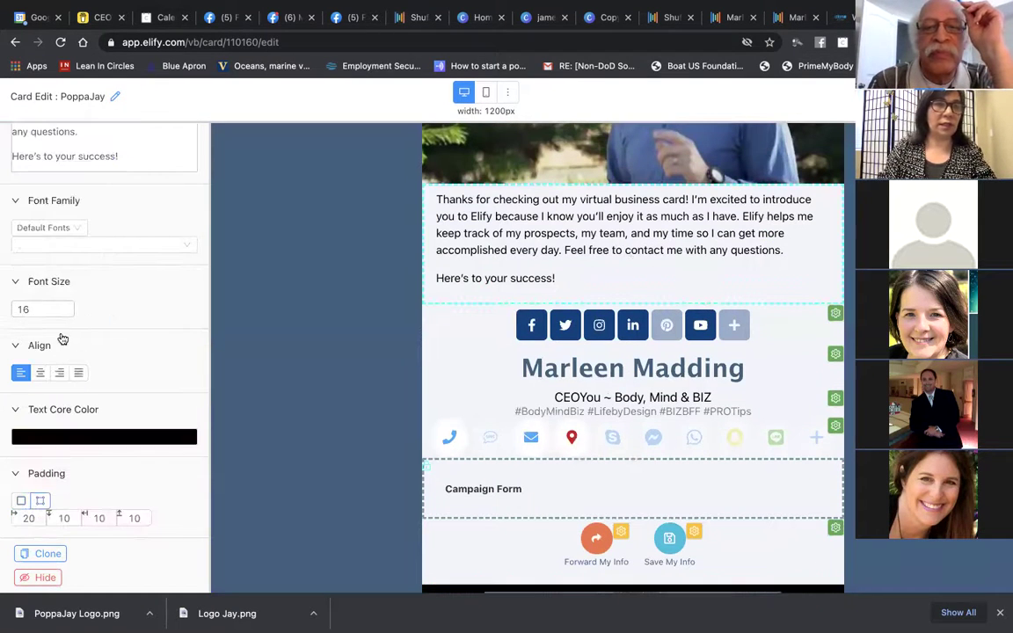
scroll(64, 335, "up", 3)
left_click_drag(121, 350, 8, 222)
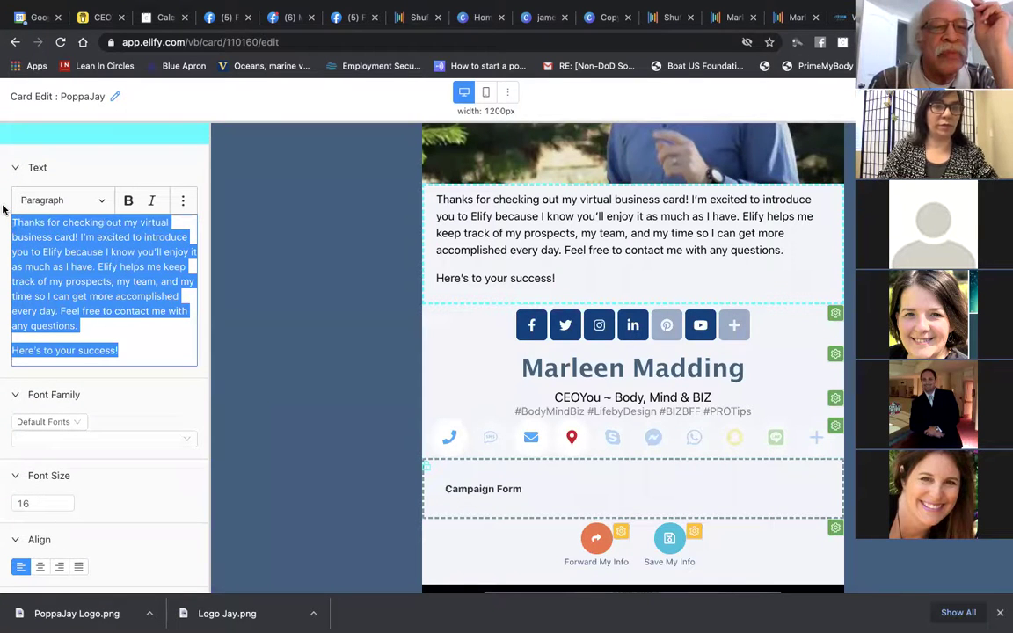
key("ctrl+v")
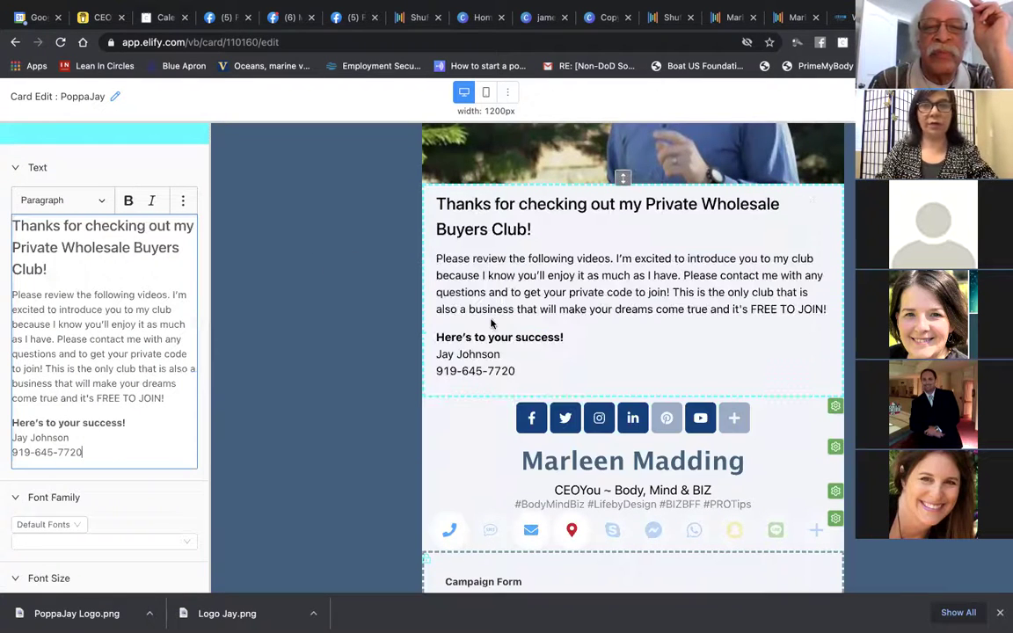
Step: Move the club text block directly under the banner, above the Learn More button
scroll(95, 416, "down", 5)
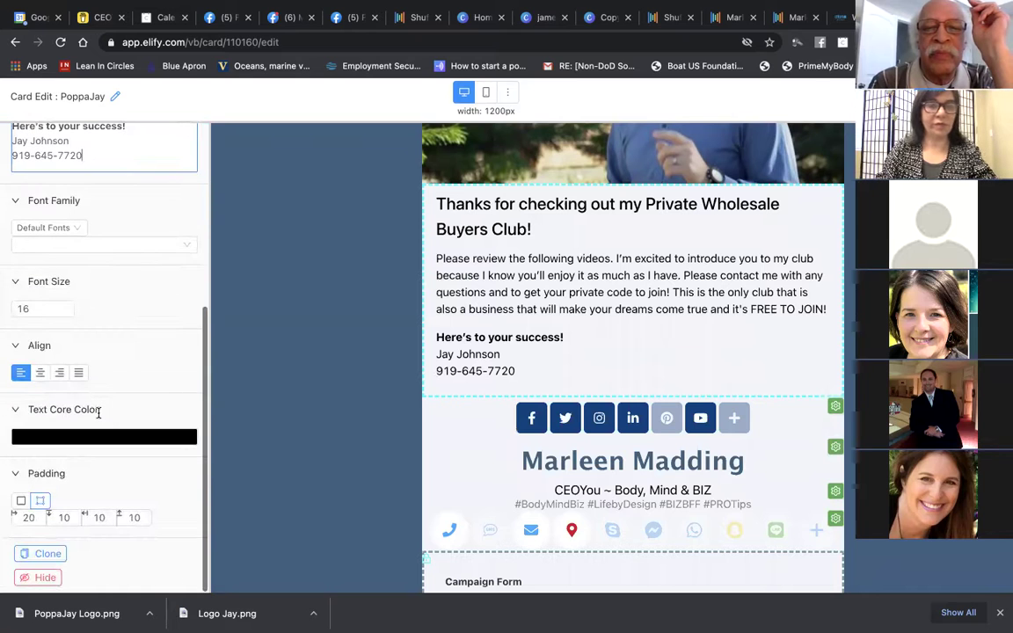
scroll(696, 323, "up", 8)
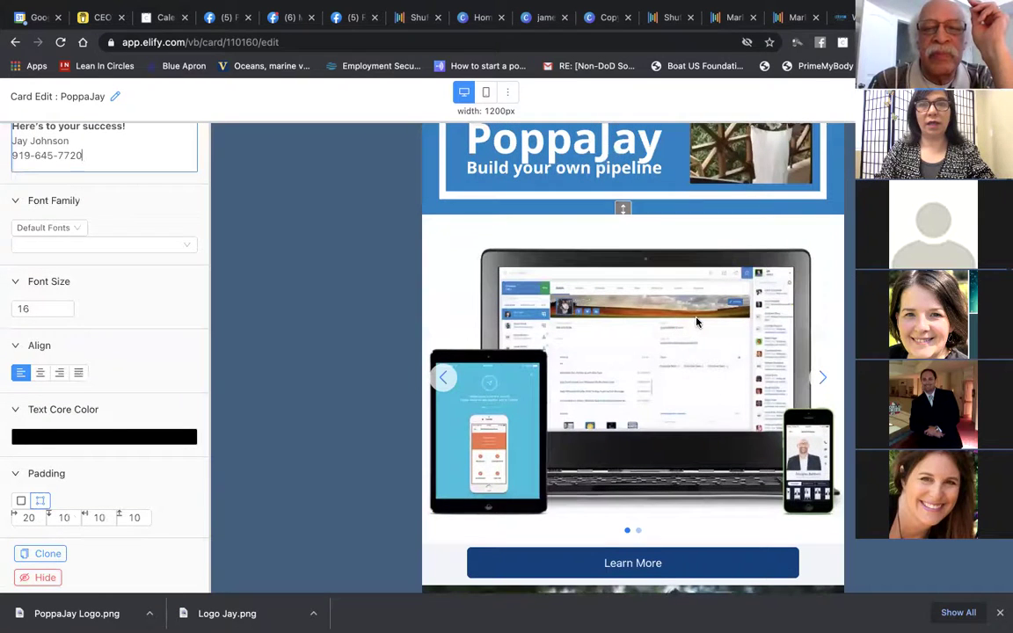
left_click_drag(622, 209, 620, 263)
scroll(620, 264, "up", 5)
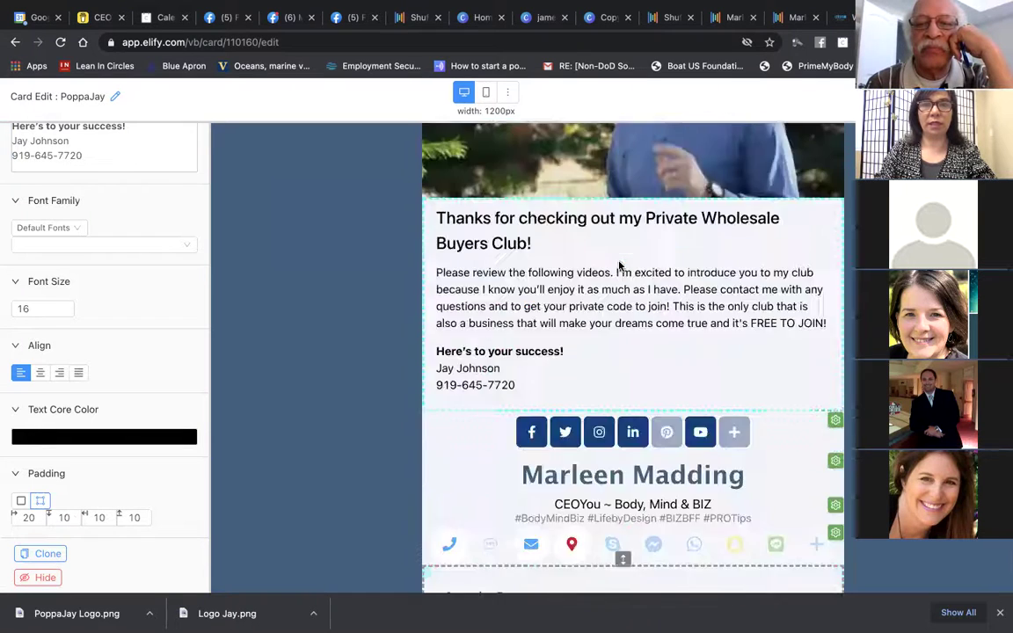
scroll(619, 264, "up", 1)
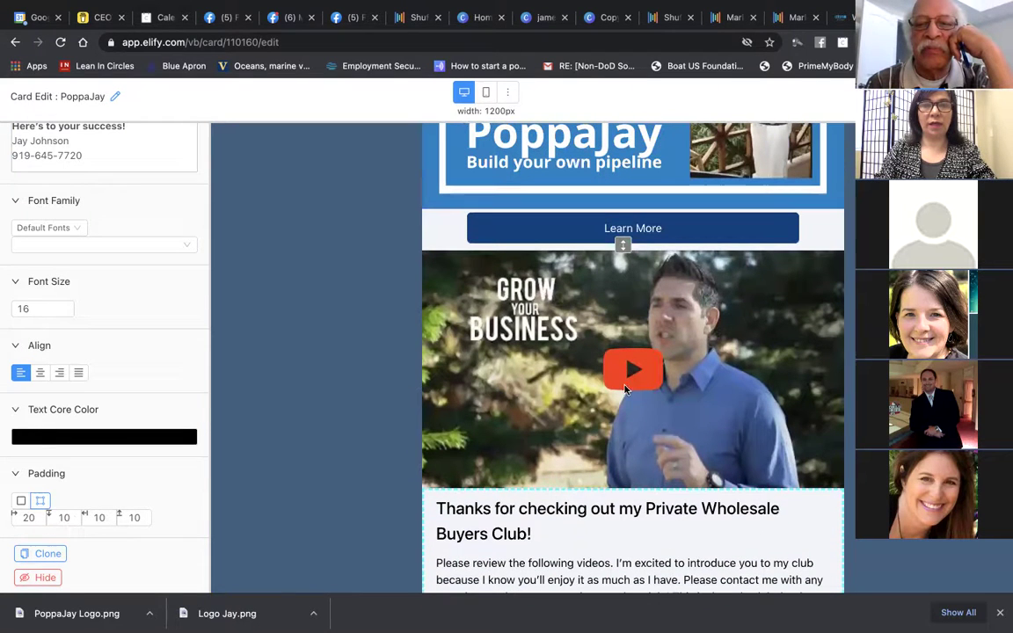
left_click_drag(622, 488, 622, 164)
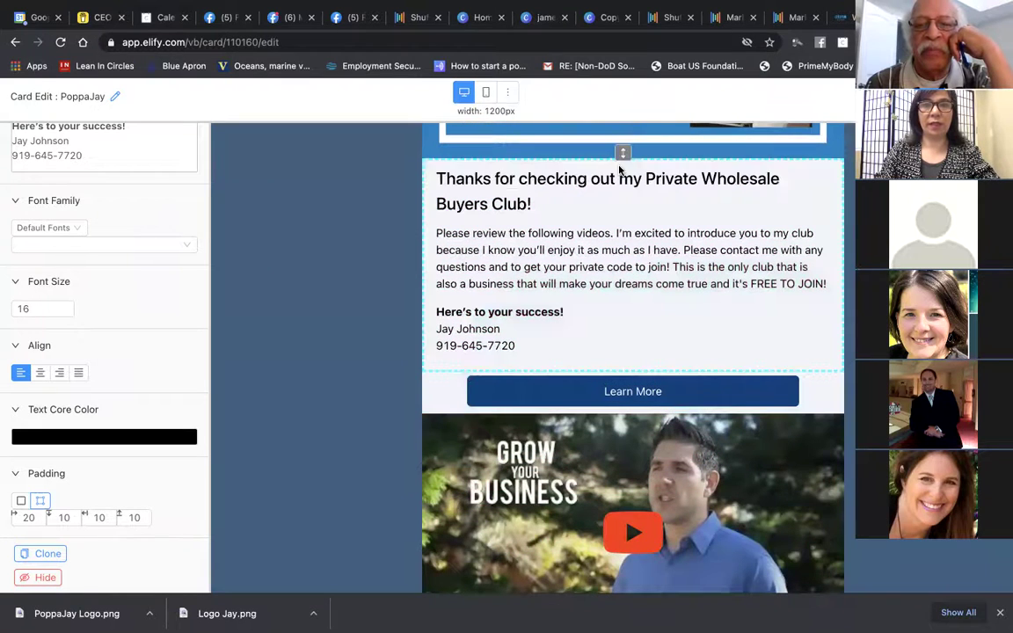
left_click(650, 391)
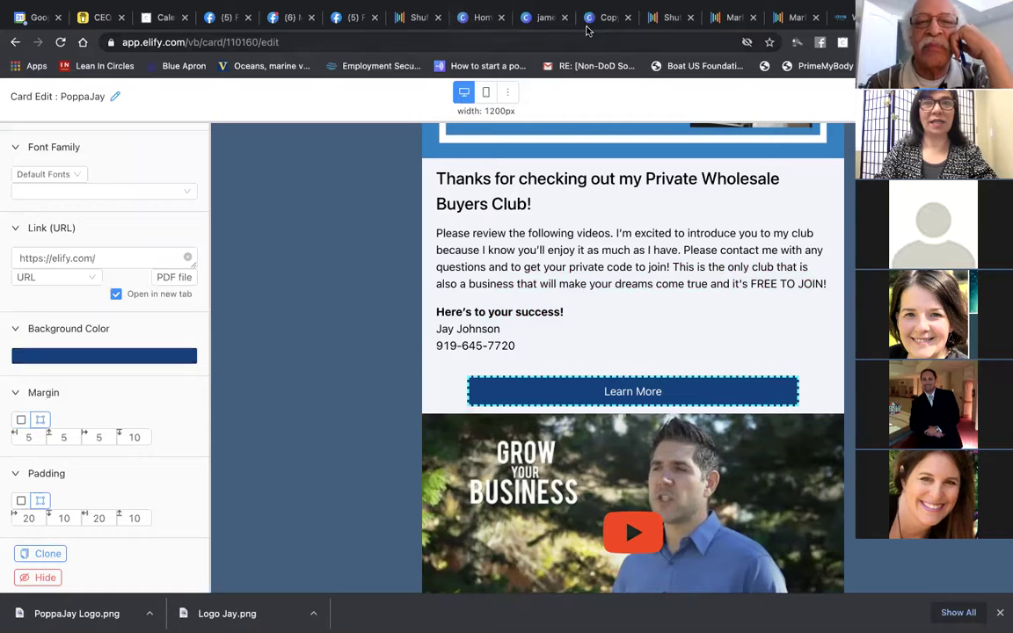
left_click(415, 18)
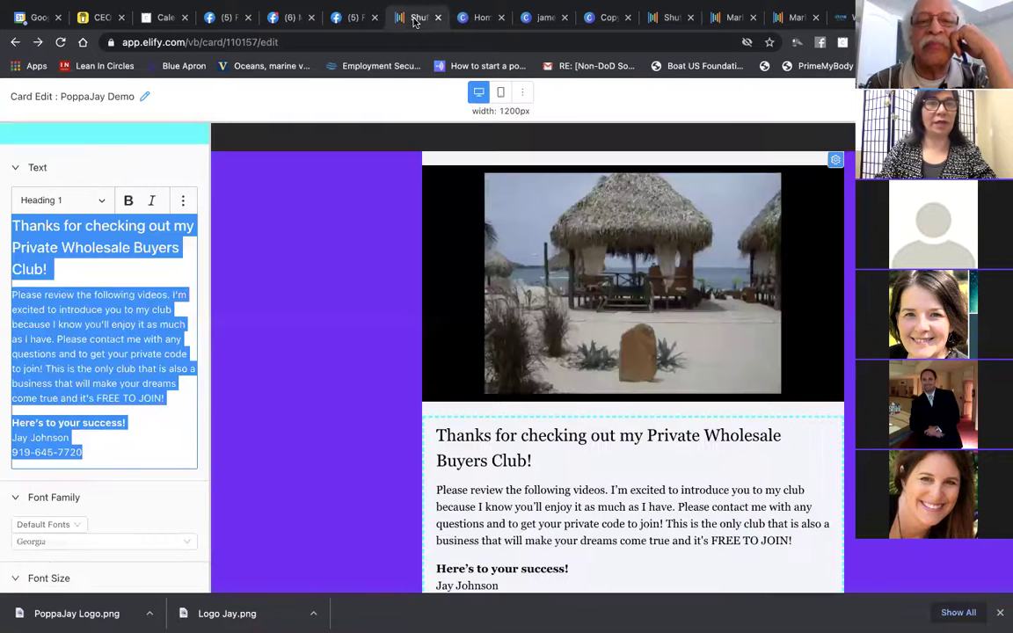
left_click(548, 284)
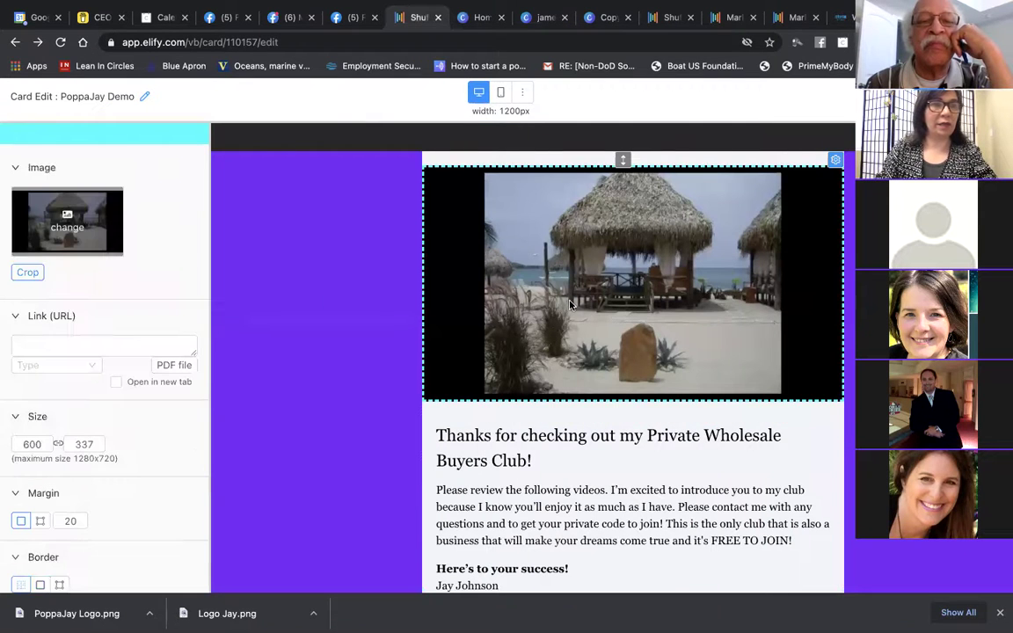
scroll(589, 333, "down", 10)
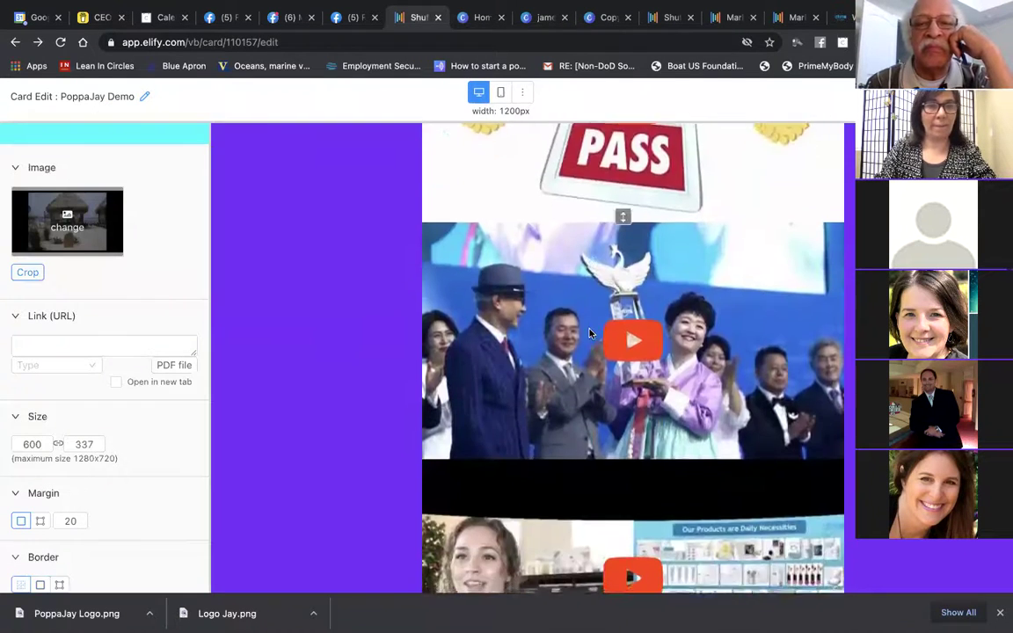
scroll(589, 333, "up", 4)
scroll(589, 334, "down", 8)
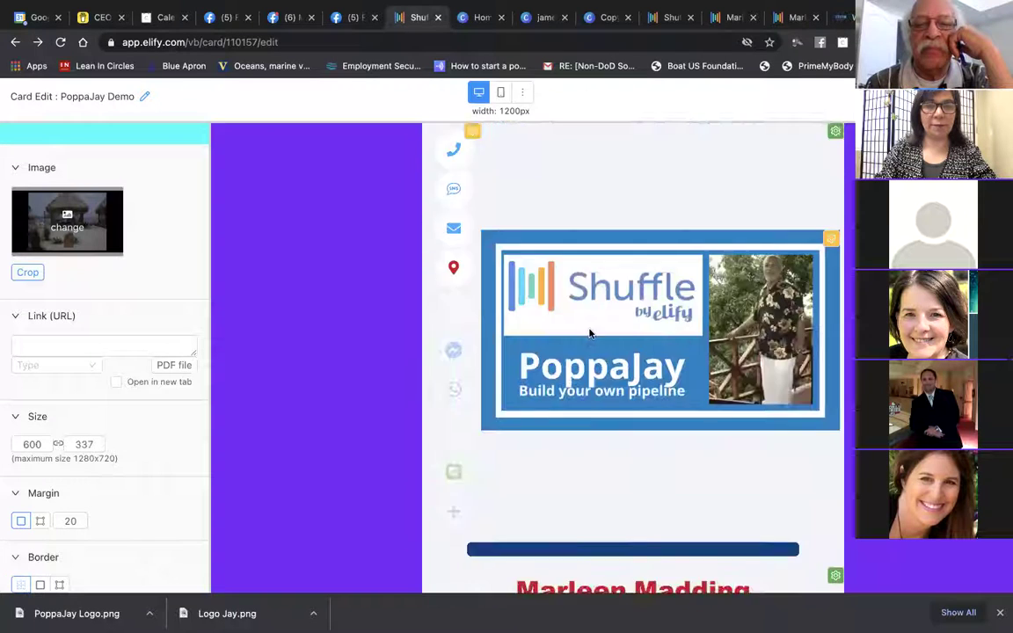
left_click(580, 400)
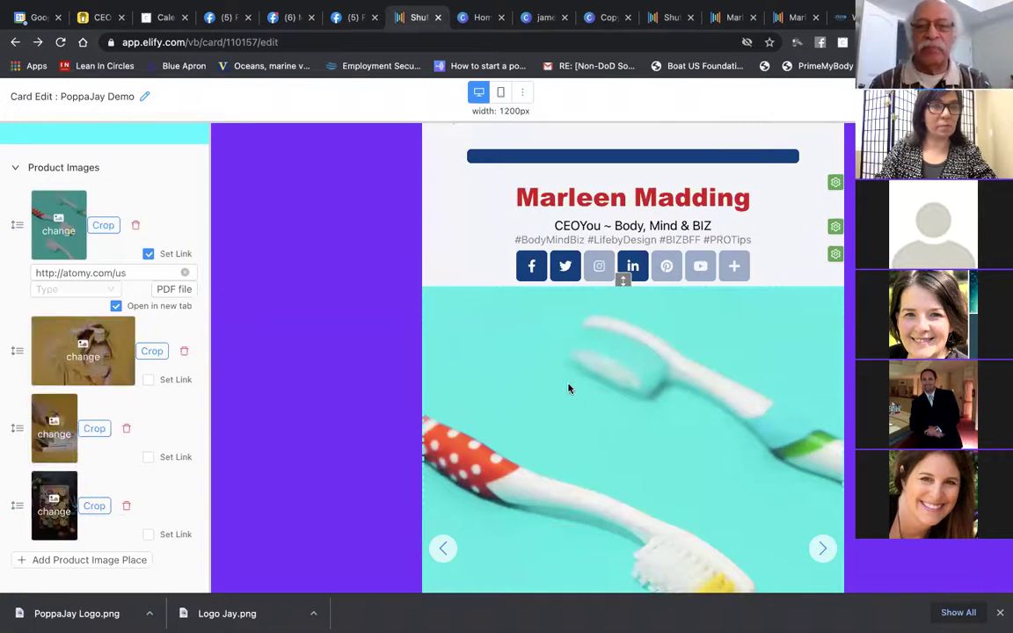
left_click_drag(126, 273, 4, 266)
key("ctrl+c")
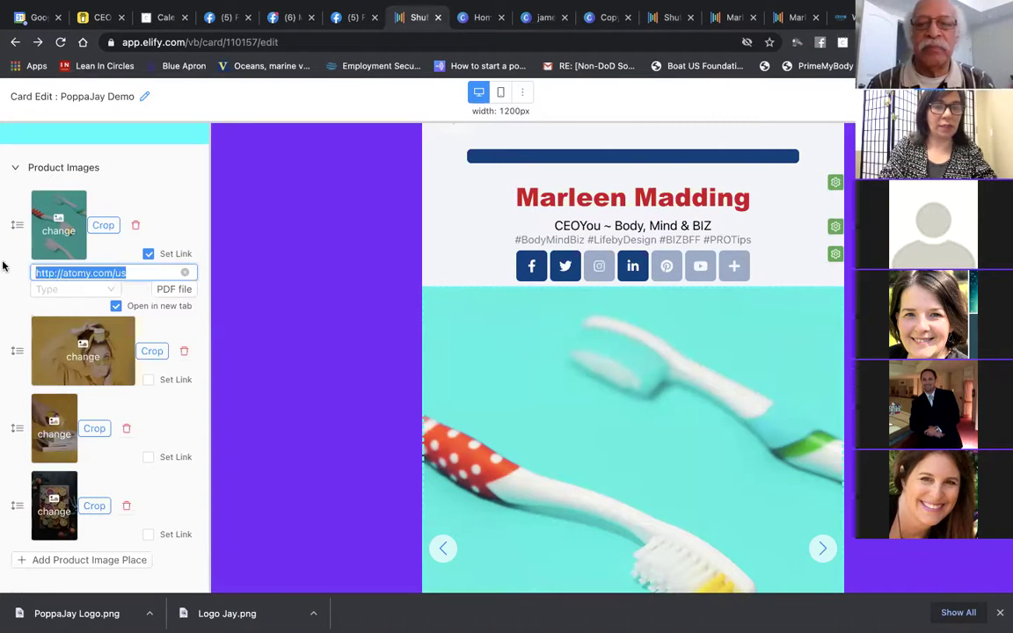
left_click(673, 18)
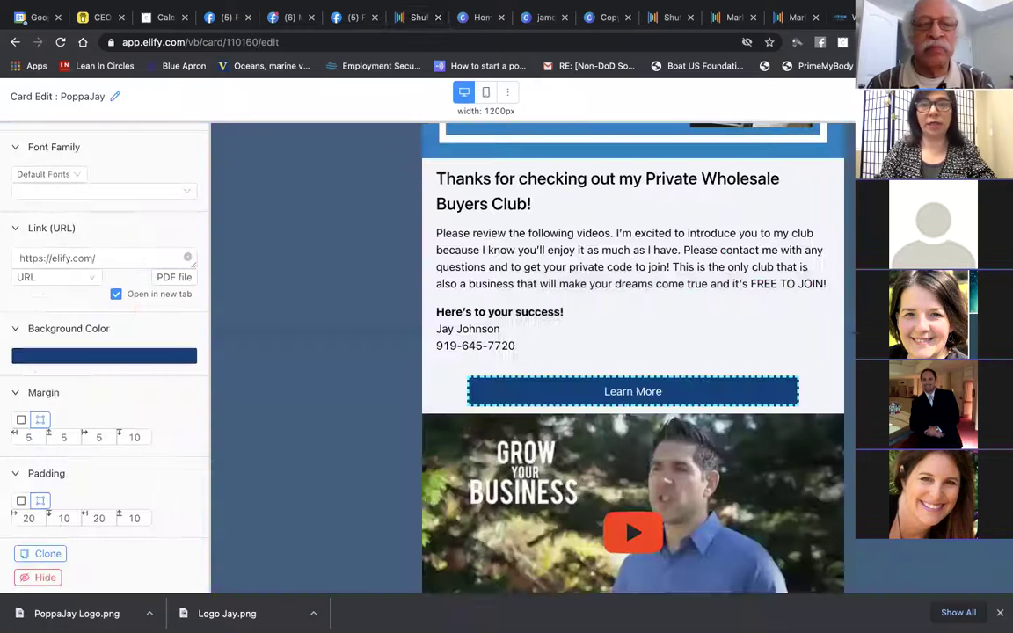
left_click(188, 257)
key("ctrl+v")
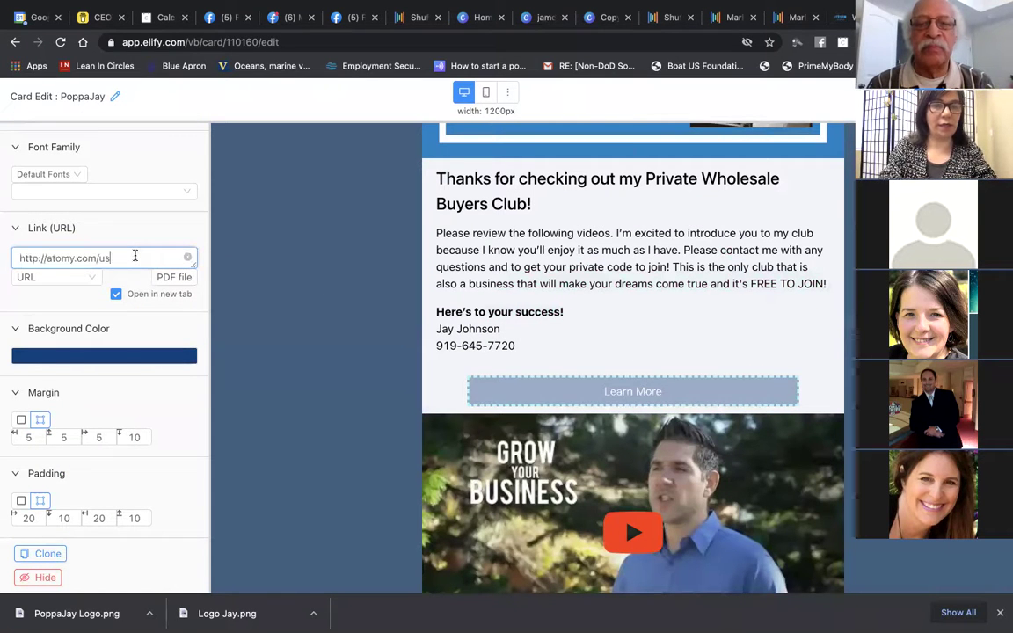
left_click(617, 422)
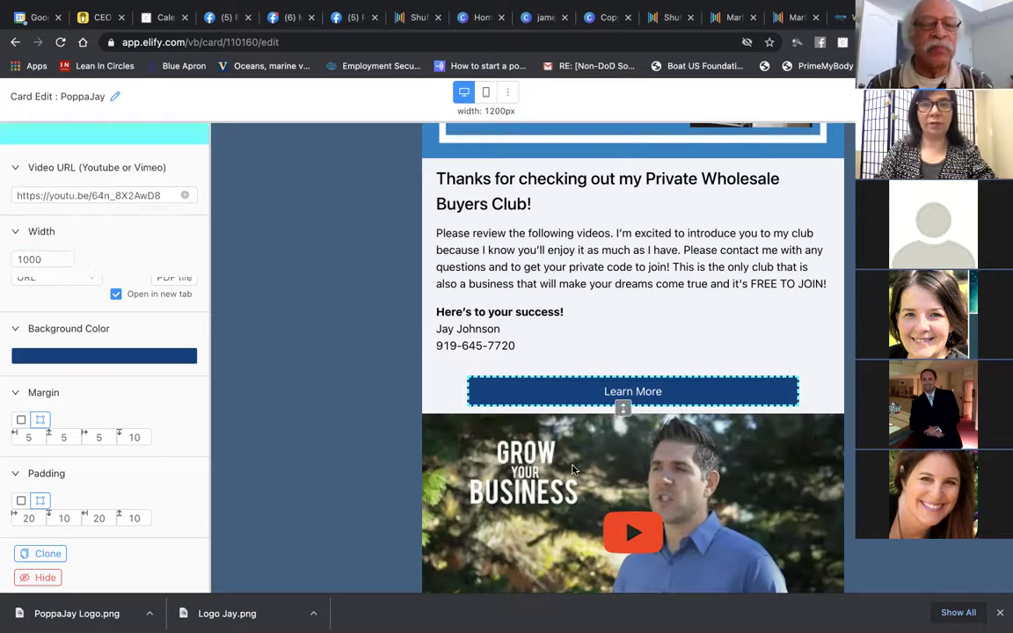
Step: Copy the products video URL from the Demo card's video block
left_click(413, 17)
scroll(518, 411, "down", 10)
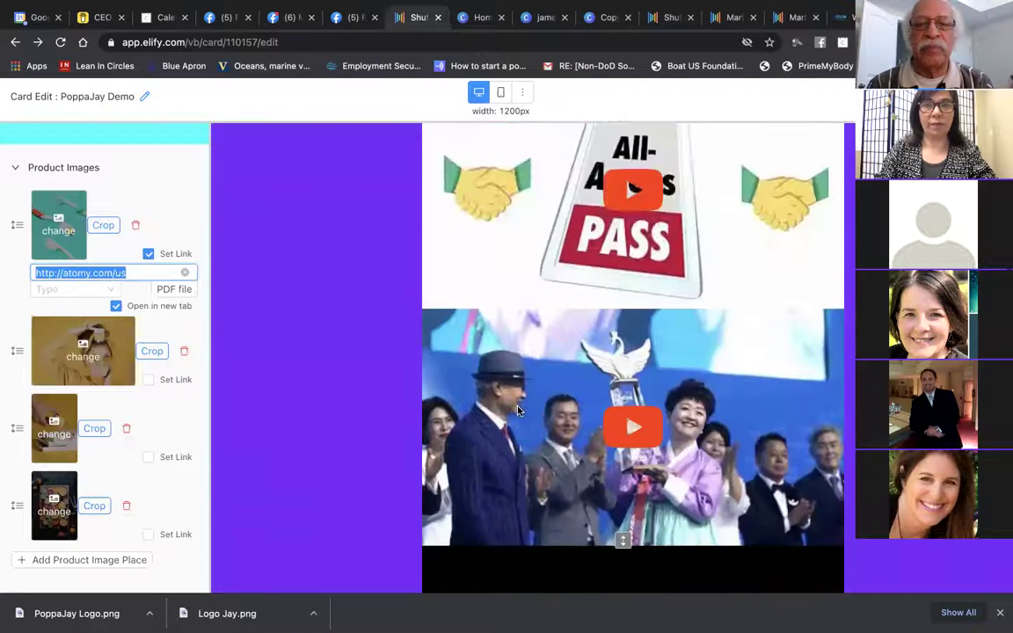
scroll(518, 410, "down", 5)
left_click(647, 274)
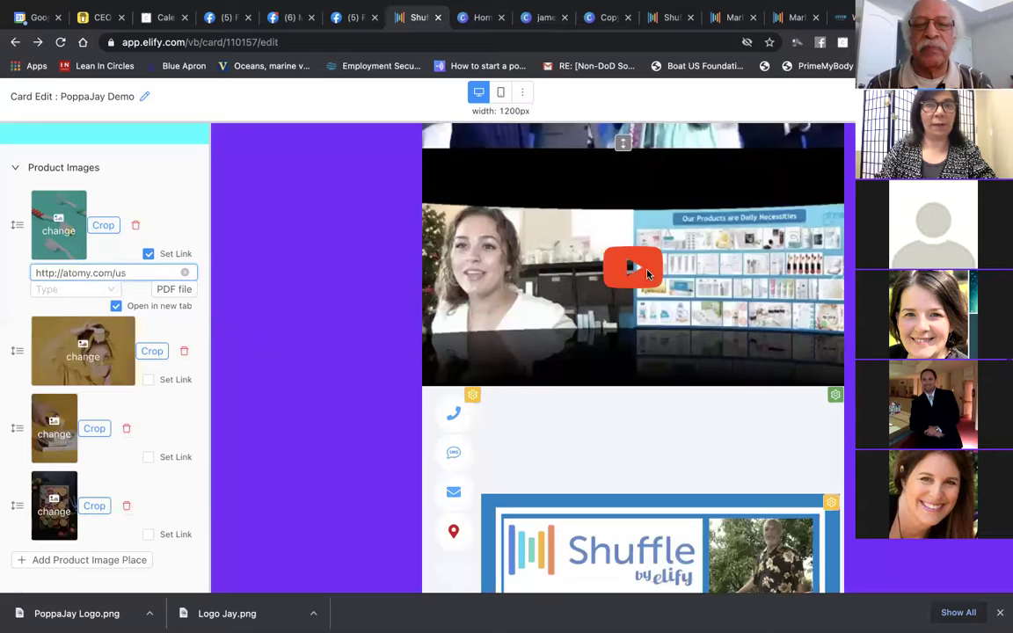
left_click(179, 195)
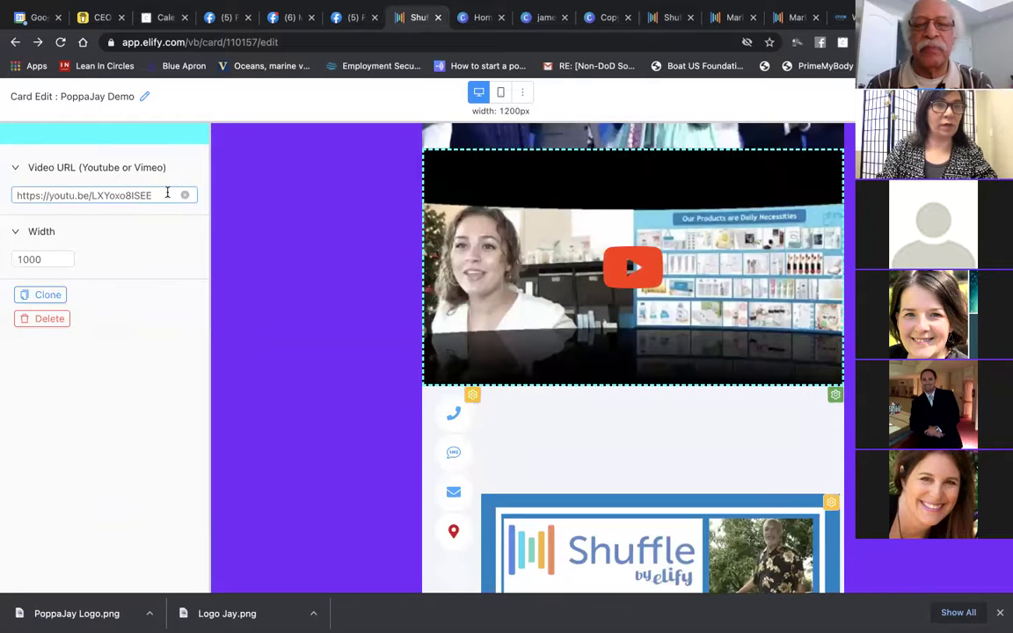
left_click_drag(167, 194, 4, 193)
key("super+c")
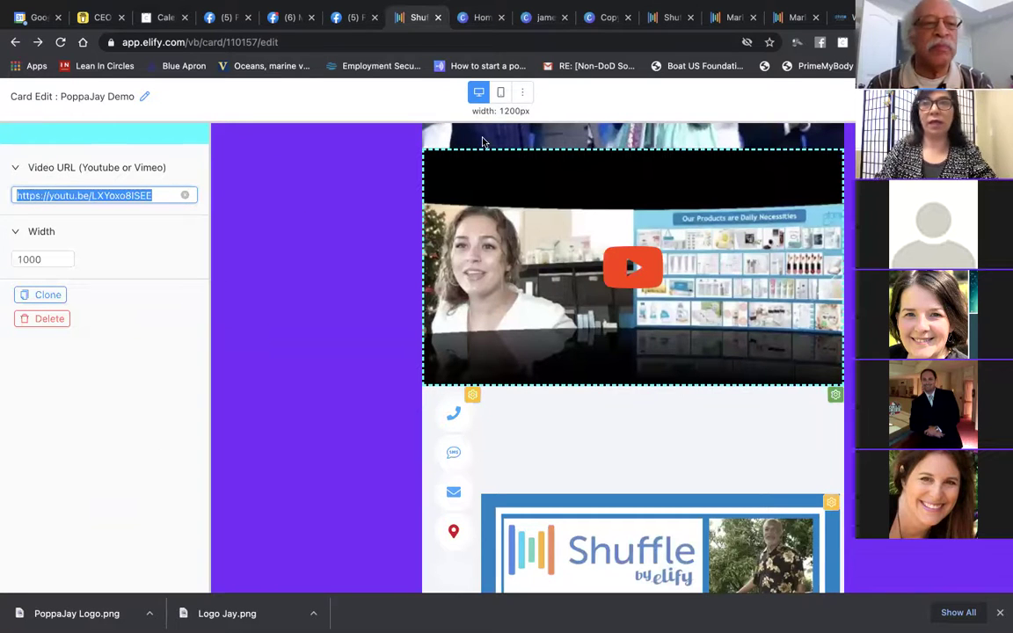
left_click(670, 17)
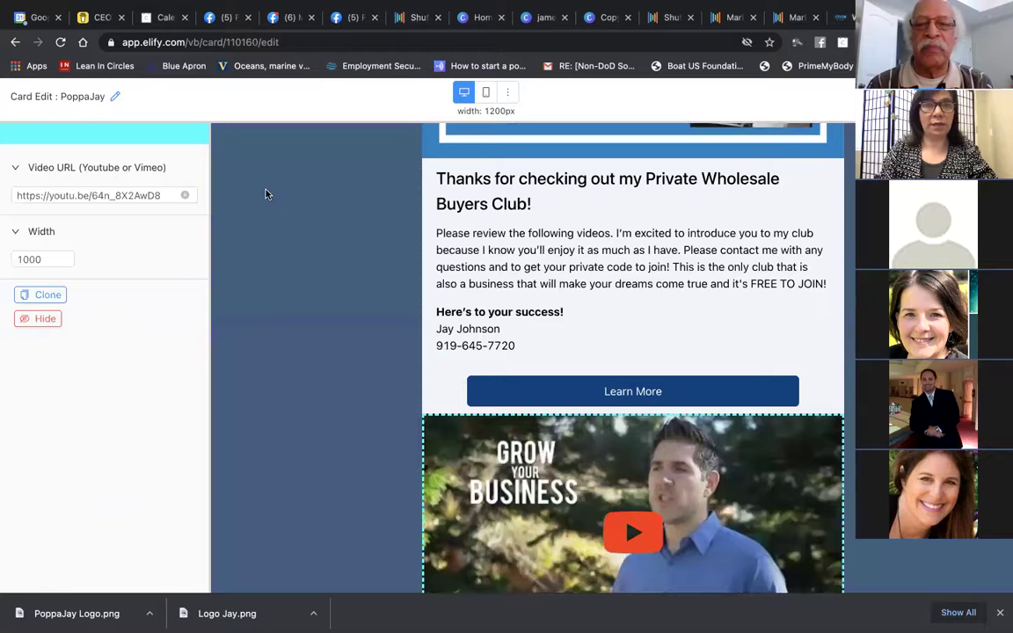
left_click(185, 197)
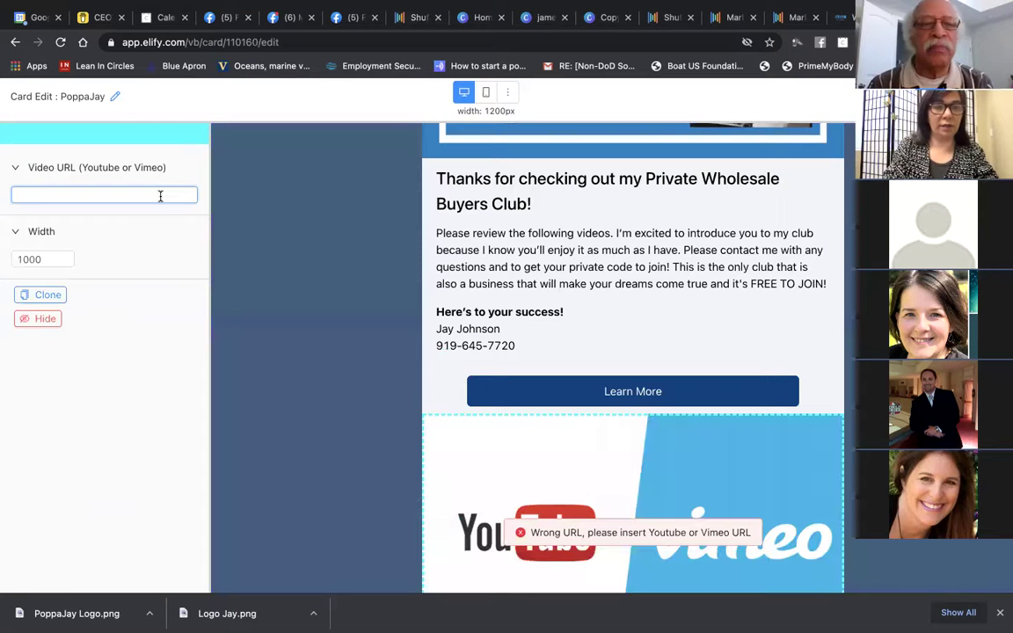
key("super+v")
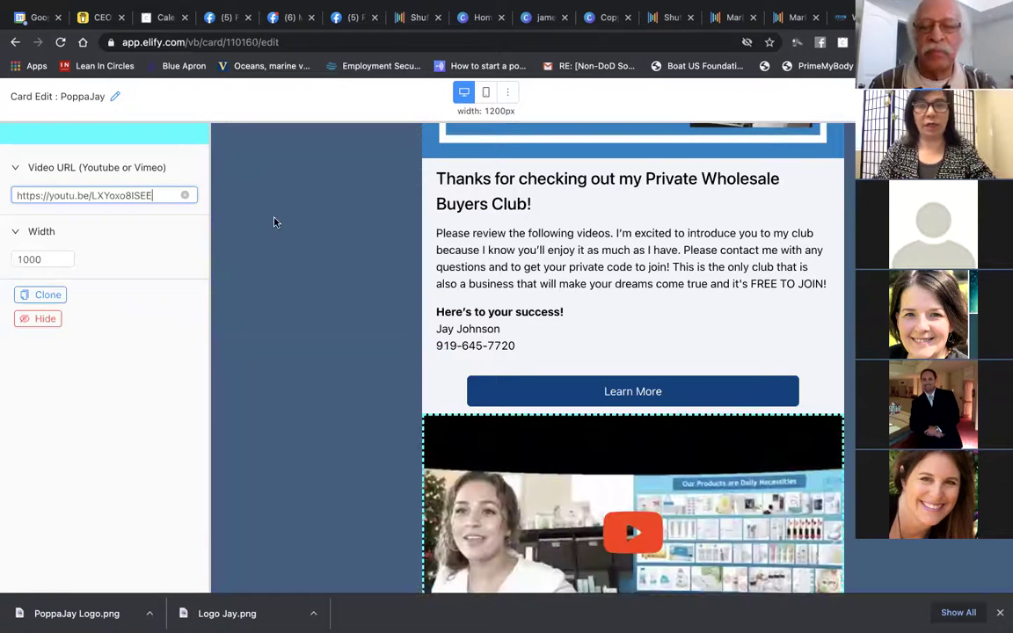
scroll(327, 357, "down", 3)
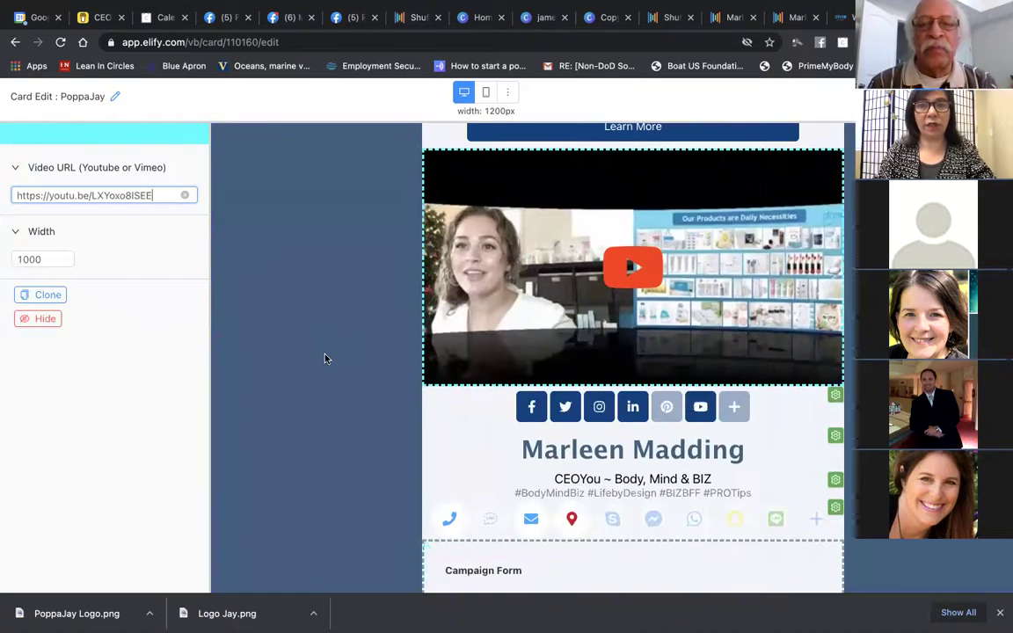
scroll(325, 358, "up", 3)
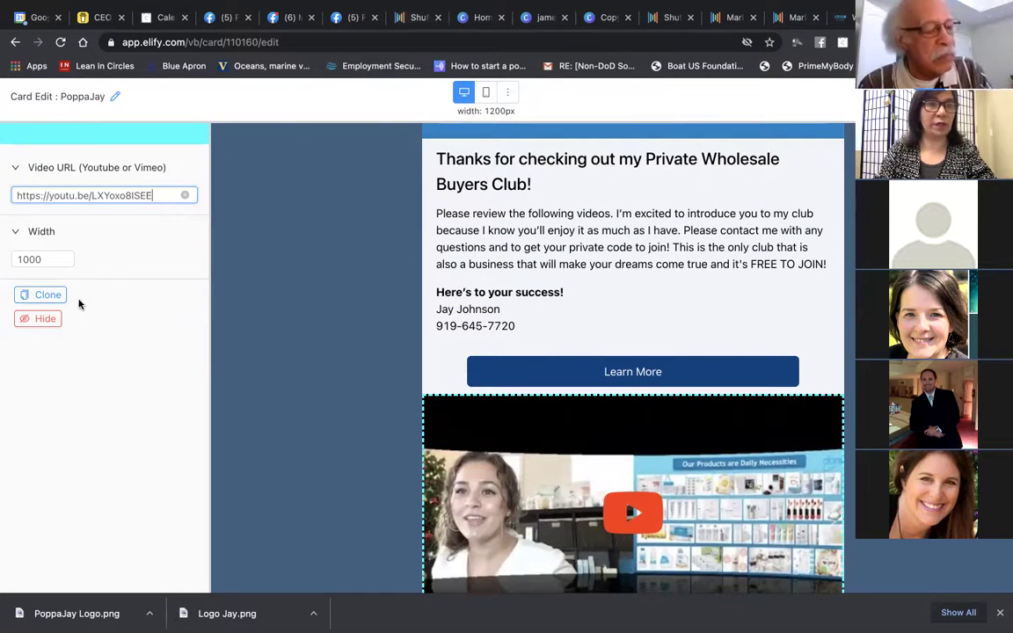
left_click(49, 296)
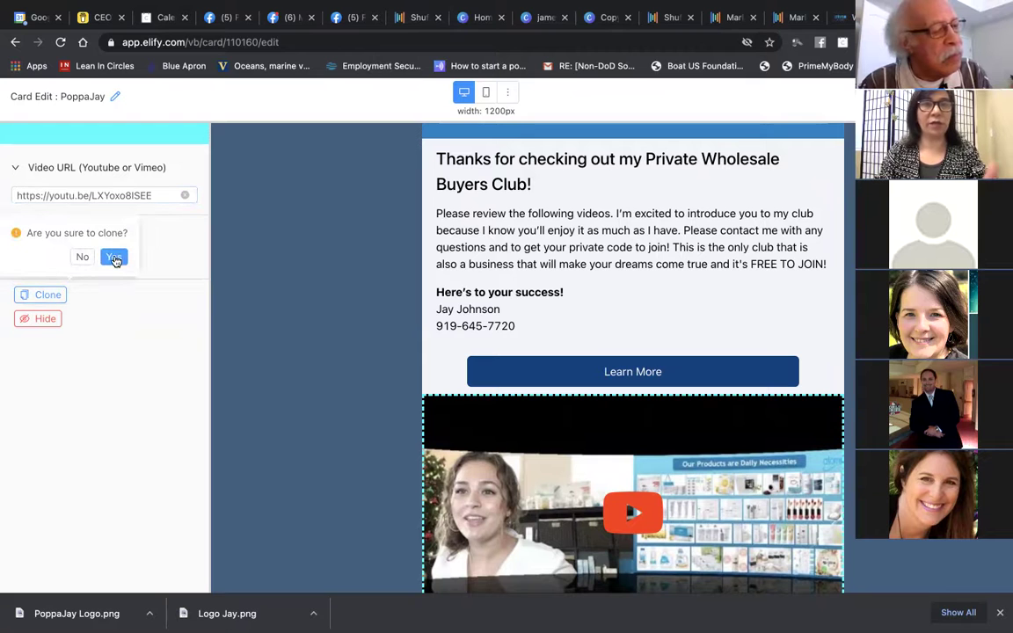
Step: Confirm the video clone and copy the award-ceremony link from the Demo card's top video
left_click(115, 258)
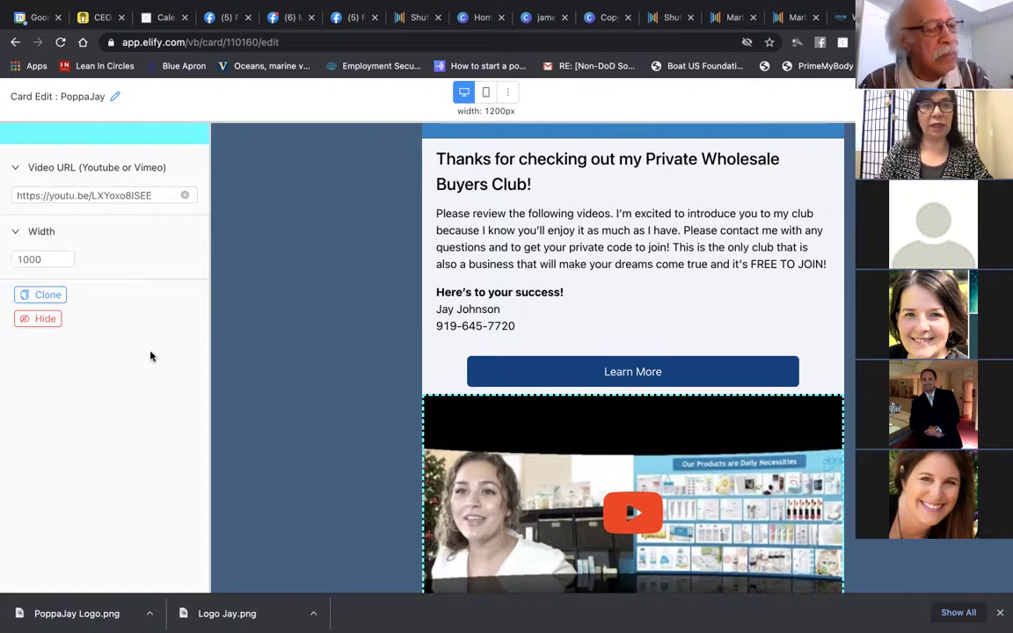
scroll(528, 395, "down", 3)
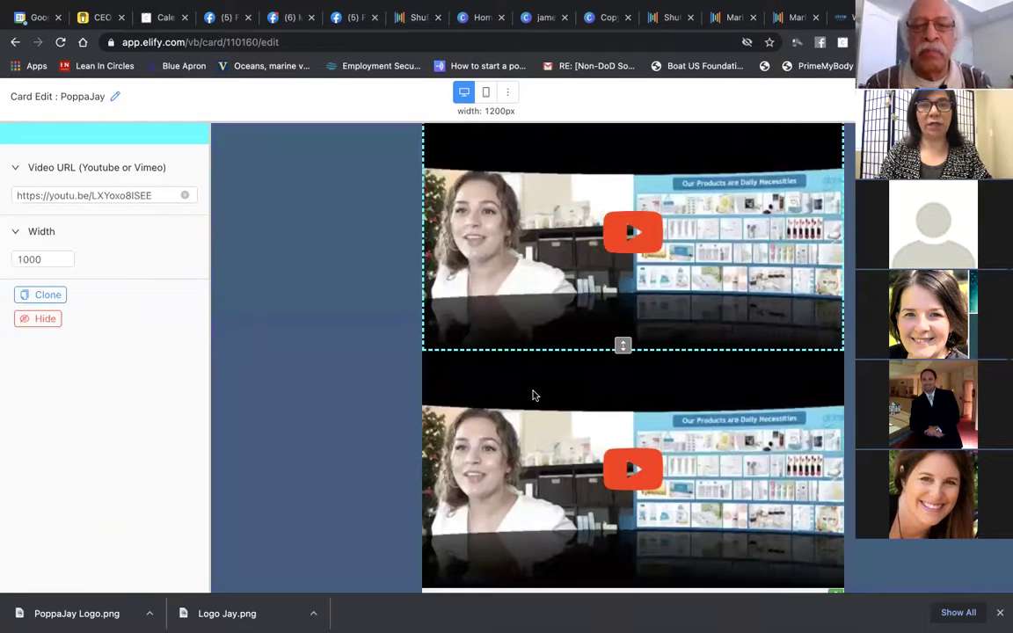
left_click(564, 405)
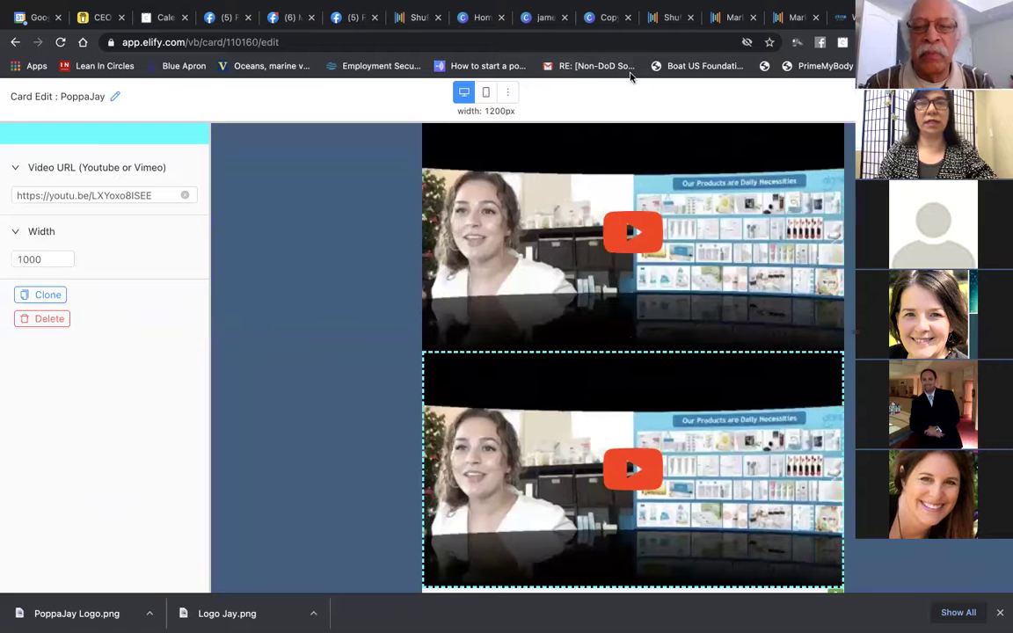
left_click(422, 18)
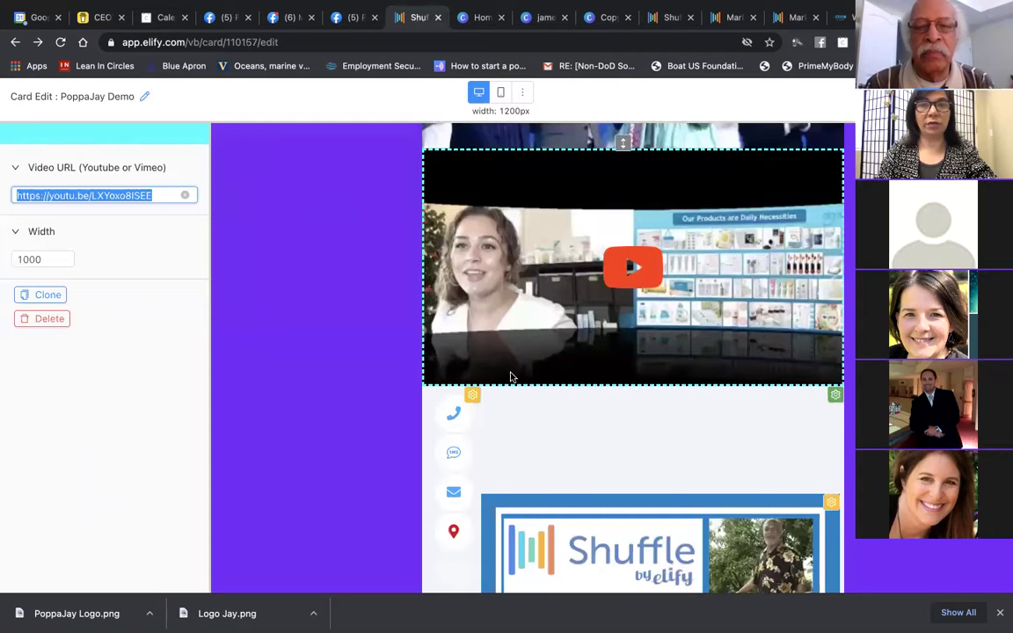
scroll(509, 375, "up", 2)
left_click(511, 193)
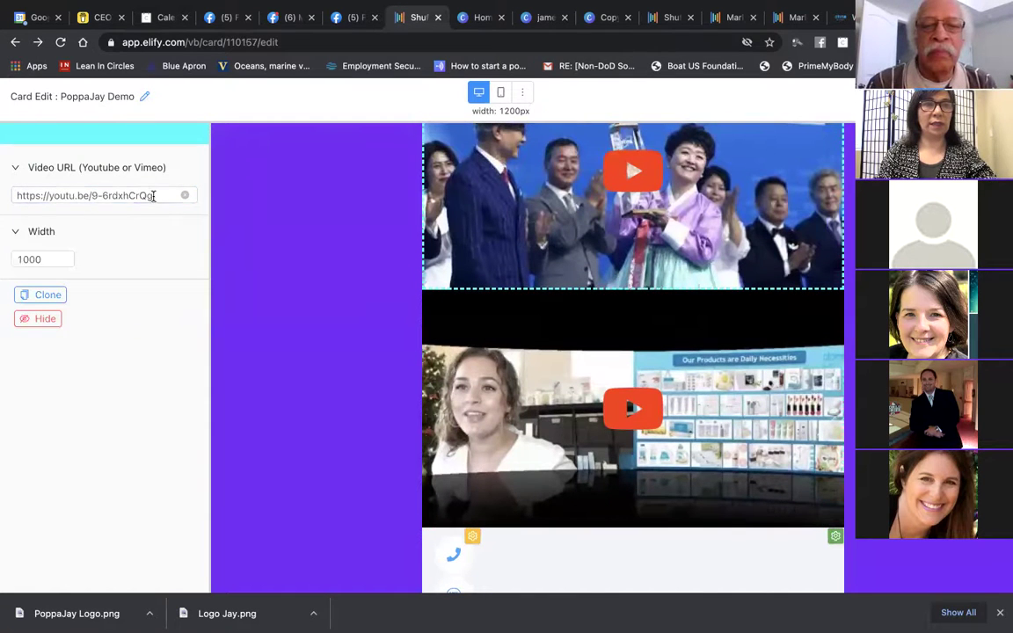
left_click_drag(153, 195, 4, 187)
key("ctrl+c")
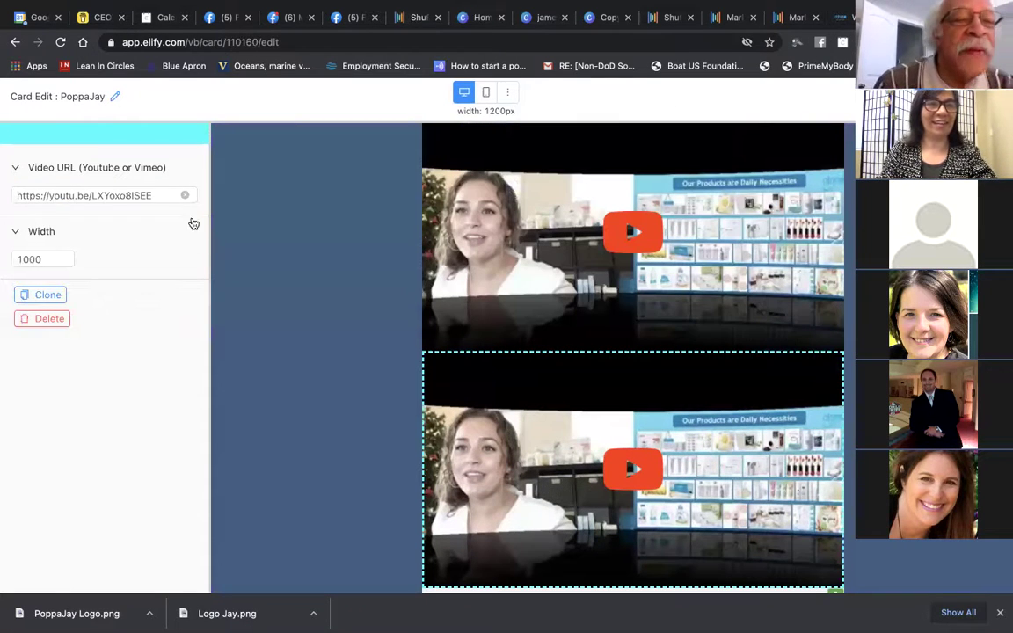
left_click(175, 195)
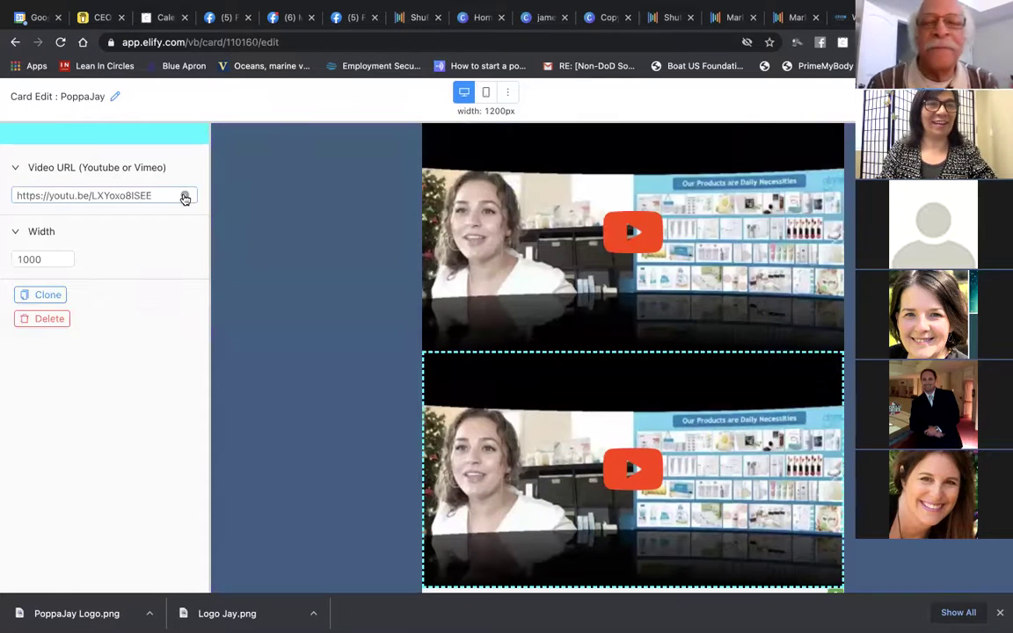
key("BackSpace")
key("ctrl+v")
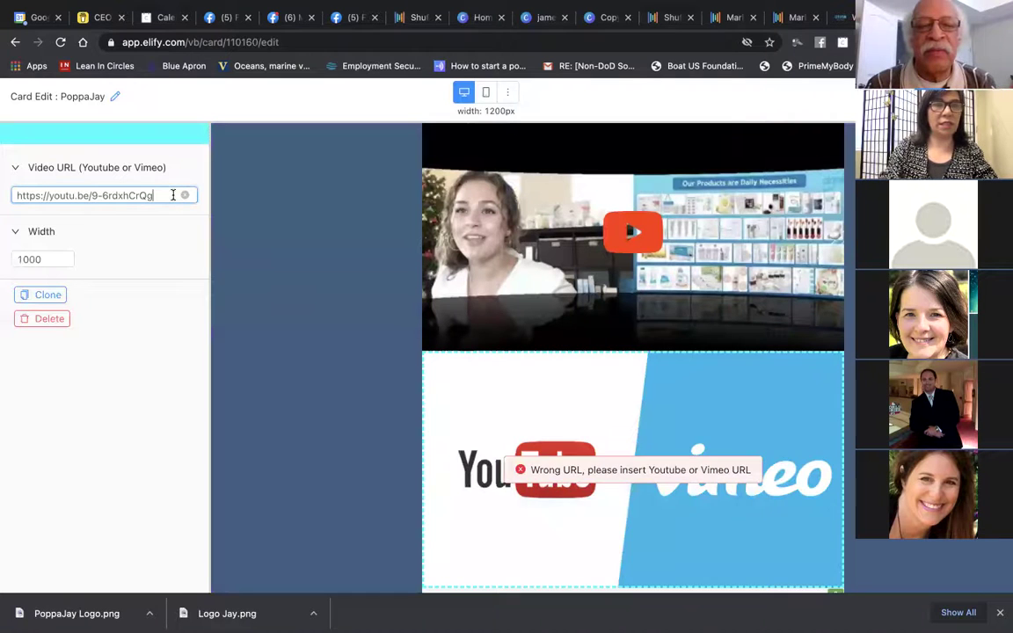
scroll(767, 259, "up", 4)
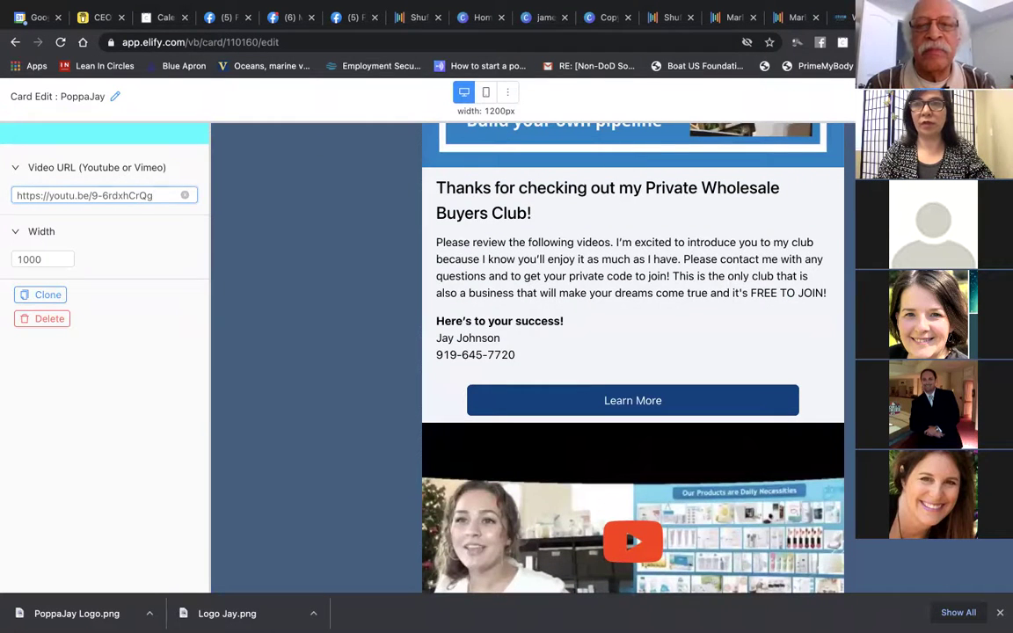
scroll(765, 321, "down", 4)
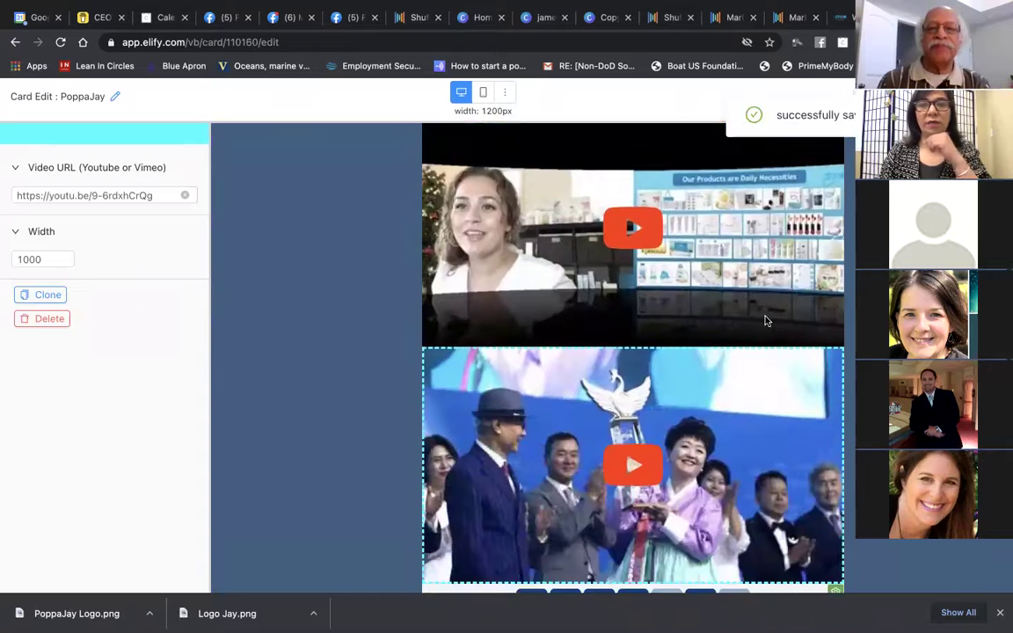
scroll(765, 321, "down", 6)
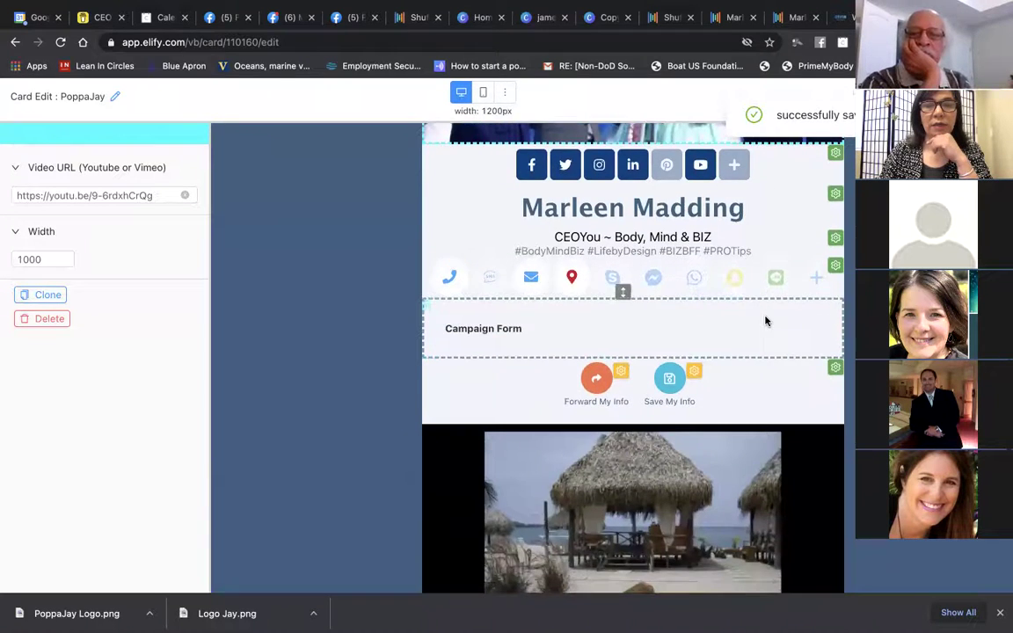
scroll(765, 321, "down", 6)
Step: Replace the first product carousel image with the bathroom sink photo from the Photo Library
left_click(651, 373)
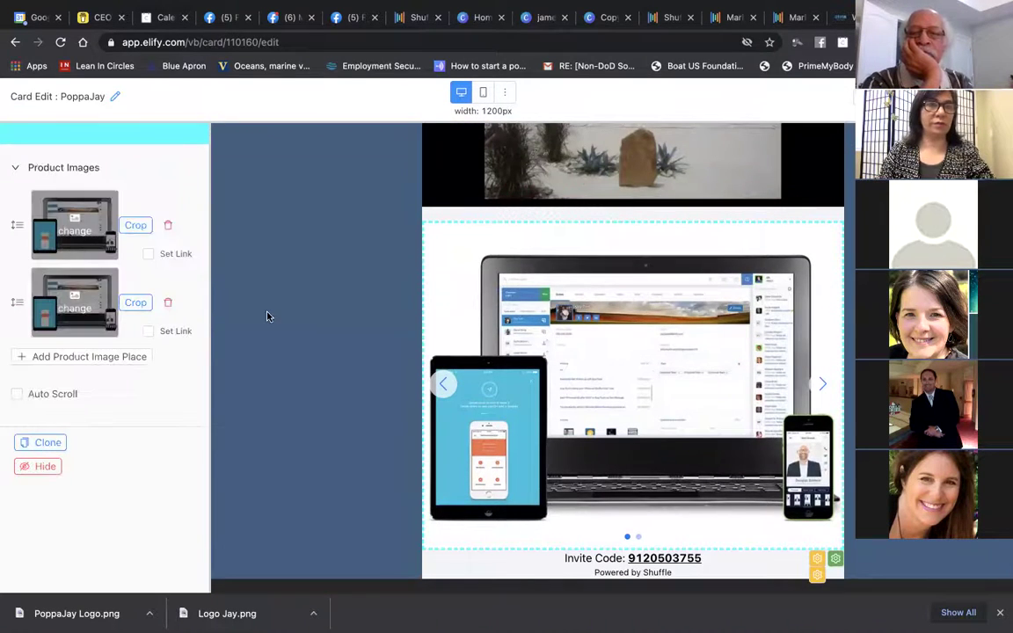
left_click(74, 215)
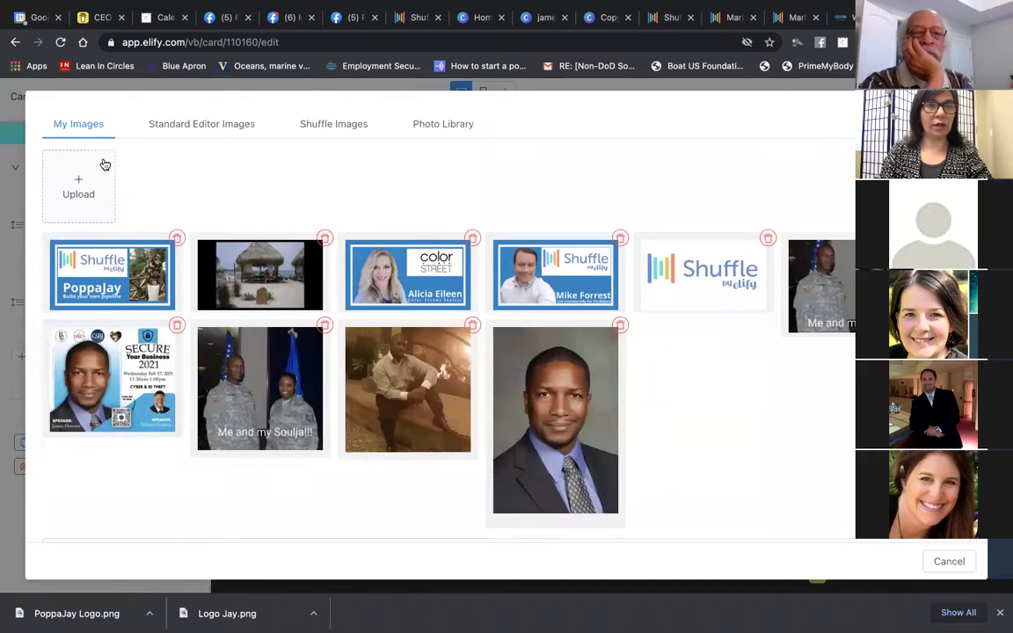
left_click(434, 127)
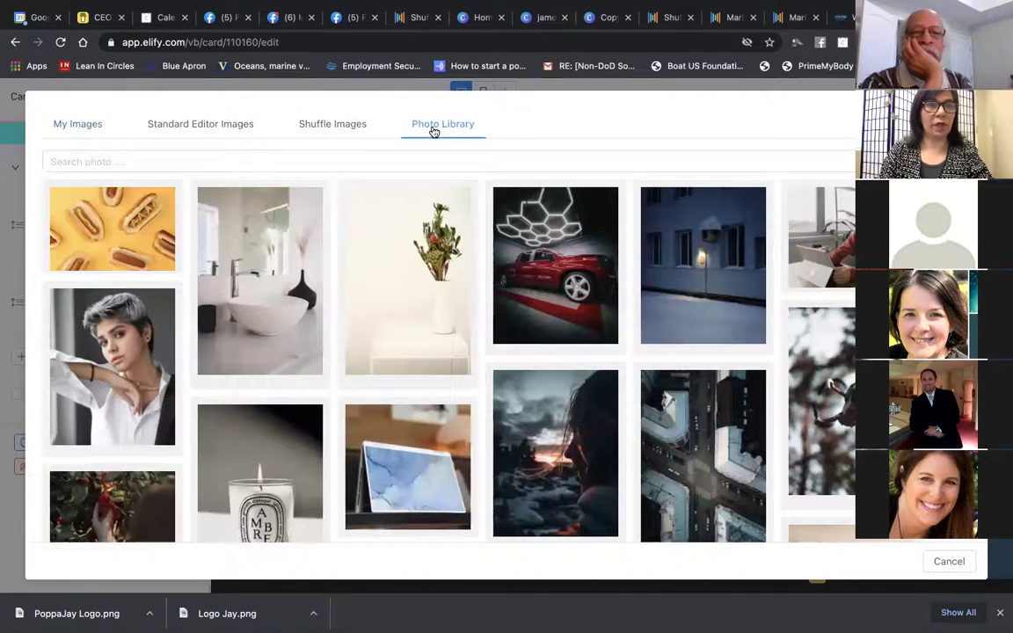
left_click(268, 310)
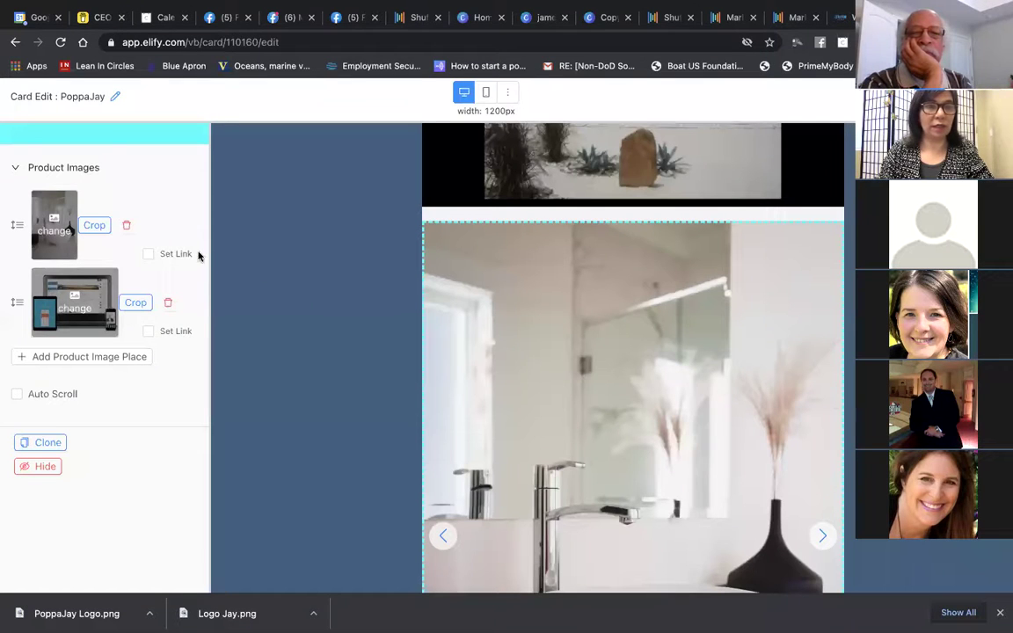
Step: Crop the sink photo with a Free ratio into a wide landscape frame
left_click(87, 226)
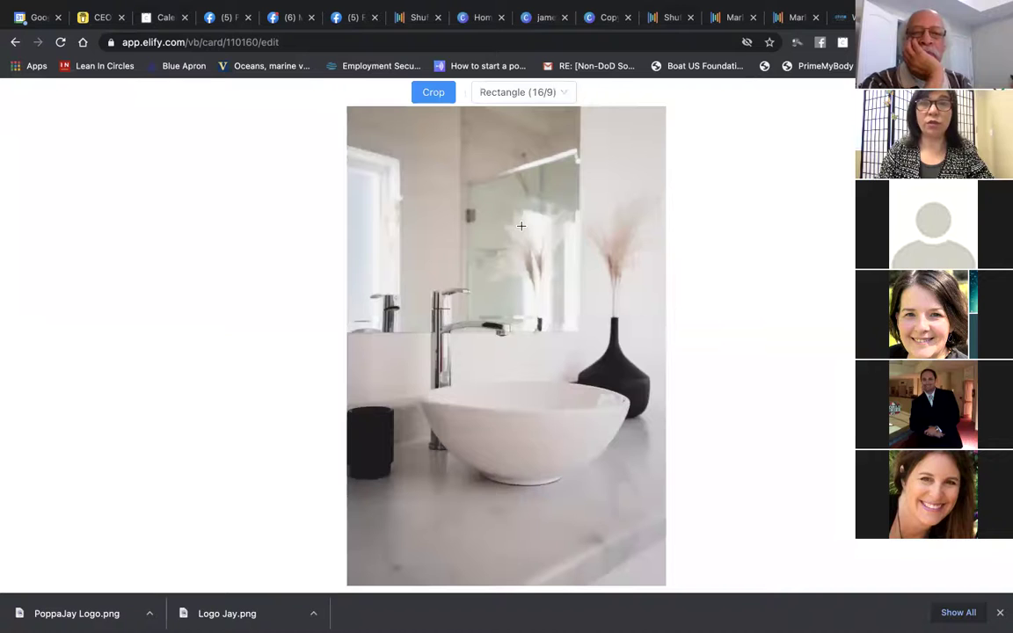
left_click(532, 94)
left_click(524, 121)
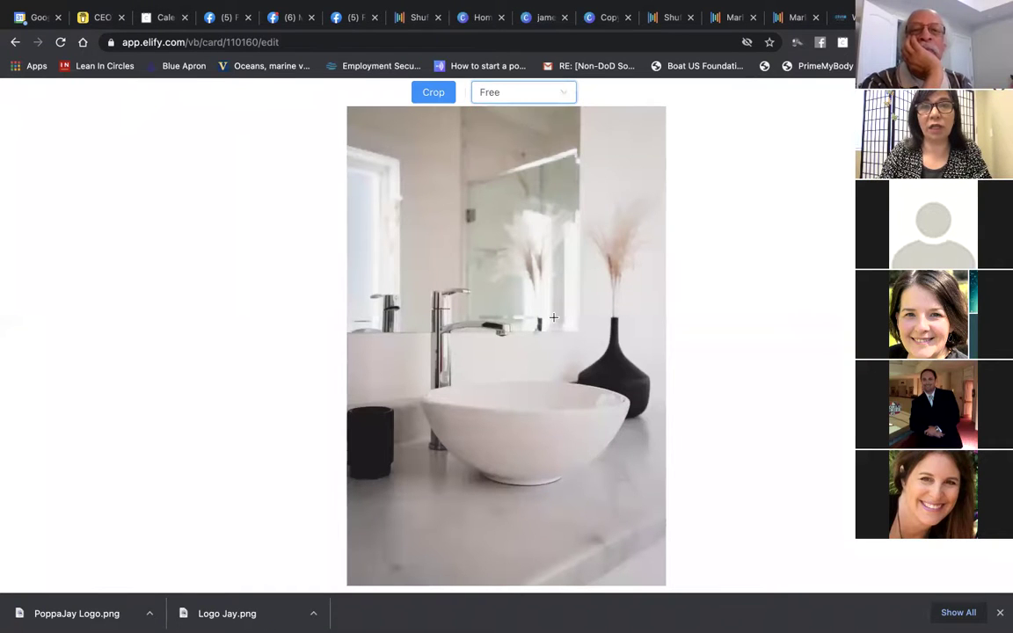
left_click(532, 362)
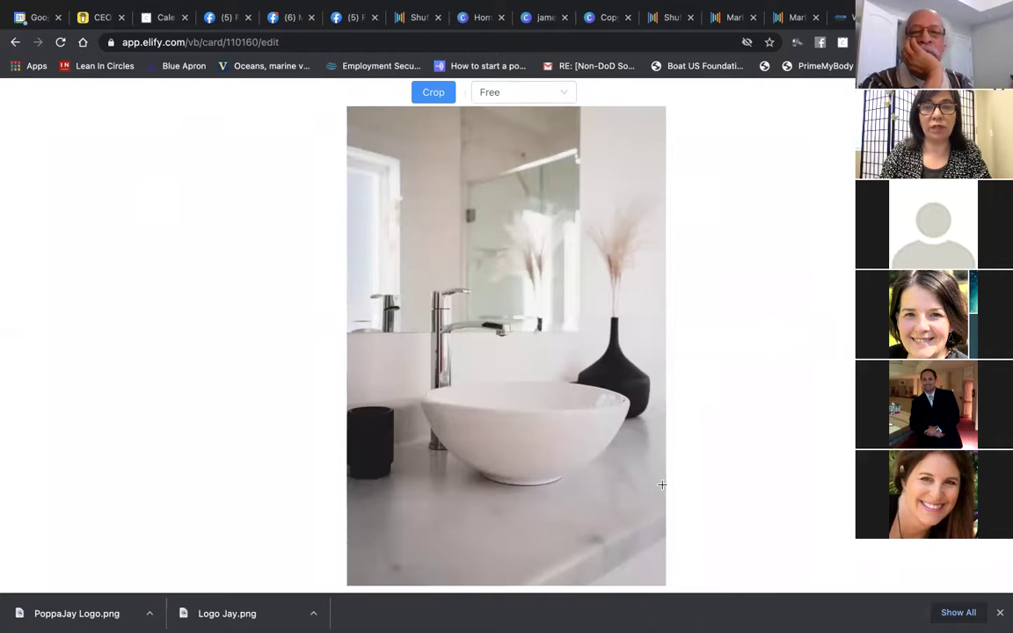
left_click(545, 362)
left_click_drag(356, 253, 333, 266)
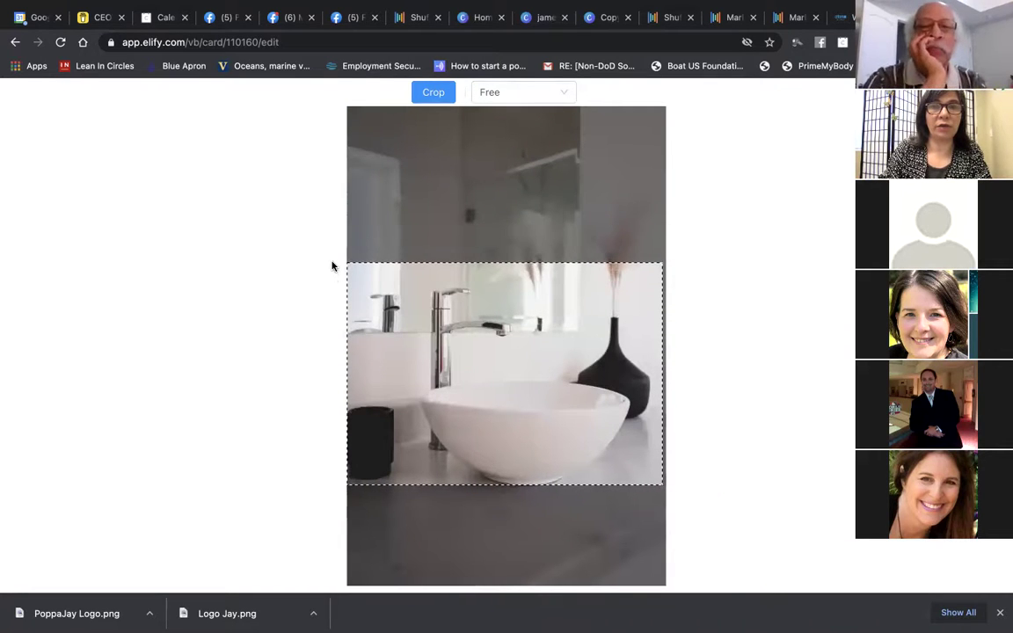
left_click(433, 93)
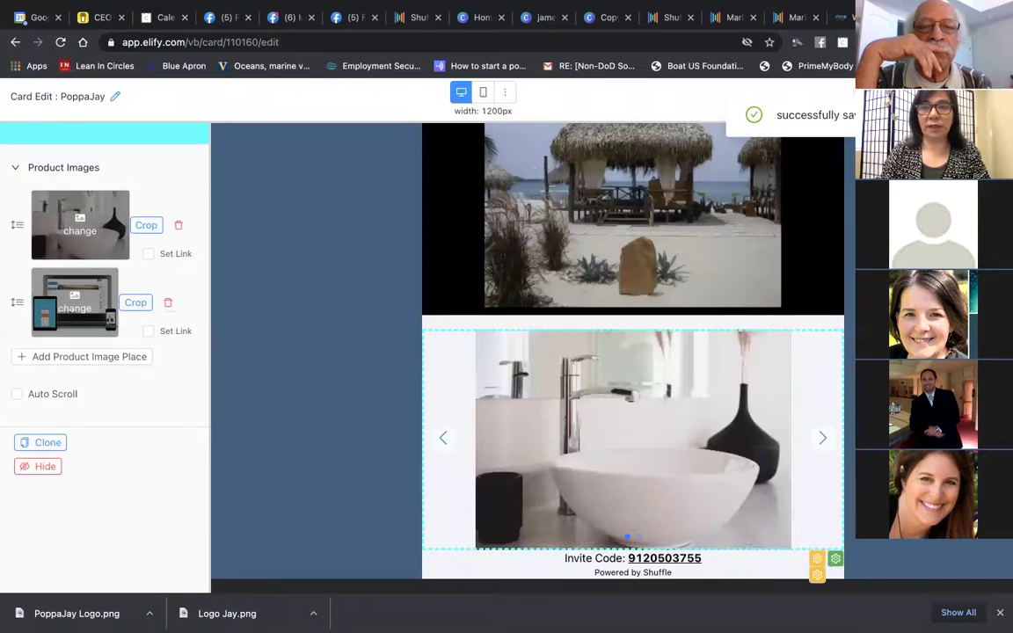
Step: Replace the card's first and last name with the new owner's name
scroll(584, 397, "up", 10)
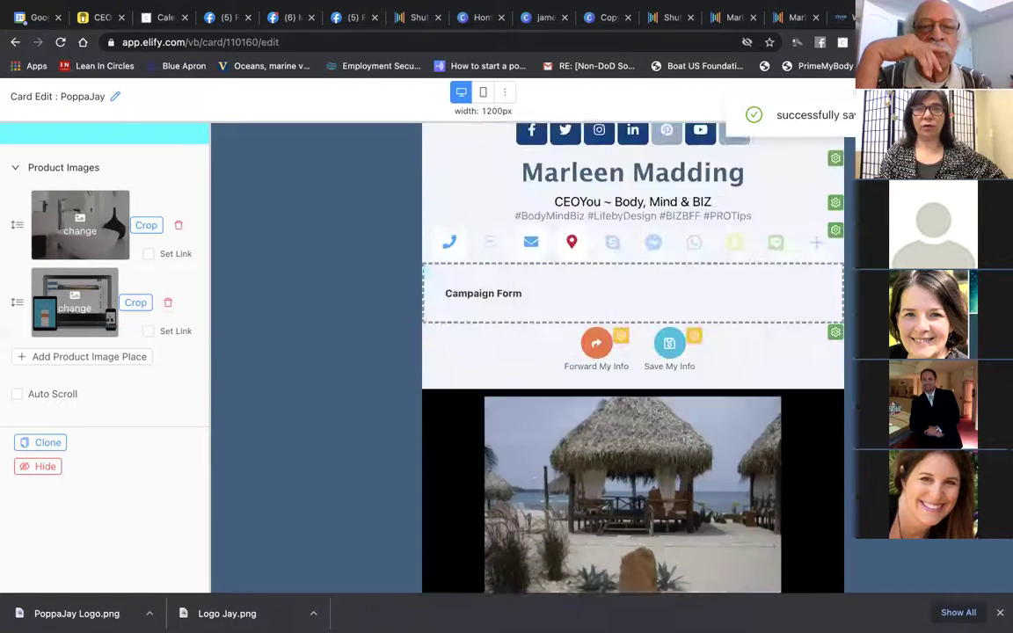
left_click(584, 398)
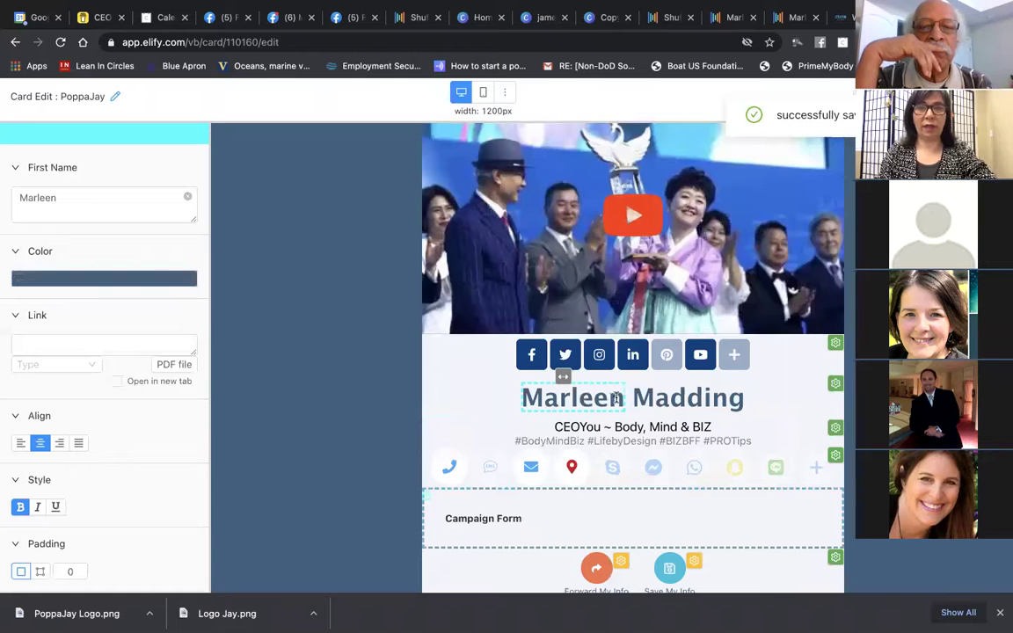
left_click_drag(50, 197, 19, 187)
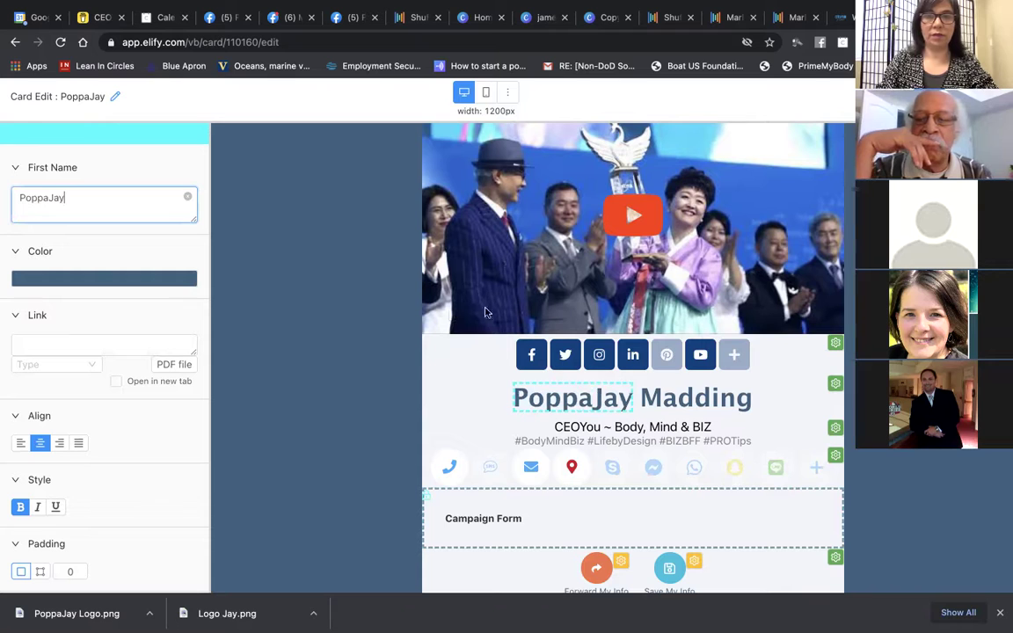
left_click(695, 398)
left_click(58, 199)
left_click_drag(58, 198, 20, 197)
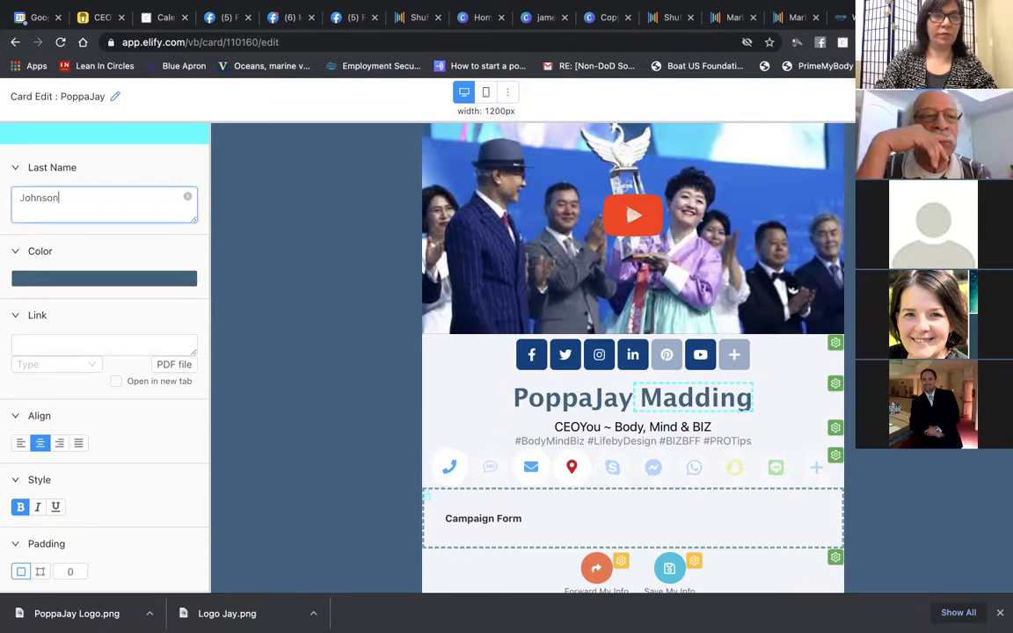
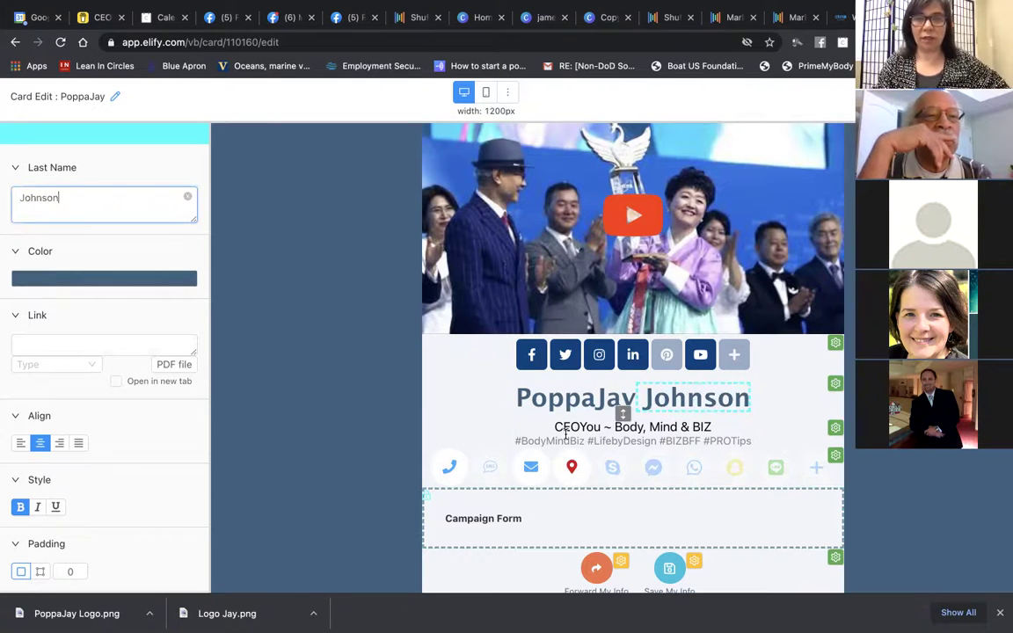
Step: Delete the 'CEOYou ~ Body, Mind & BIZ' company name and begin typing 'Build Your Own P'
left_click(562, 427)
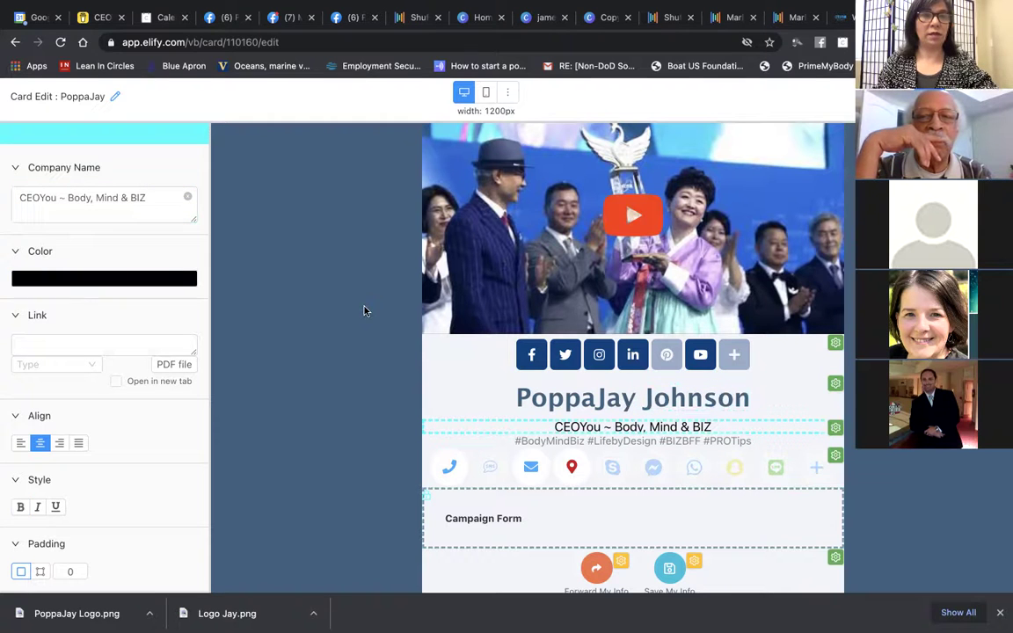
scroll(630, 370, "down", 5)
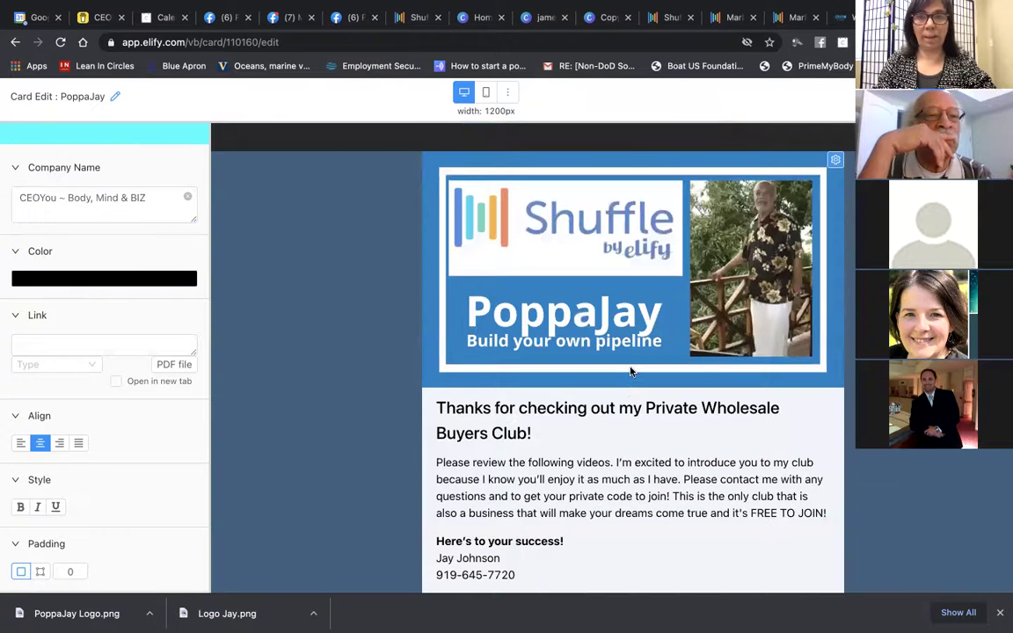
scroll(630, 370, "up", 5)
scroll(567, 329, "down", 2)
left_click(122, 197)
left_click_drag(146, 197, 3, 188)
key("BackSpace")
type("Build You")
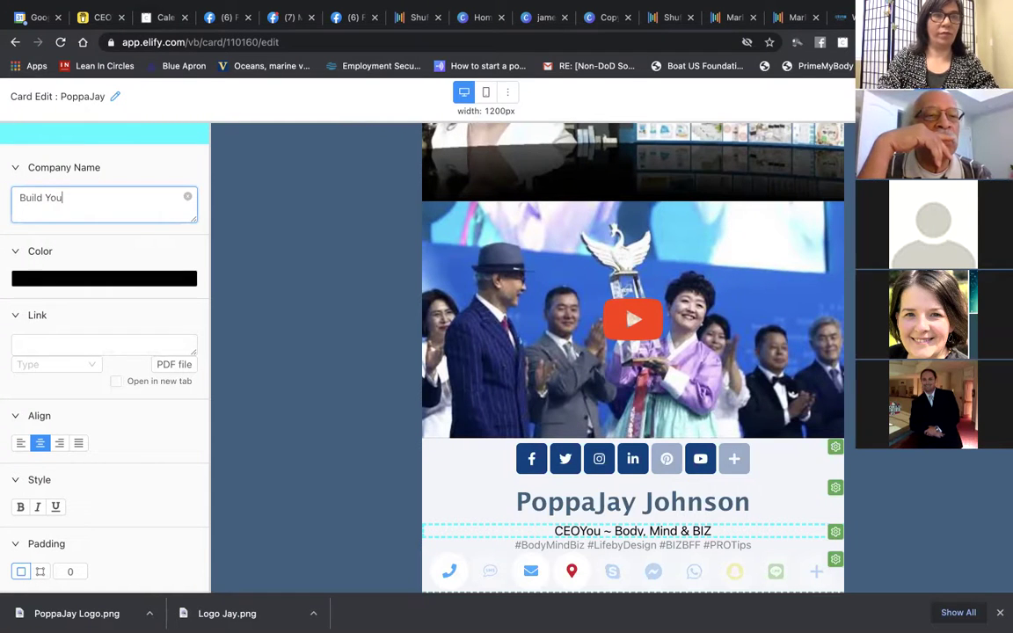
type("r Own Pipeline")
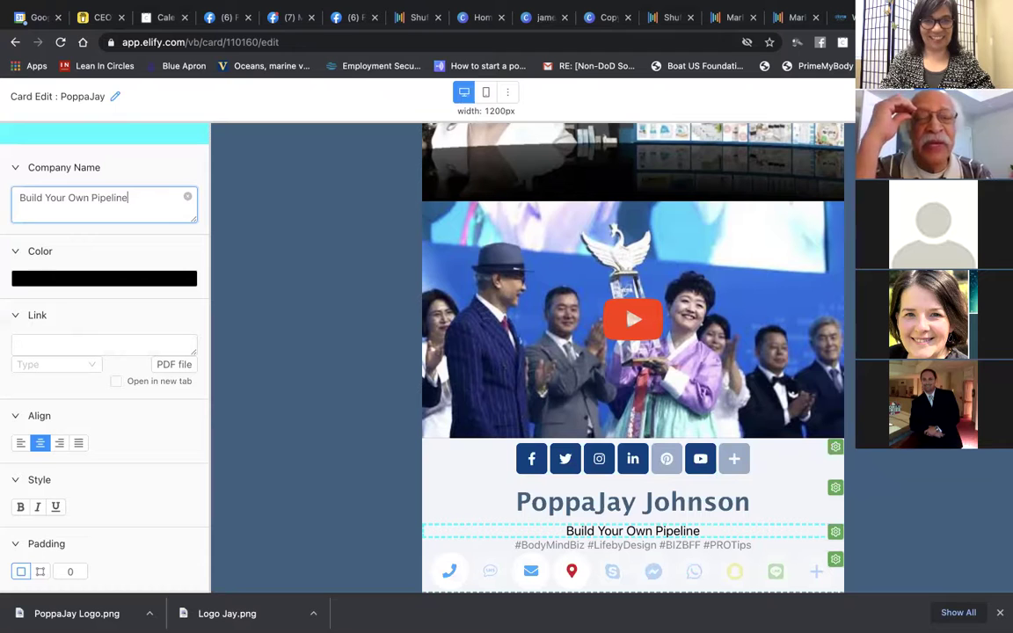
Step: Prepend 'Stop Carrying other peoples water.' and remove 'Build Your Own Pipeline' from the company line
left_click(18, 198)
type("Stop ")
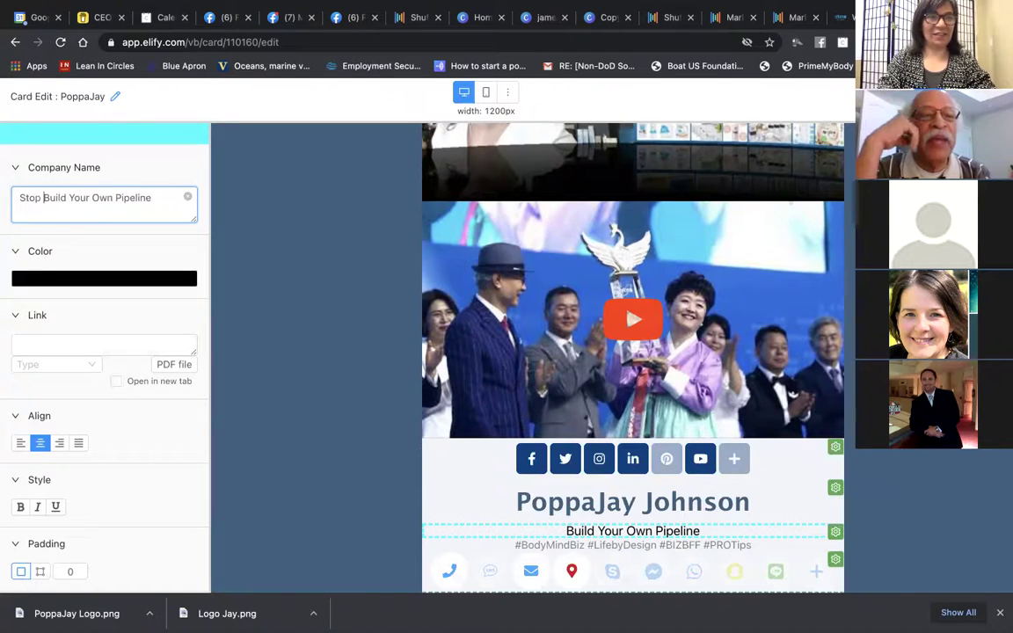
type("Carrying o")
type("ther peop")
type("les waterr")
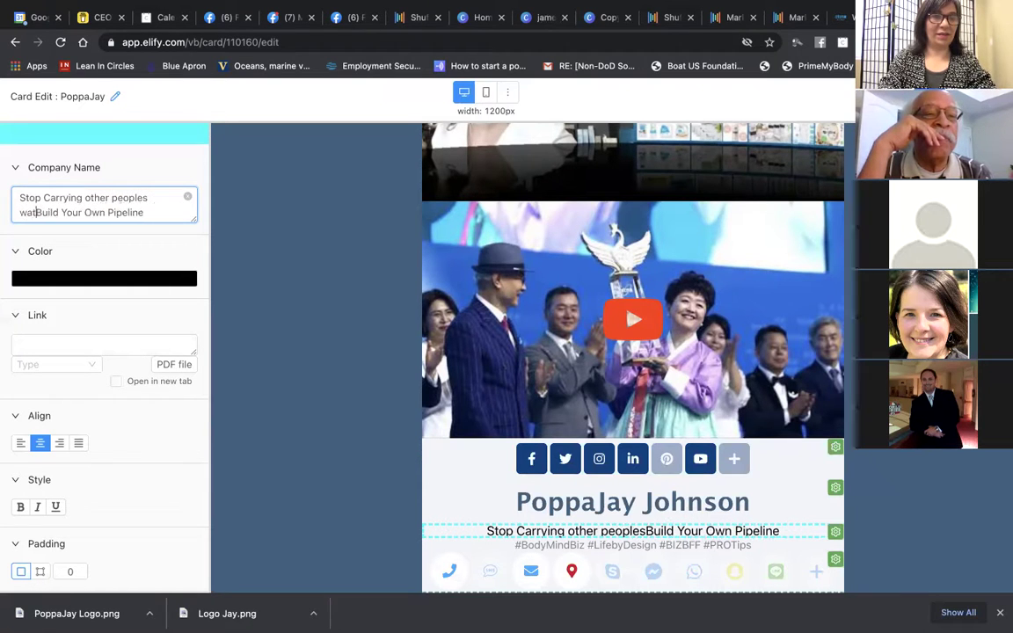
key("BackSpace")
type(".")
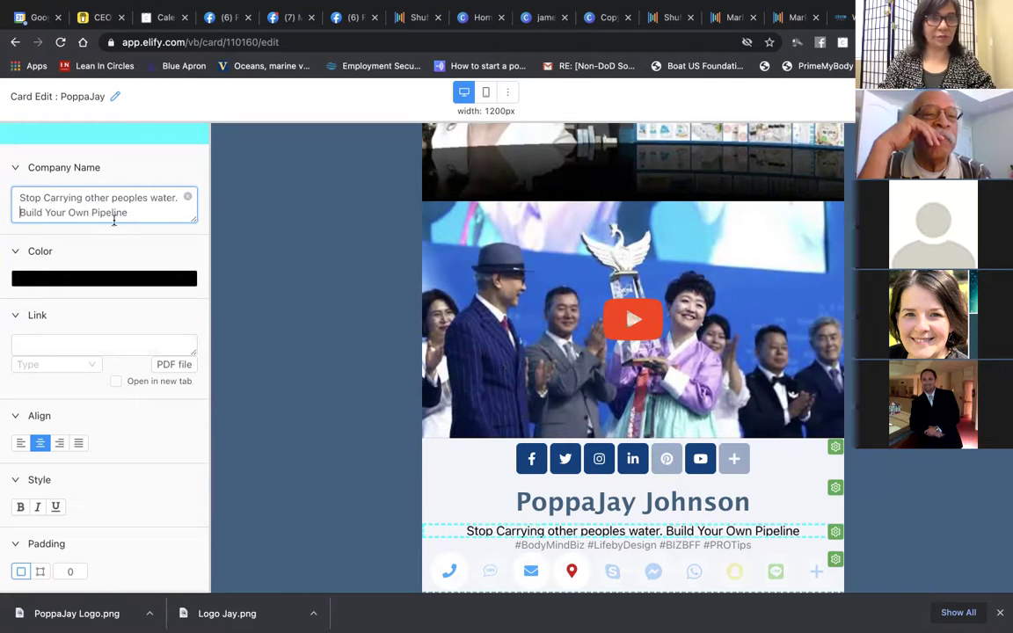
left_click_drag(135, 213, 18, 216)
key("ctrl+c")
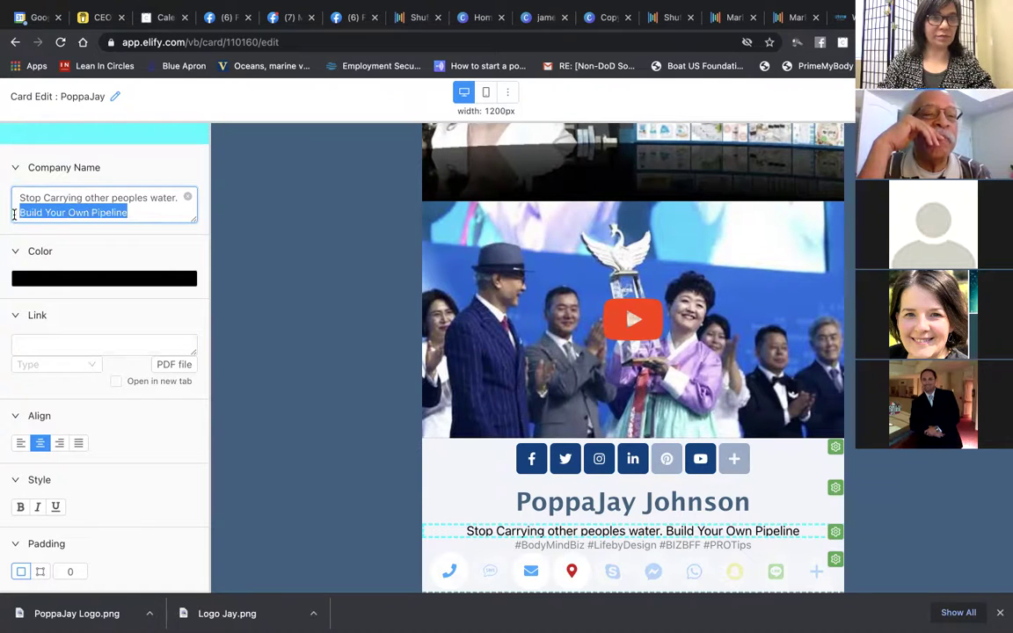
key("BackSpace")
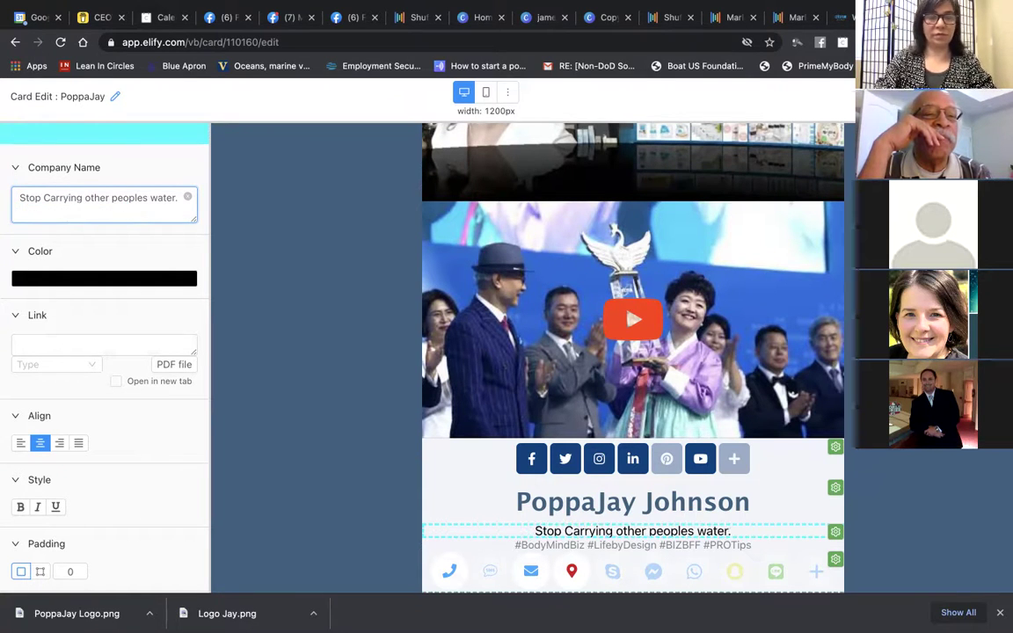
left_click(596, 545)
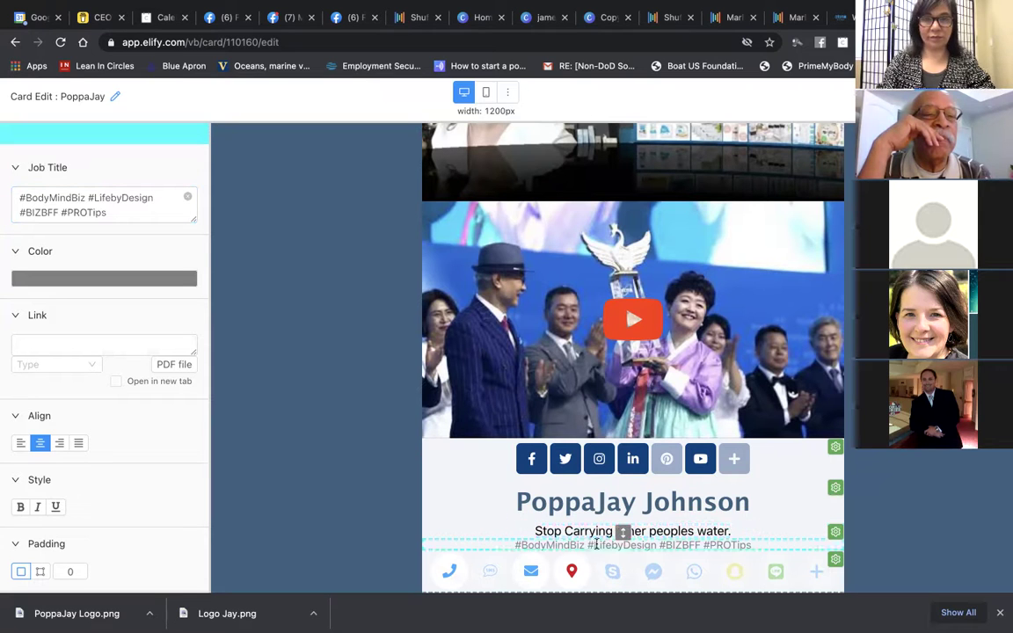
Step: Replace the hashtag job title with pasted 'Build Your Own Pipeline' text coloured black
left_click(187, 196)
key("ctrl+v")
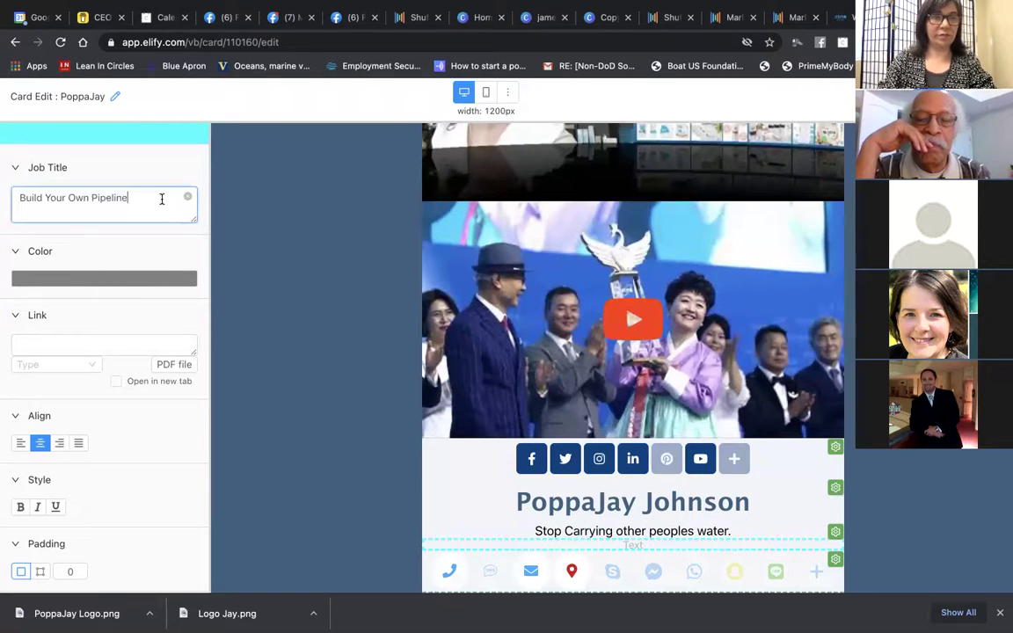
left_click(140, 280)
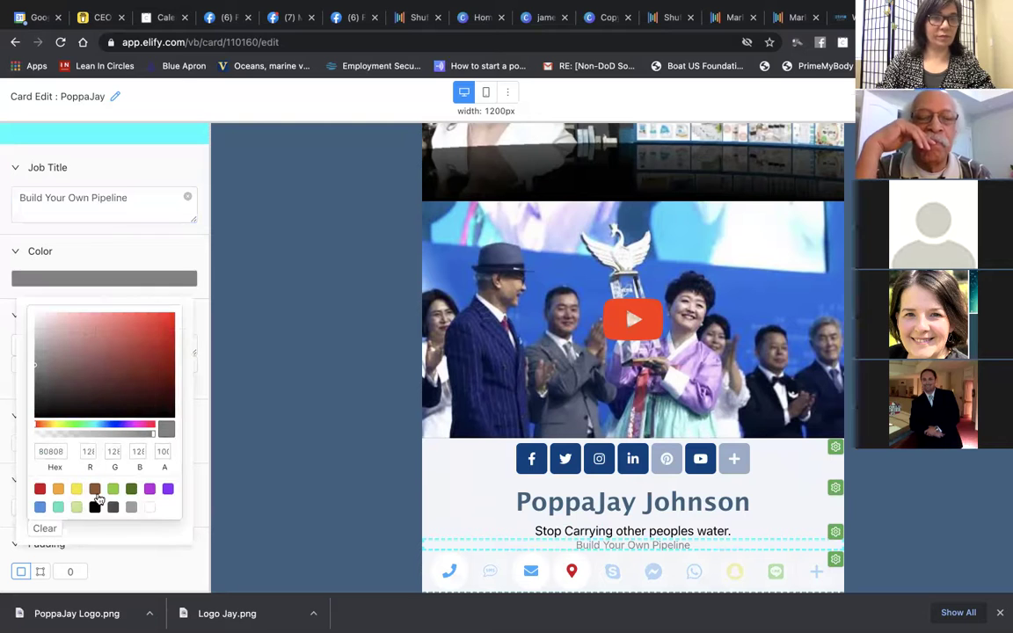
left_click(94, 508)
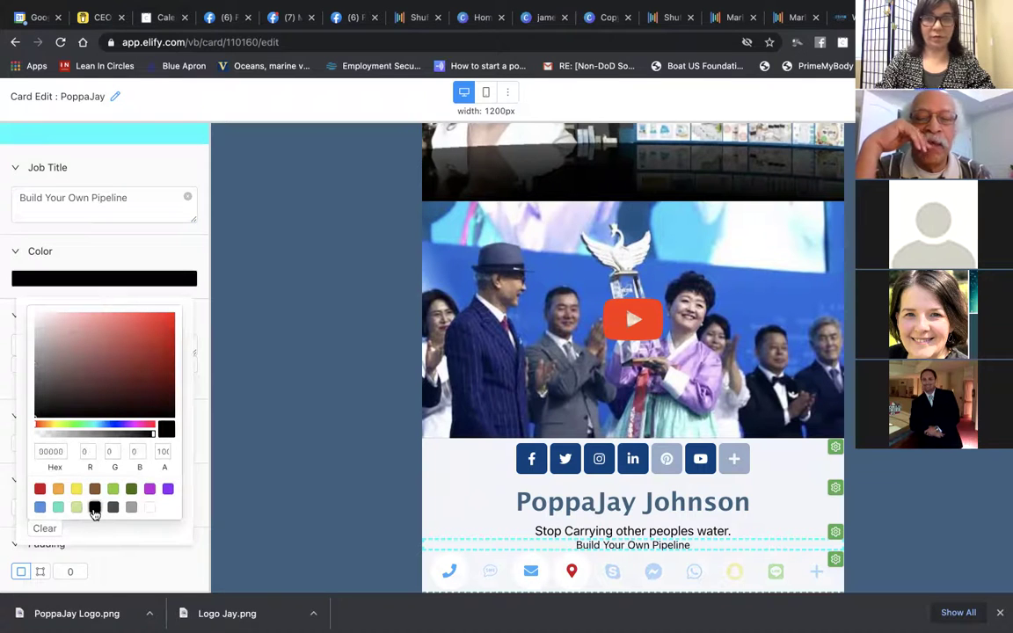
left_click(265, 306)
scroll(117, 387, "down", 3)
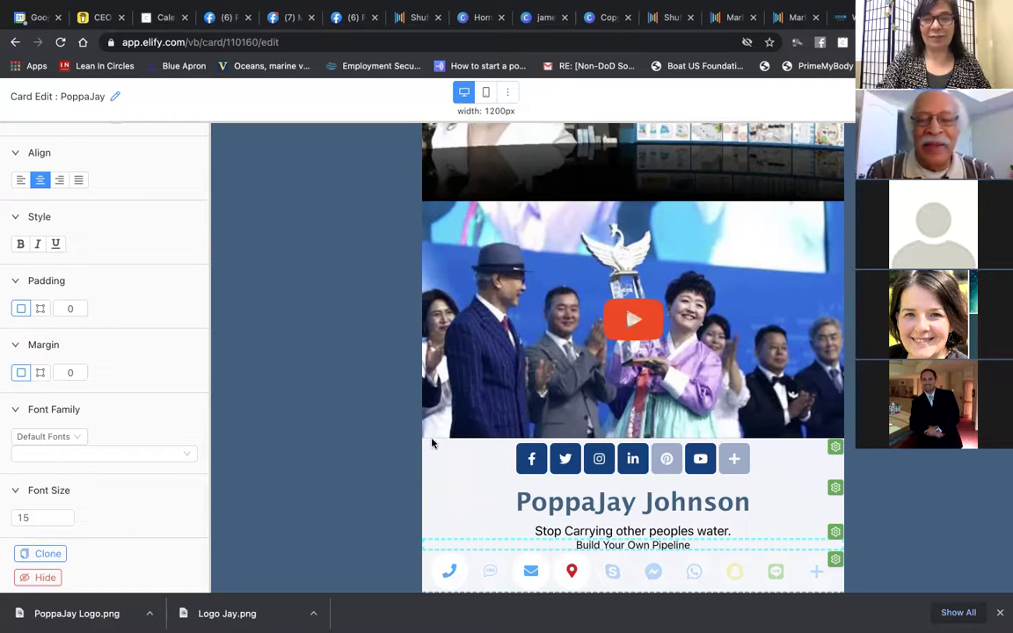
scroll(432, 443, "down", 4)
scroll(445, 434, "up", 1)
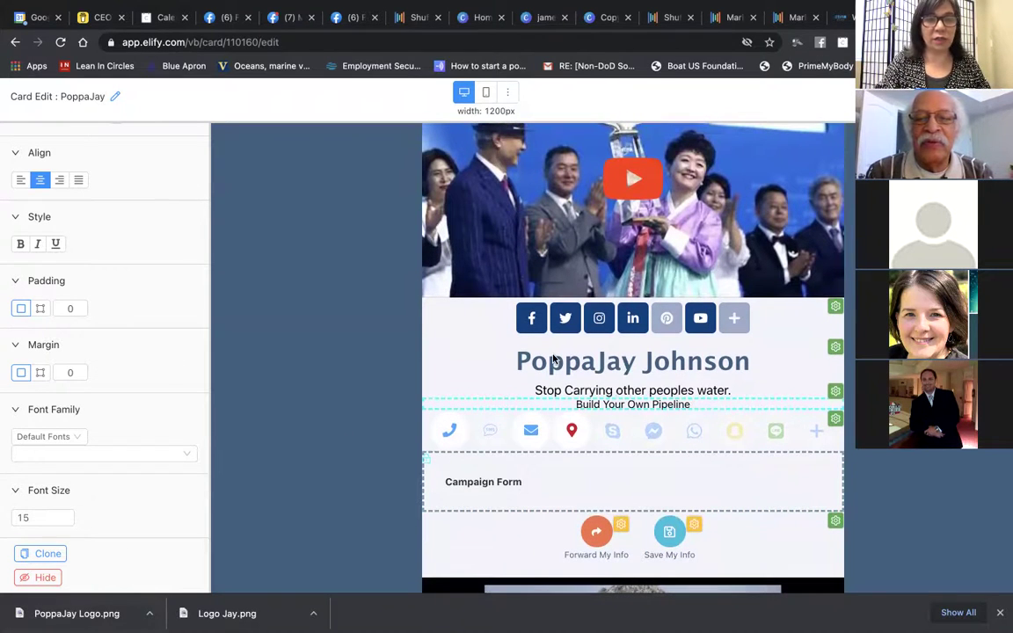
Step: Clone the 'Build Your Own Pipeline' line and drag the copy above the company line
left_click(49, 554)
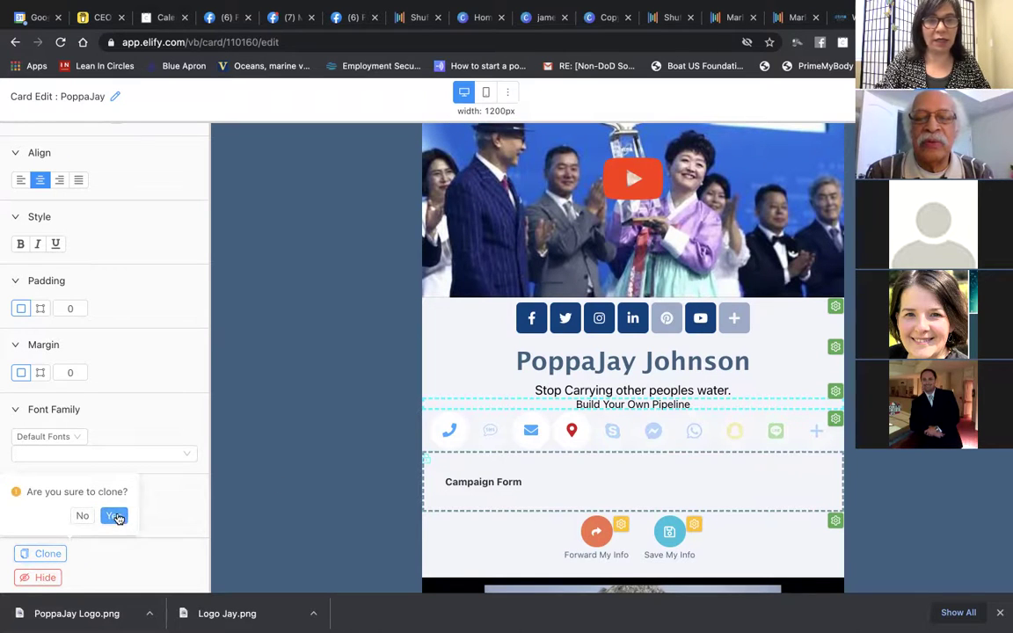
left_click(115, 517)
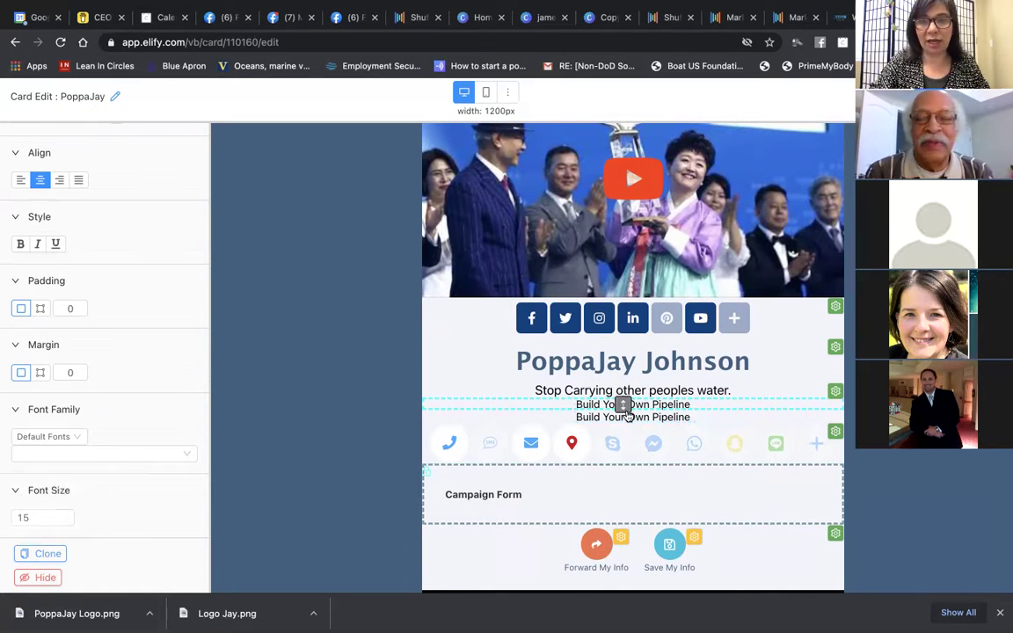
left_click_drag(622, 405, 576, 508)
scroll(576, 509, "down", 2)
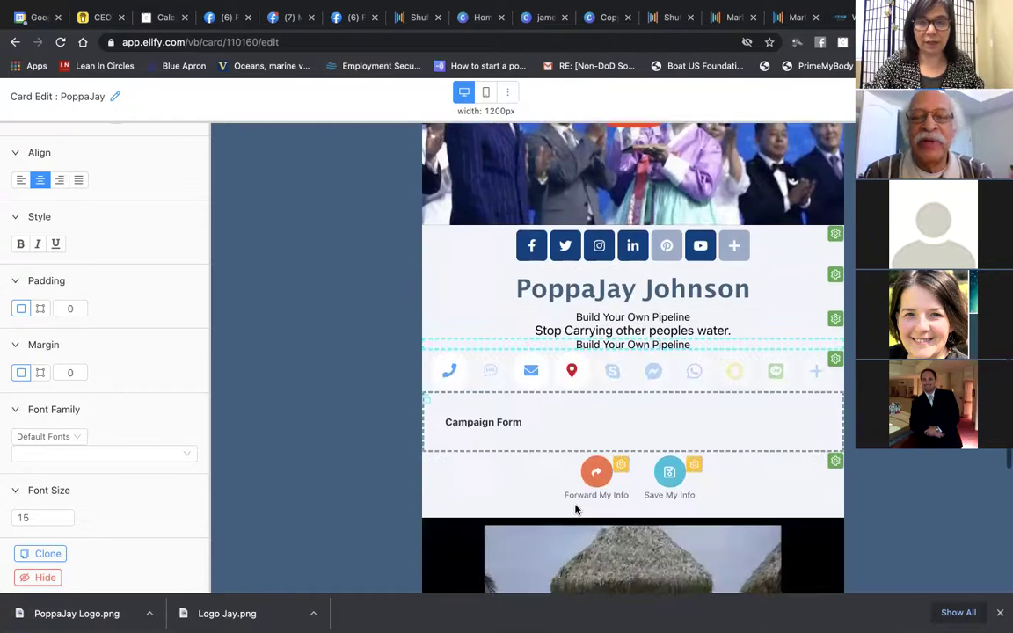
scroll(642, 377, "up", 1)
Step: Move the upper 'Build Your Own Pipeline' line further up the card
scroll(642, 387, "down", 6)
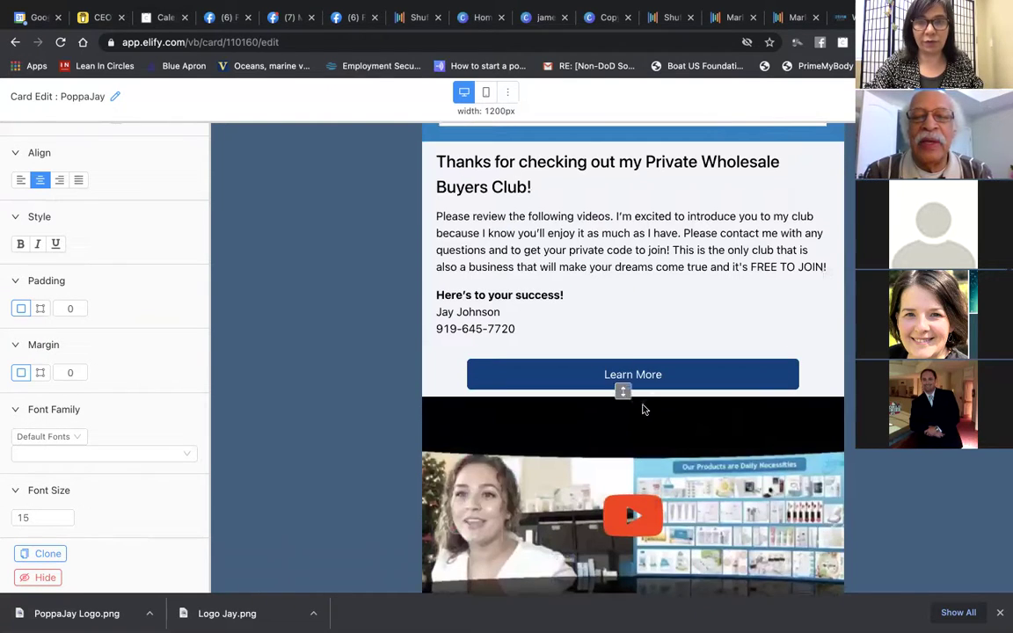
scroll(642, 409, "up", 2)
scroll(642, 409, "down", 6)
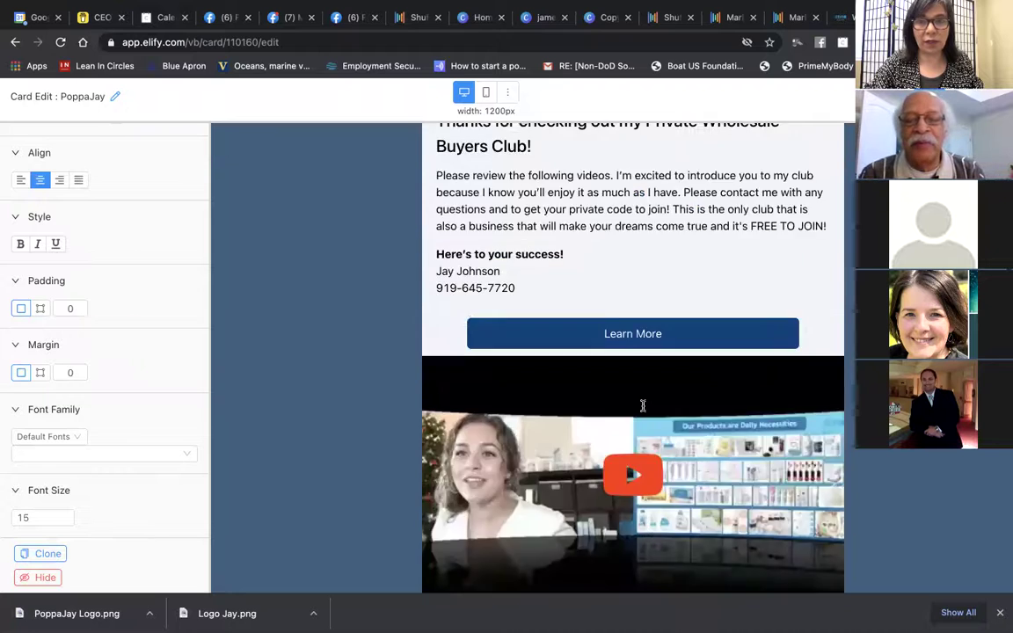
scroll(643, 409, "down", 5)
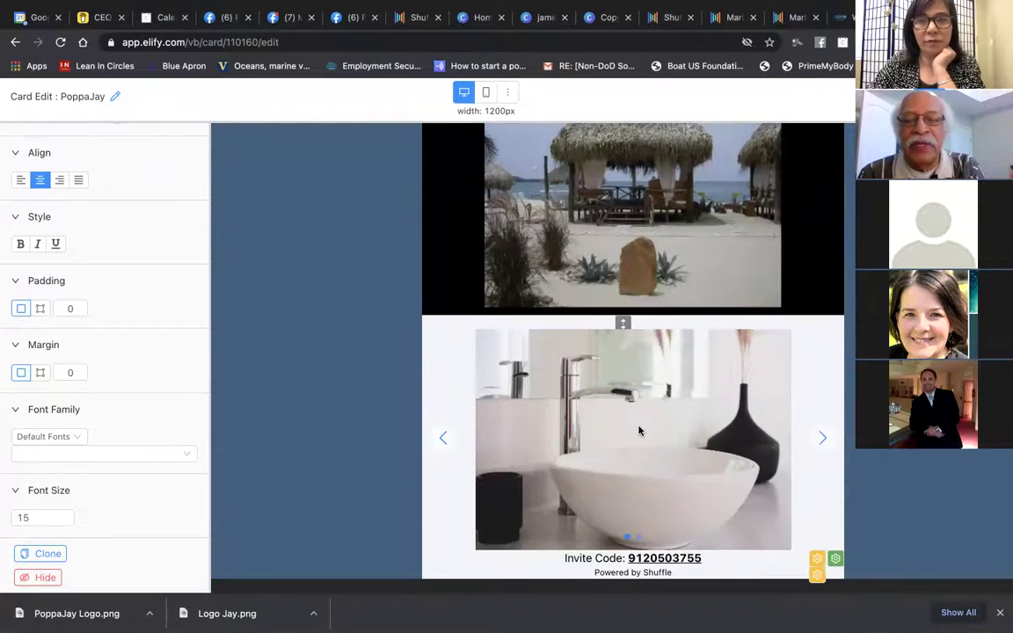
scroll(640, 430, "up", 1)
scroll(639, 430, "up", 4)
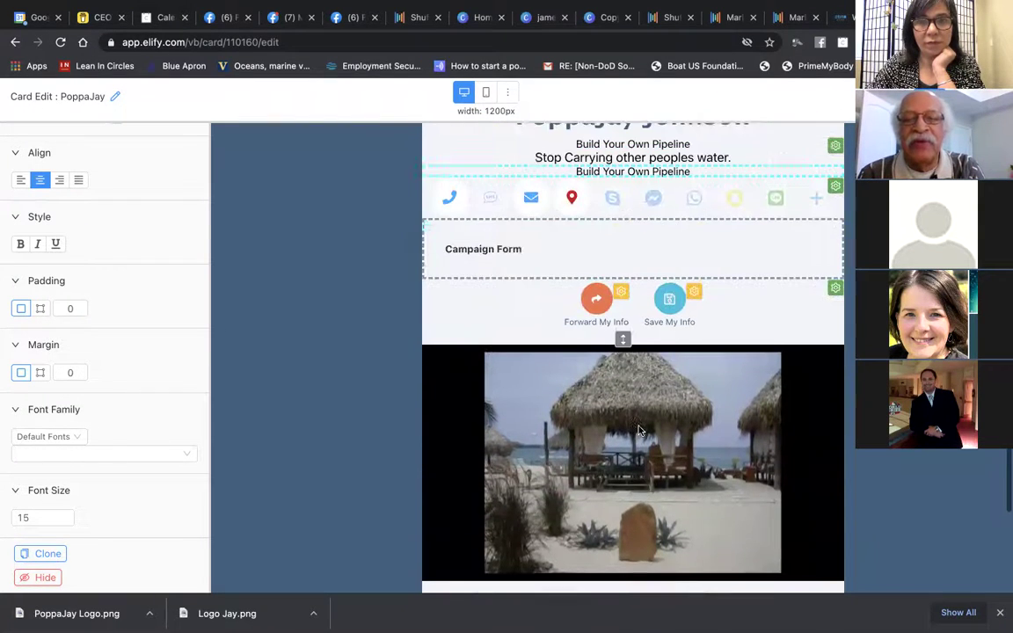
scroll(639, 430, "up", 1)
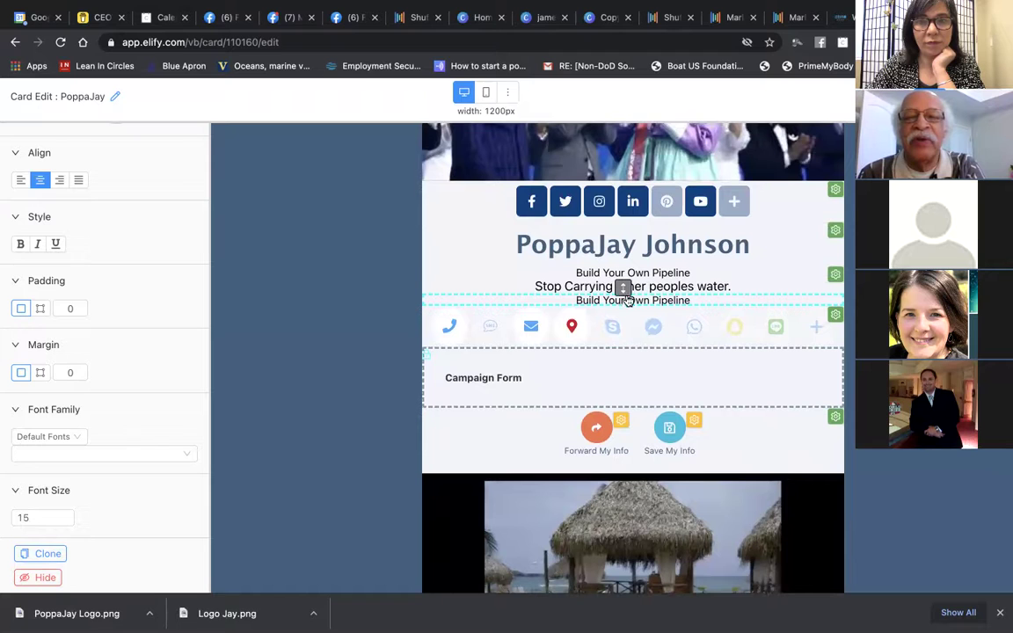
left_click(661, 271)
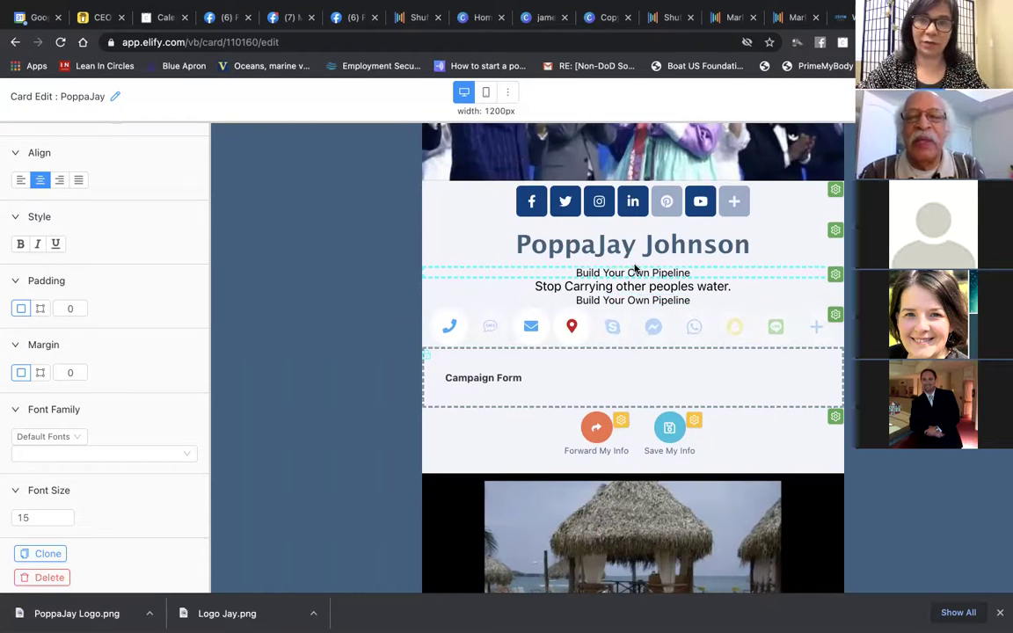
left_click_drag(621, 263, 624, 554)
scroll(624, 554, "down", 5)
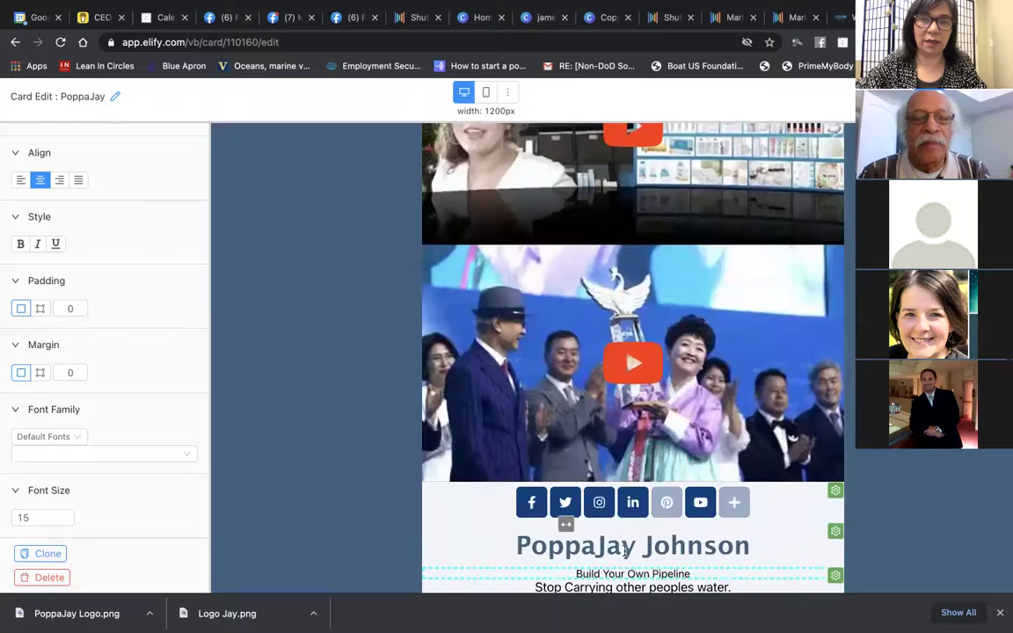
left_click_drag(622, 456, 621, 219)
Step: Place the beach video after the trophy video and the bathroom slideshow under the welcome message
scroll(622, 264, "down", 5)
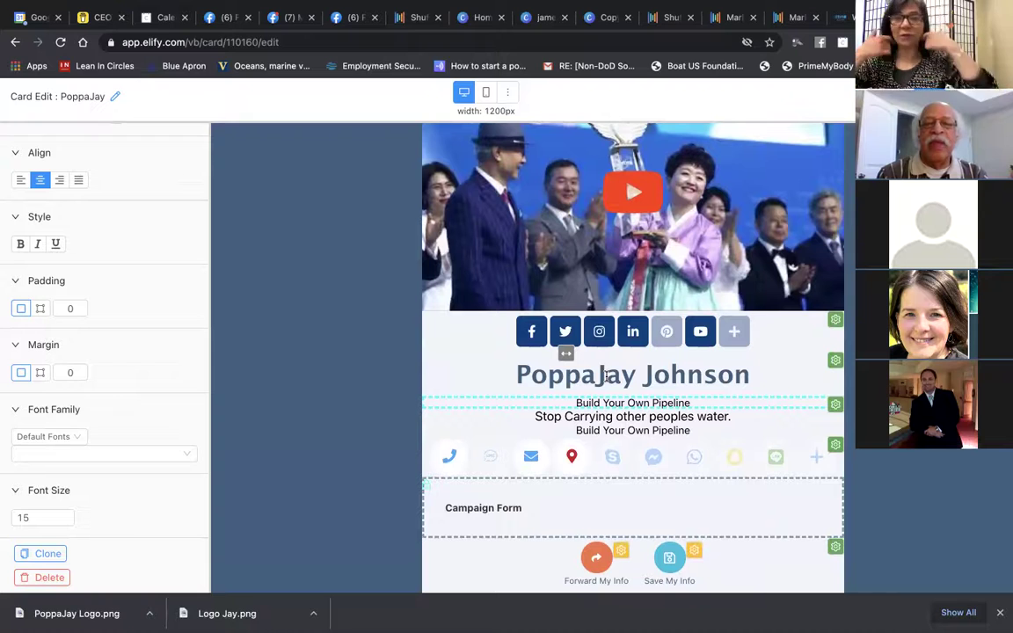
scroll(607, 378, "up", 2)
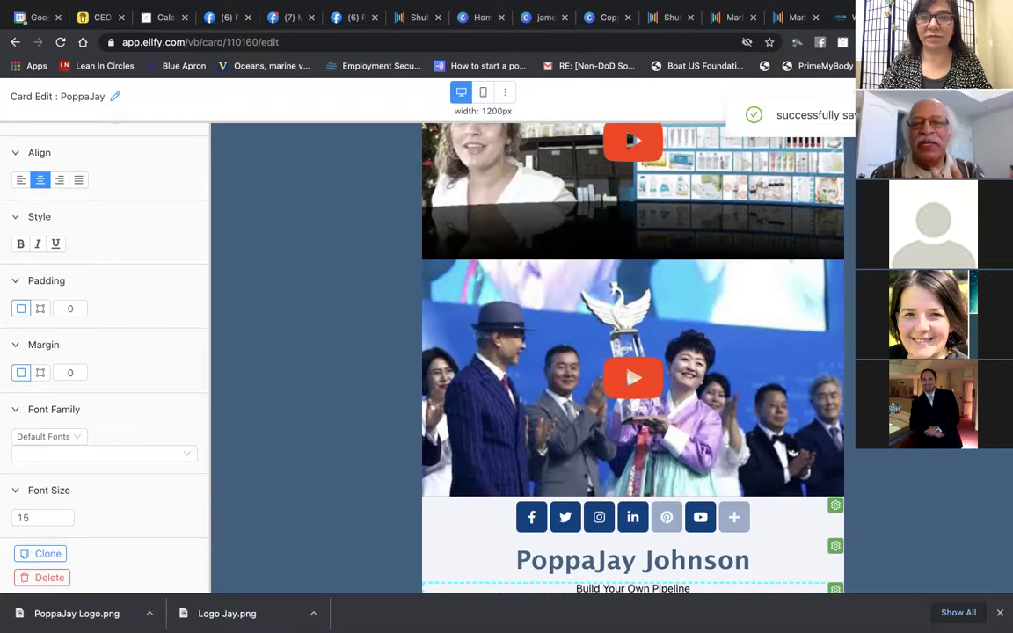
mouse_move(621, 332)
left_mouse_down()
mouse_move(621, 427)
mouse_move(619, 326)
left_mouse_up()
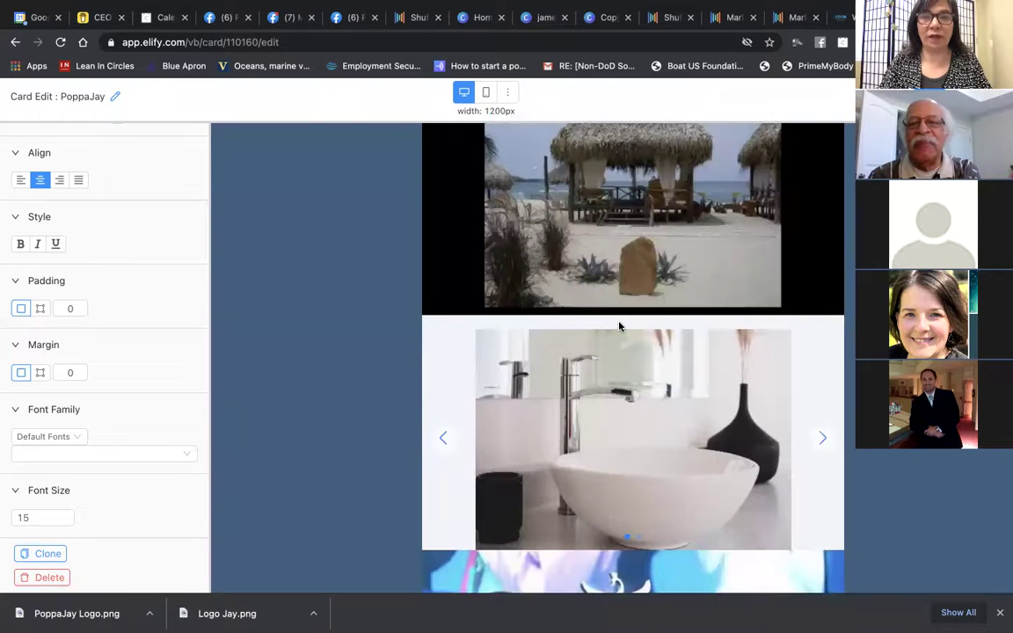
scroll(619, 326, "up", 3)
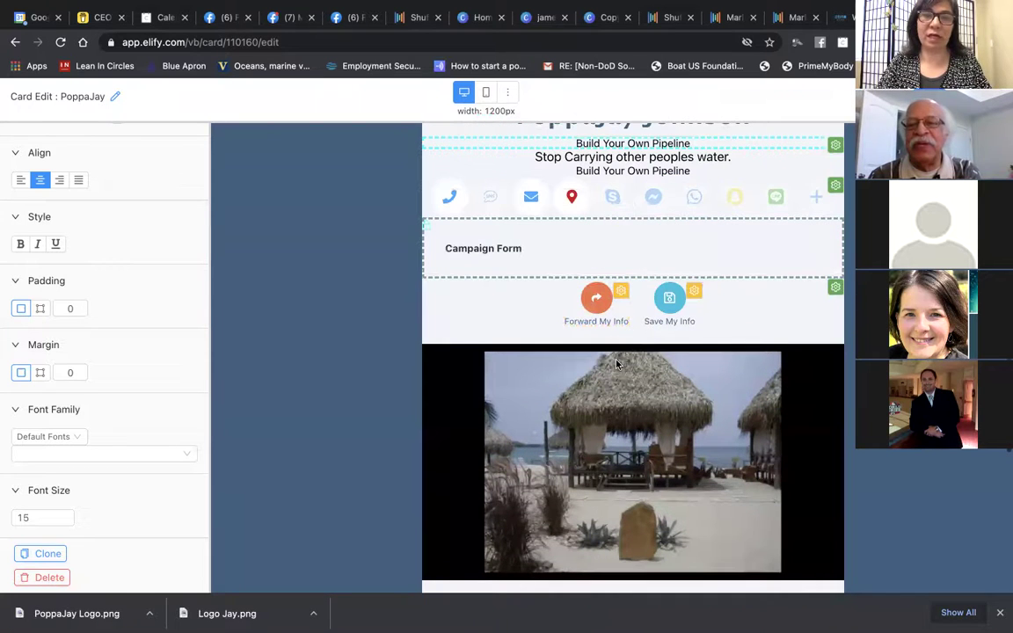
left_click_drag(623, 340, 615, 522)
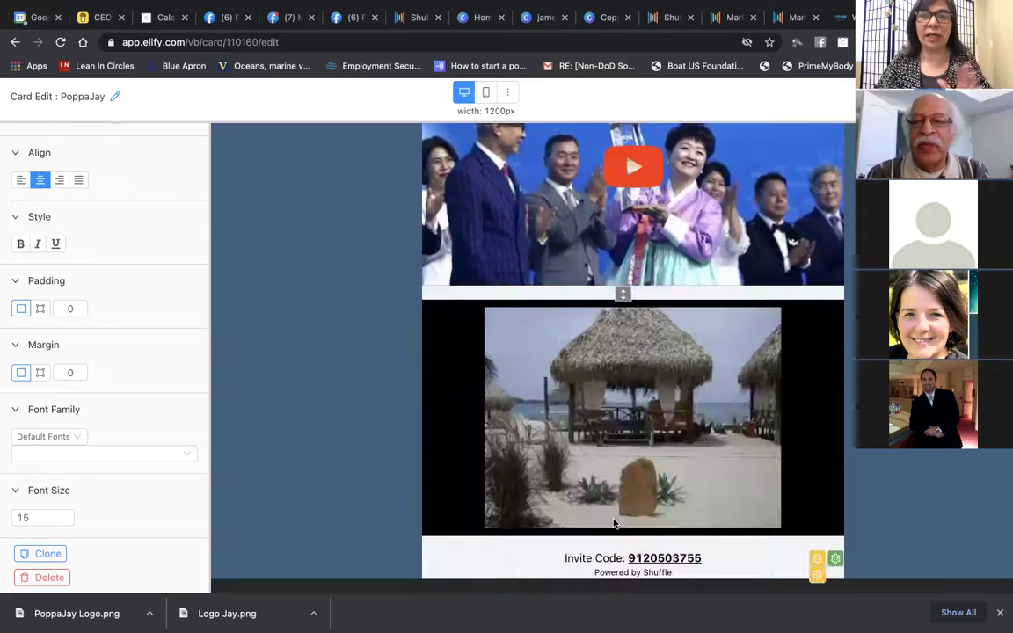
scroll(649, 381, "up", 5)
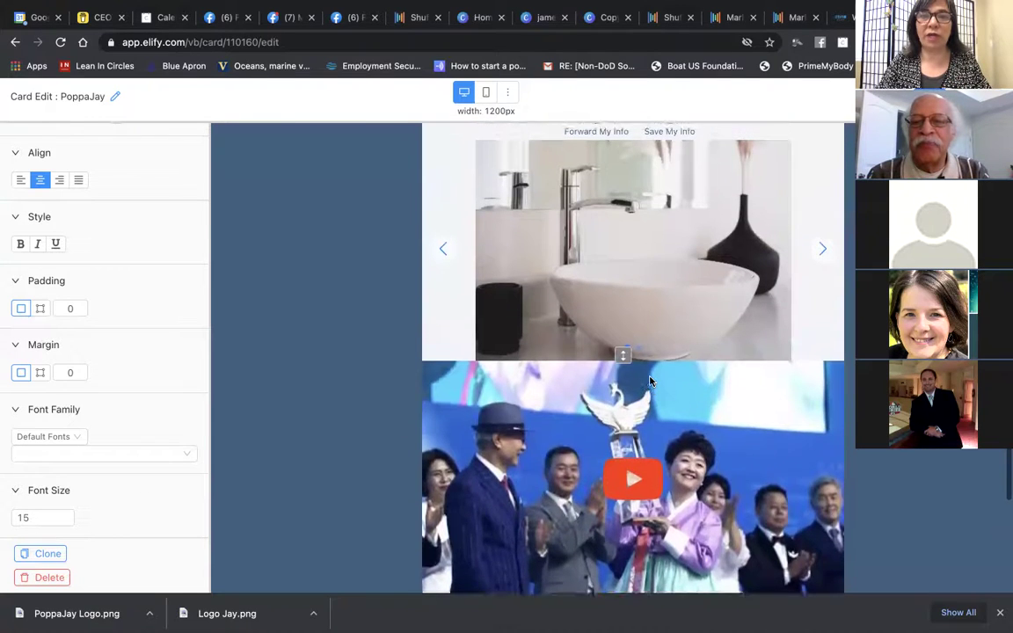
left_click_drag(623, 288, 622, 377)
scroll(621, 378, "down", 1)
scroll(622, 378, "down", 1)
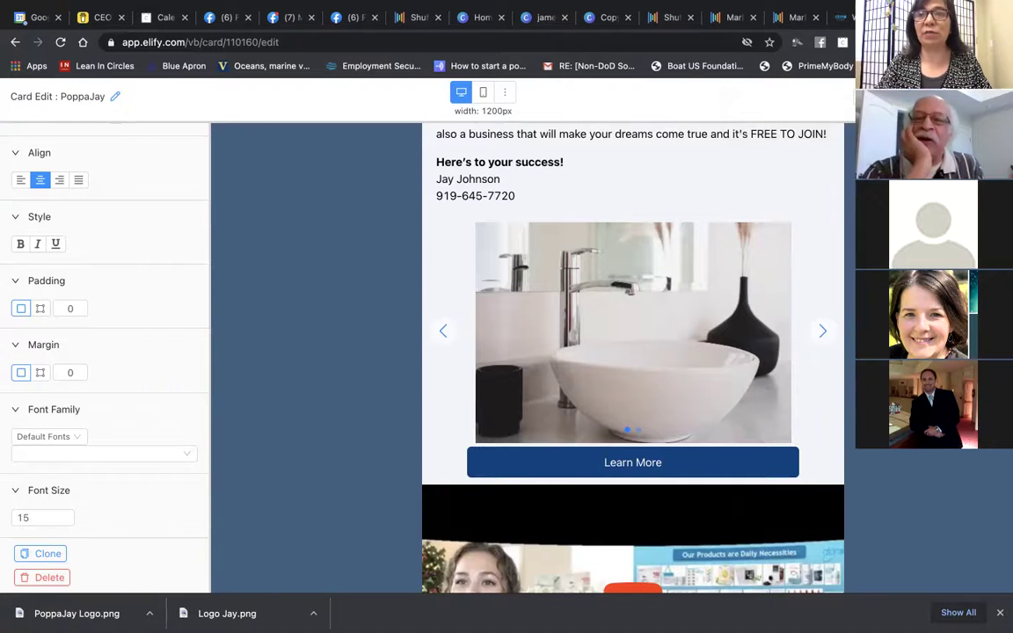
Step: Close the block settings and scroll through the card at mobile width
left_click(783, 145)
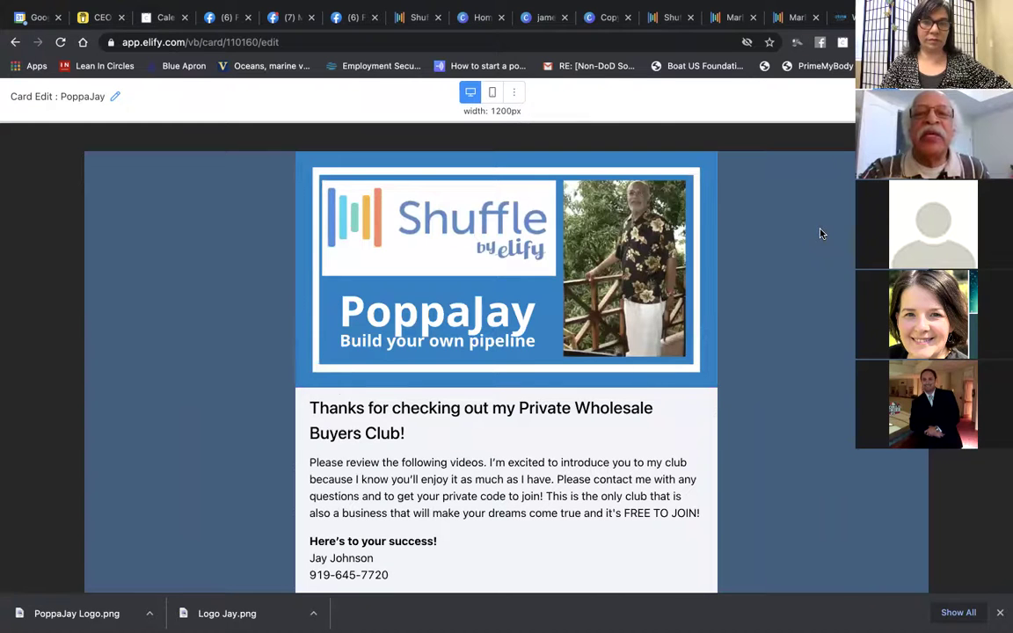
scroll(821, 233, "down", 2)
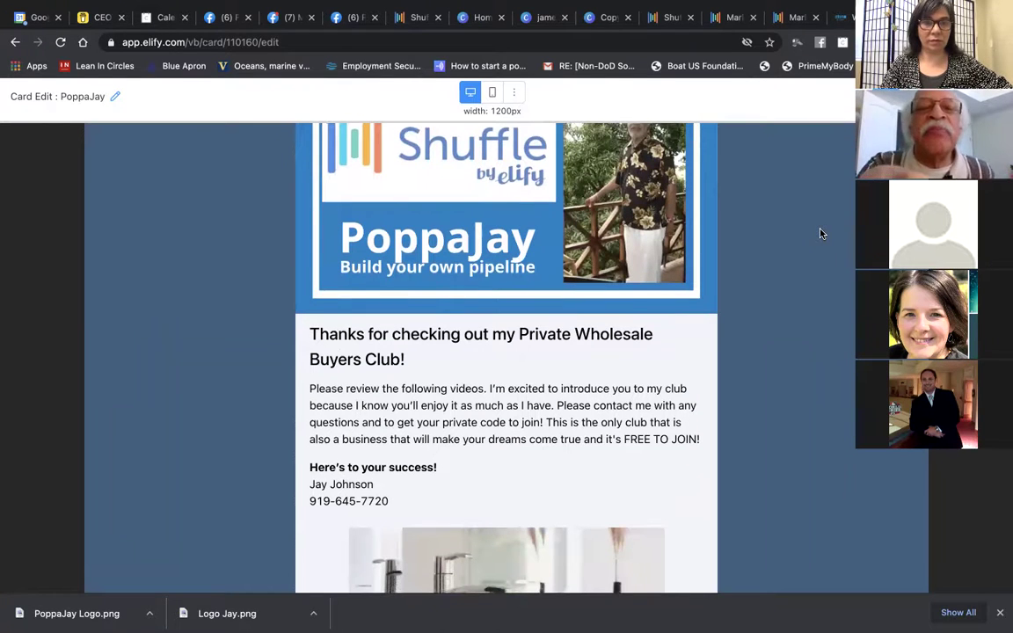
scroll(820, 233, "down", 2)
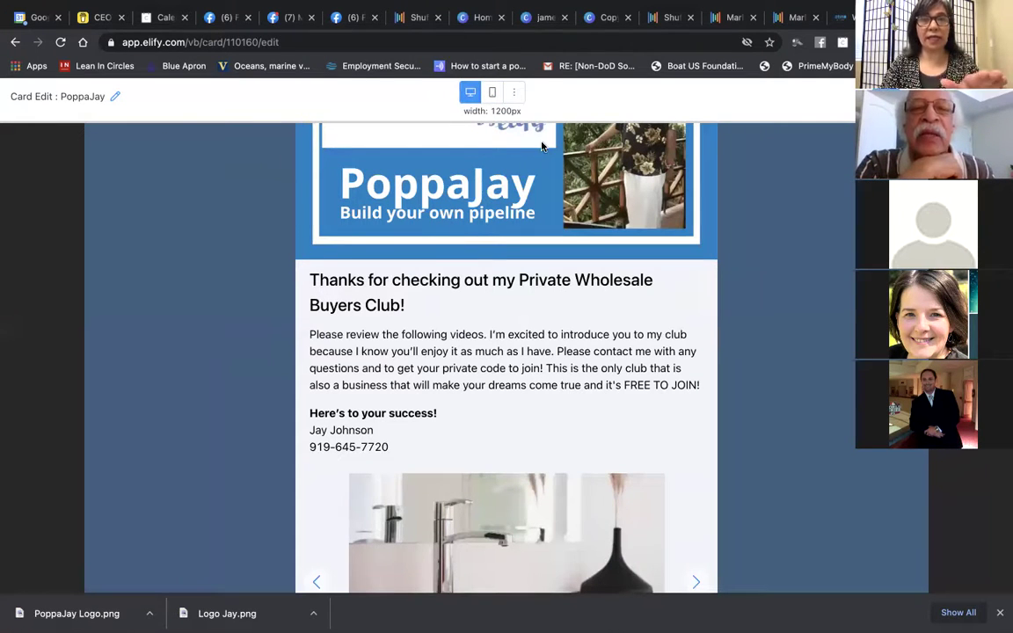
scroll(519, 305, "up", 3)
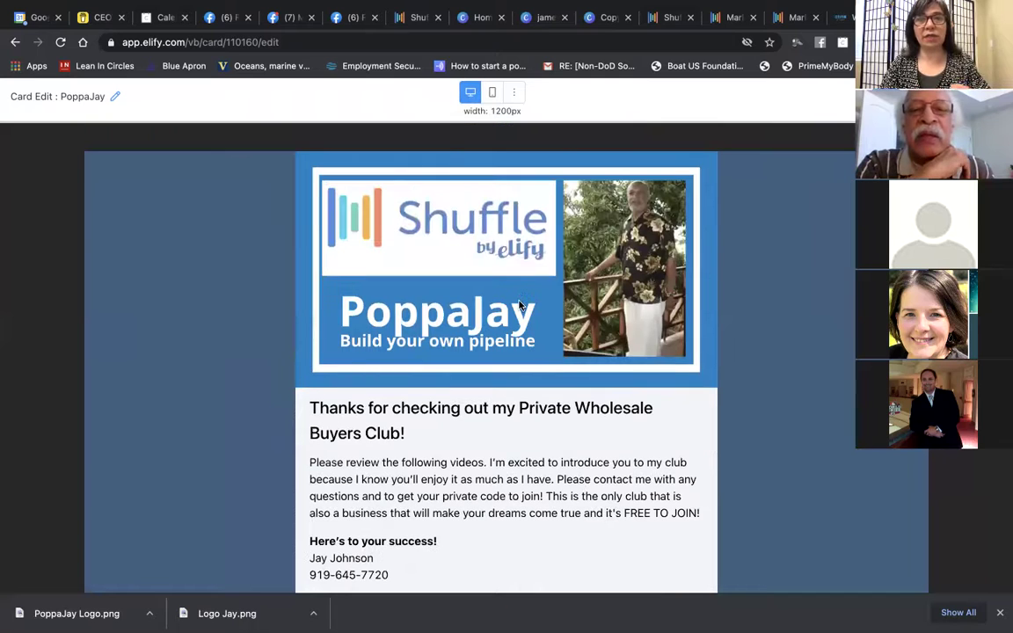
left_click(493, 92)
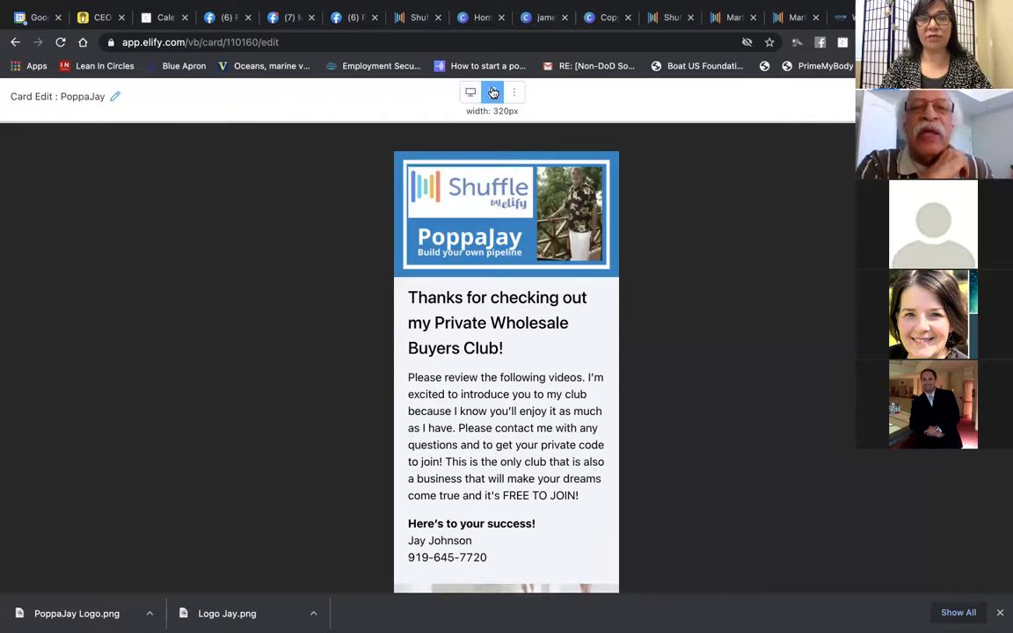
scroll(520, 372, "down", 5)
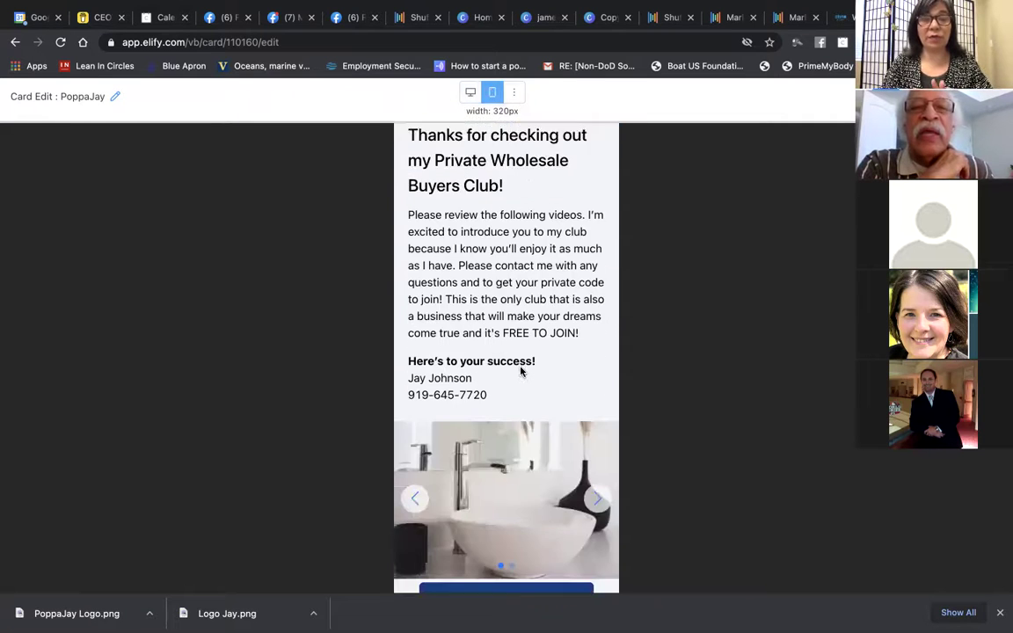
scroll(521, 372, "up", 10)
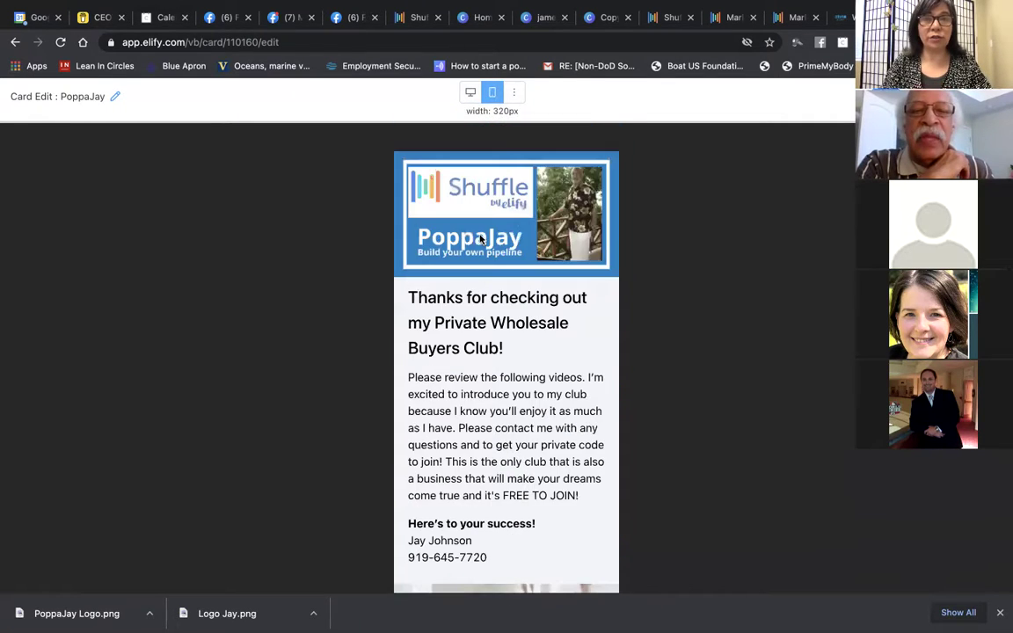
Step: Check the card at 1200px desktop width, then return to the 320px mobile preview
left_click(470, 93)
scroll(522, 450, "down", 5)
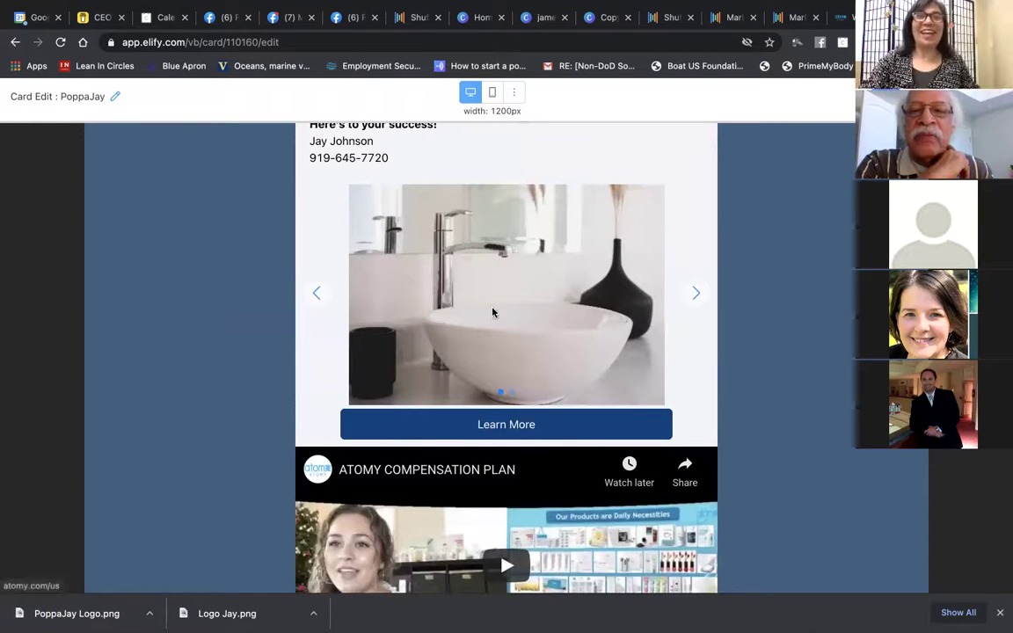
left_click(493, 93)
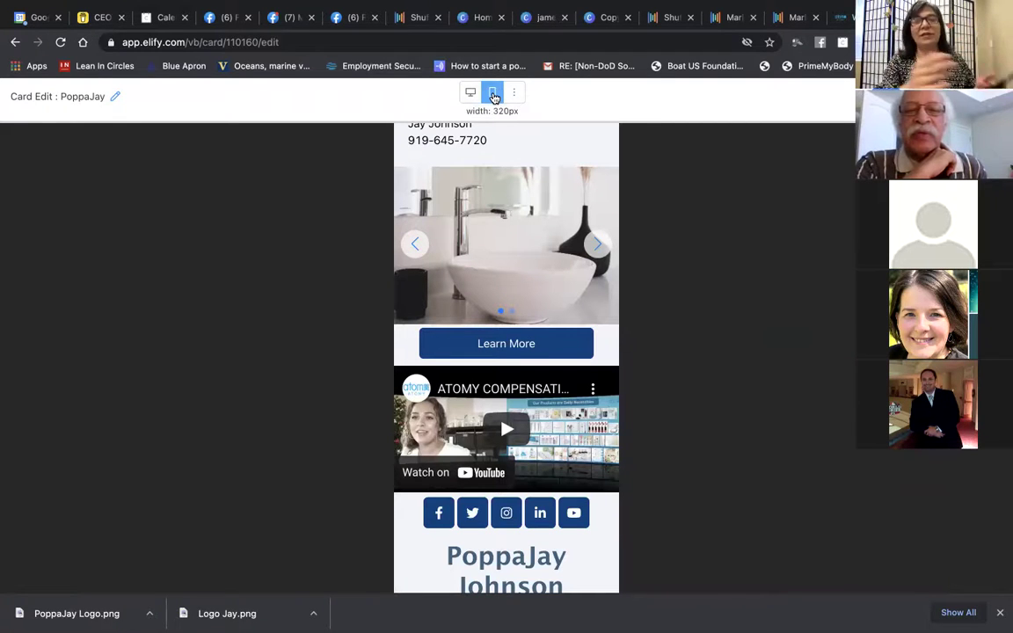
scroll(553, 264, "up", 4)
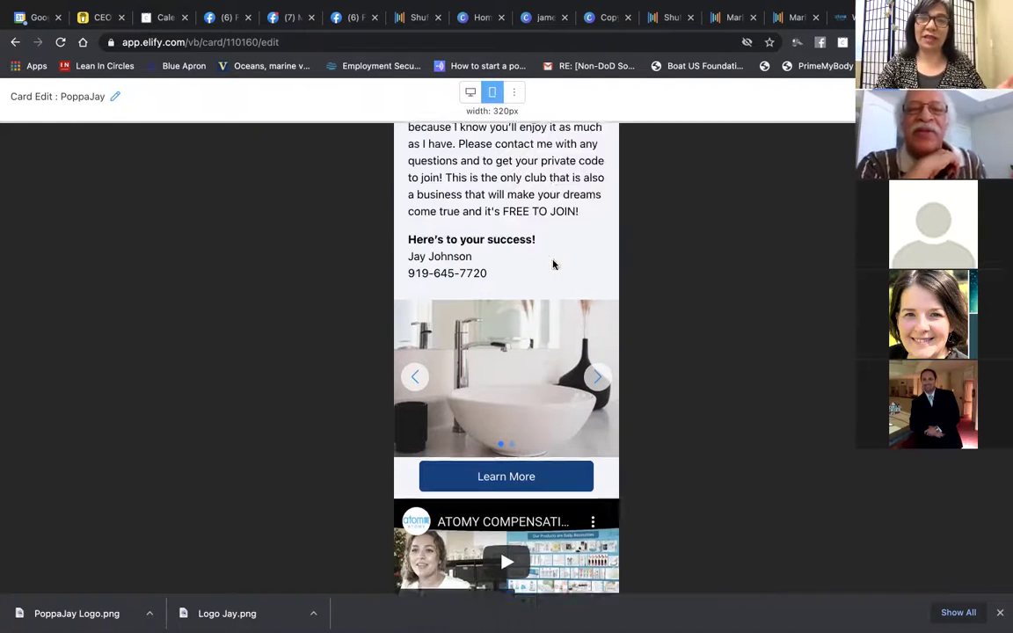
scroll(553, 264, "up", 1)
scroll(553, 261, "up", 1)
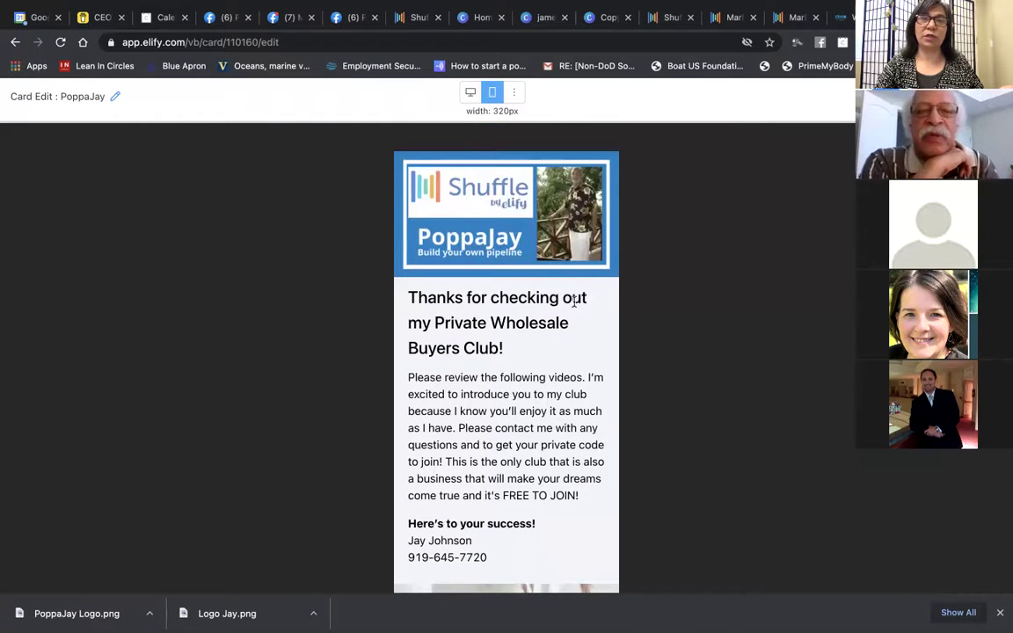
scroll(574, 301, "down", 6)
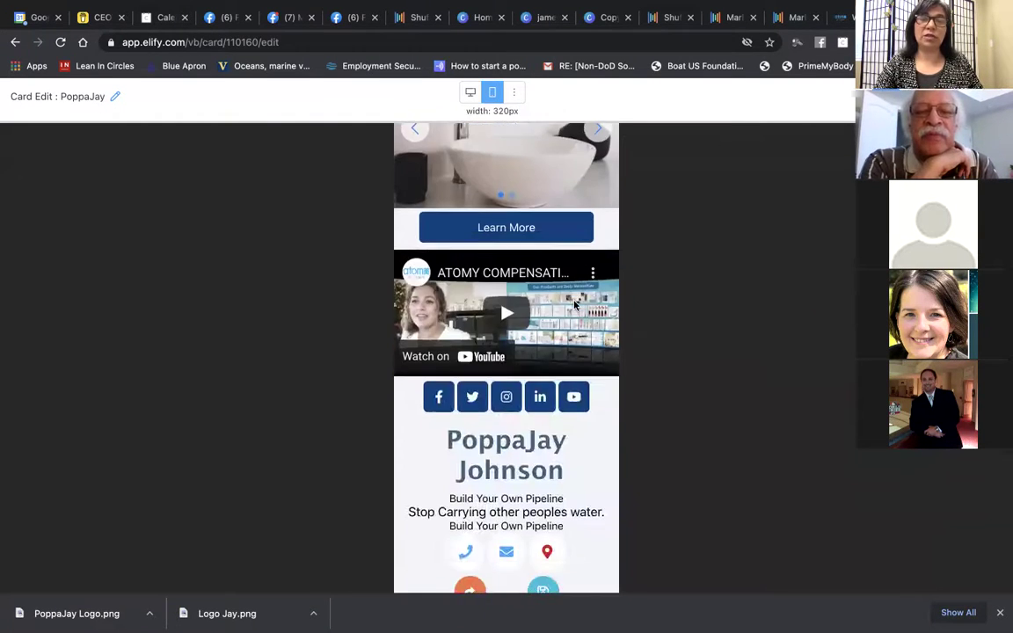
scroll(574, 301, "up", 6)
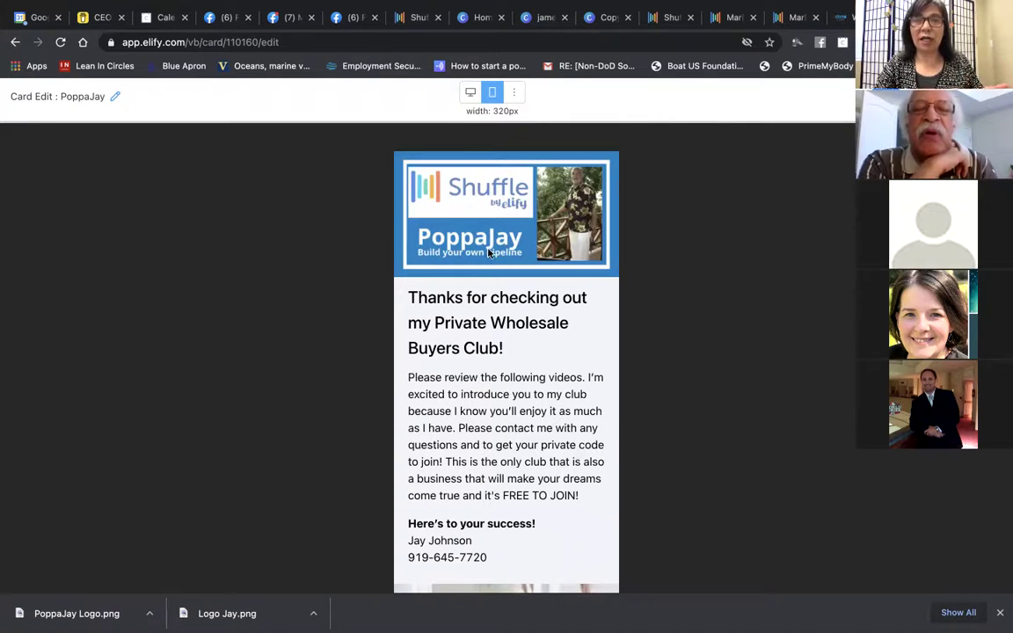
scroll(493, 454, "down", 4)
Step: Scroll the mobile preview to review the sink slideshow, videos, contact section and beach picture order
scroll(493, 455, "up", 4)
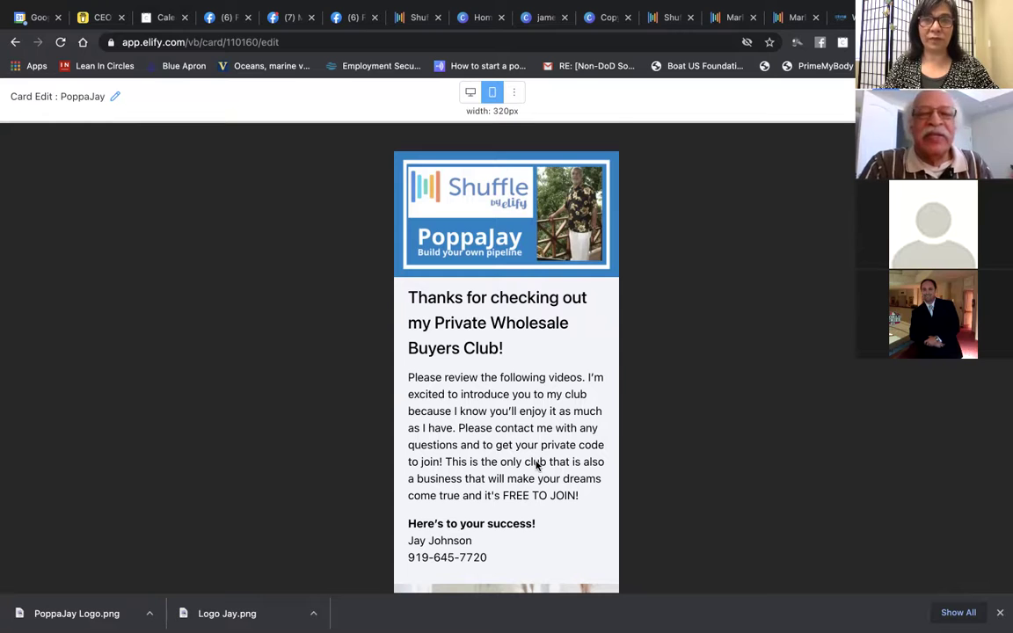
scroll(536, 463, "down", 5)
scroll(536, 465, "down", 10)
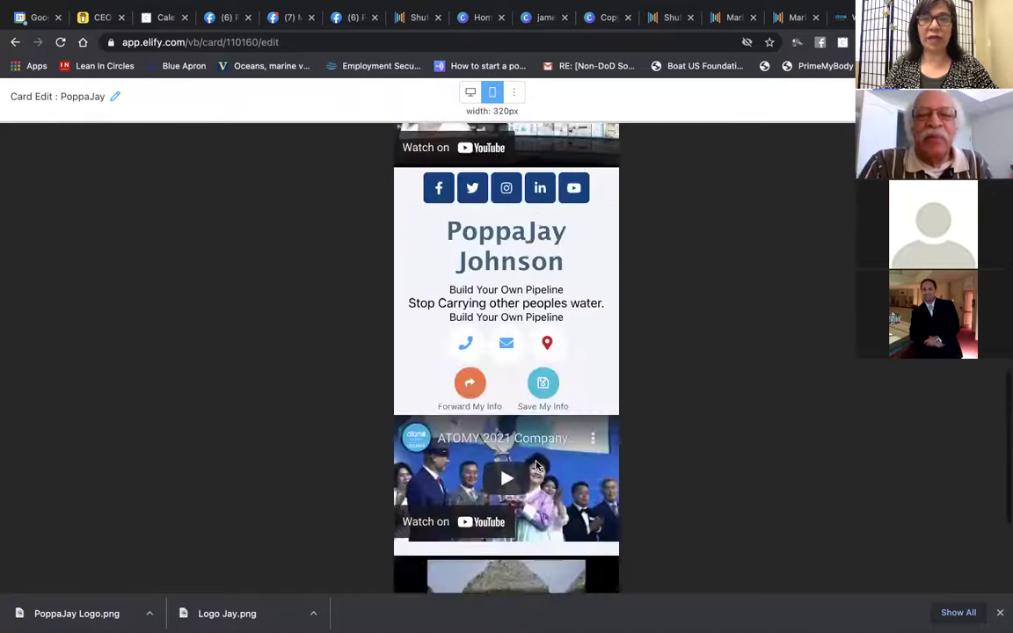
scroll(537, 465, "up", 7)
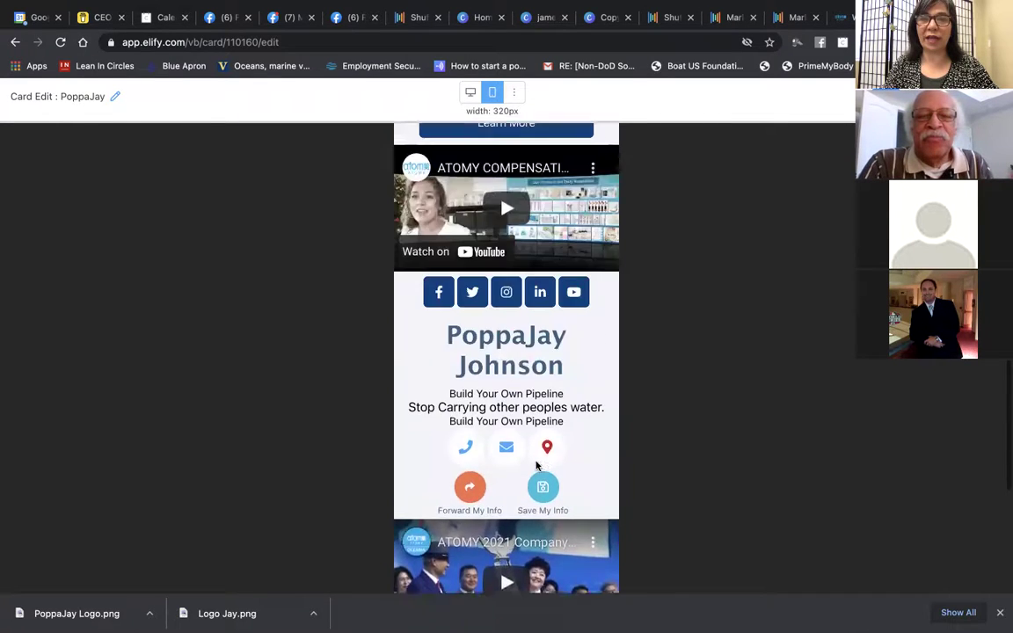
scroll(536, 465, "up", 1)
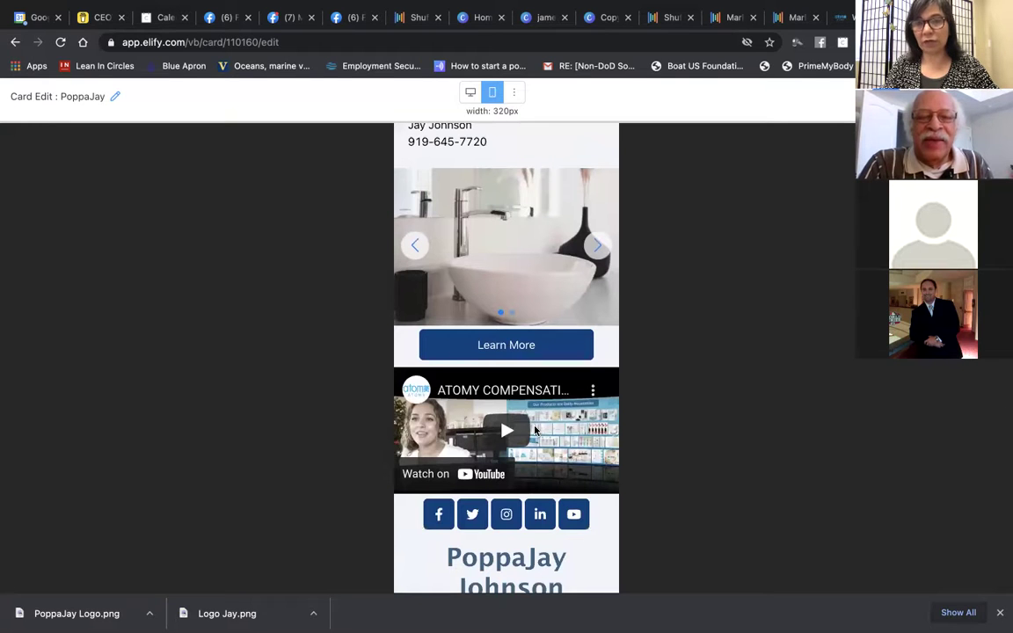
scroll(535, 430, "down", 7)
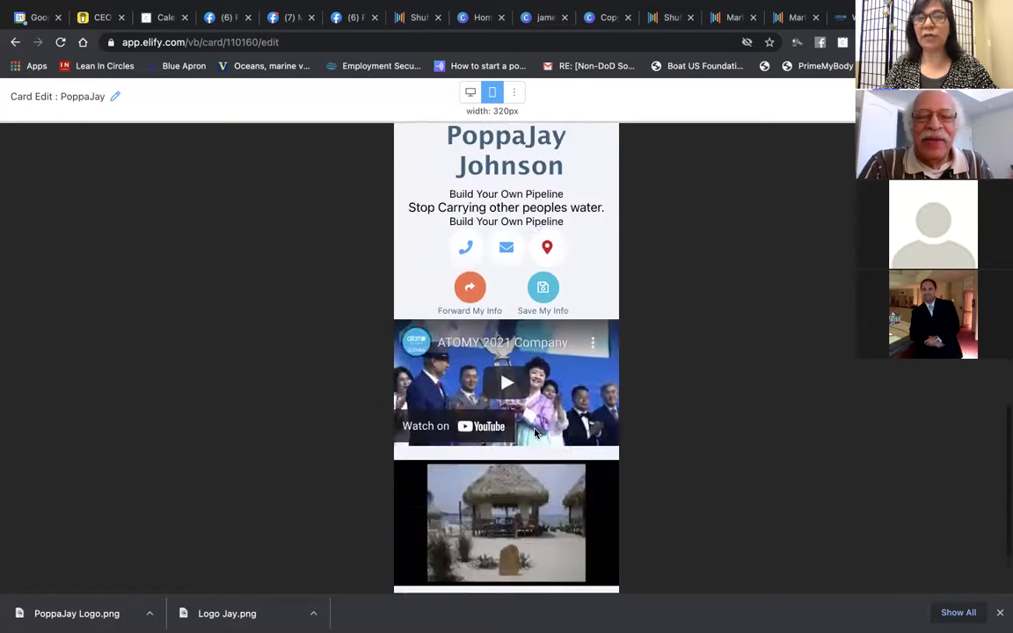
scroll(534, 430, "up", 14)
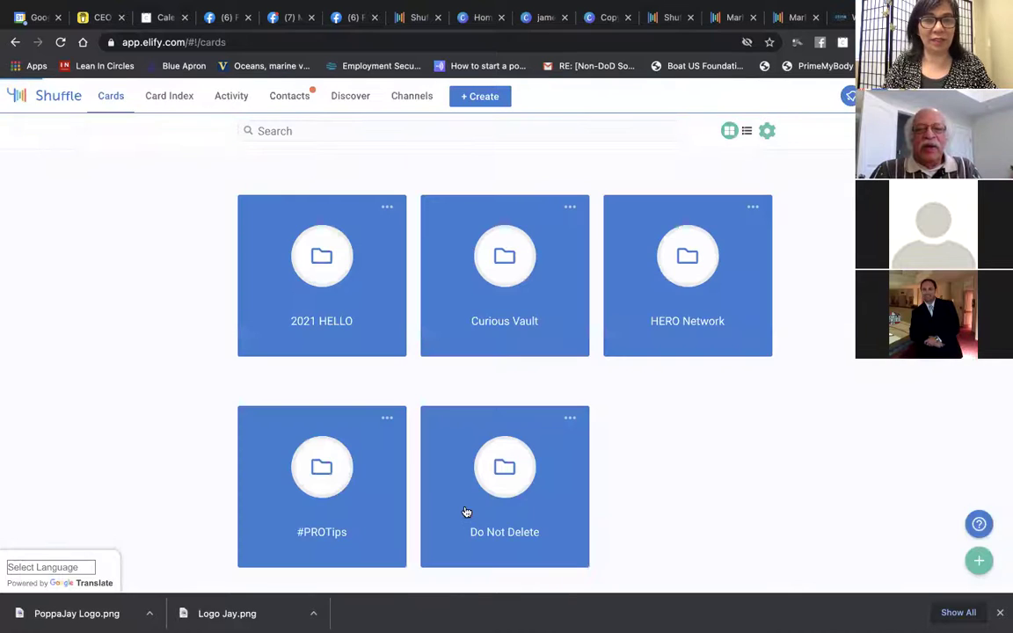
Step: Share the card with the chosen contact via Shuffle, without lead capture, and dismiss the confirmation
scroll(466, 511, "down", 10)
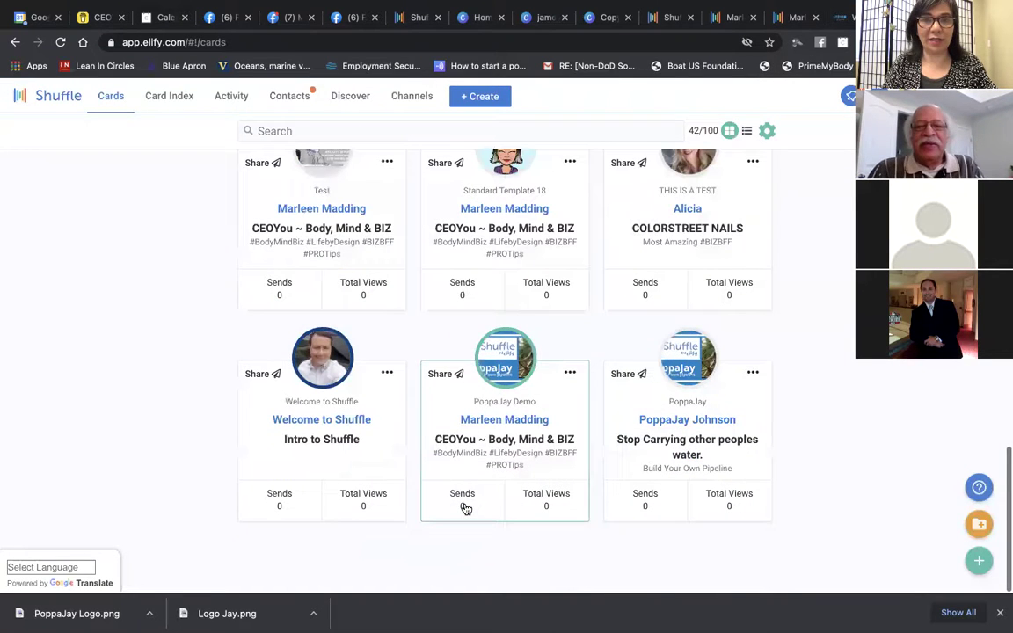
left_click(632, 374)
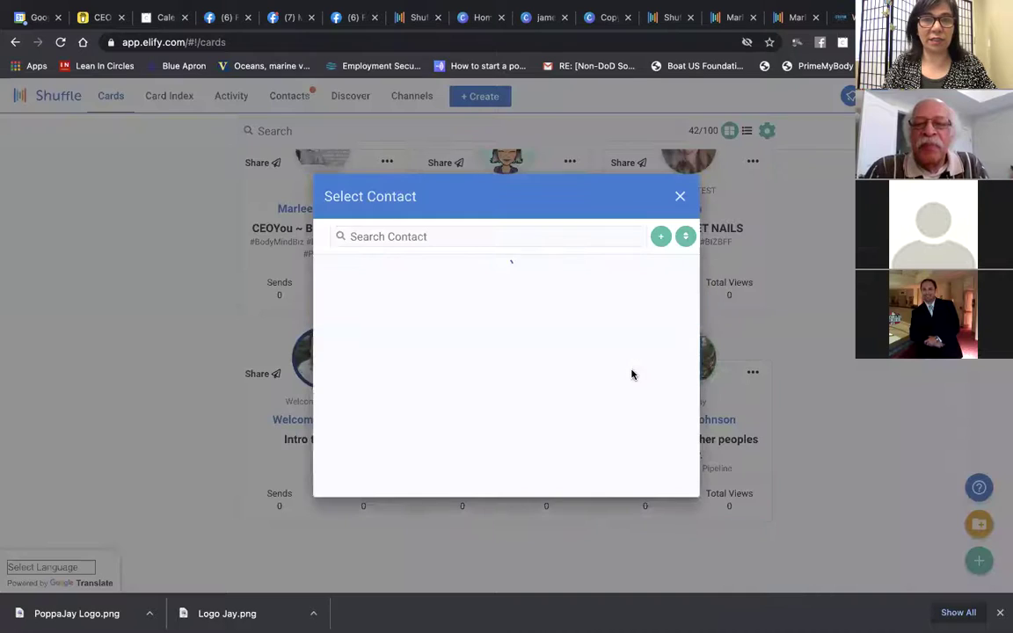
left_click(445, 281)
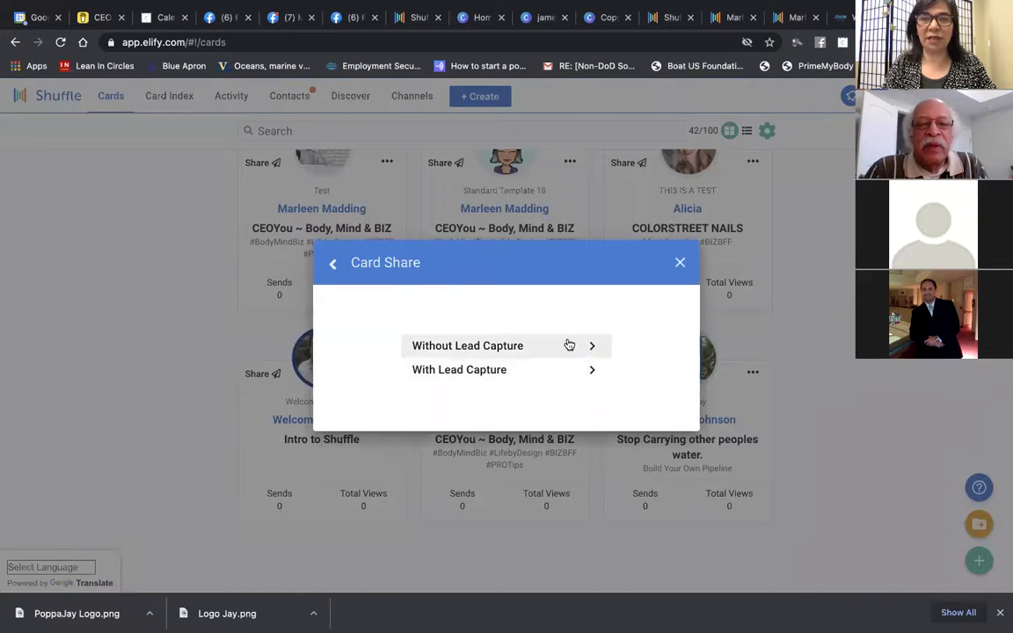
left_click(569, 344)
left_click(408, 308)
left_click(660, 416)
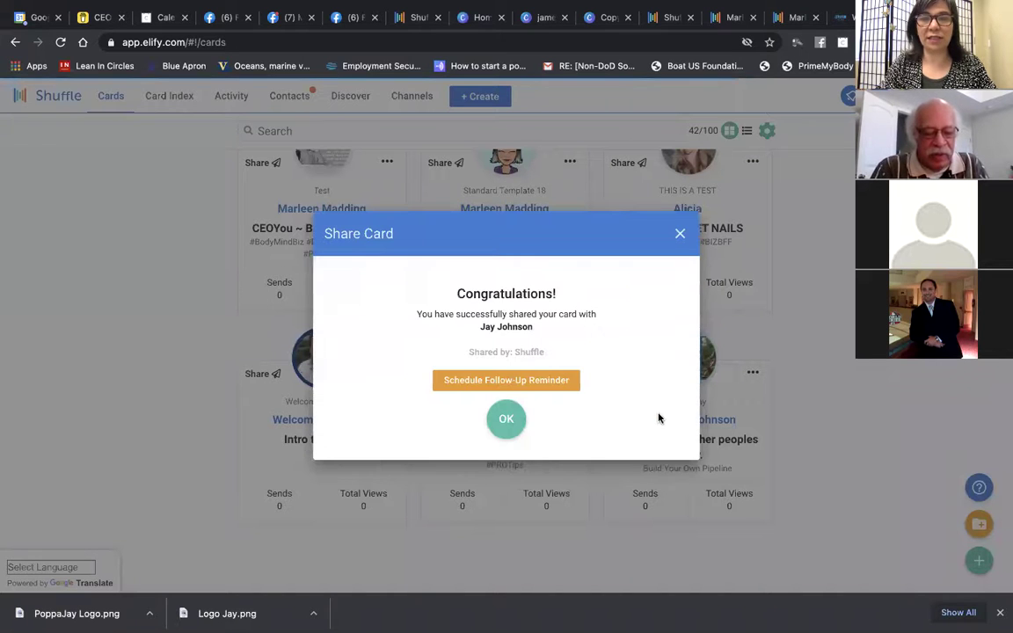
left_click(507, 419)
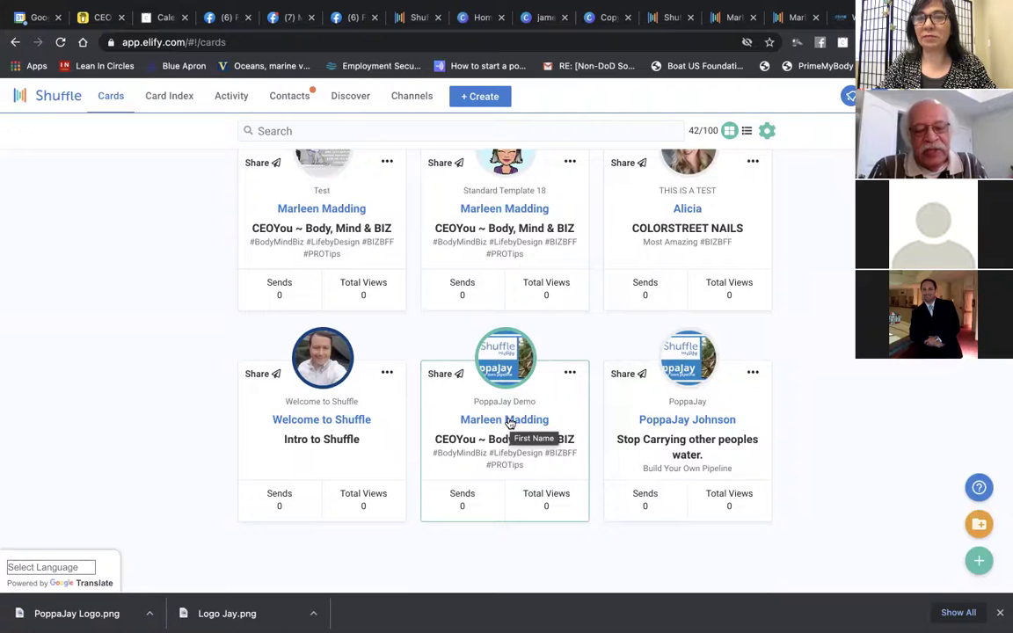
scroll(510, 424, "up", 3)
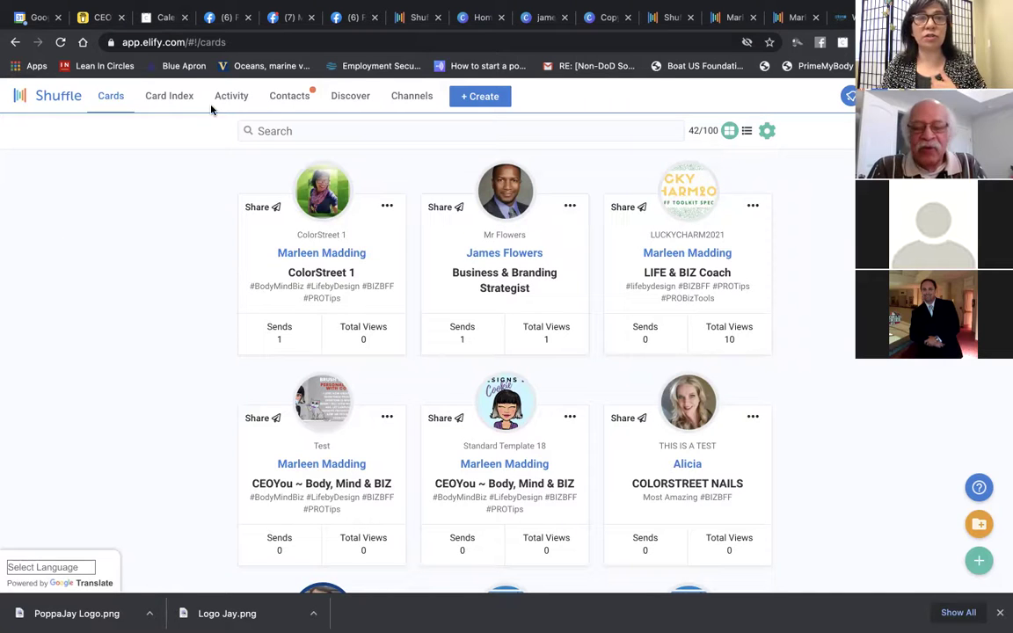
Step: In Contacts, view the Their Shared Card and My Shared Card tabs, confirming the card's 1 send
left_click(294, 95)
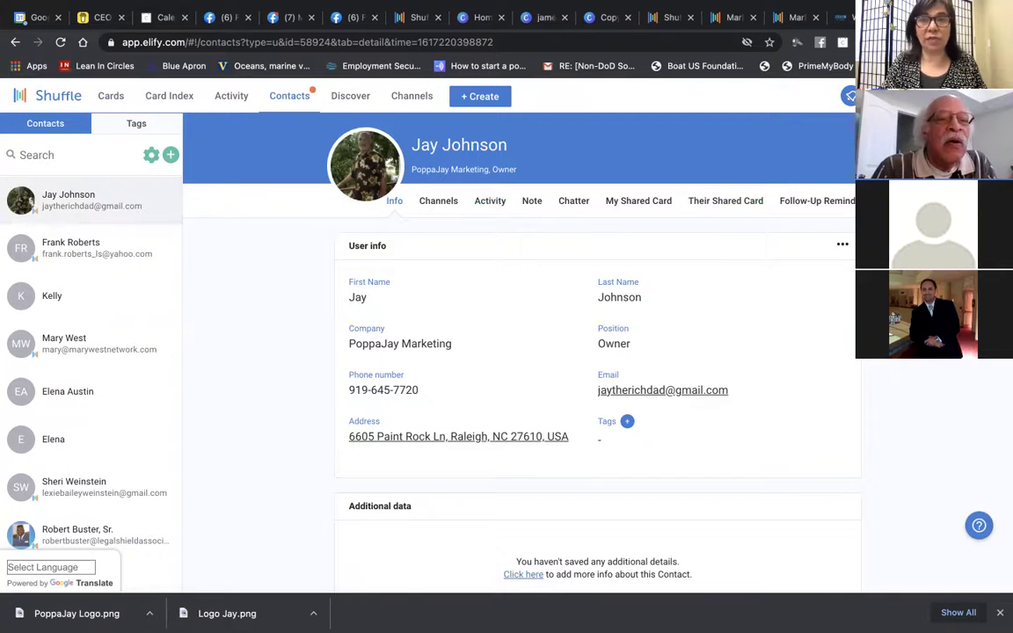
left_click(713, 201)
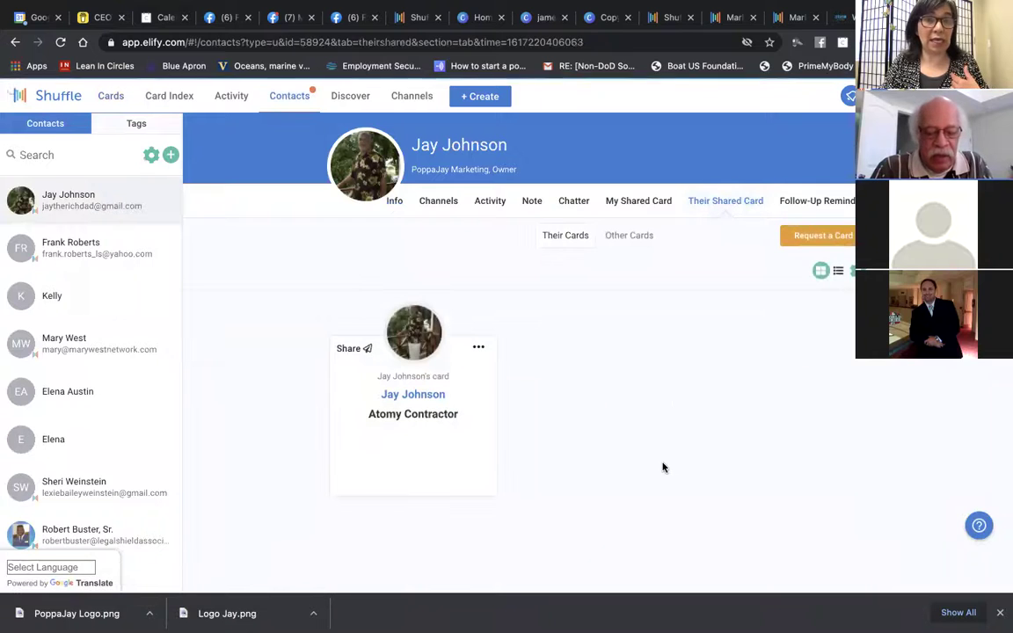
left_click(627, 202)
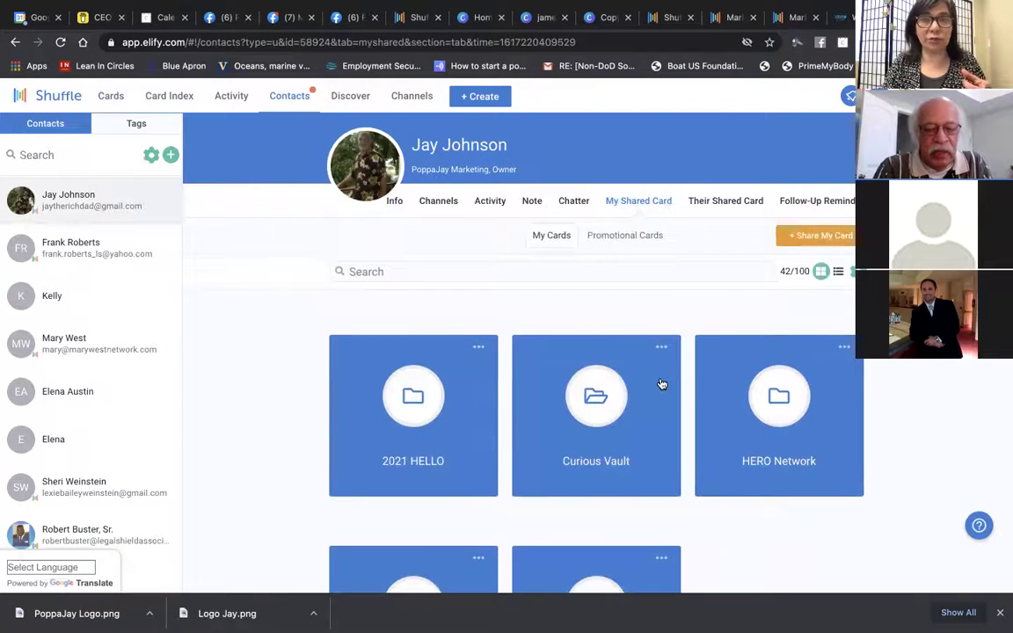
scroll(662, 384, "down", 6)
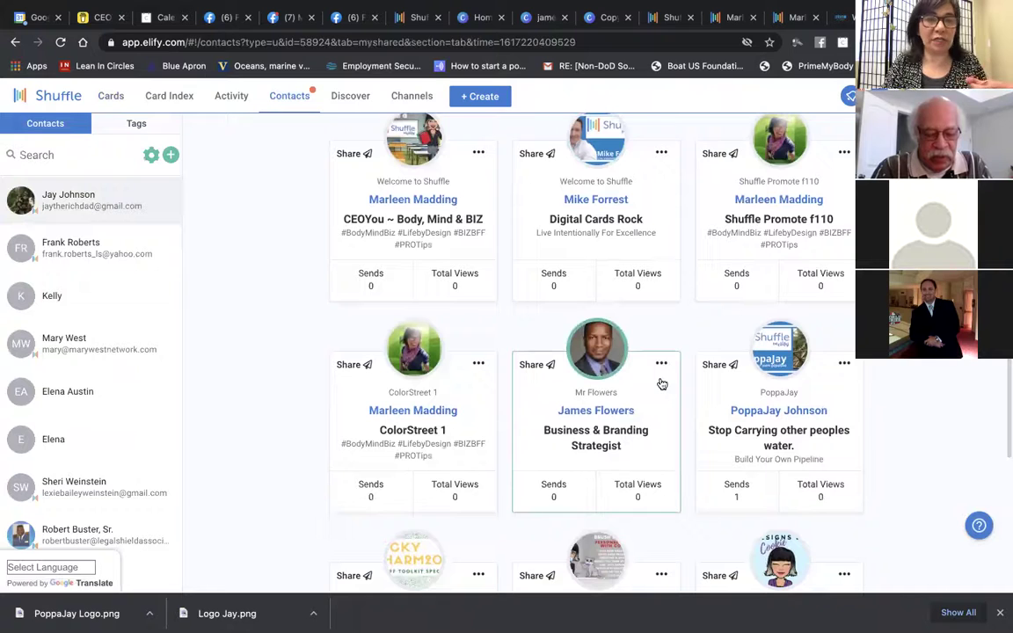
scroll(661, 384, "down", 5)
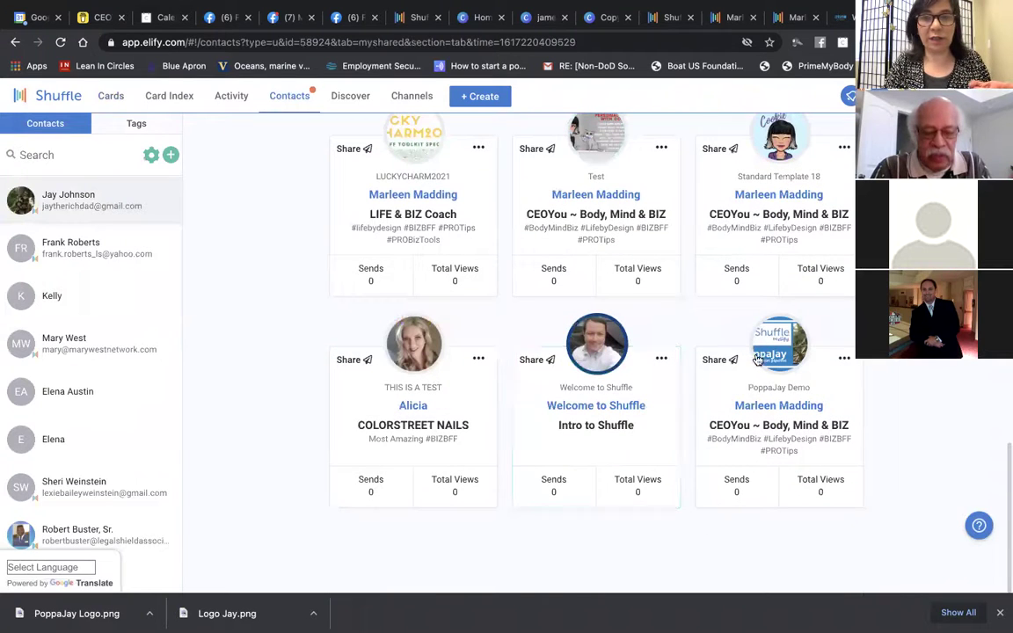